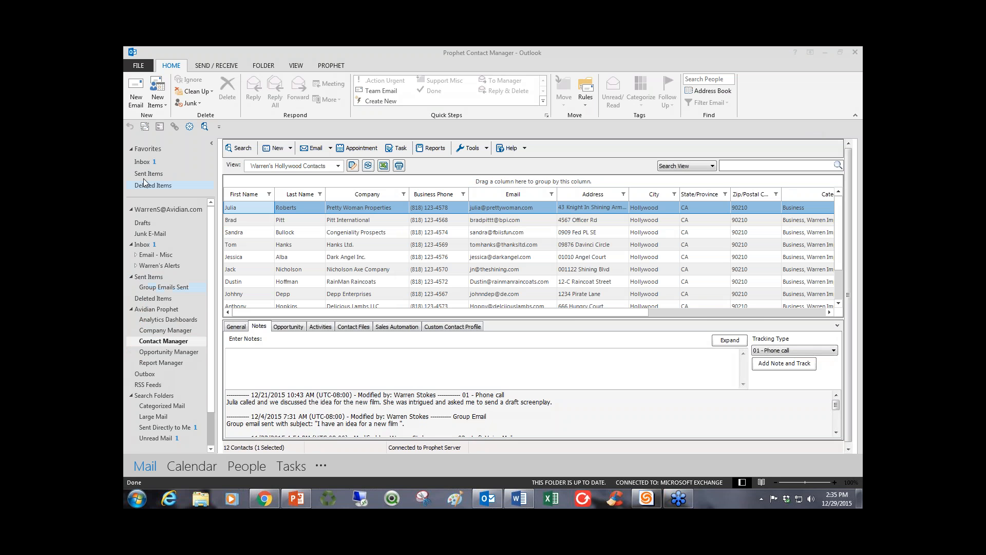
Open the Contact Manager folder and switch to the owner's saved Active Contacts view.
click(143, 161)
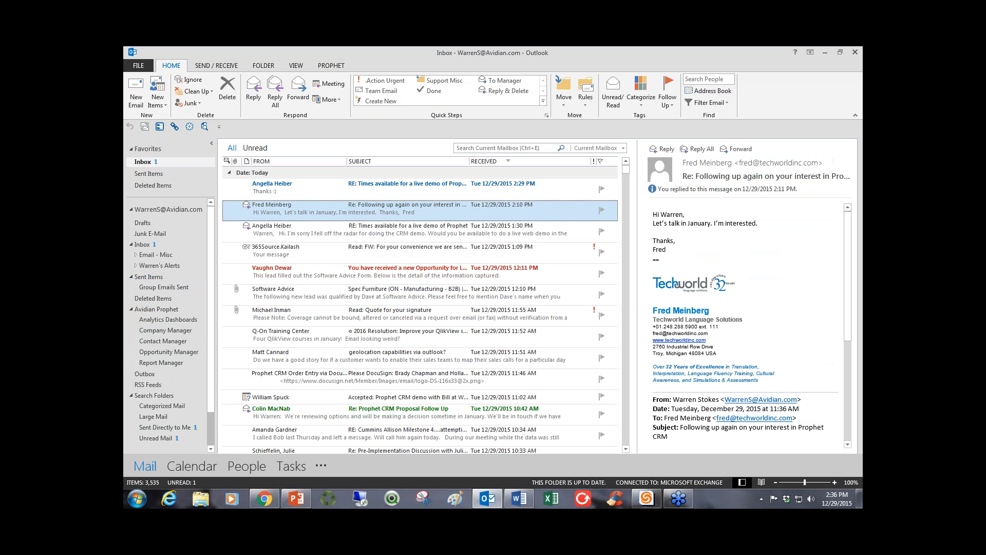
click(167, 342)
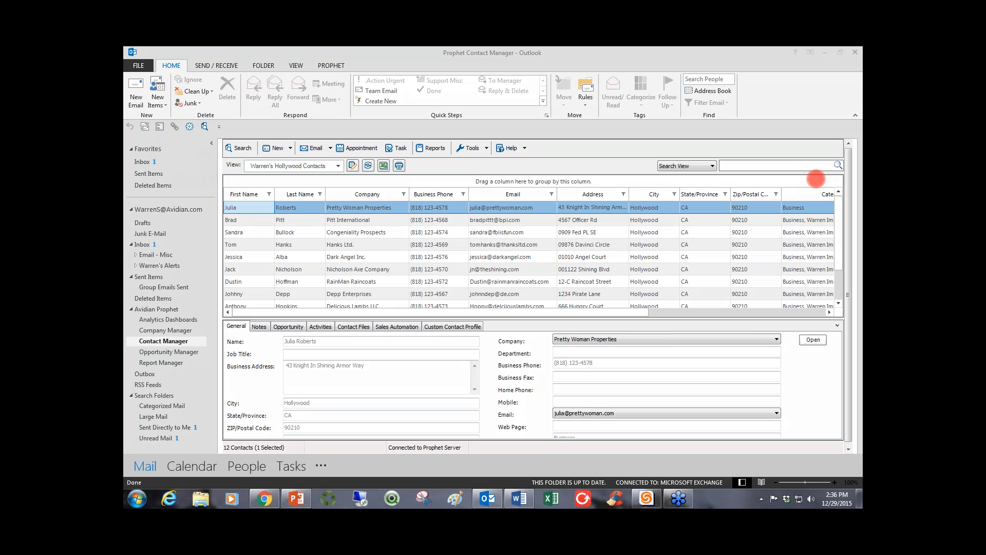
click(339, 167)
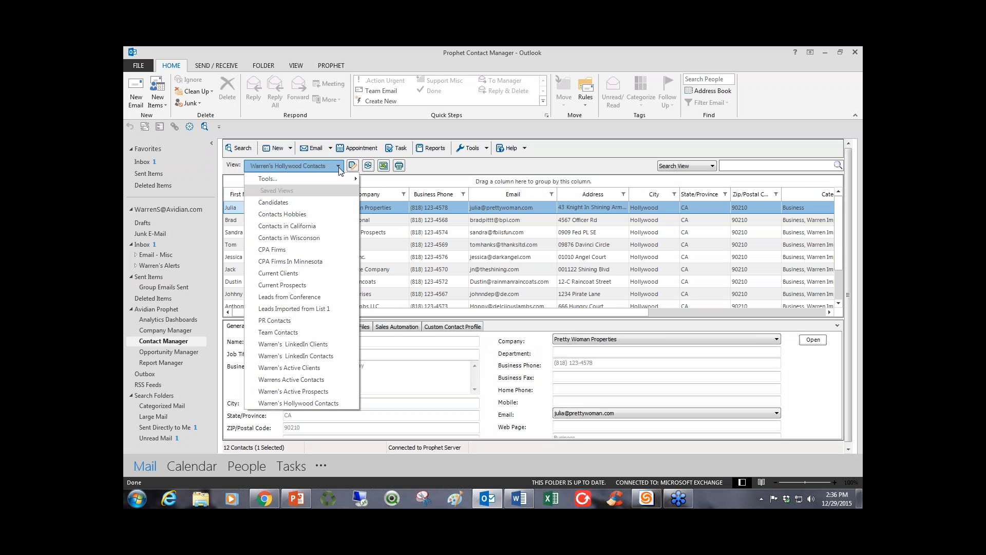
click(339, 170)
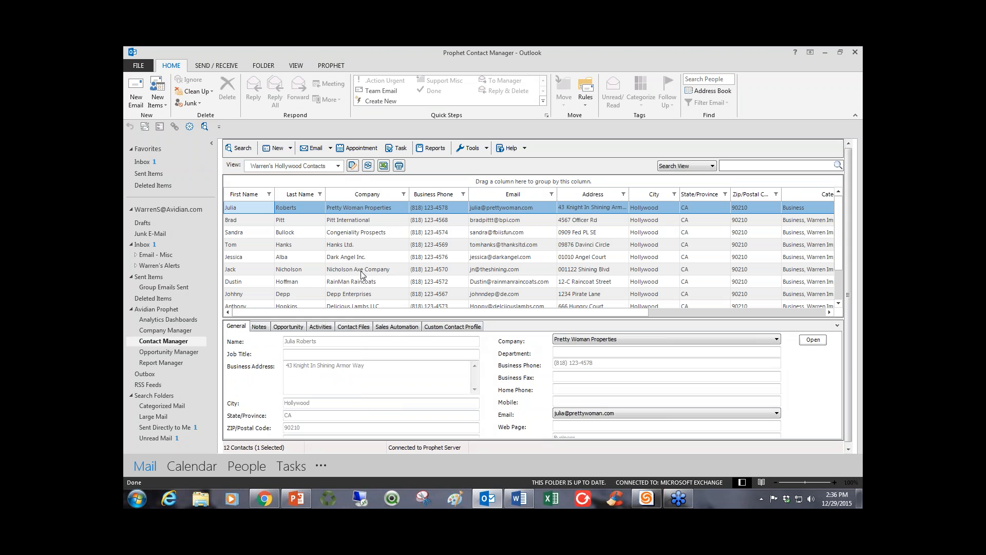
click(337, 165)
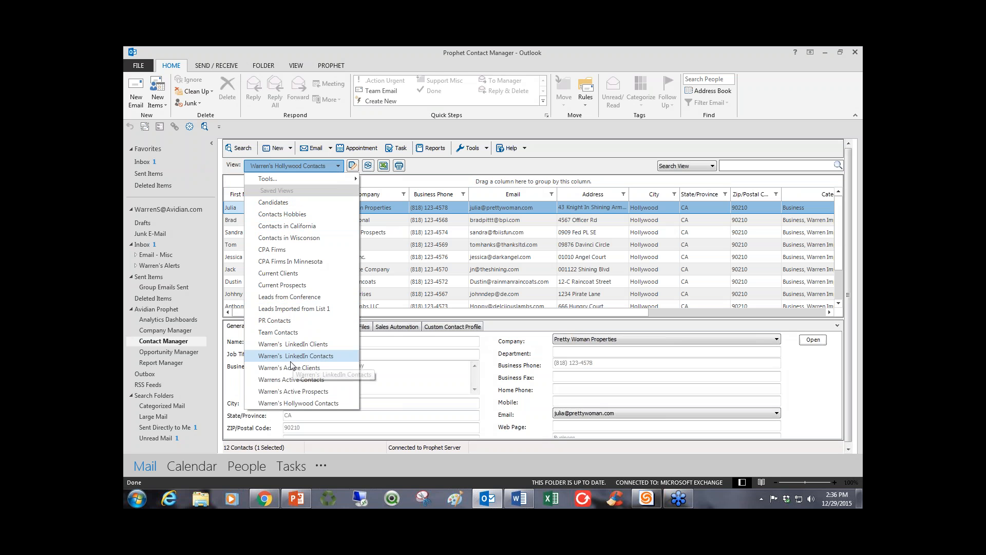
click(320, 382)
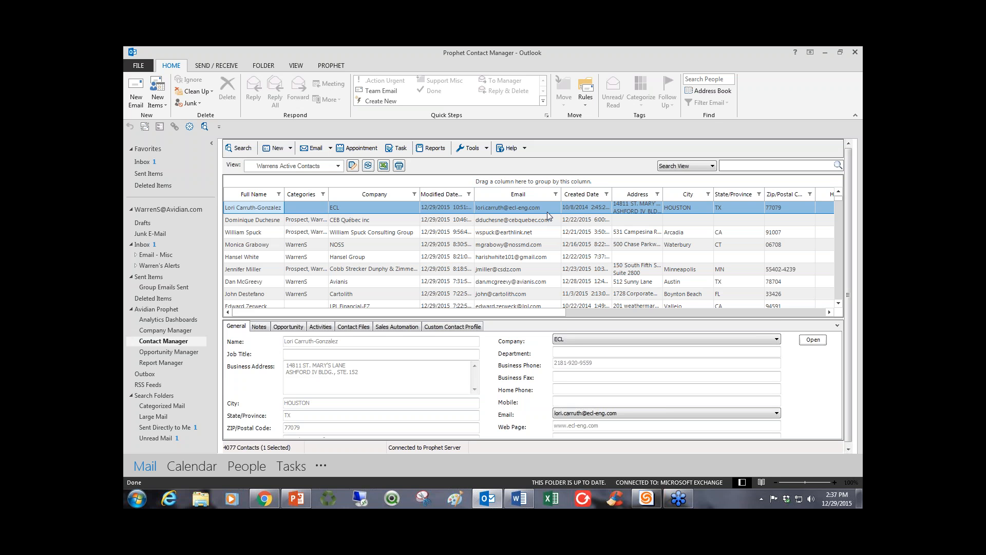
Edit the current view's additional filtering so its Modified Date Time condition becomes State/Province equals fl.
click(352, 167)
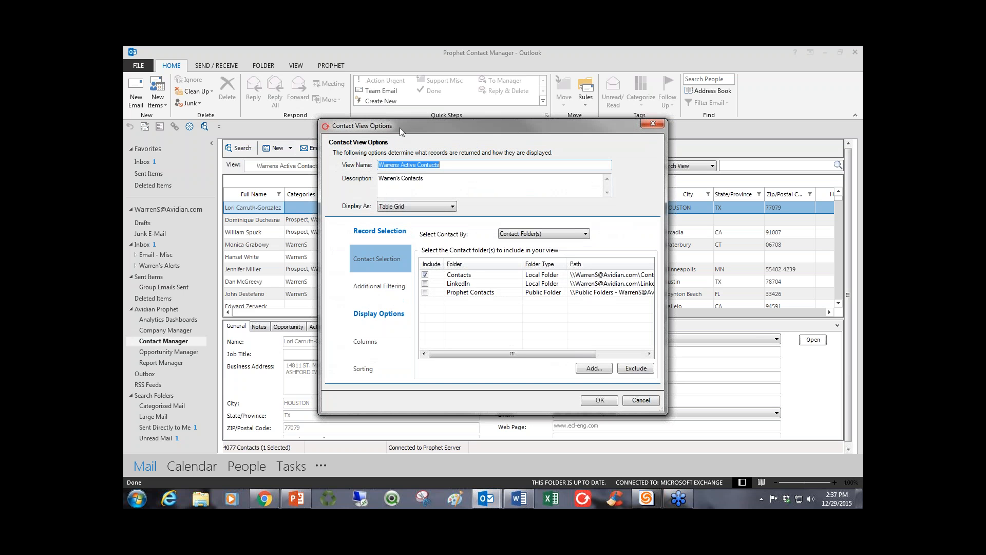
click(374, 290)
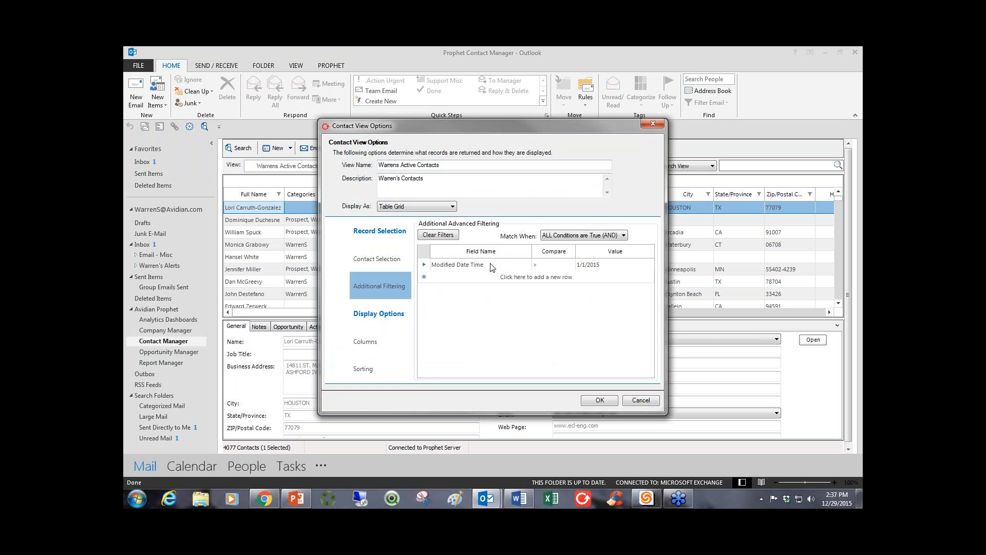
text(st)
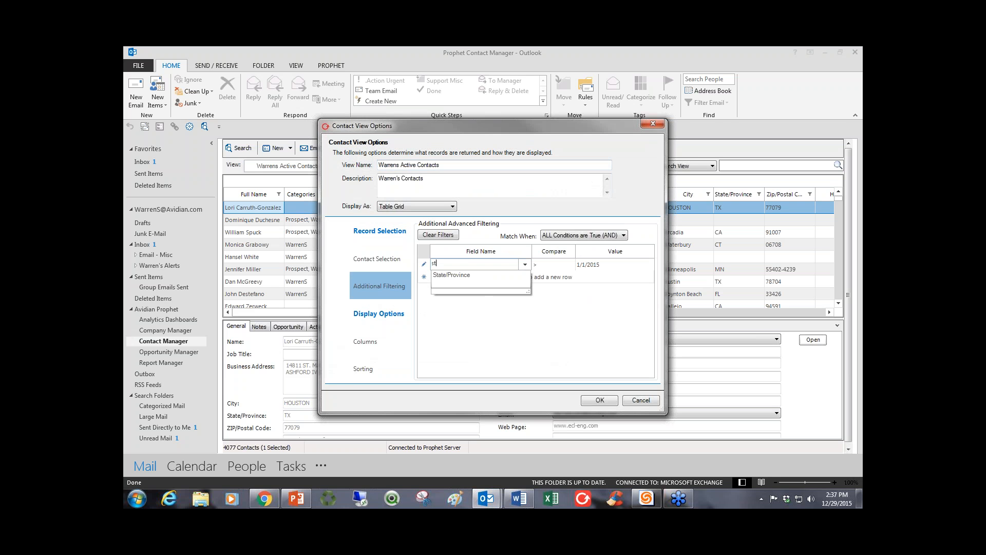
click(473, 275)
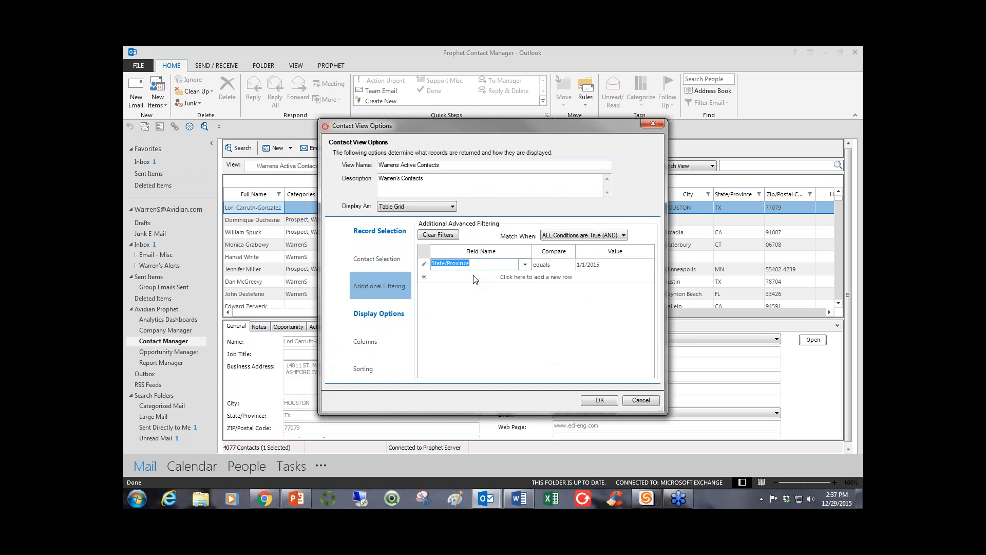
click(637, 268)
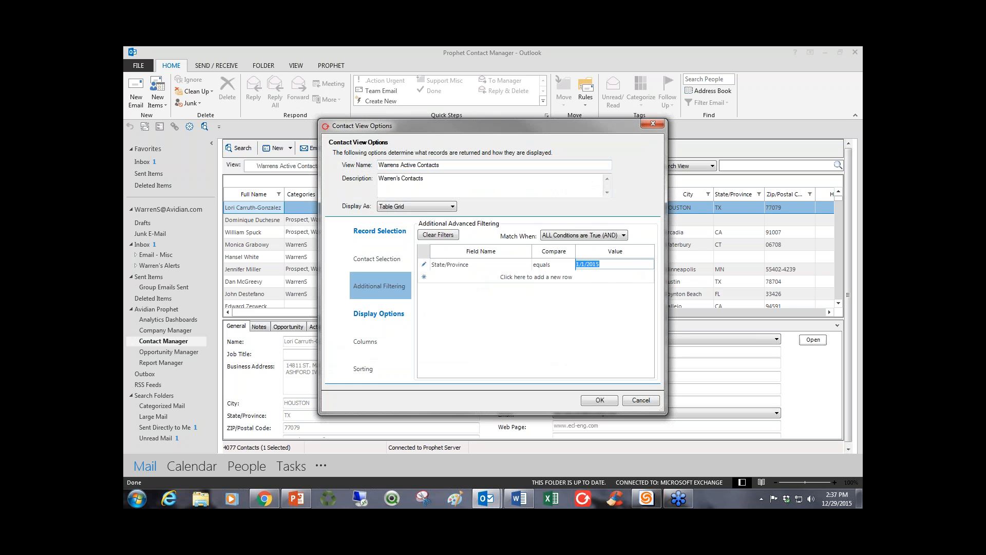
text(fl)
click(598, 400)
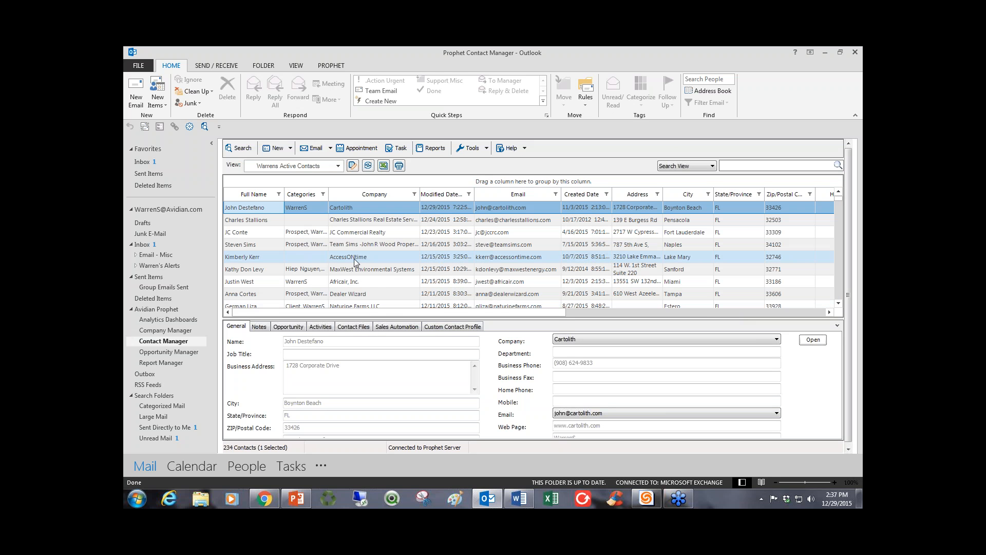
Save the filtered view as a copy named Florida Contacts, adding "in Florida" to the end of its description.
click(339, 166)
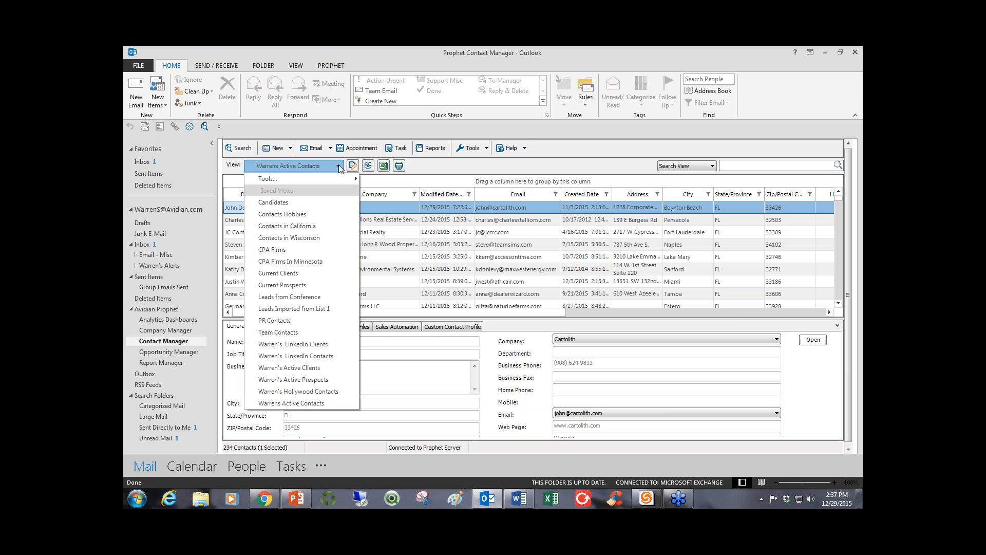
mouse_move(332, 178)
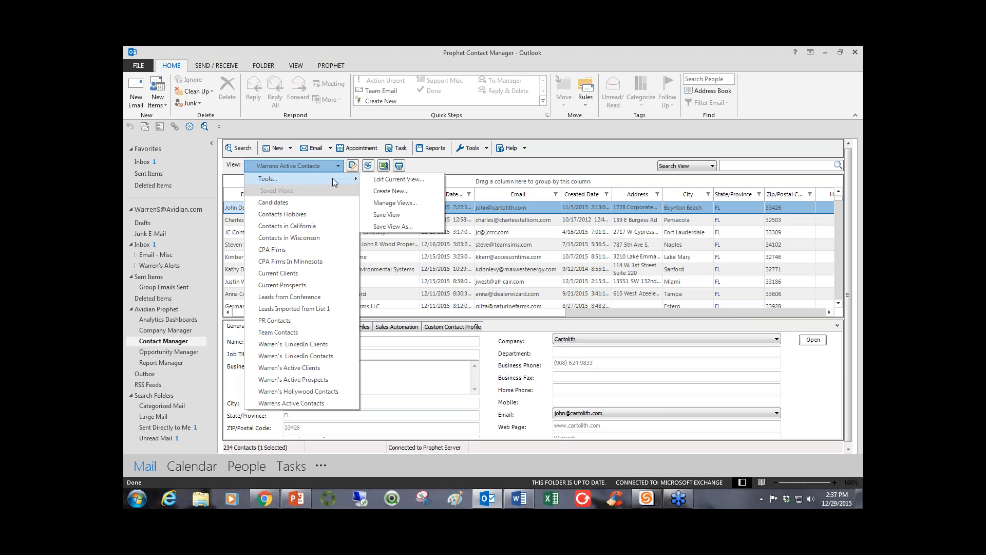
click(409, 227)
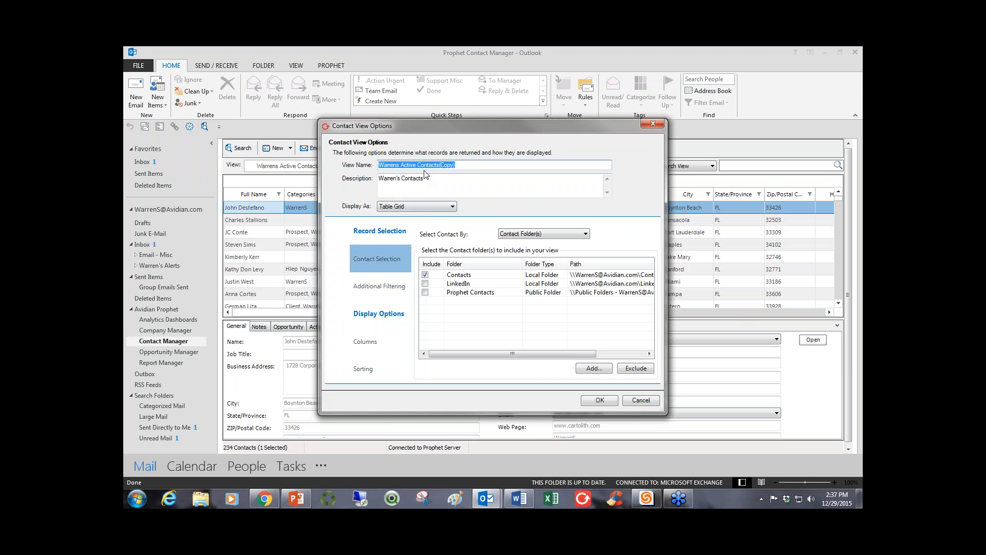
text(Florida Contacts)
click(444, 177)
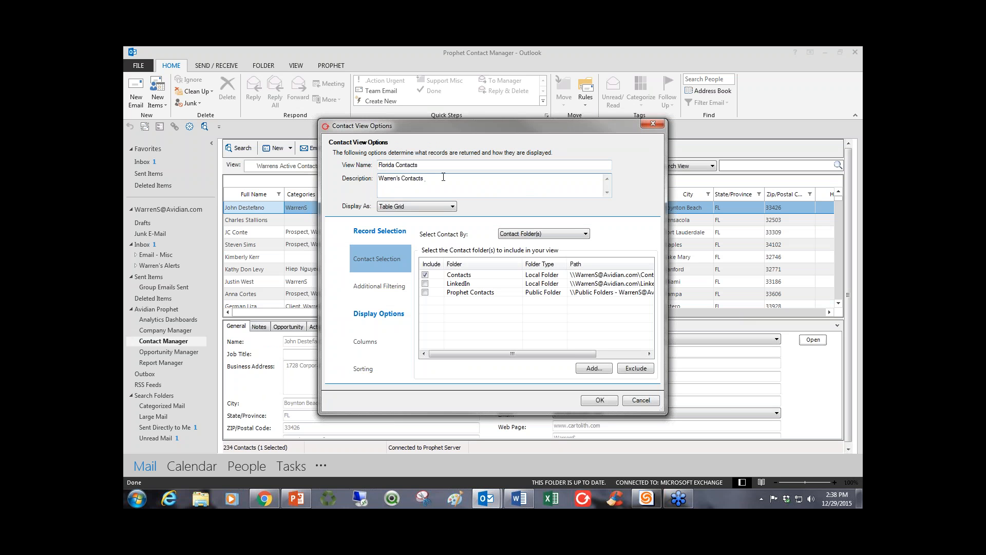
text(in Florida)
click(599, 401)
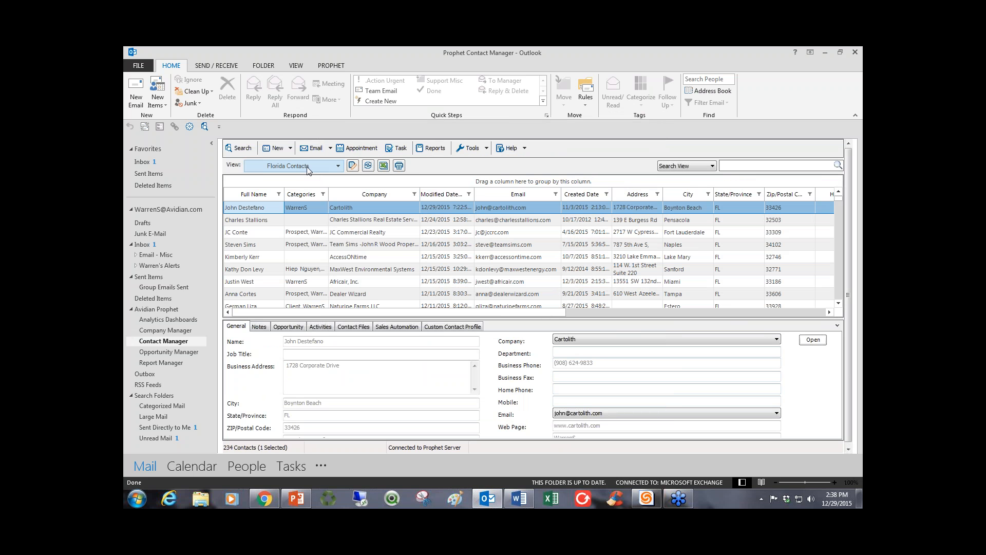
Switch to the saved Active Contacts view, move the Business Phone column directly before Email, and save the changes to the view.
click(338, 165)
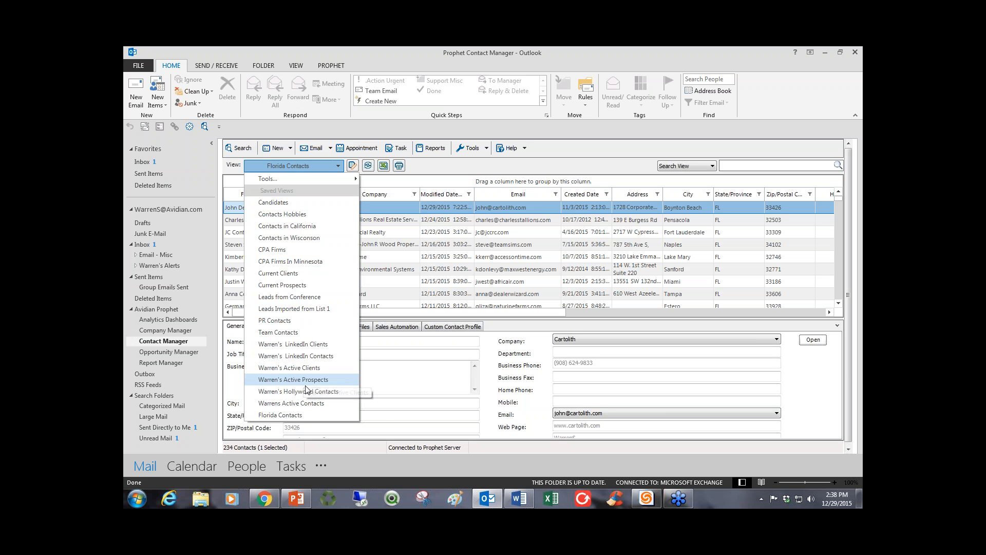
click(290, 403)
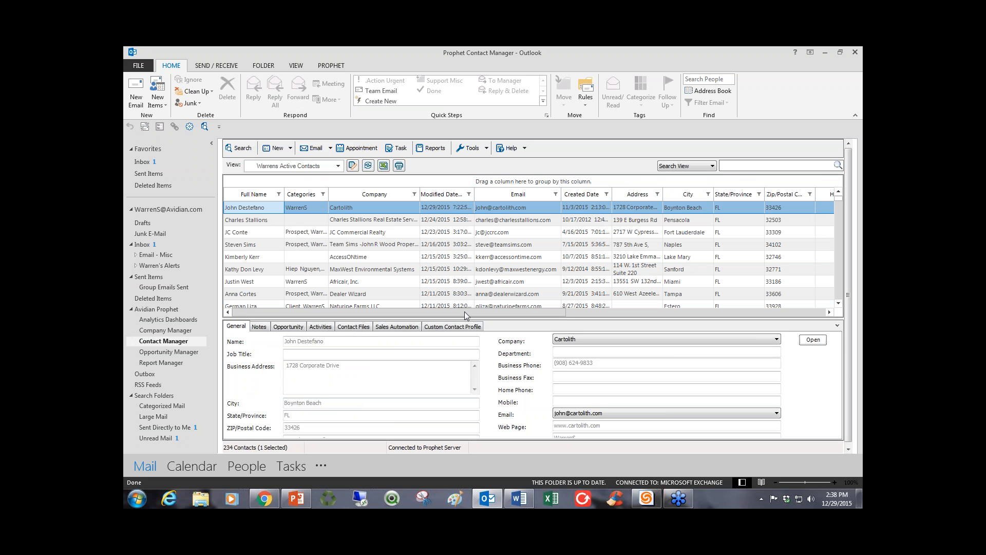
drag(464, 312, 581, 310)
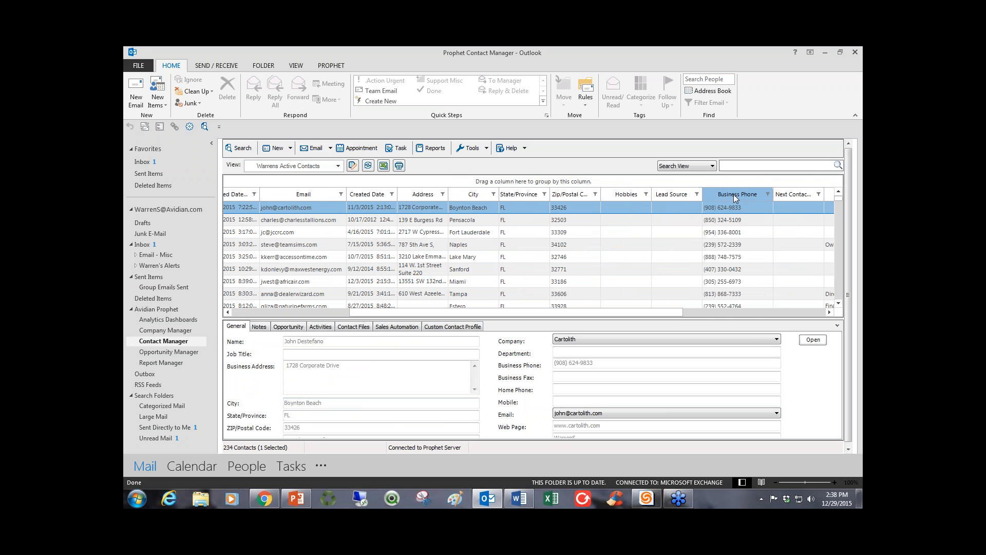
drag(736, 199, 272, 203)
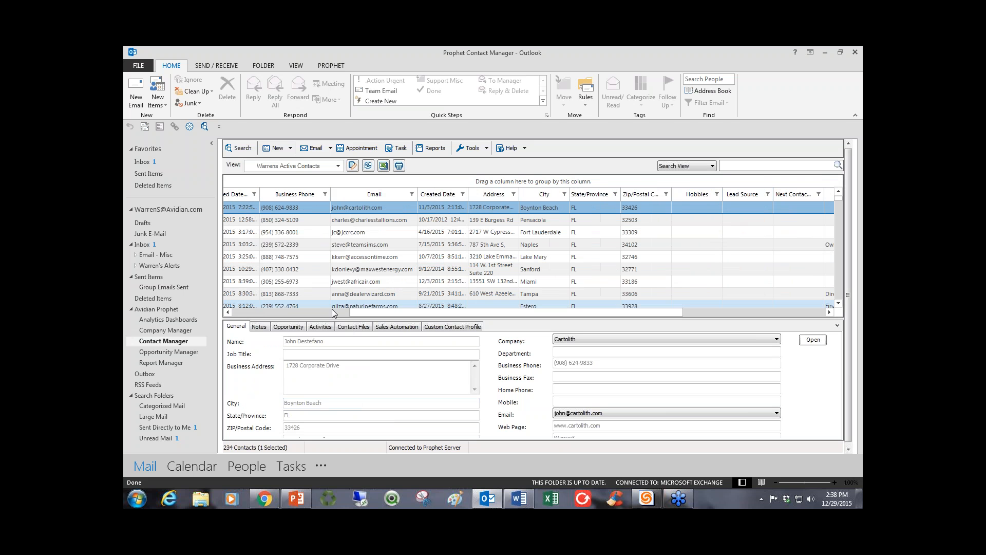
drag(369, 314, 246, 310)
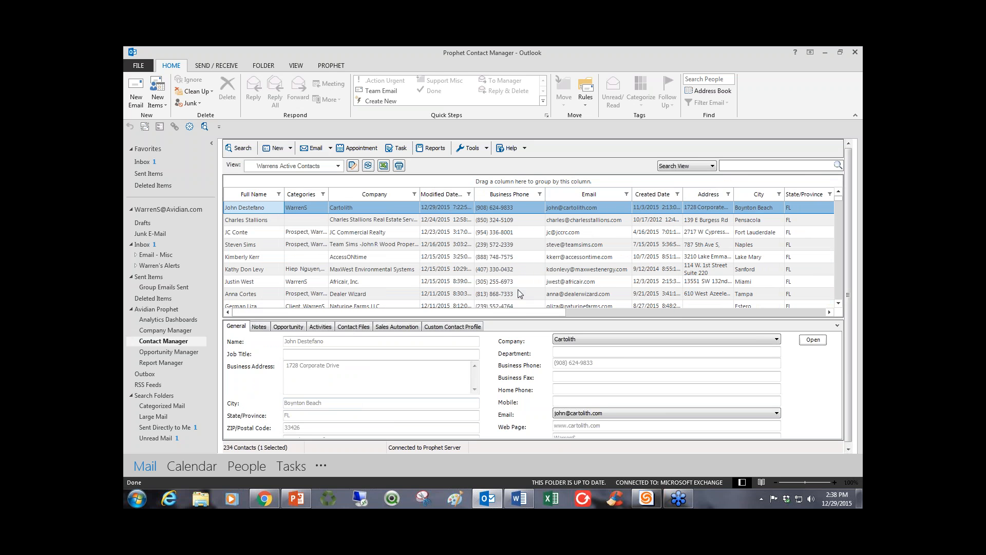
click(499, 210)
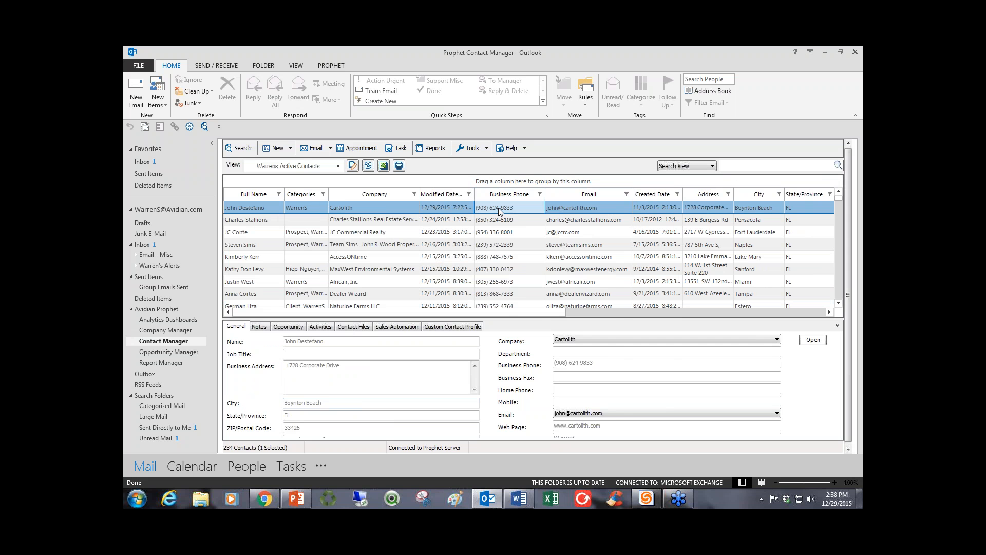
right_click(499, 210)
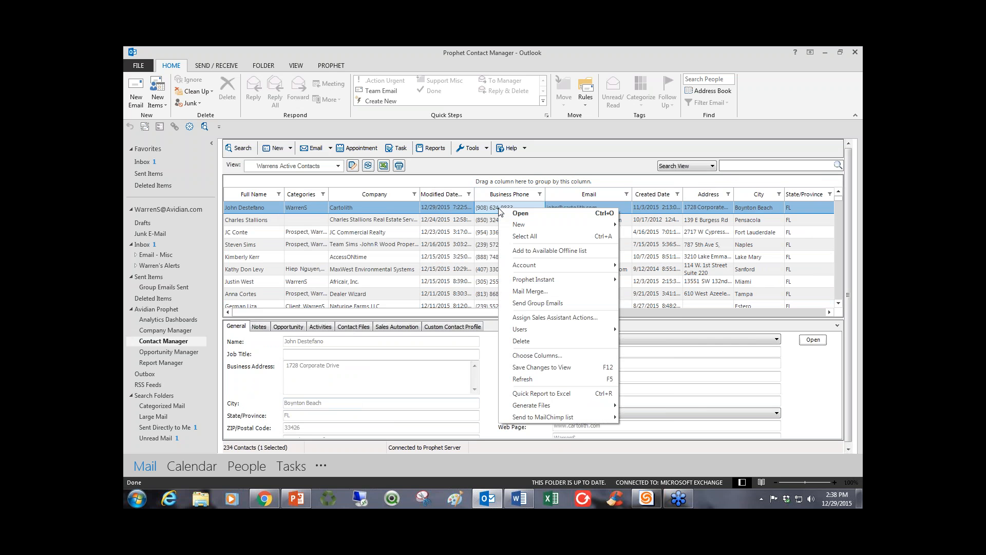
click(540, 368)
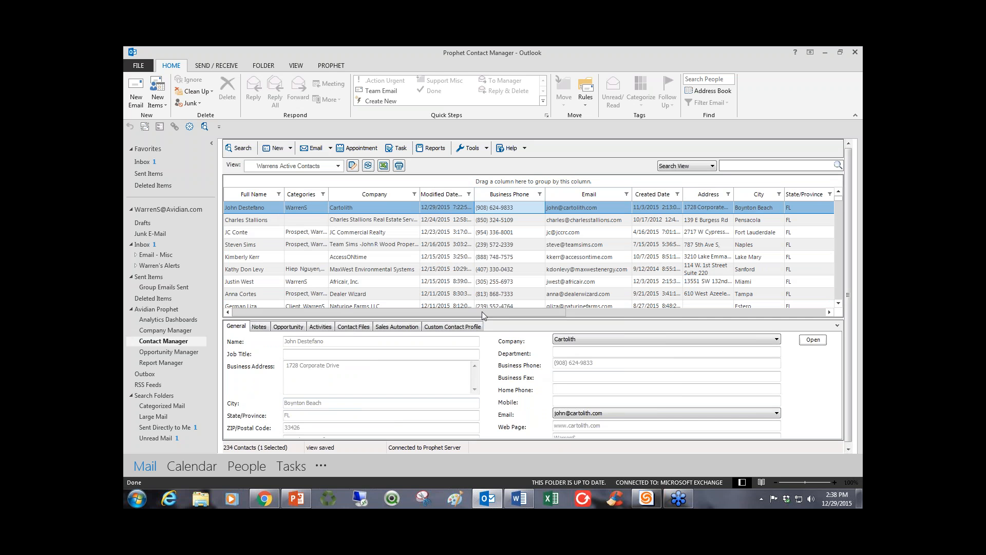
Switch to the Florida Contacts view and review its additional filtering conditions without changing them.
click(339, 168)
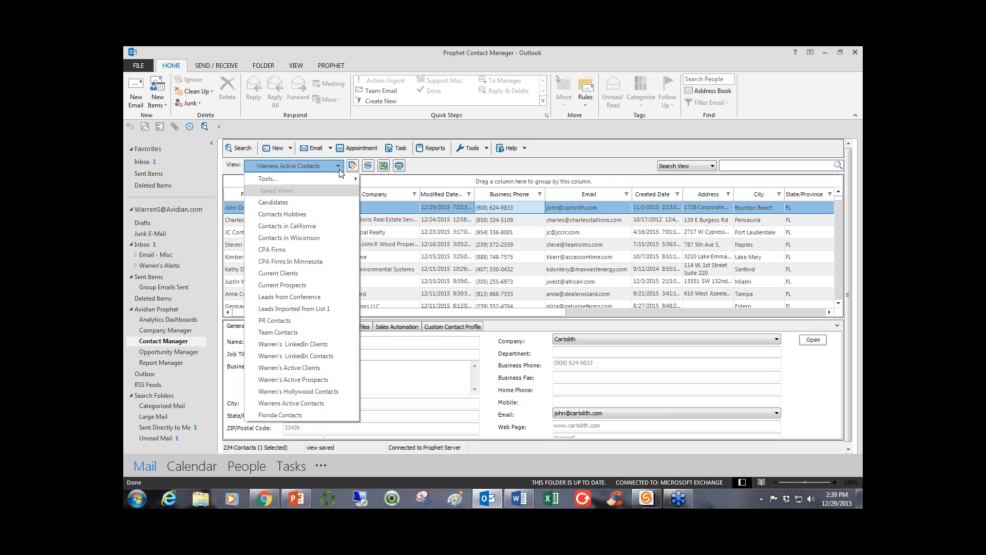
click(311, 415)
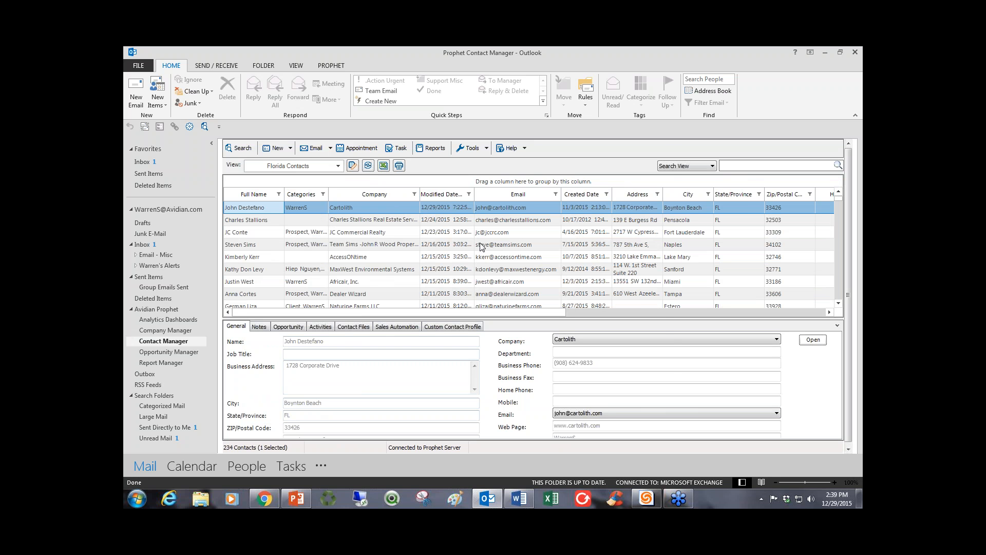
click(351, 166)
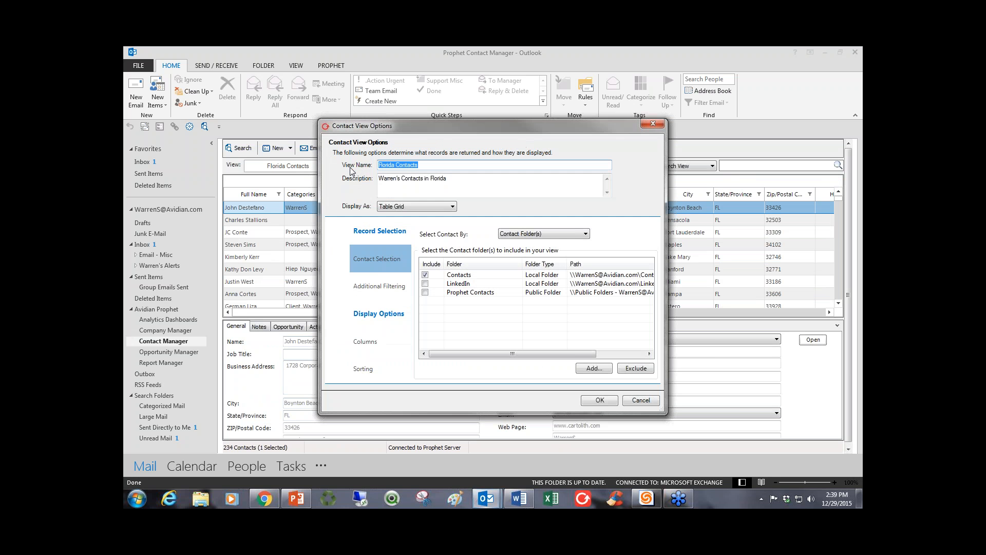
click(378, 286)
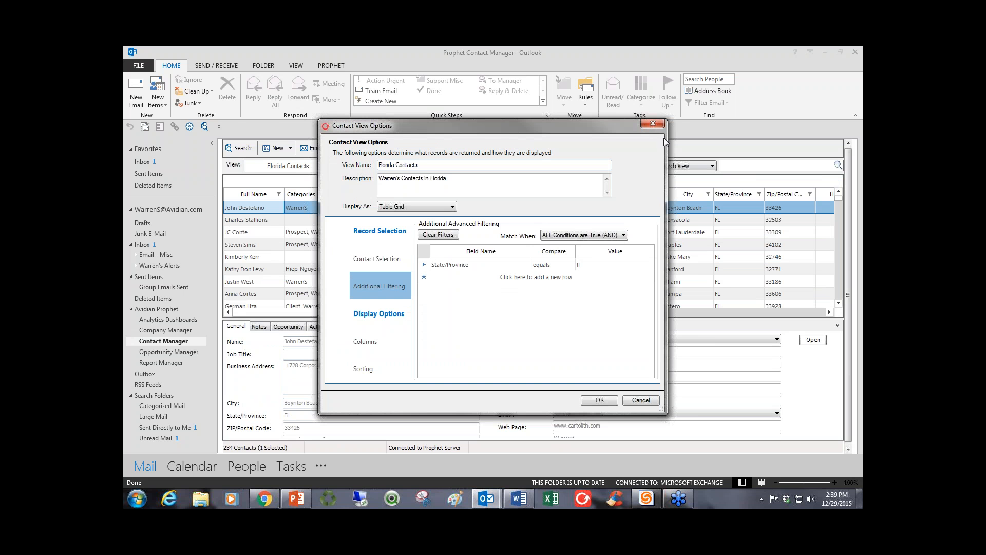
click(653, 124)
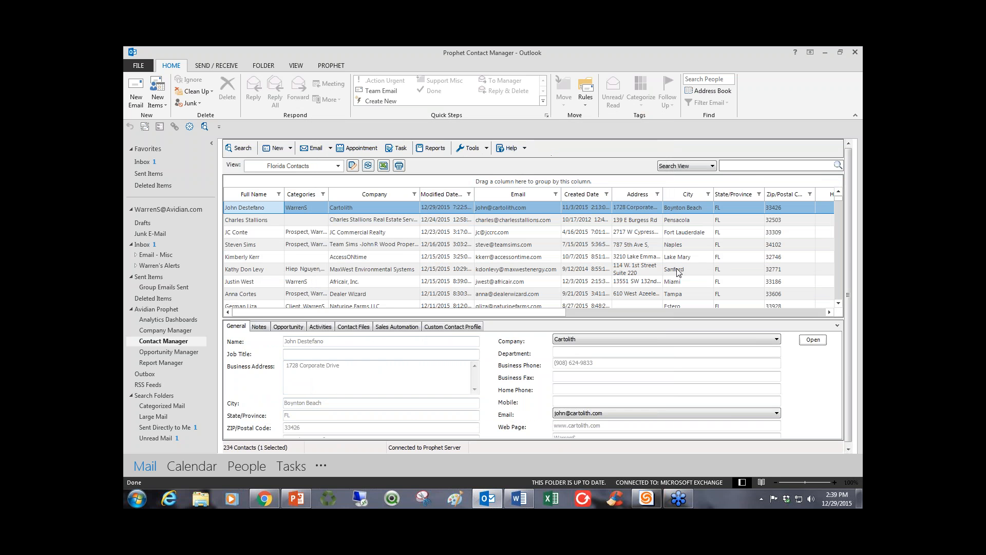
Sort the contacts by zip/postal code, by created date and finally by modified date, newest first, ending with only the first contact selected.
click(780, 194)
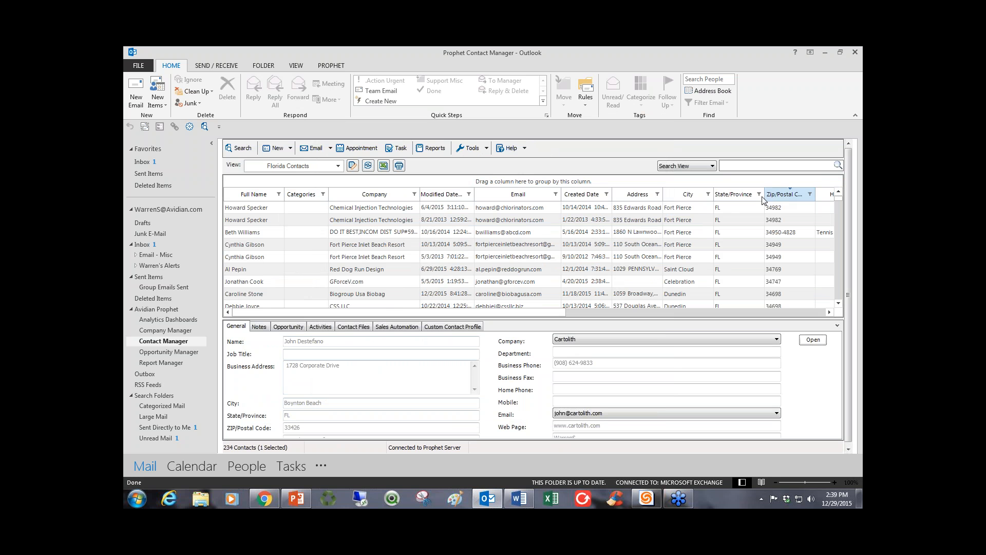
click(579, 195)
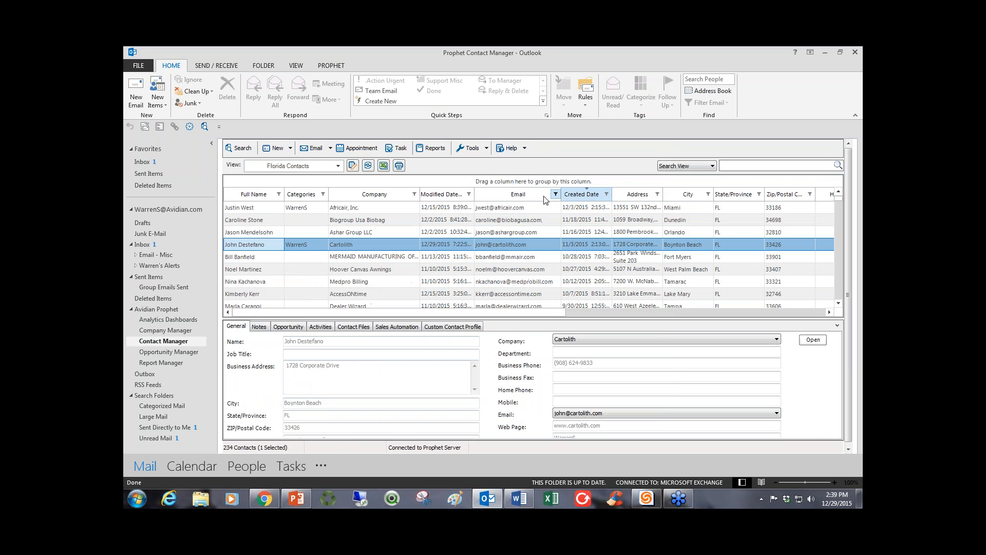
click(436, 195)
click(437, 195)
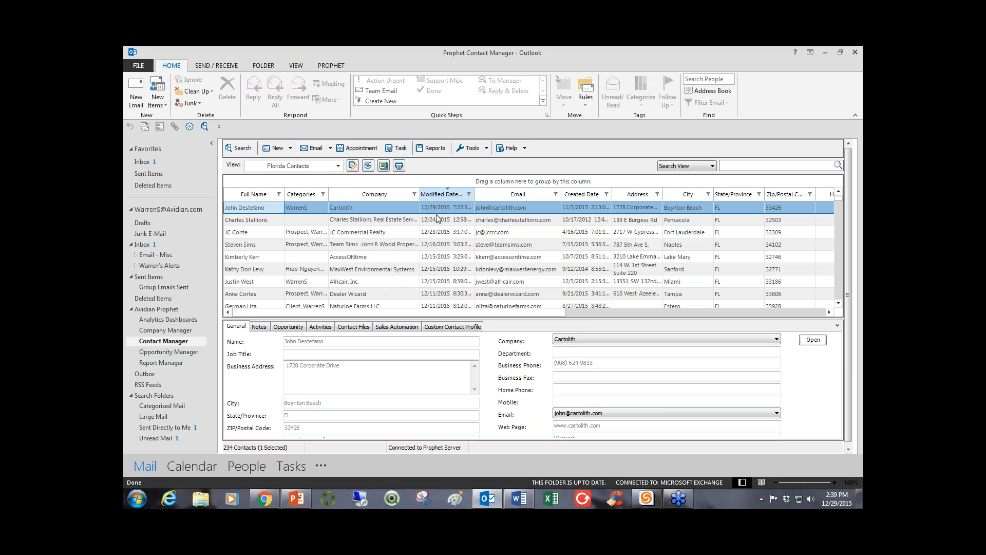
drag(446, 206, 440, 298)
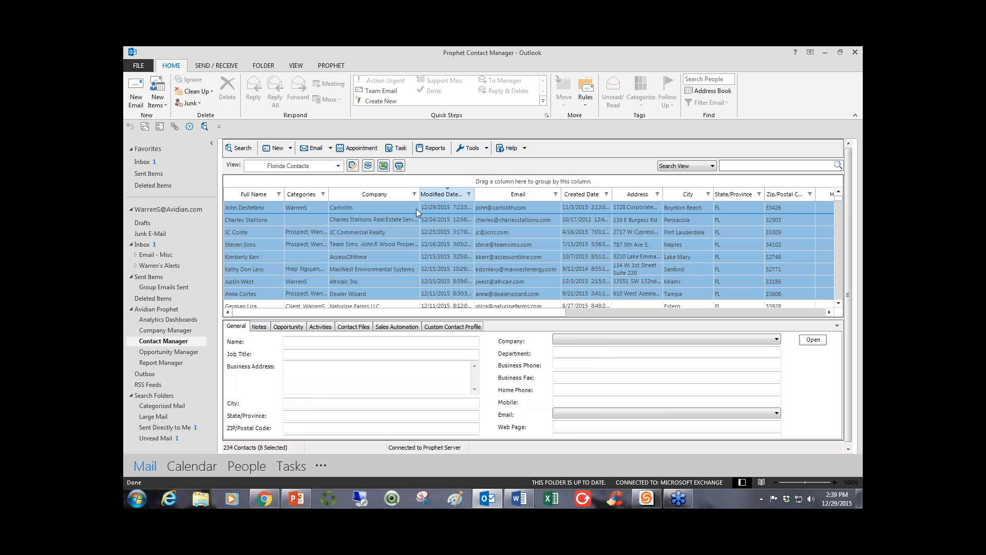
click(416, 209)
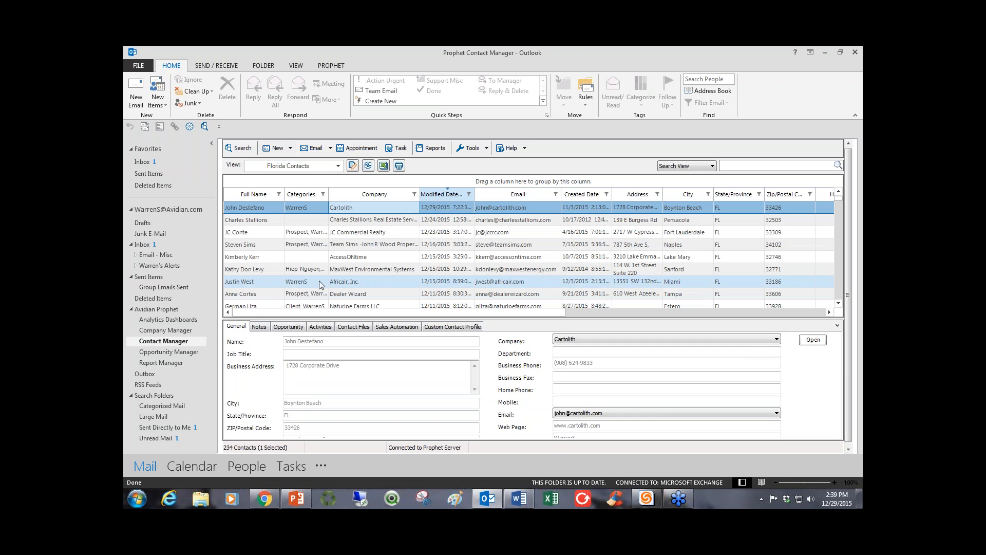
Look through the selected contact's general details, notes and opportunities, ending on the notes.
click(257, 329)
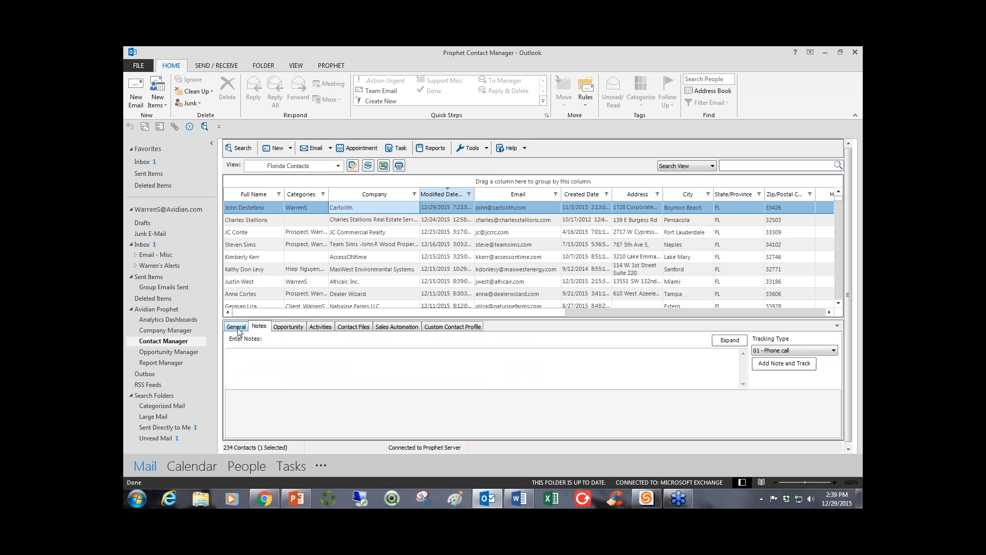
click(240, 329)
click(260, 328)
click(281, 329)
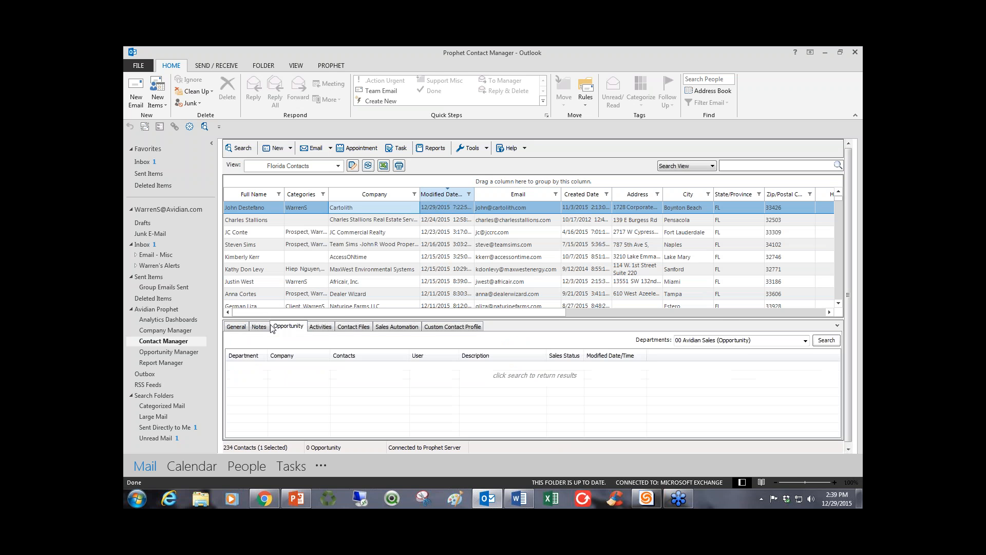
click(263, 328)
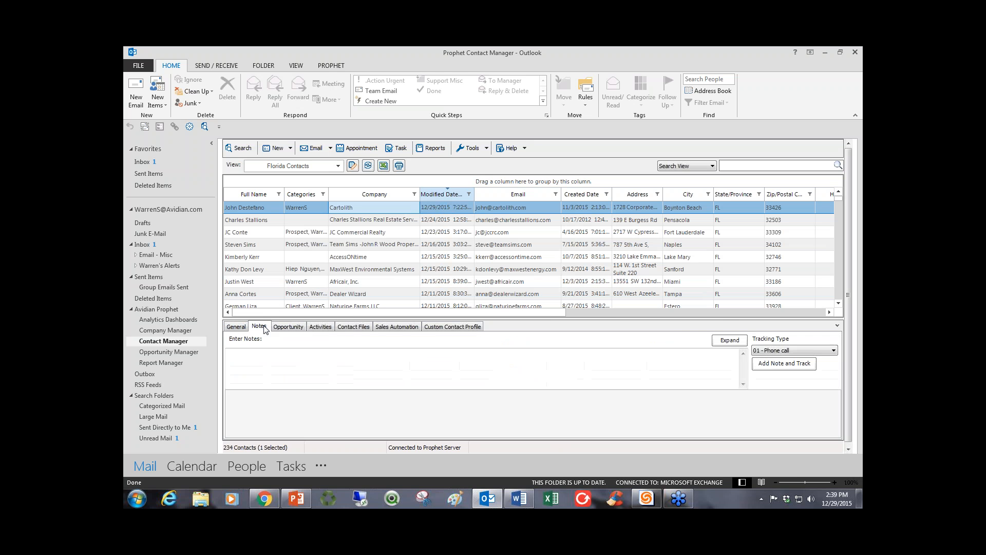
Switch to the saved Hollywood Contacts view and read the first contact's latest phone call note in the note history.
click(339, 166)
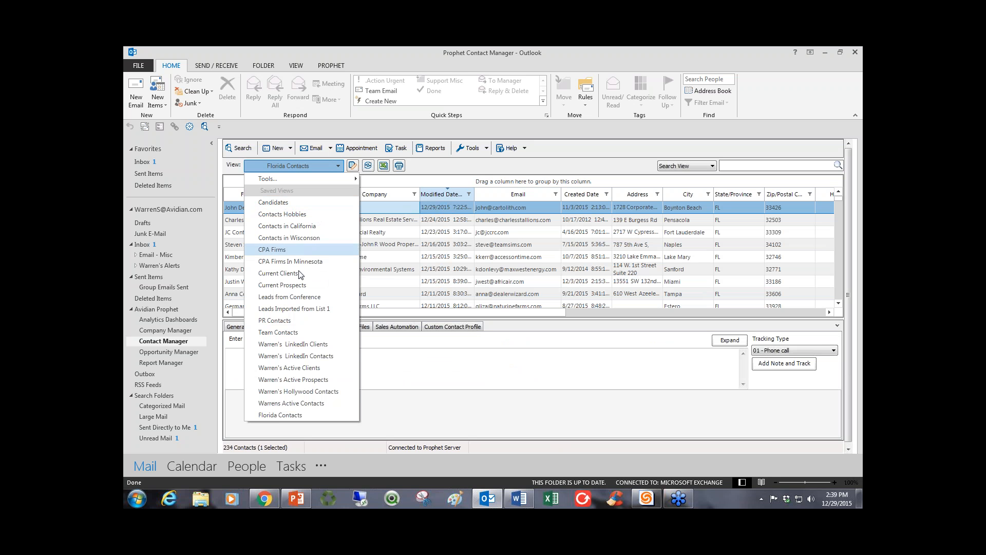
click(300, 393)
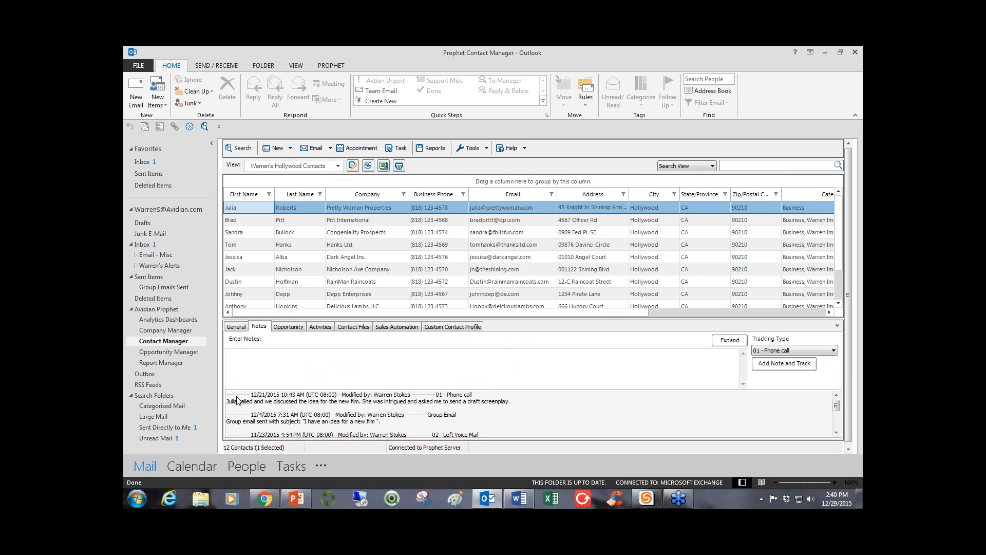
drag(473, 395, 359, 395)
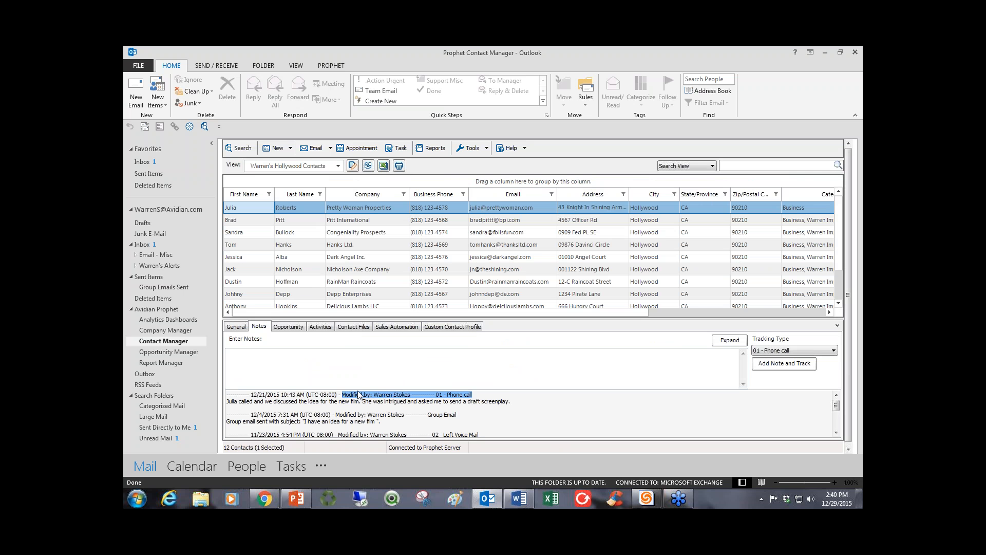
click(381, 401)
scroll(381, 403, up, 2)
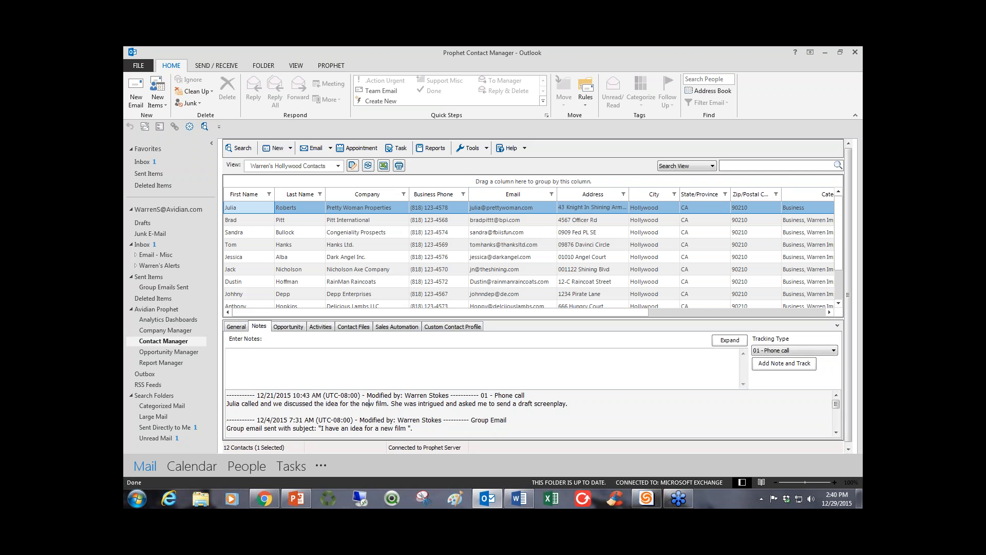
drag(568, 404, 239, 404)
click(264, 385)
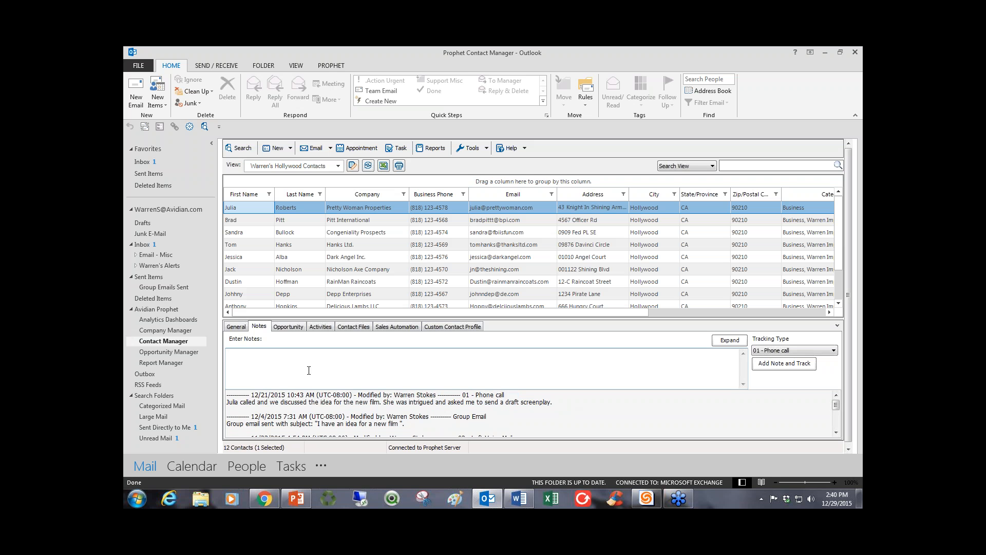
Log a 02 - Left Voice Mail entry for the first contact, inspect the enlarged note history, and shrink the details area to show more contacts.
click(797, 351)
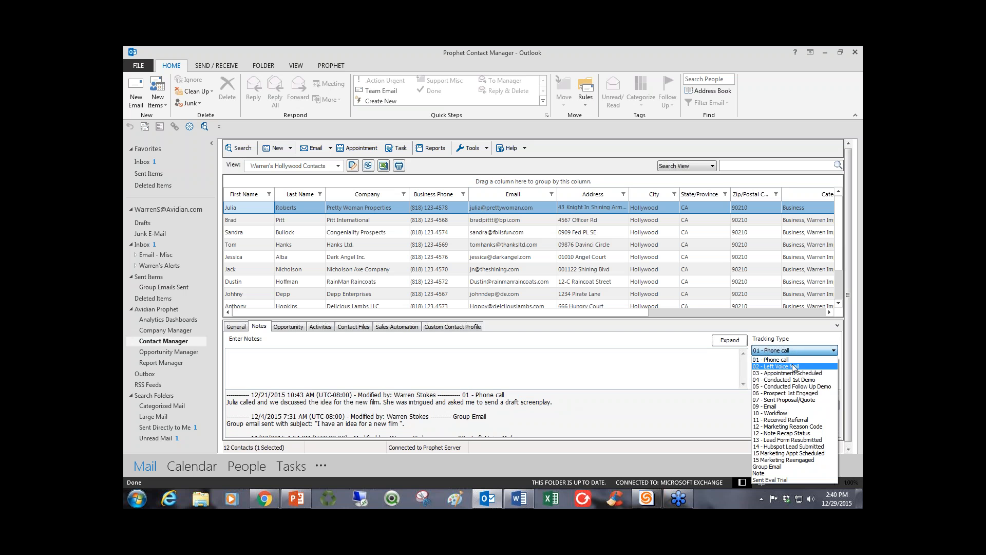
click(794, 367)
click(794, 366)
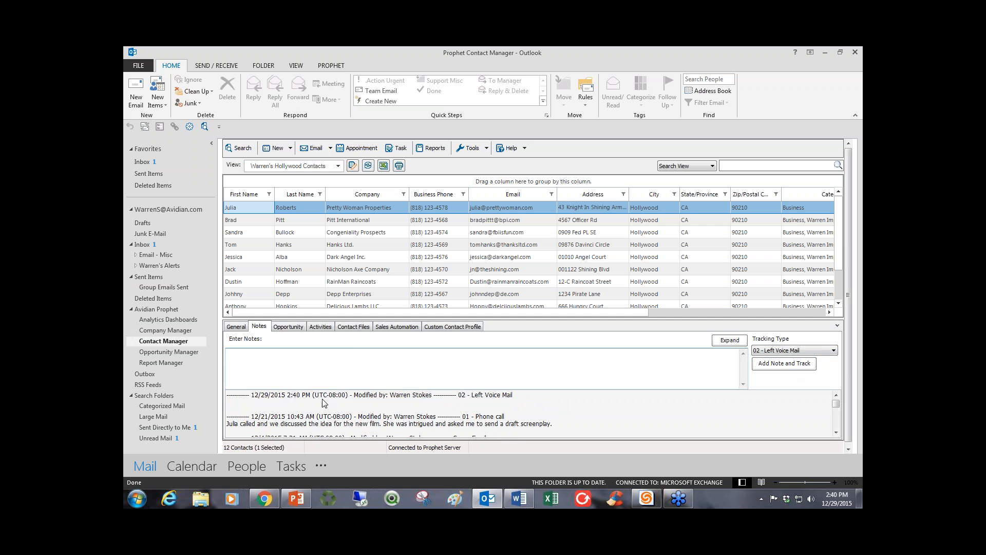
drag(353, 319, 354, 238)
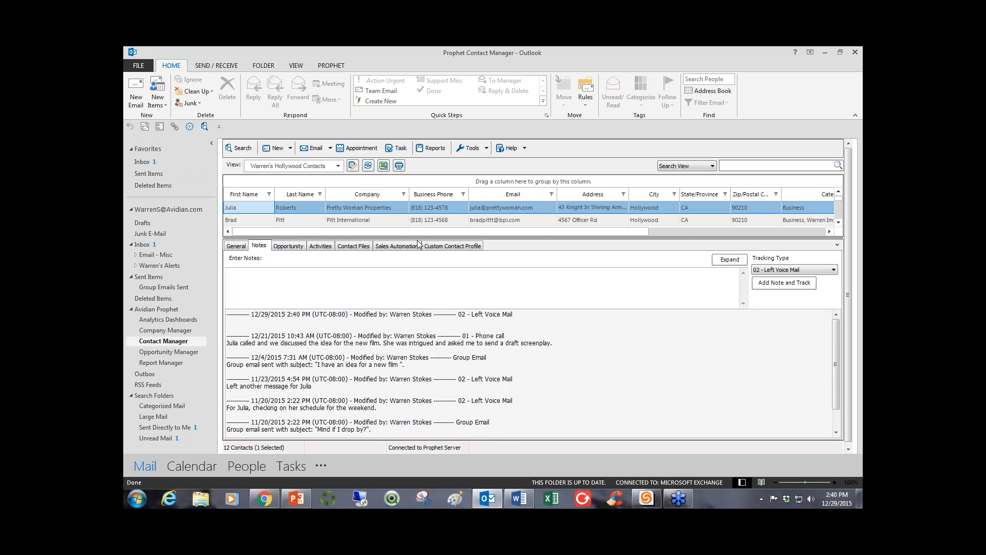
drag(417, 238, 398, 343)
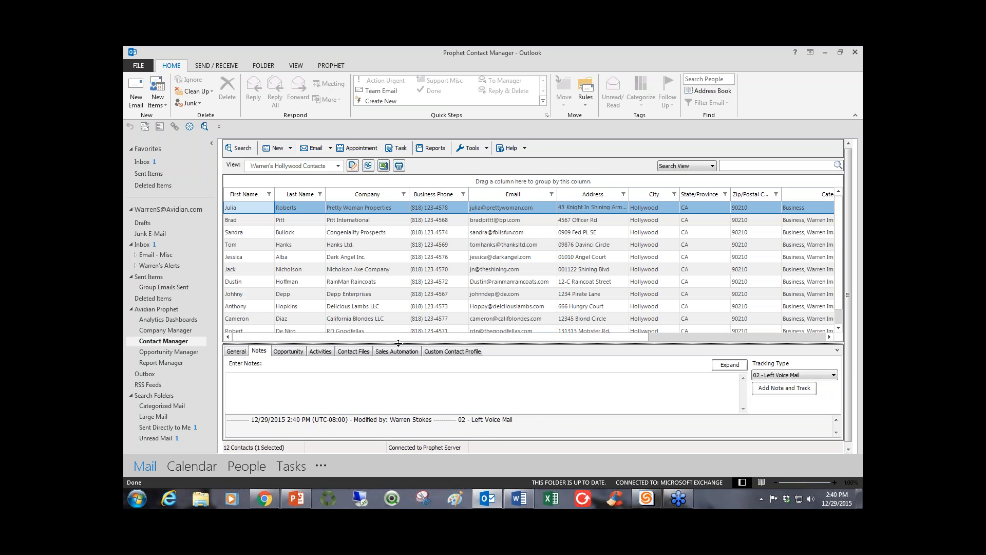
Review the tracking types available for a new note, keeping the selected type and leaving the note empty.
click(275, 392)
click(800, 377)
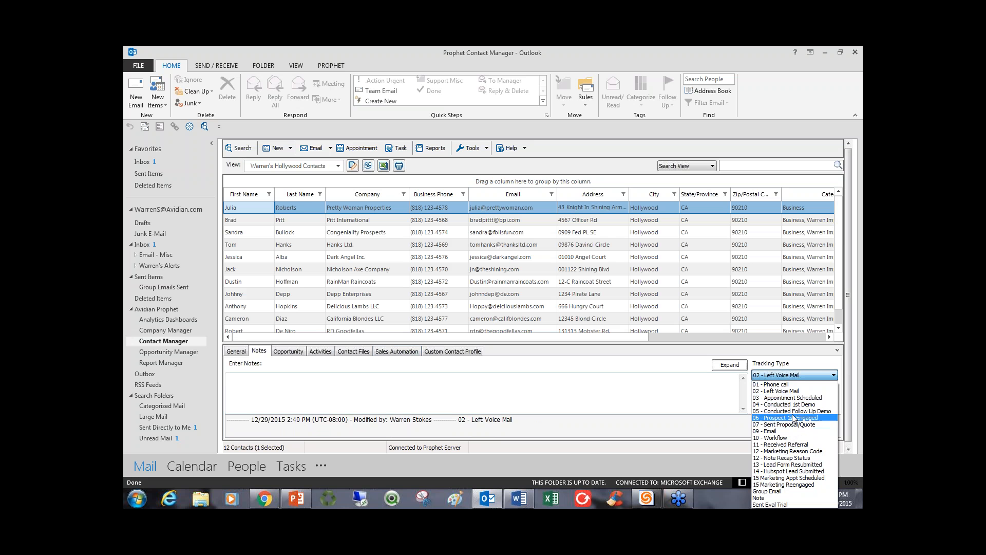
click(527, 404)
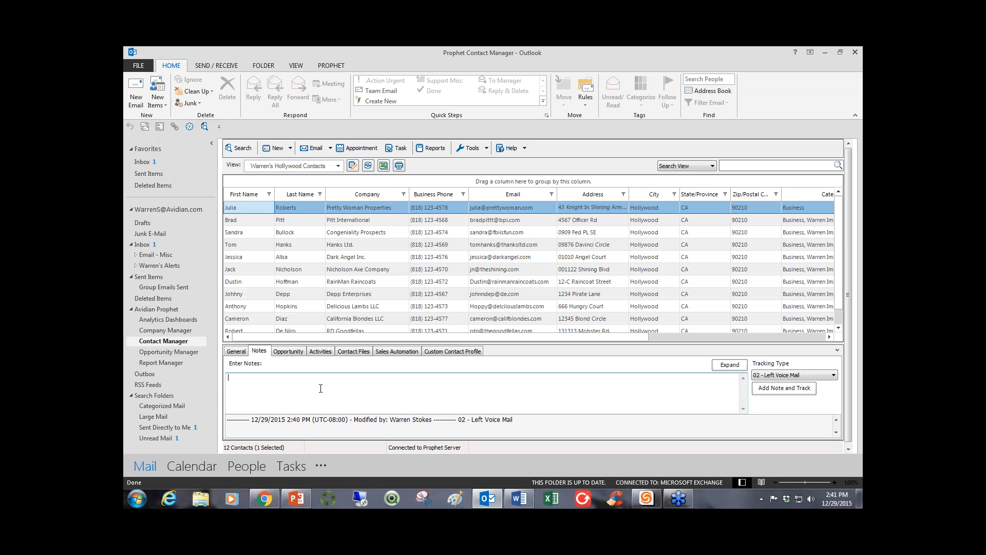
Search the contact's opportunities in the 00 Avidian Sales department and open the Project Hollywood opportunity.
click(290, 352)
click(832, 364)
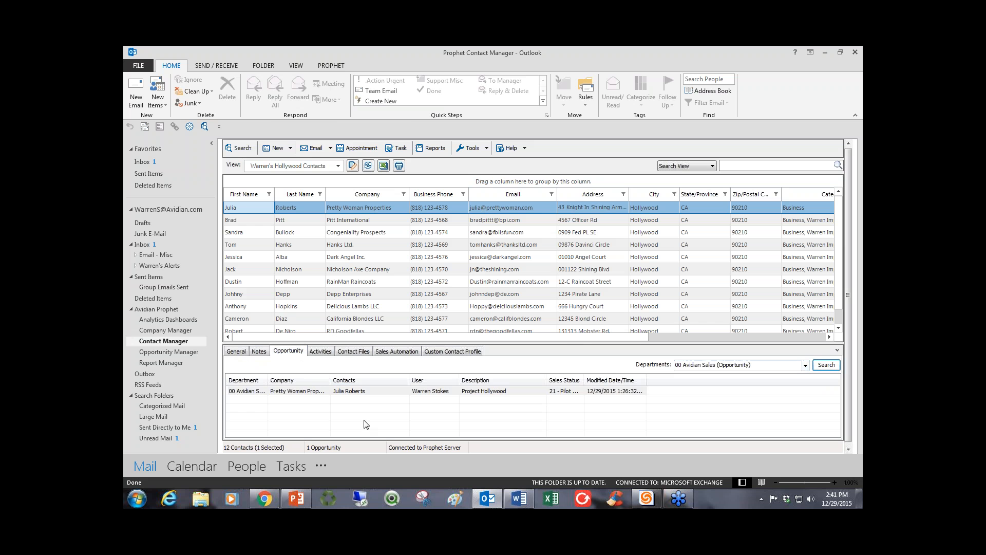
double_click(354, 392)
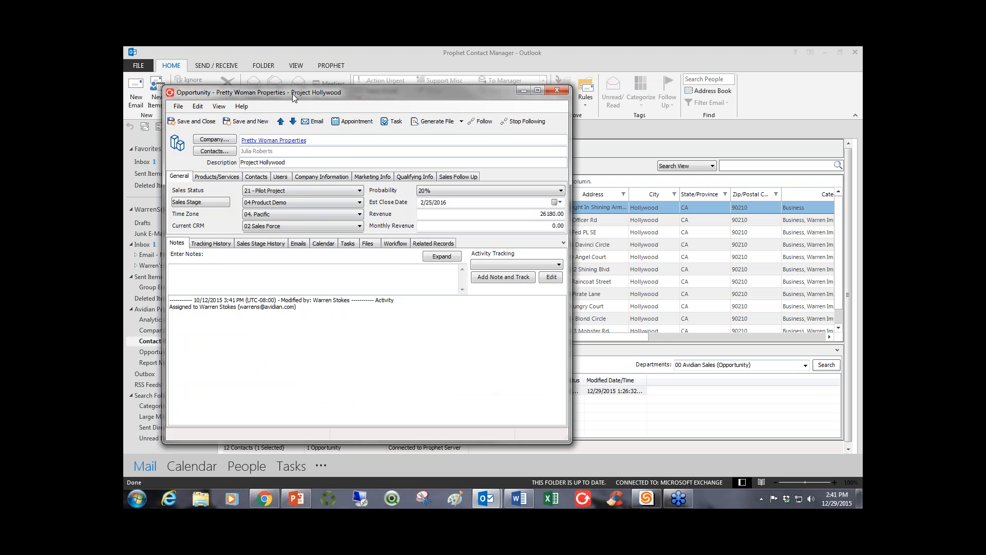
Reposition the opportunity window, review its contacts, and enlarge its upper section to show all the general fields.
drag(294, 94, 377, 112)
click(349, 198)
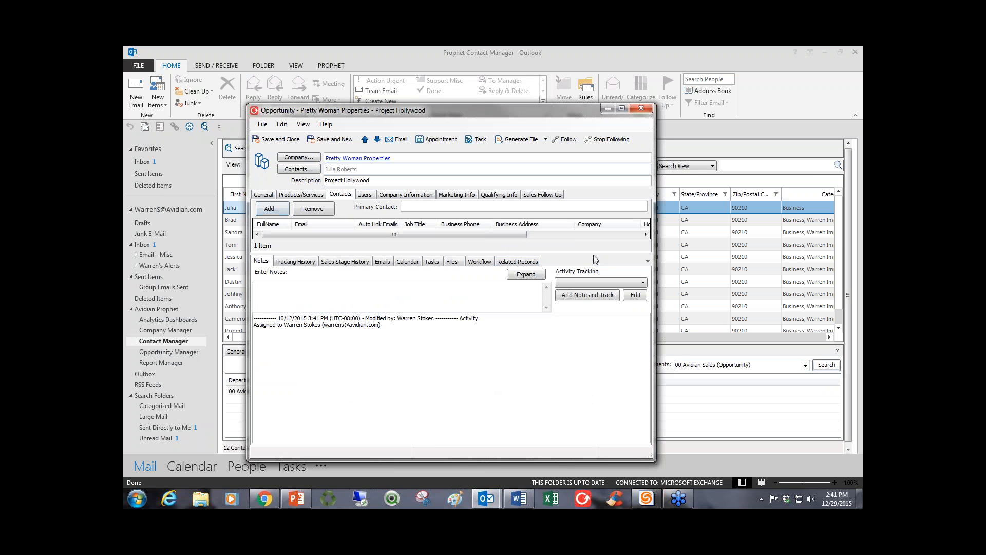
drag(576, 254, 576, 308)
click(264, 195)
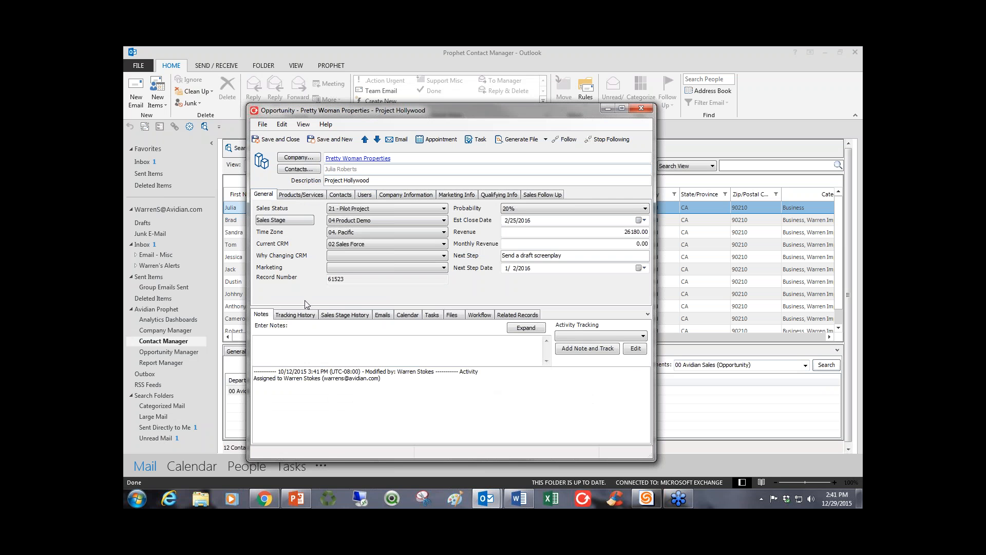
drag(315, 308, 315, 289)
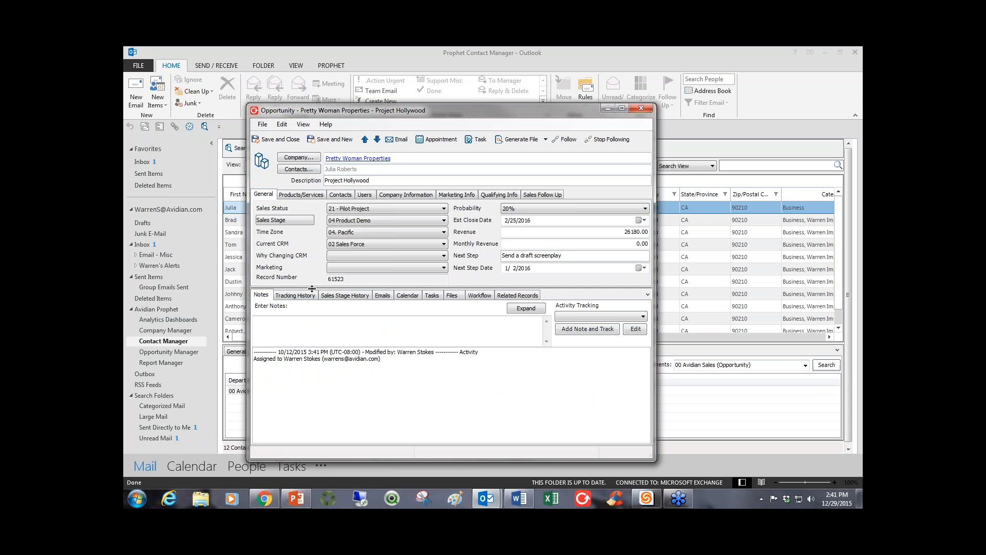
Review the opportunity's sales status and sales stage choices without changing them, and save and close it.
click(355, 210)
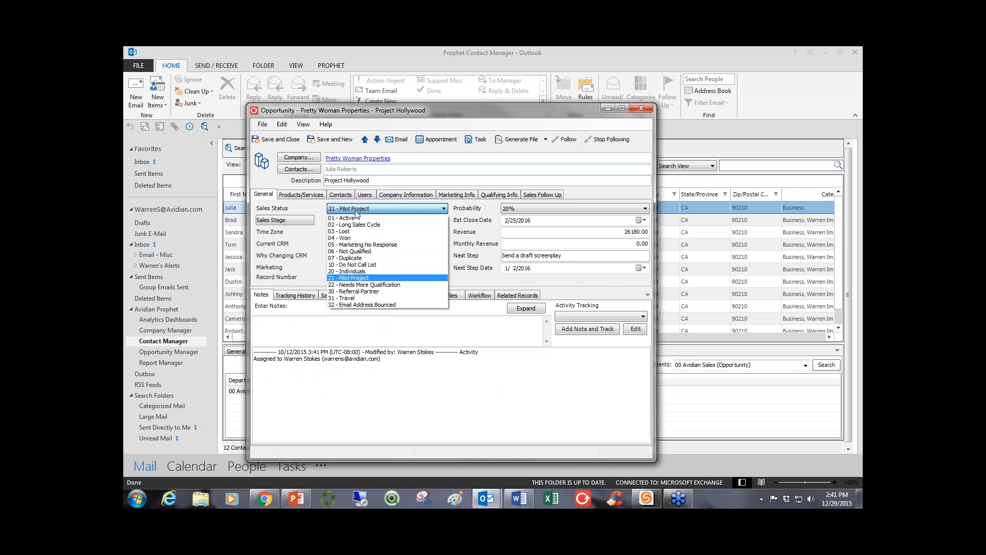
click(356, 211)
click(356, 221)
click(357, 222)
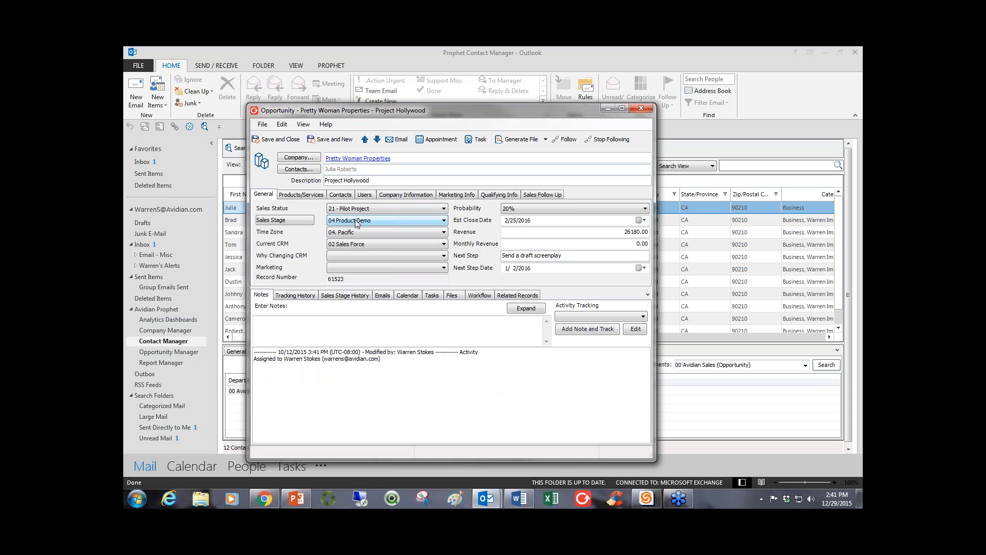
click(280, 143)
click(353, 393)
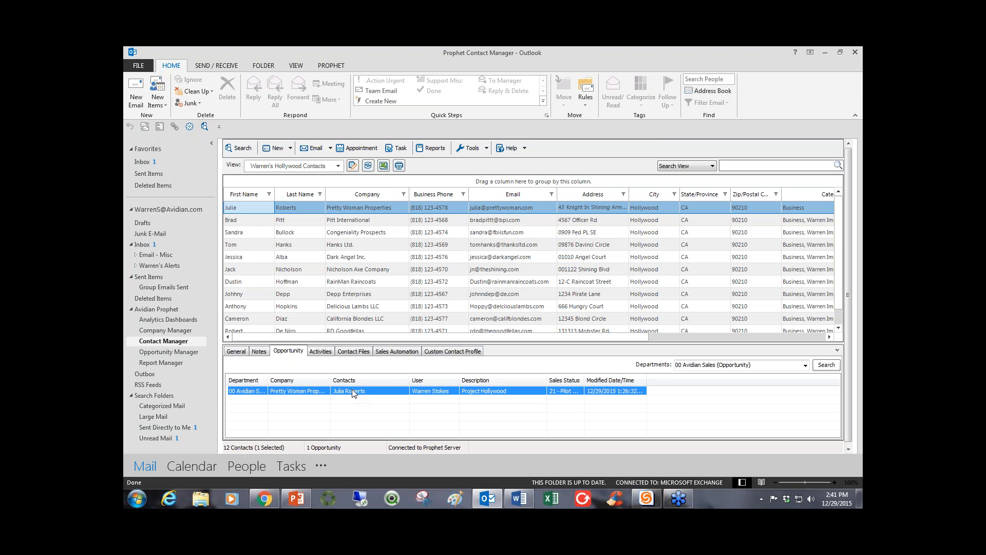
Search the contact's activities for emails only, read the message "Mind if I drop by?" and close it.
click(321, 351)
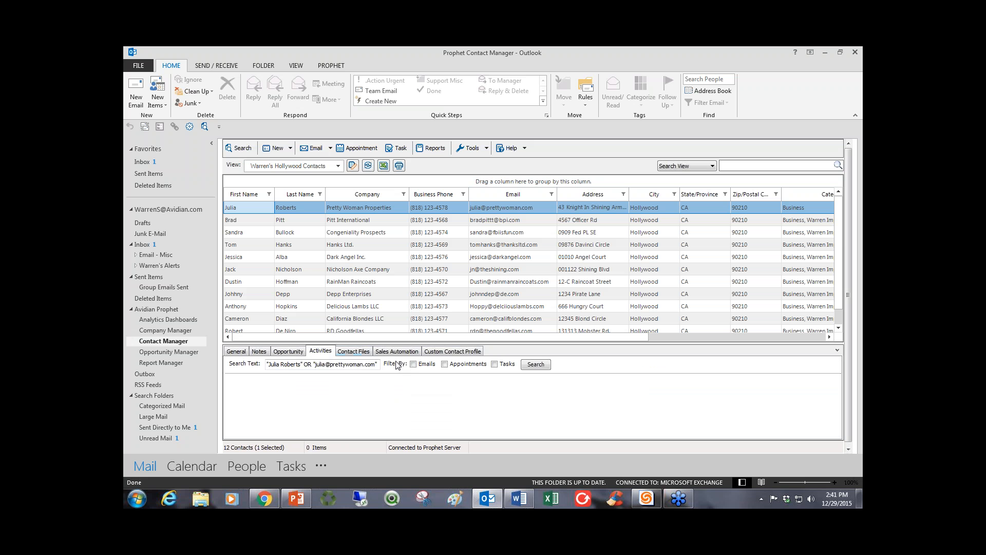
click(414, 364)
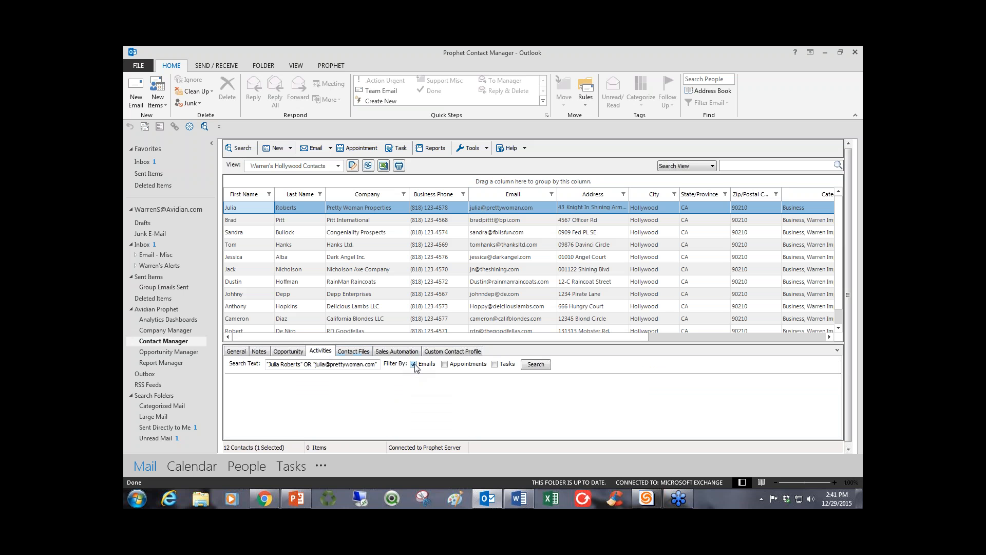
click(545, 365)
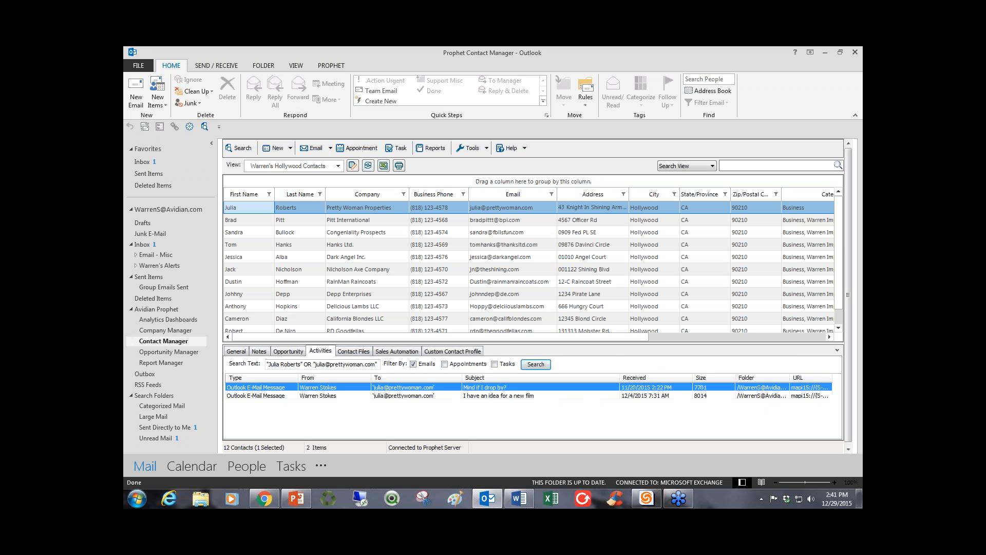
double_click(486, 388)
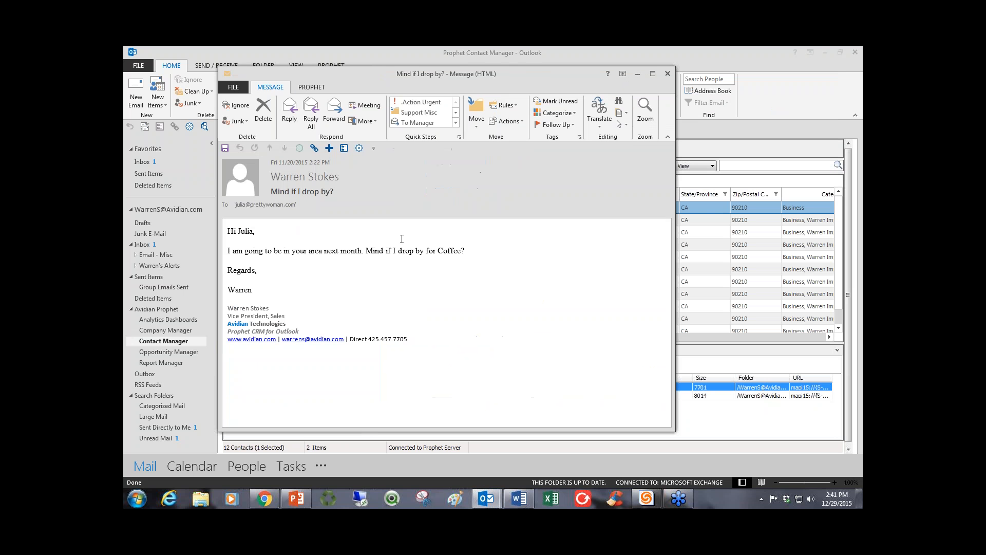
drag(263, 295, 227, 241)
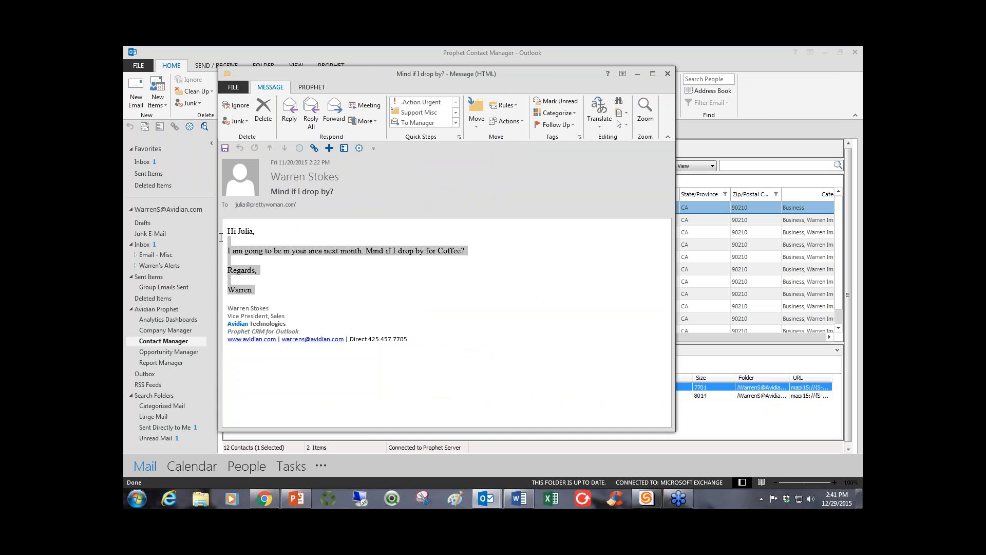
click(329, 280)
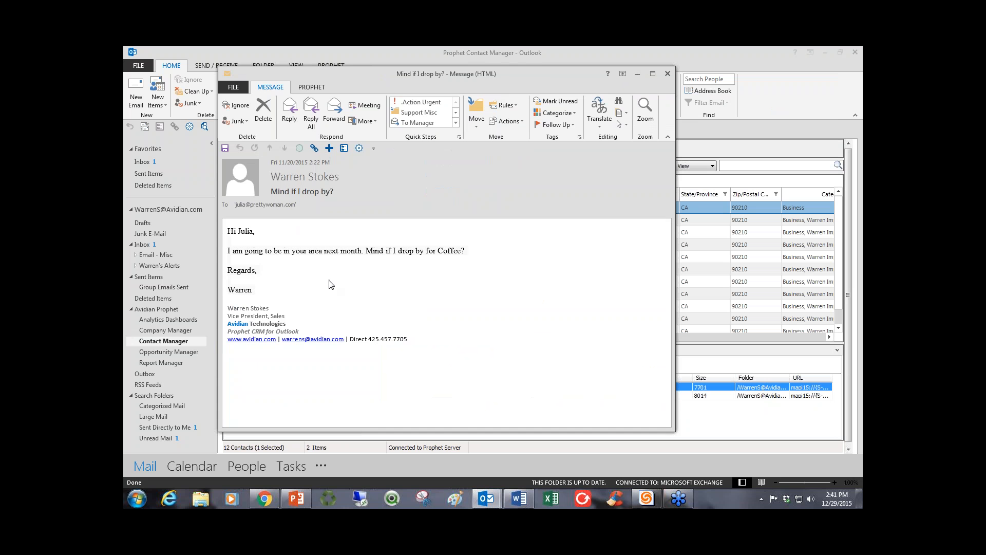
click(668, 74)
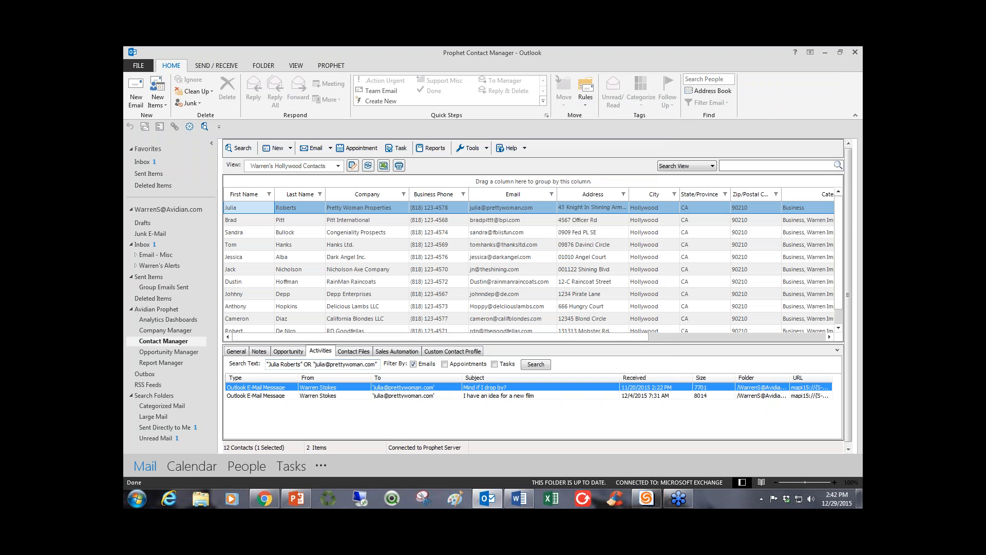
Open the attached Prophet Analytics PDF from the contact's files, view it and close it.
click(353, 351)
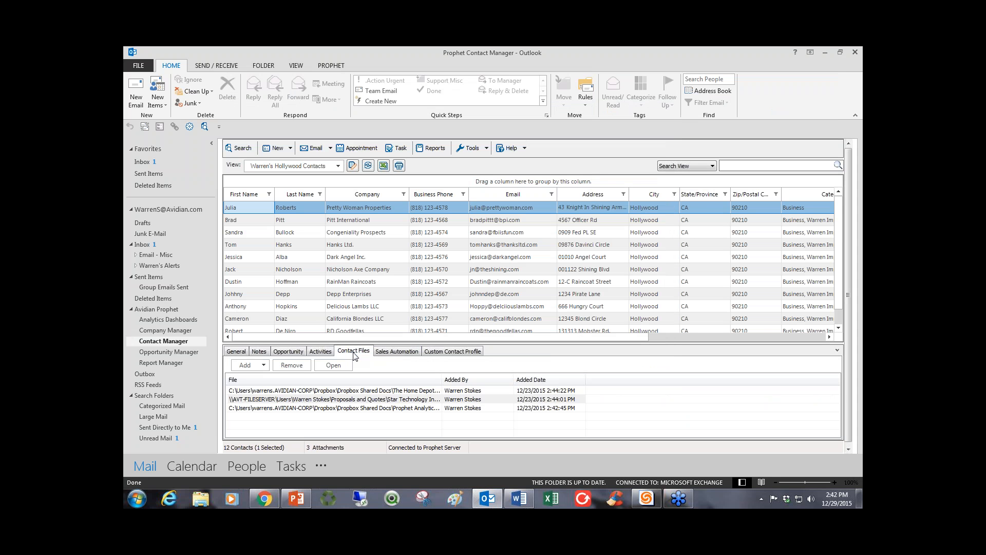
double_click(338, 409)
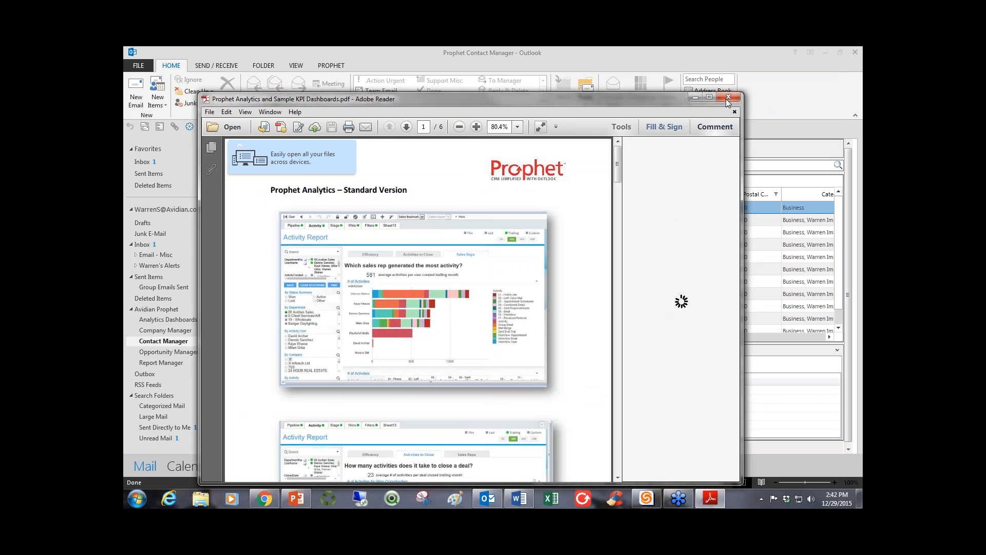
click(727, 99)
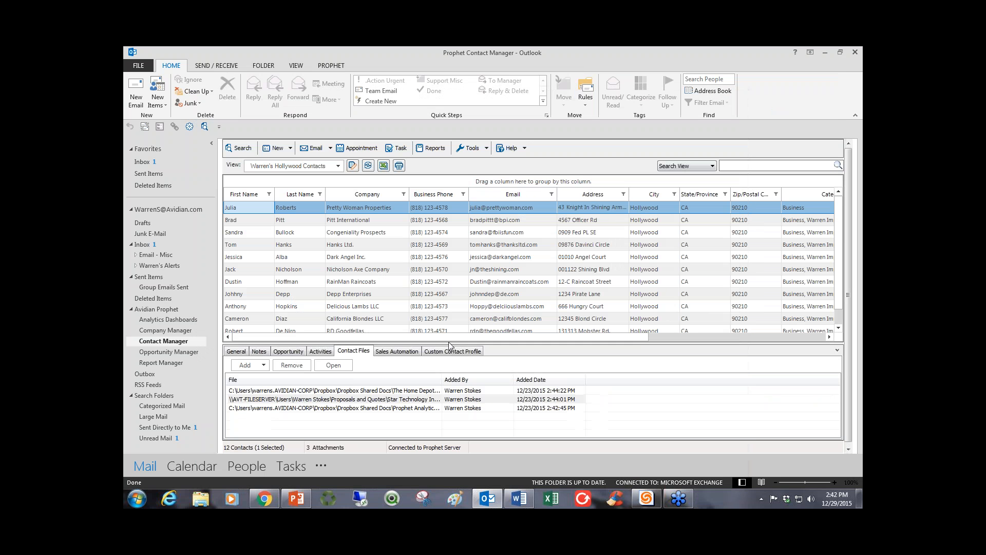
Attach "The Home Depot- Prophet CRM Proposal 121214" from the Dropbox Shared Docs folder to the contact's files, and view the listed PDF.
click(244, 367)
click(255, 383)
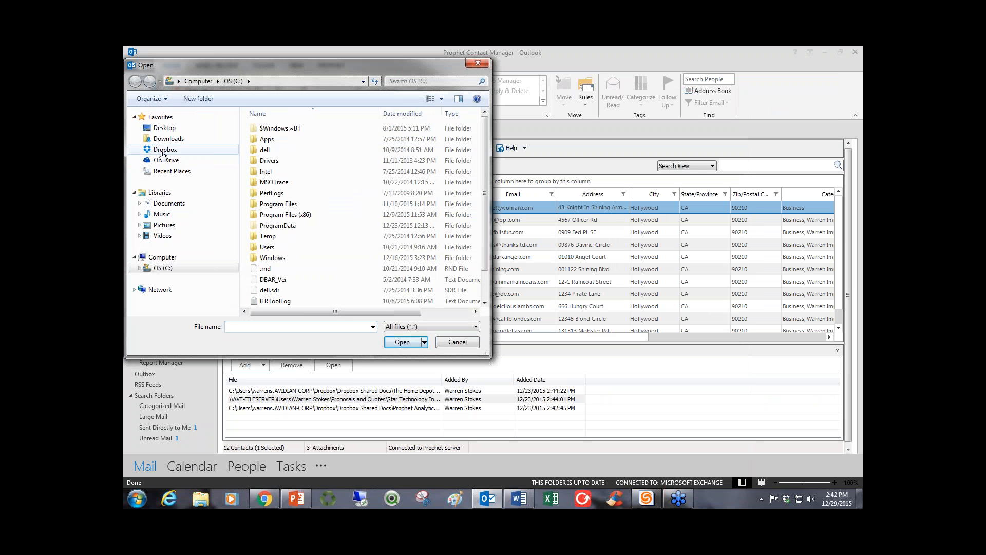
click(163, 151)
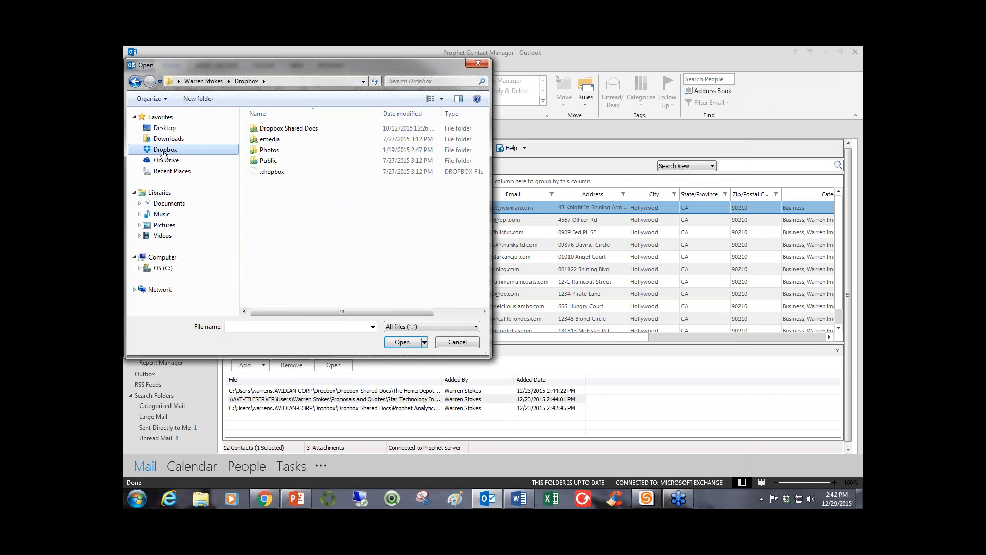
drag(272, 71, 466, 101)
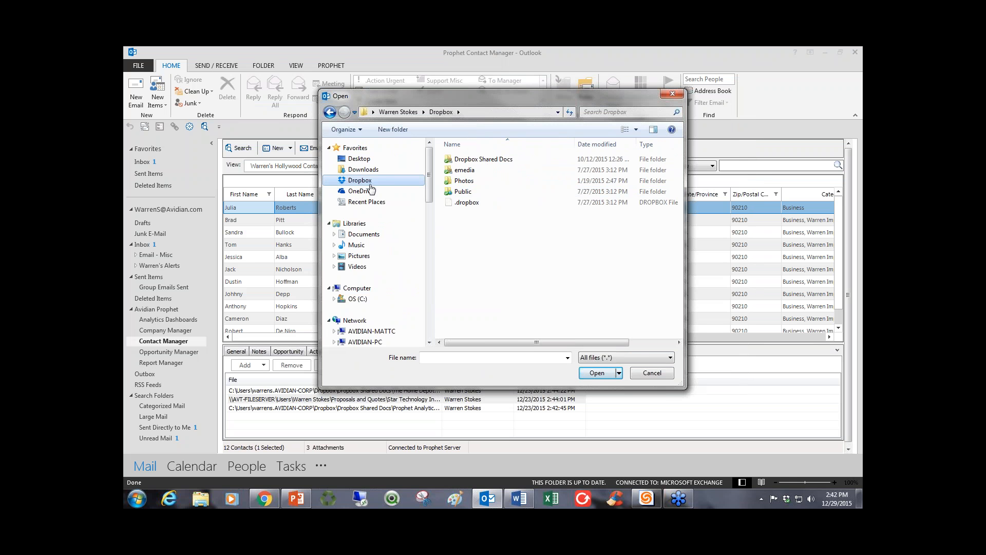
double_click(483, 159)
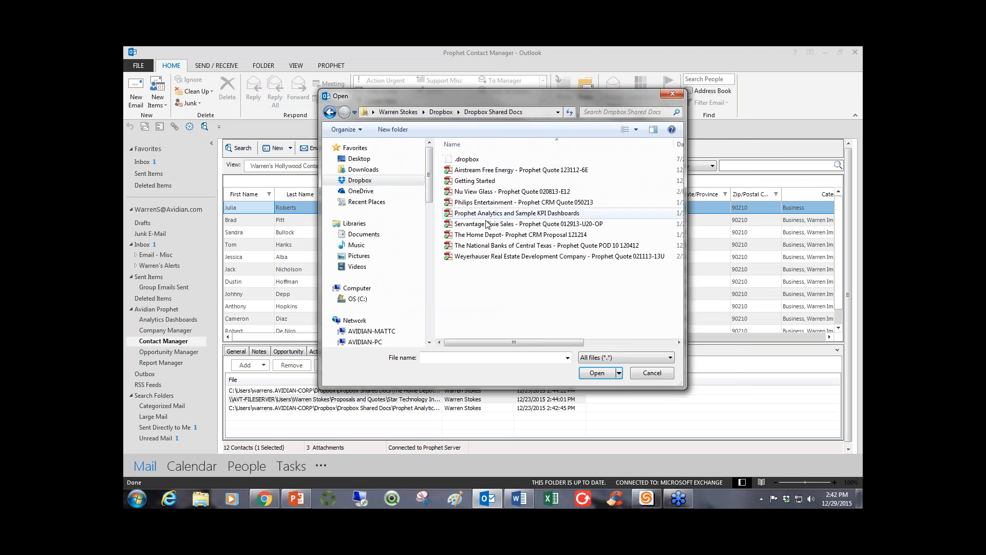
click(485, 237)
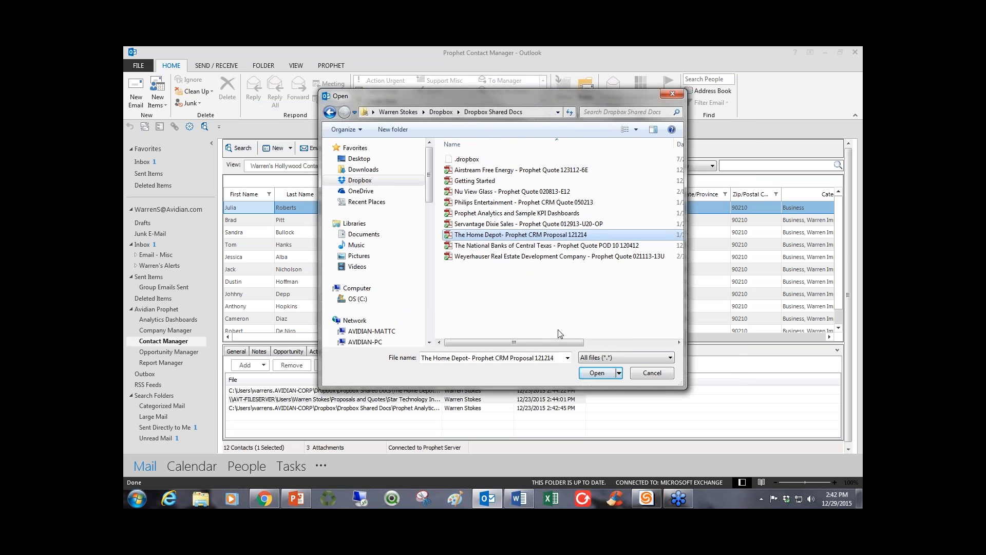
click(591, 373)
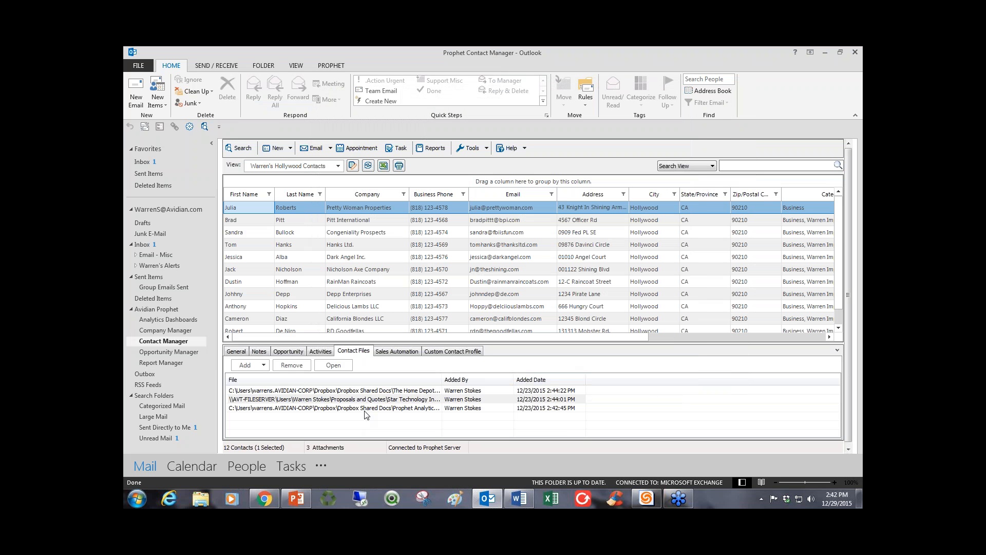
double_click(372, 390)
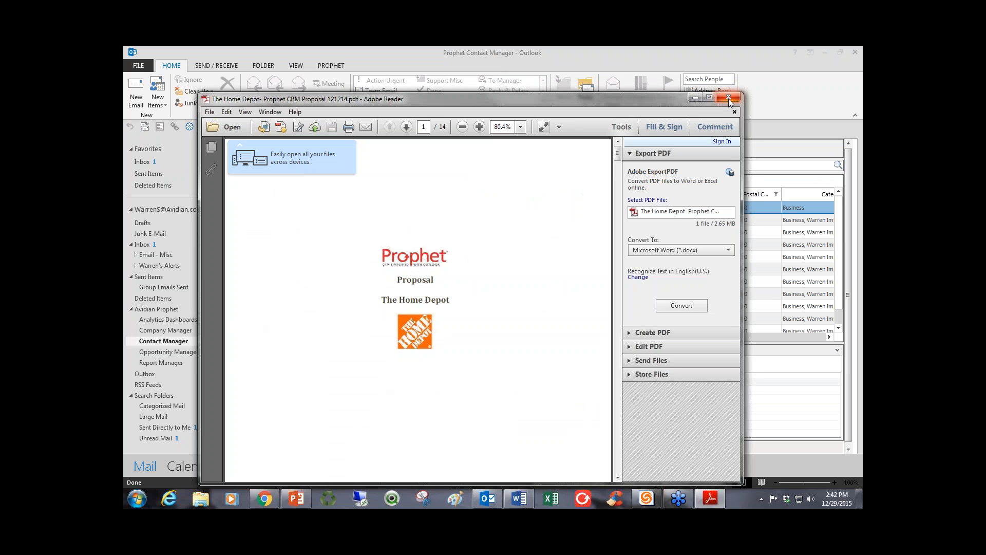
click(728, 99)
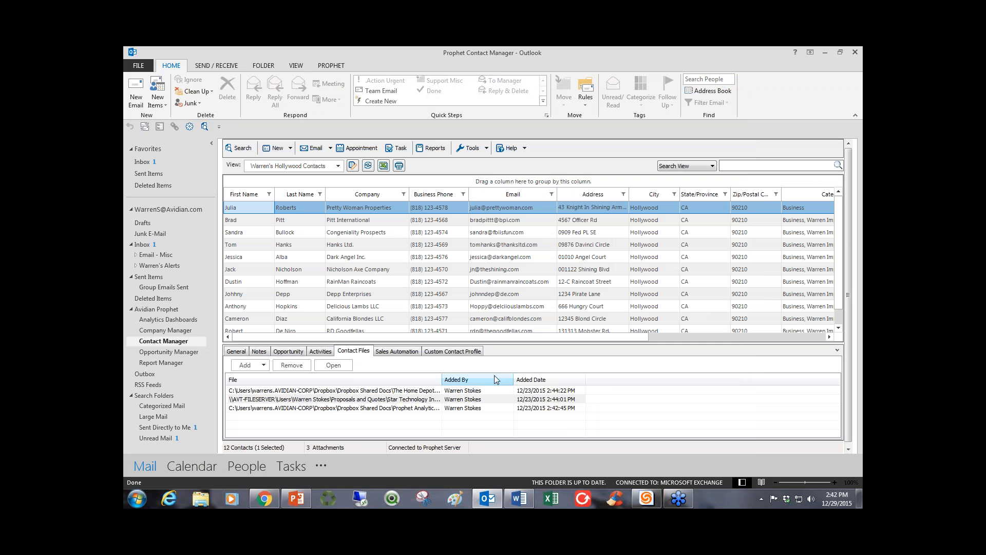
Show the contact's sales automation actions in an enlarged pane, select them all and review each scheduled action.
click(399, 351)
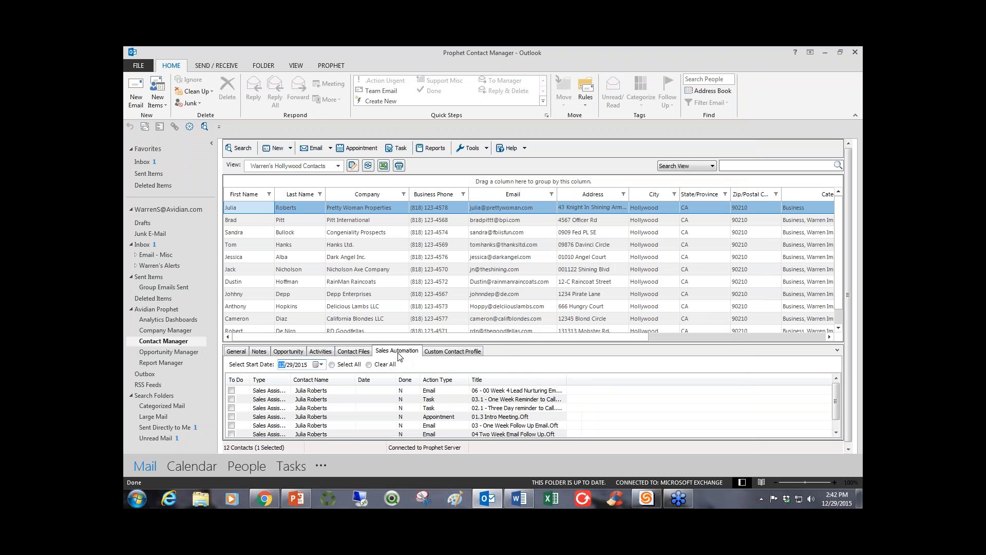
drag(508, 343, 508, 294)
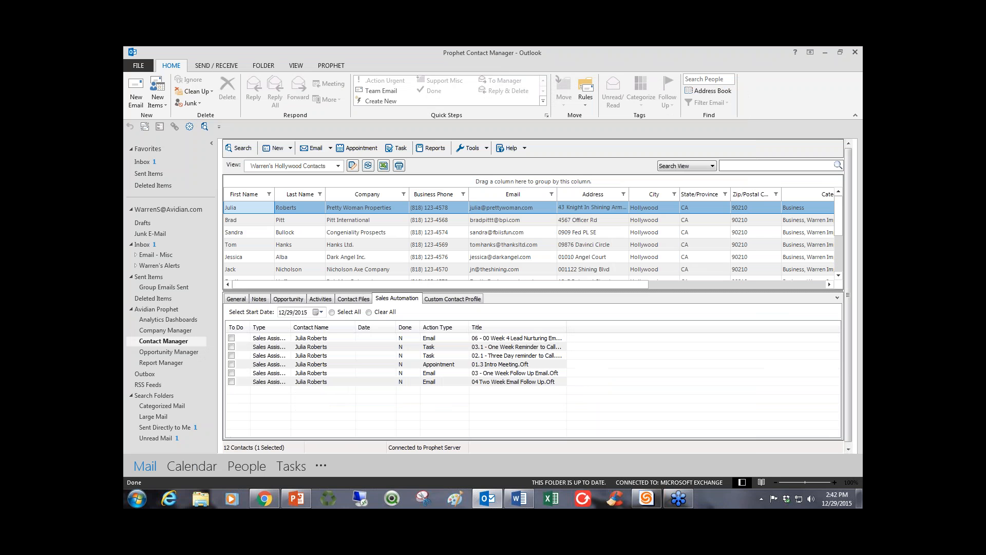
click(333, 312)
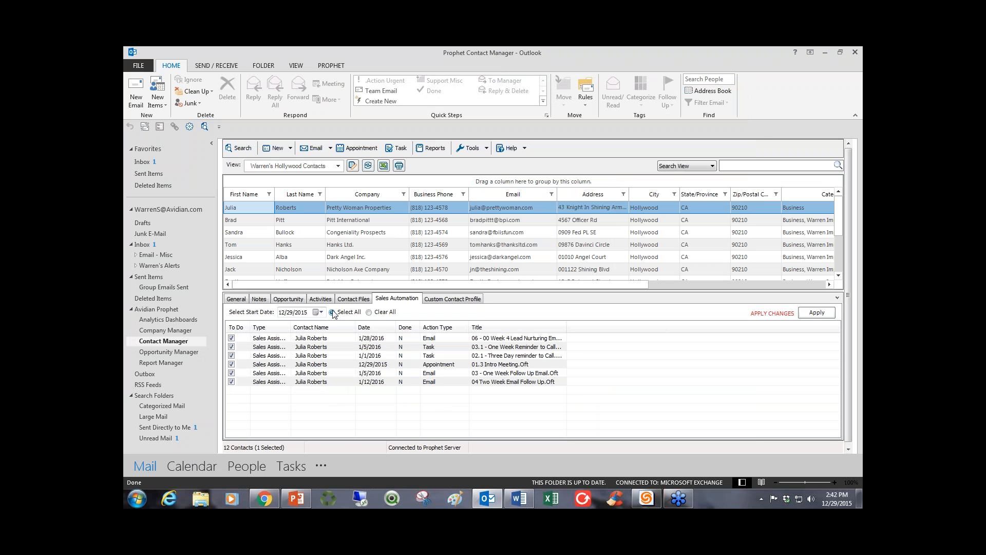
click(452, 338)
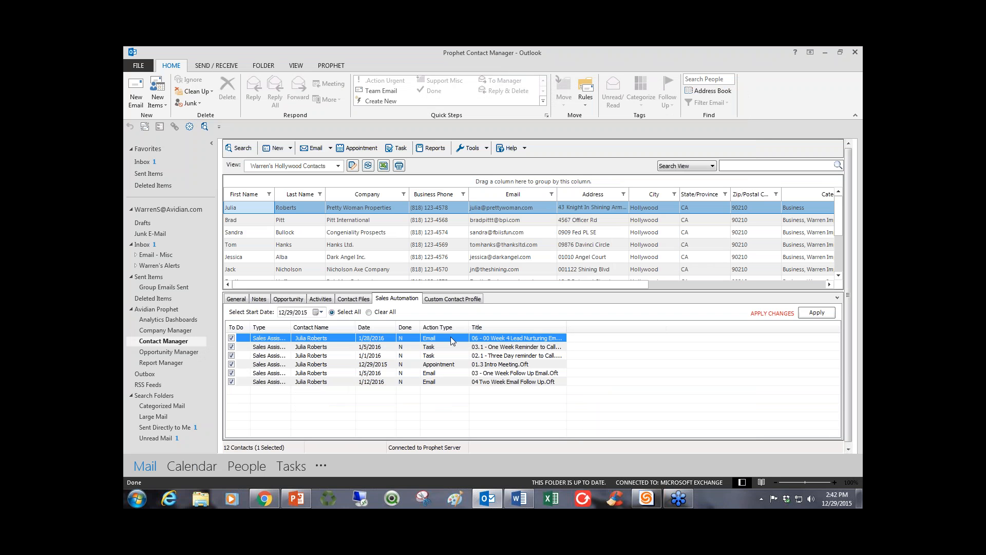
key(Down)
key(Down)
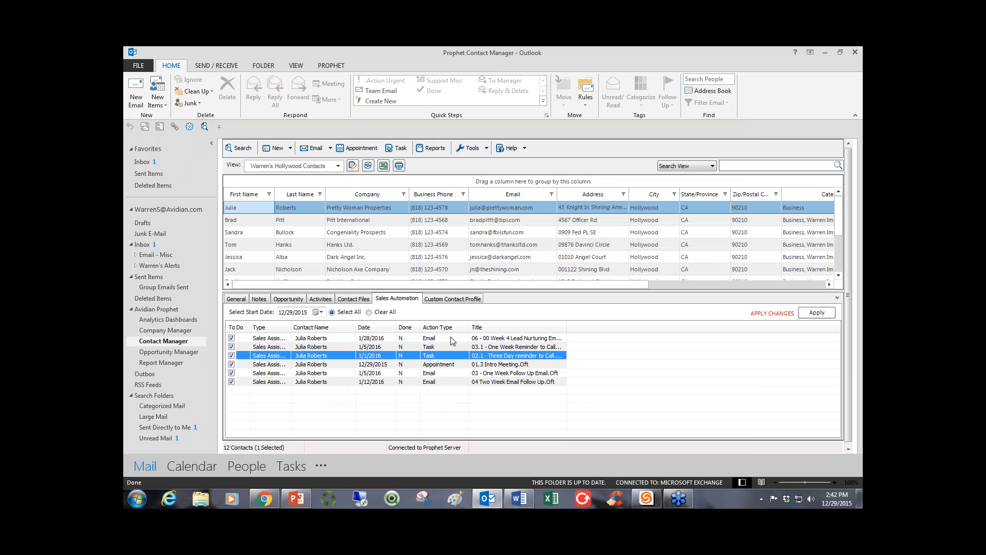
key(Down)
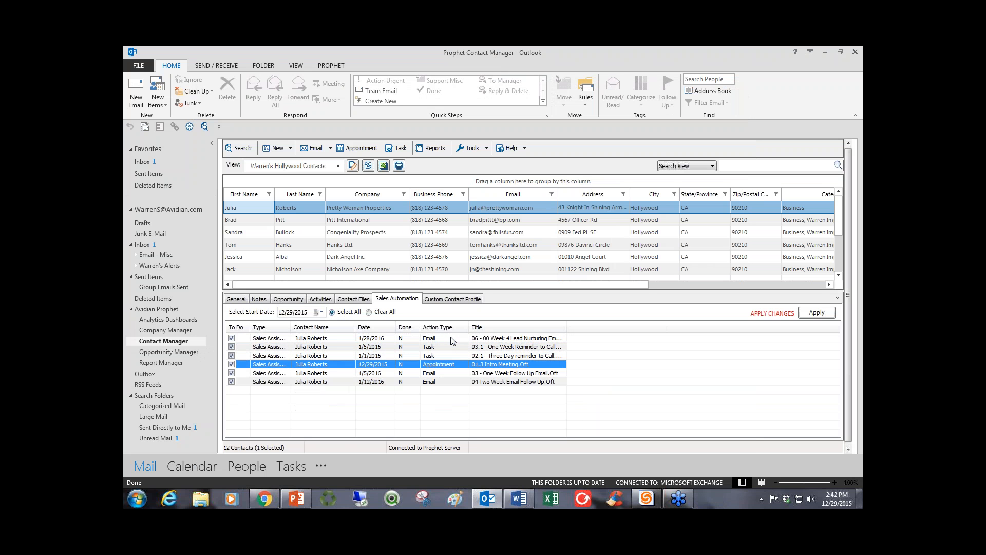
key(Down)
key(Down)
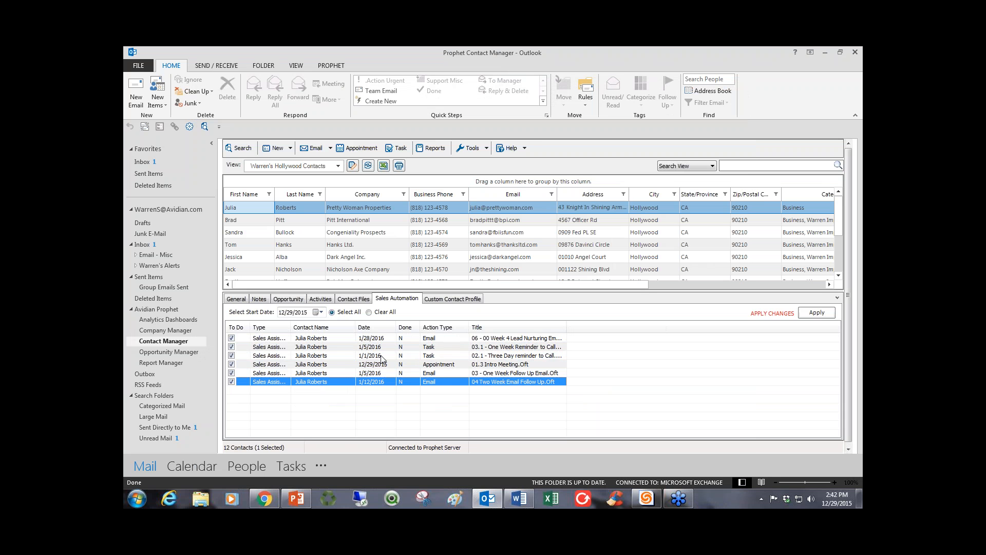
Clear all selected actions and mark only the Week 4 Lead Nurturing email, the Three Day reminder task and the One Week Follow Up email.
click(369, 312)
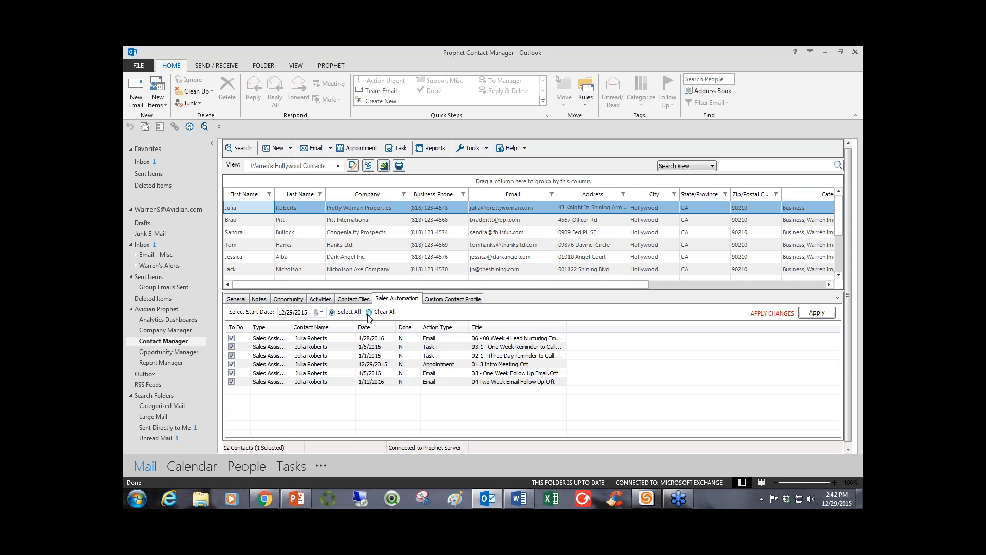
click(232, 338)
click(231, 355)
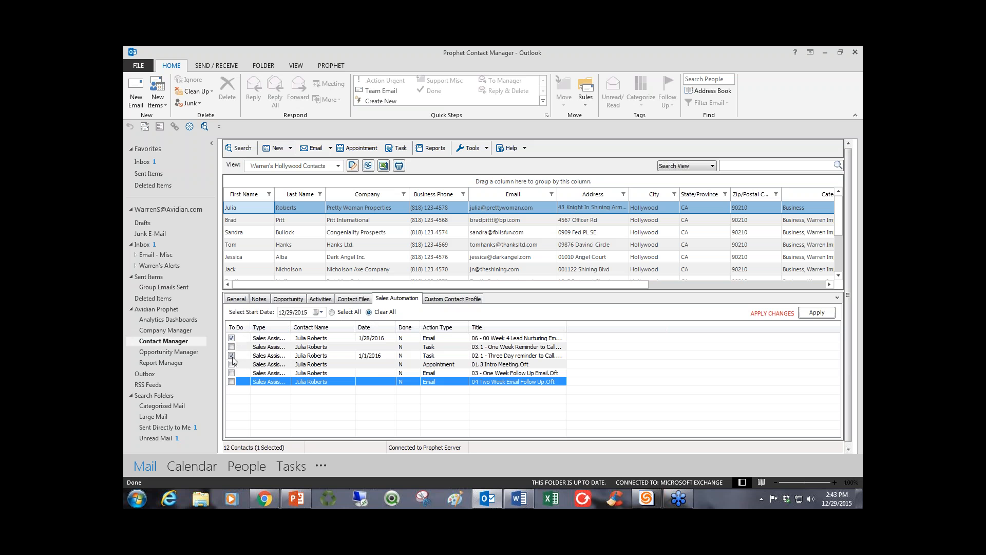
click(232, 372)
In the enlarged custom contact profile, set the type of contact to Prospect and Qualified to Yes.
click(437, 301)
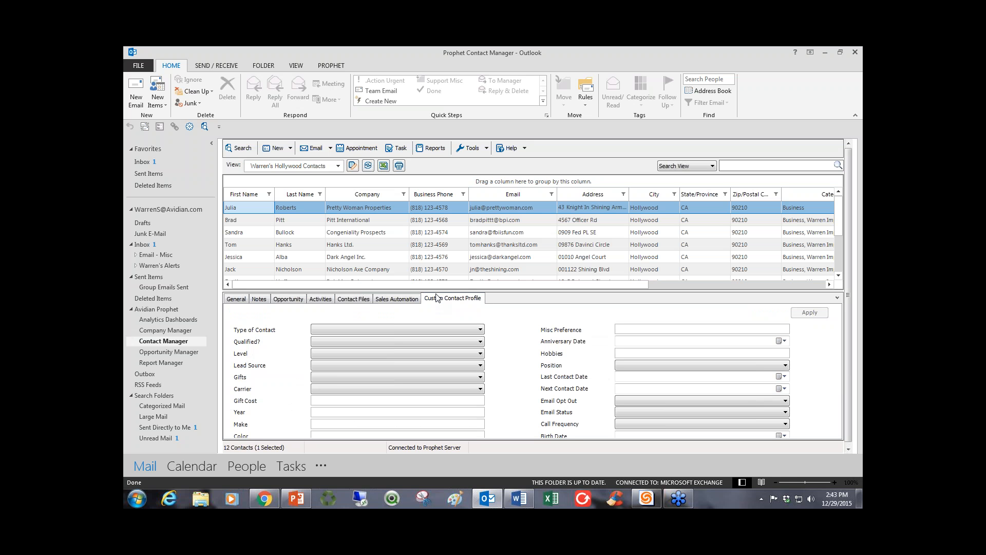
drag(435, 291, 435, 273)
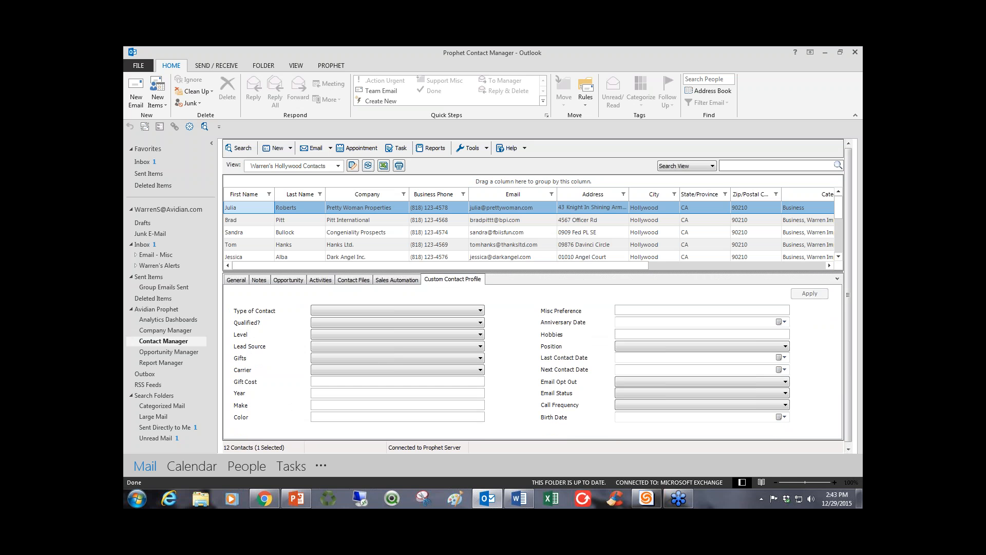
click(360, 311)
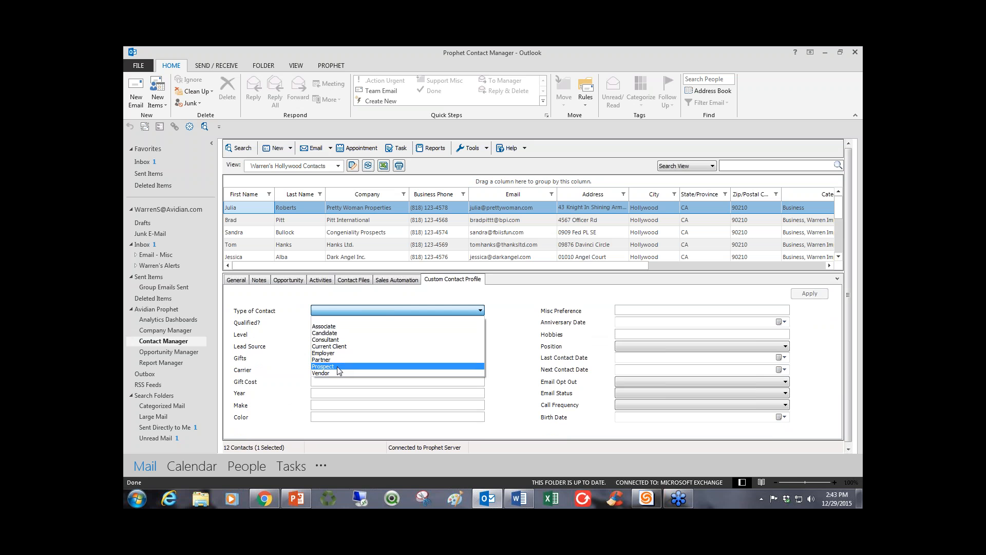
click(328, 366)
click(340, 327)
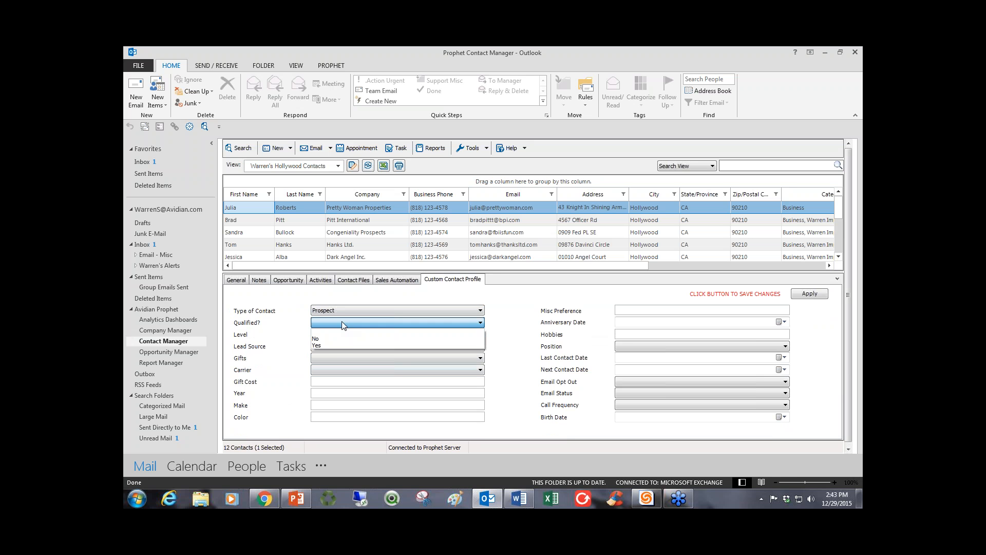
click(334, 347)
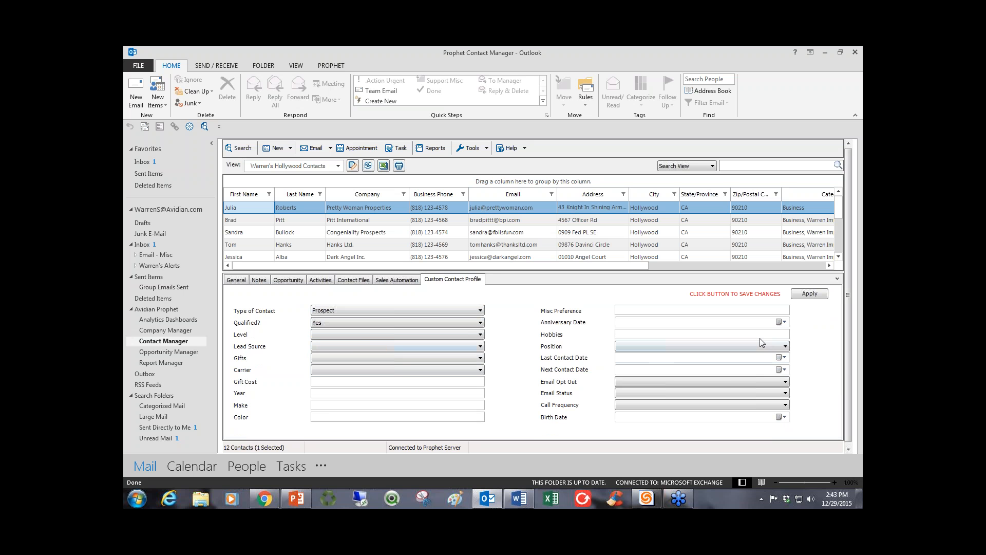
Fill in the profile's anniversary date as 10/12/2015, hobbies as tennis and position as CEO.
click(775, 323)
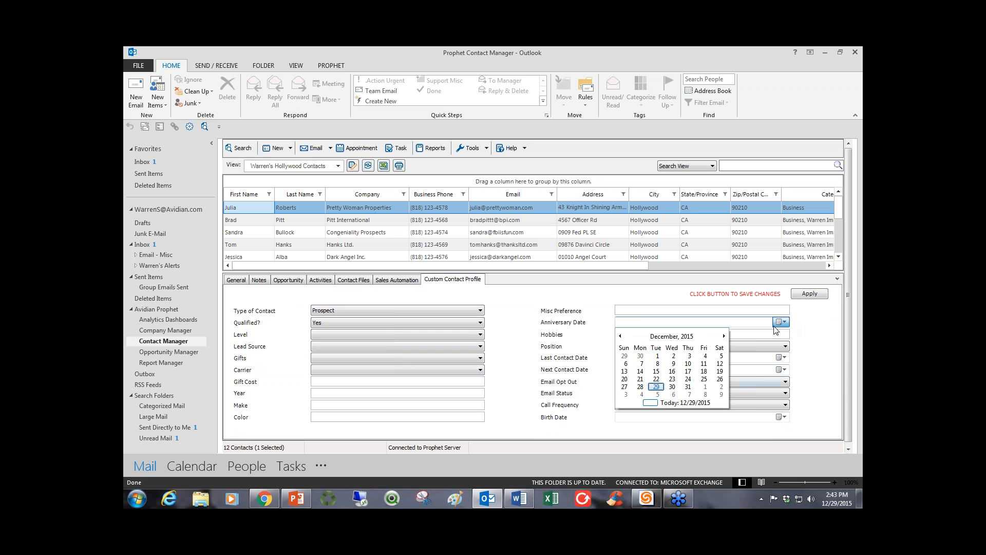
click(620, 336)
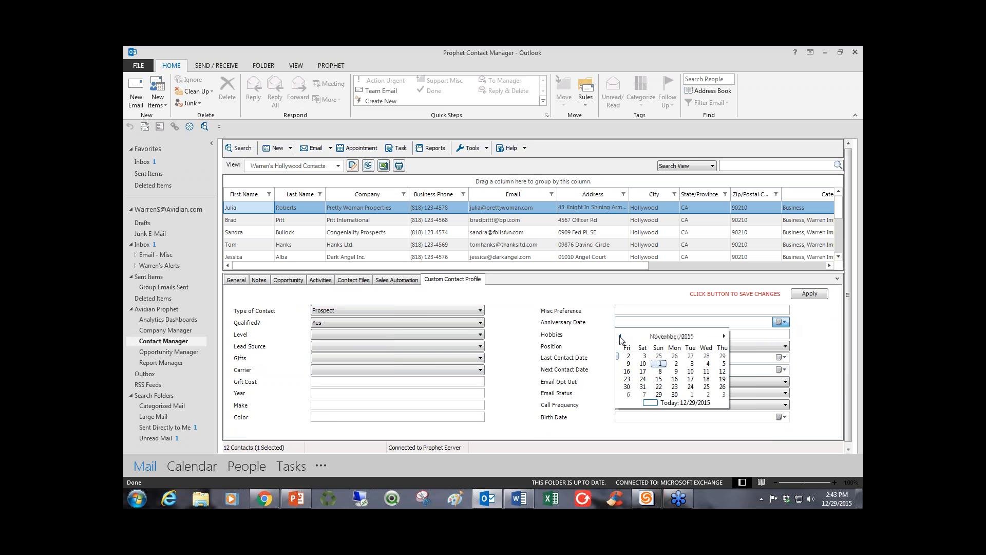
click(641, 372)
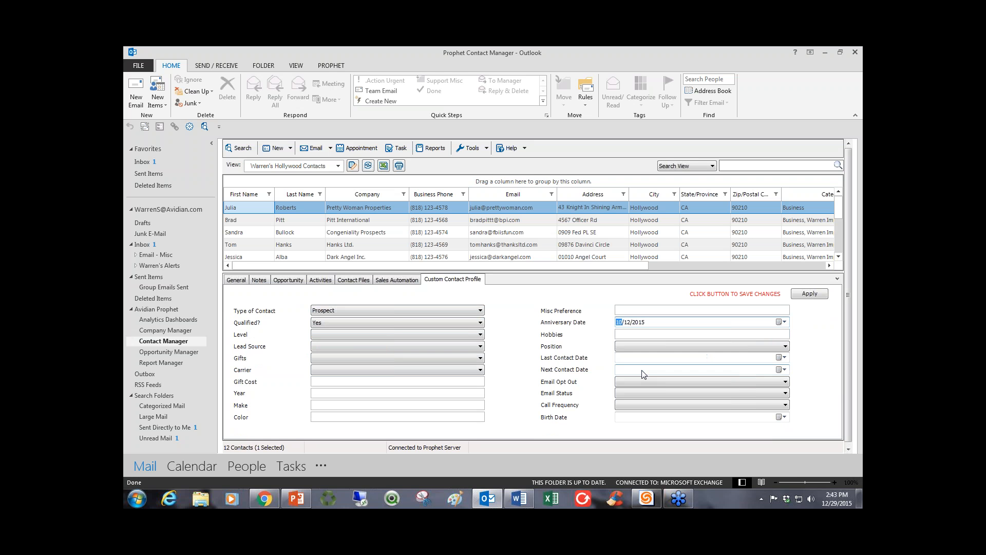
click(648, 337)
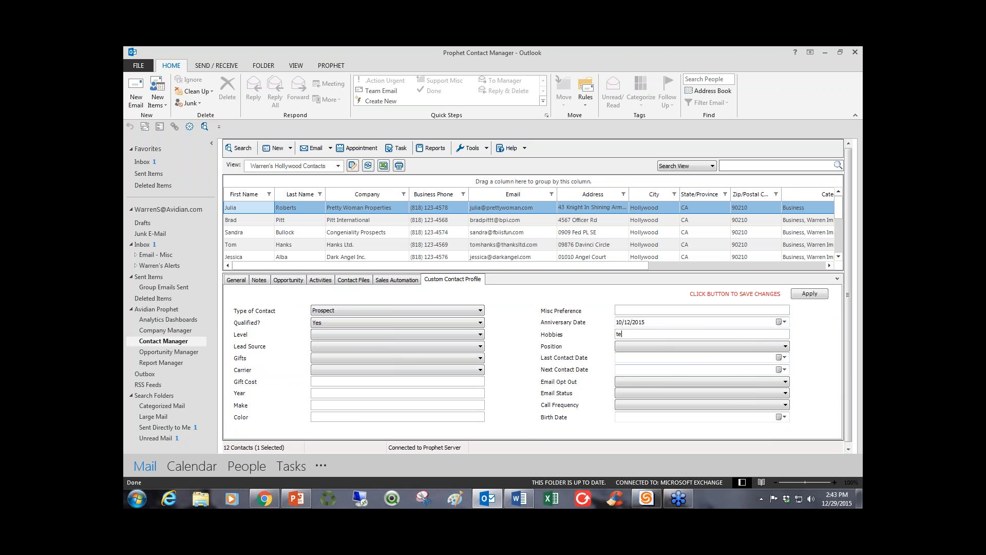
click(653, 346)
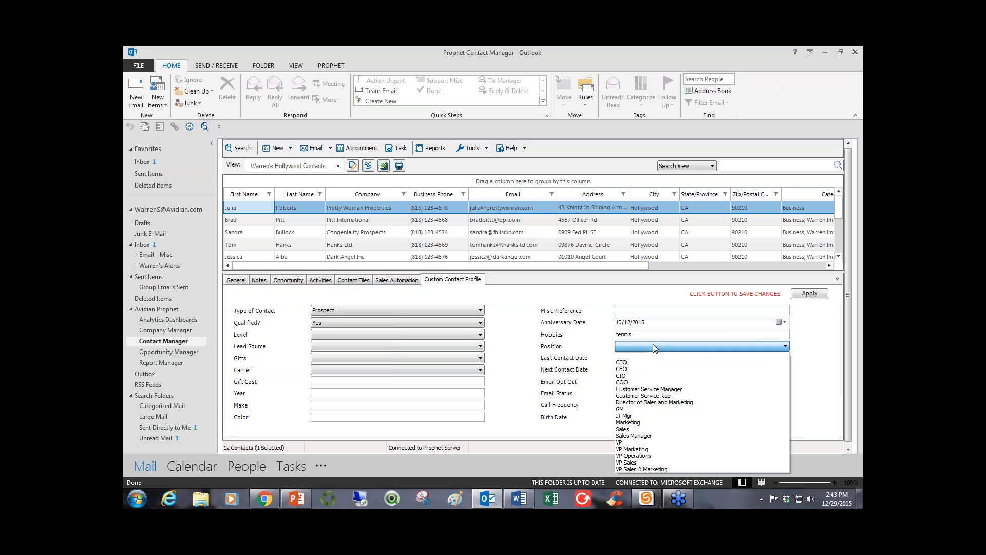
click(631, 363)
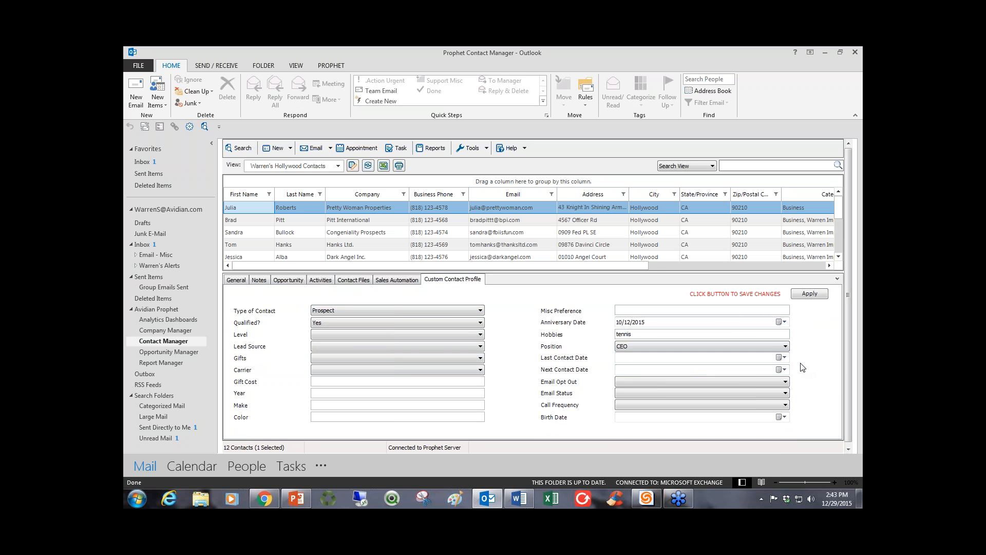
Set the last contact date to 12/28/2015 and the next contact date to 12/25/2015, and apply the profile changes.
click(785, 357)
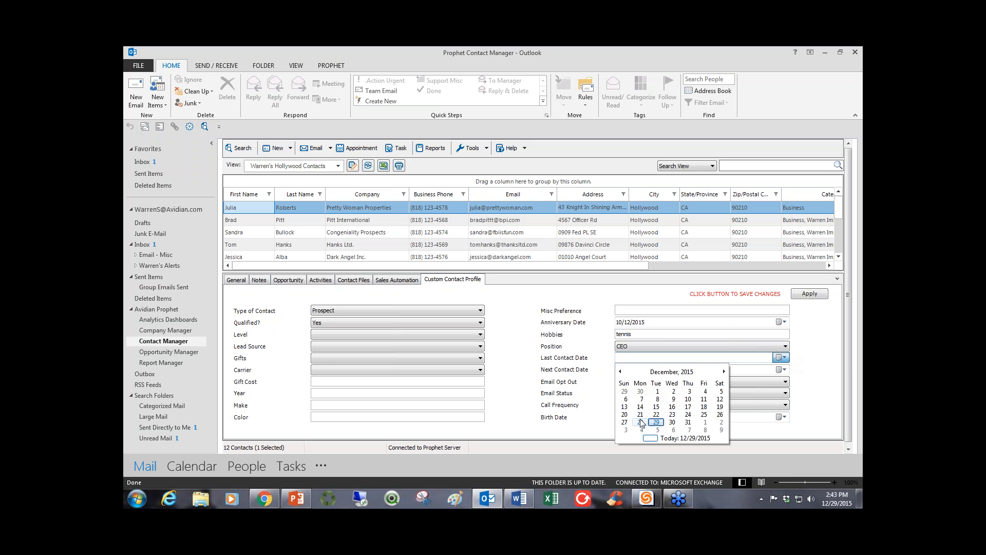
click(643, 419)
click(784, 369)
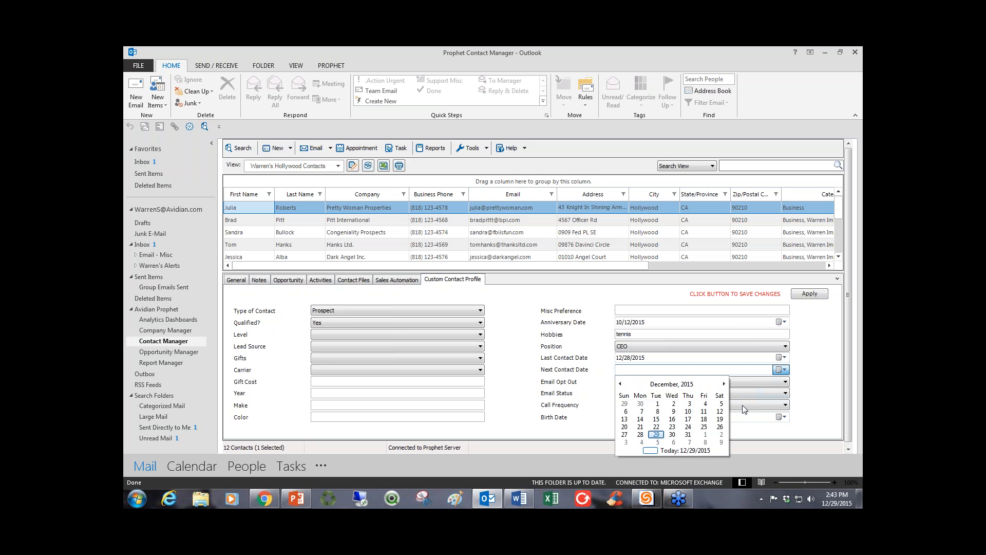
click(704, 434)
click(818, 296)
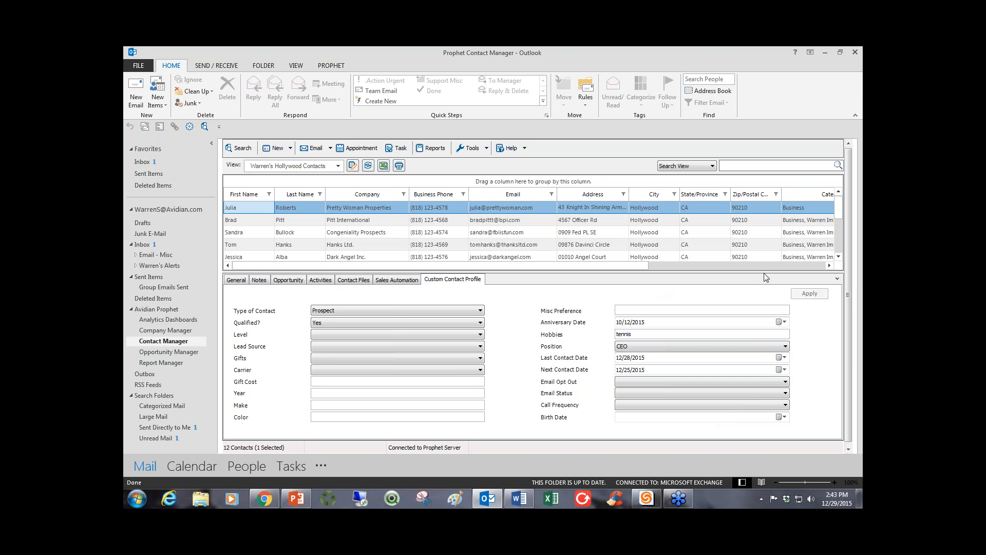
Switch the contact list to the Contacts Hobbies saved view and enlarge the list area to show more rows.
drag(766, 271, 766, 367)
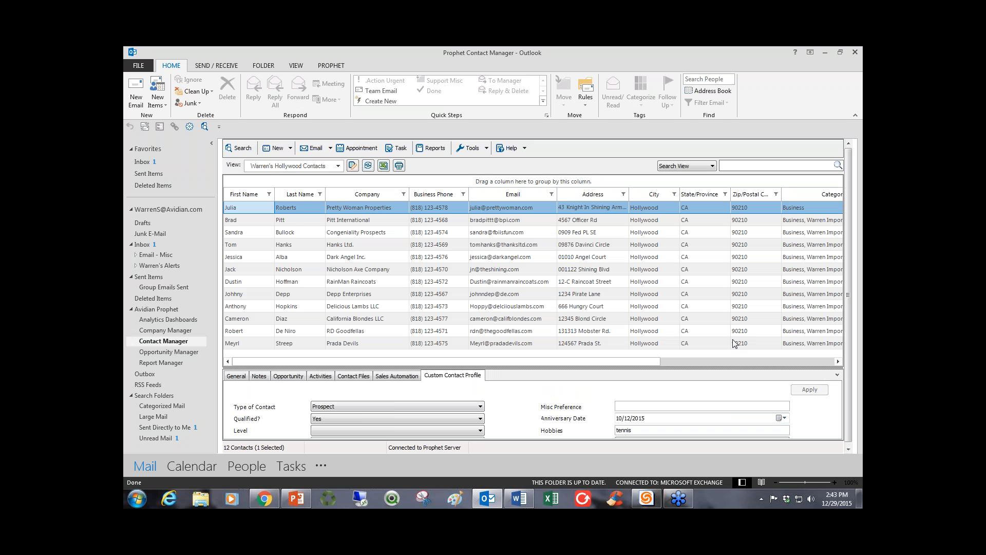
click(338, 166)
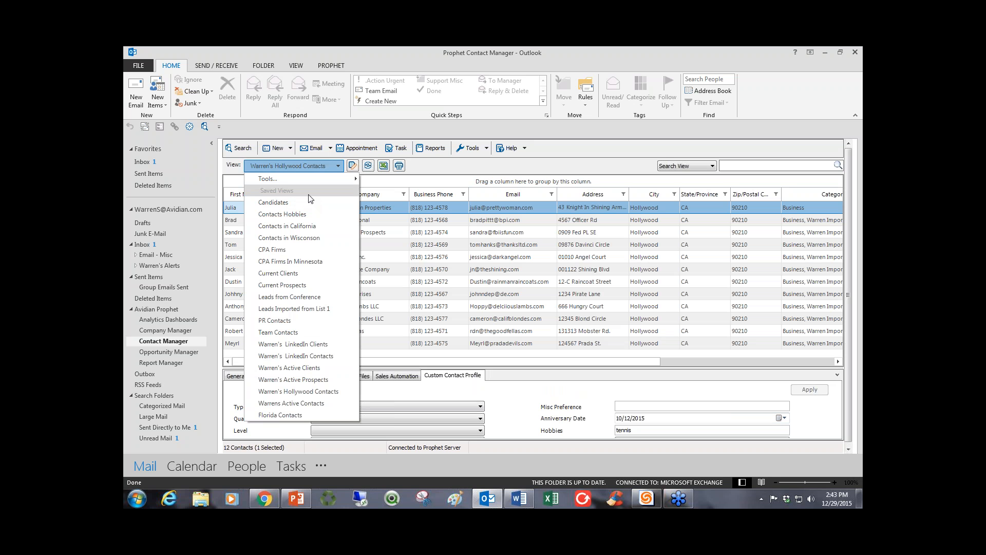
click(300, 215)
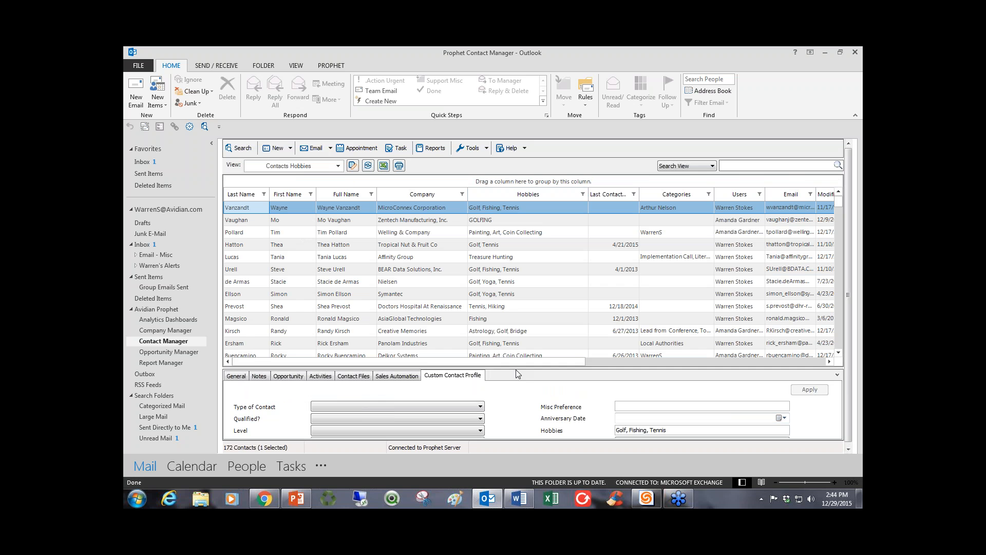
drag(518, 374, 555, 391)
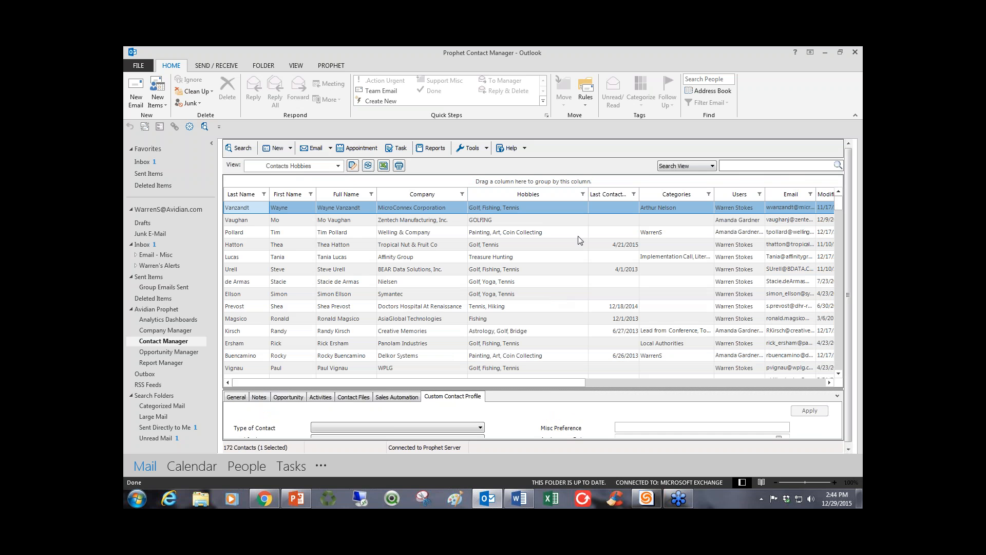
Filter the contact list to the entries whose hobbies include tennis.
click(583, 195)
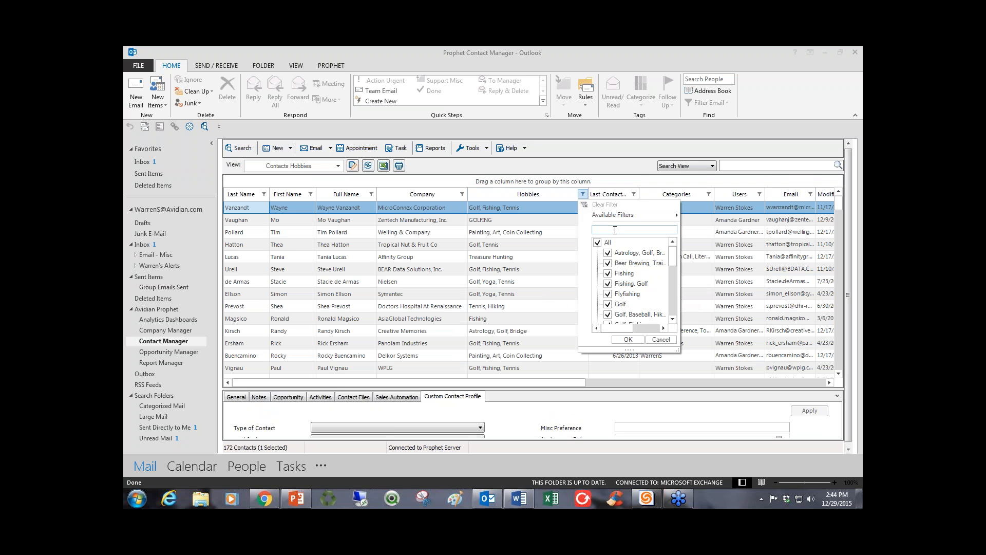
text(tennis)
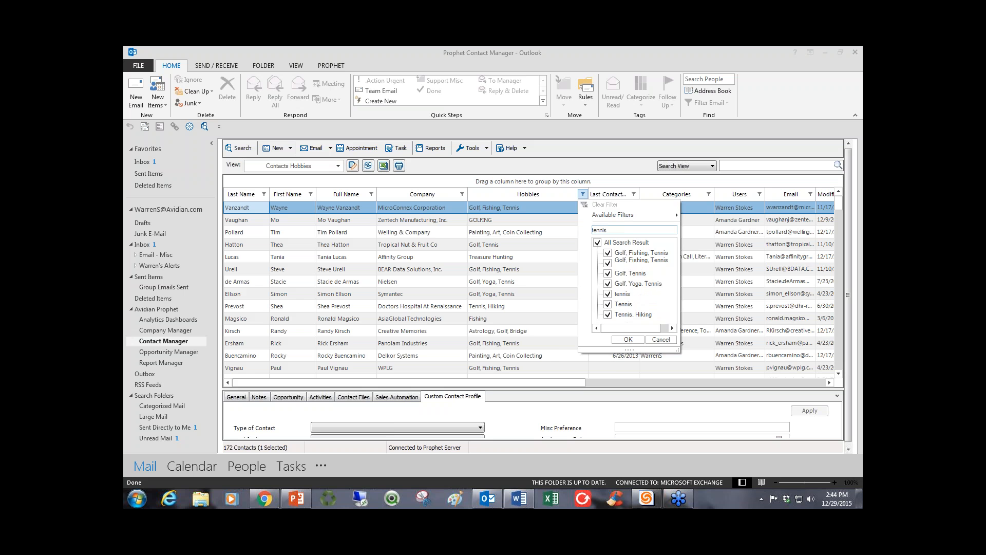
click(628, 340)
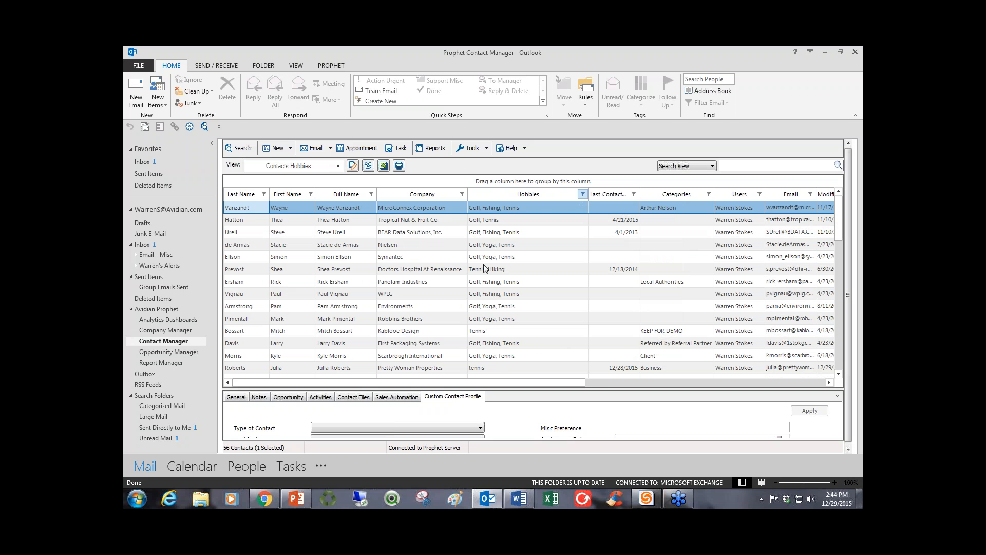
Select the contacts from MicroConnex Corporation through Pretty Woman Properties and start a group email with images or html to them.
drag(501, 206, 493, 368)
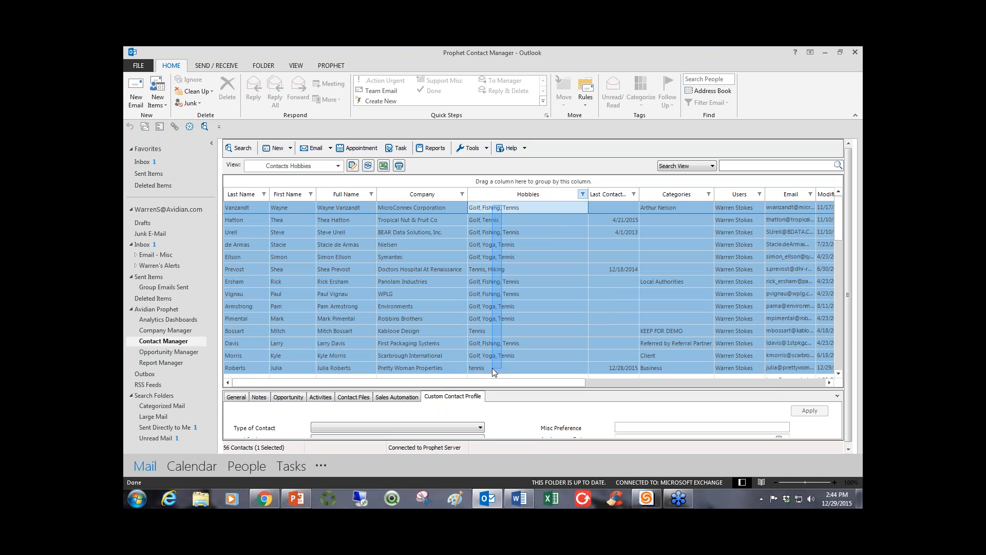
right_click(423, 234)
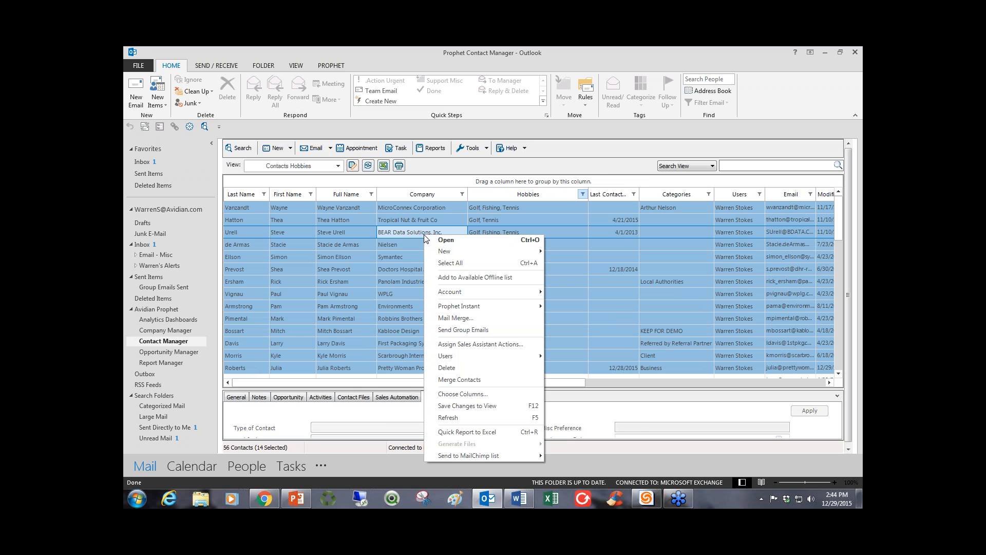
click(450, 330)
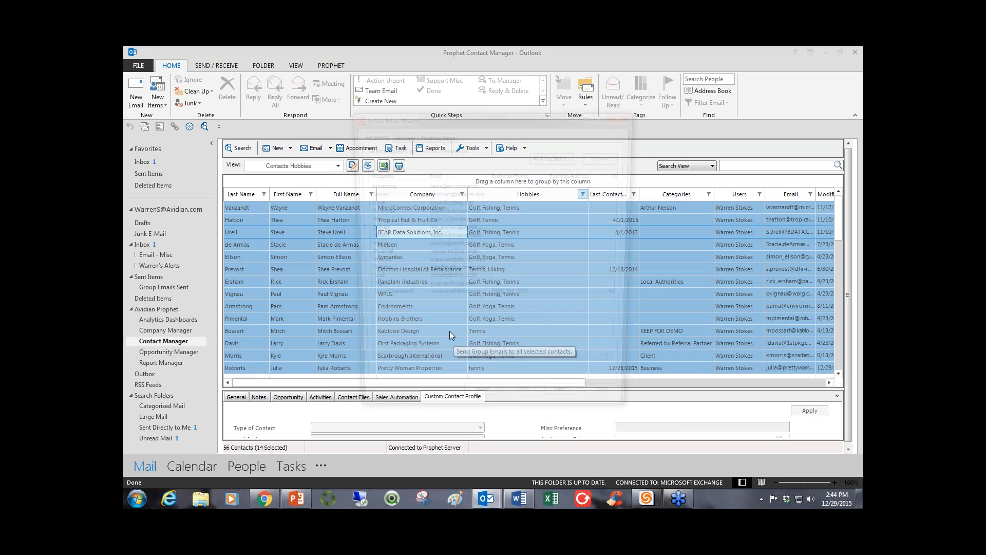
click(571, 409)
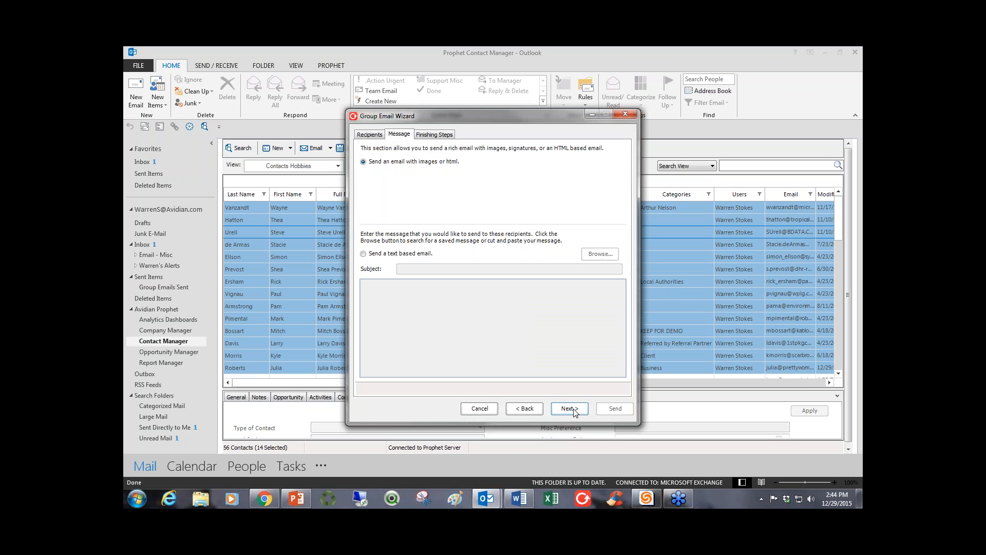
Include the salutation "Hello {FirstName}," in the group email and create the email message.
click(438, 134)
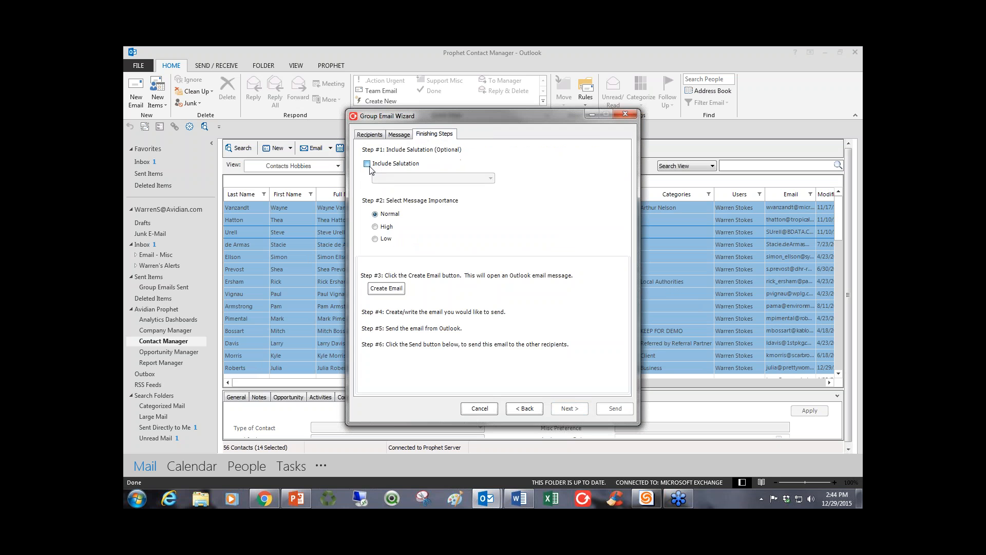
click(399, 177)
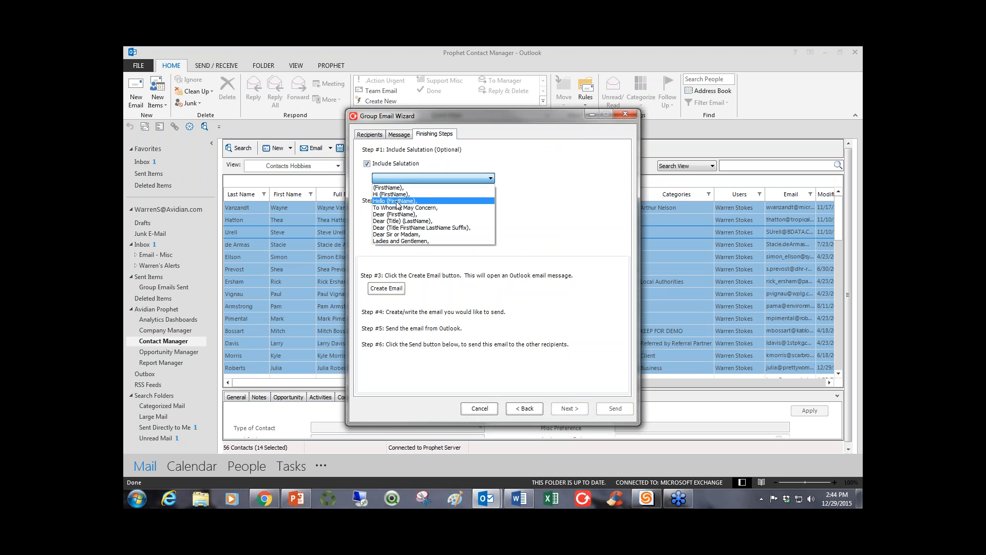
click(399, 194)
click(387, 288)
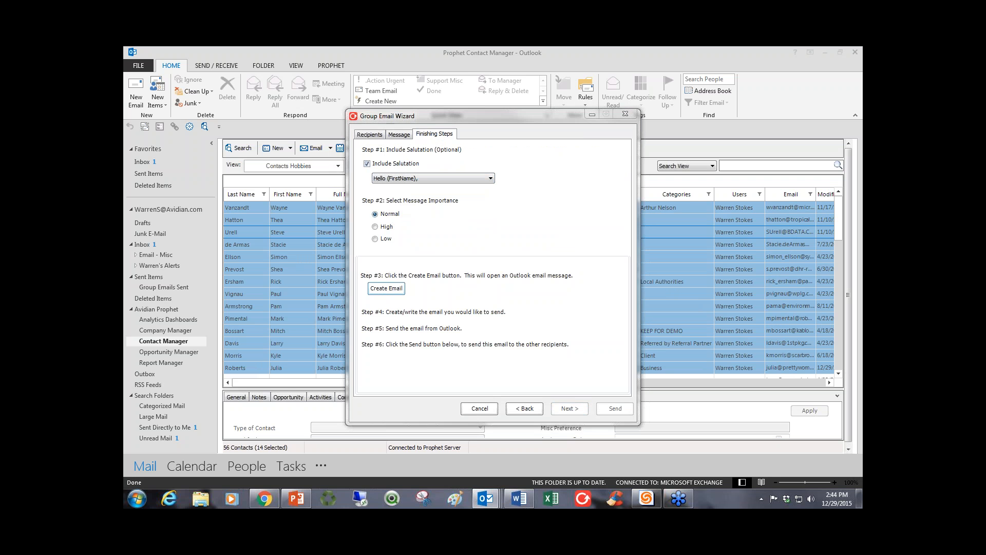
Insert the saved "thank" text block below the greeting in the message body.
click(300, 241)
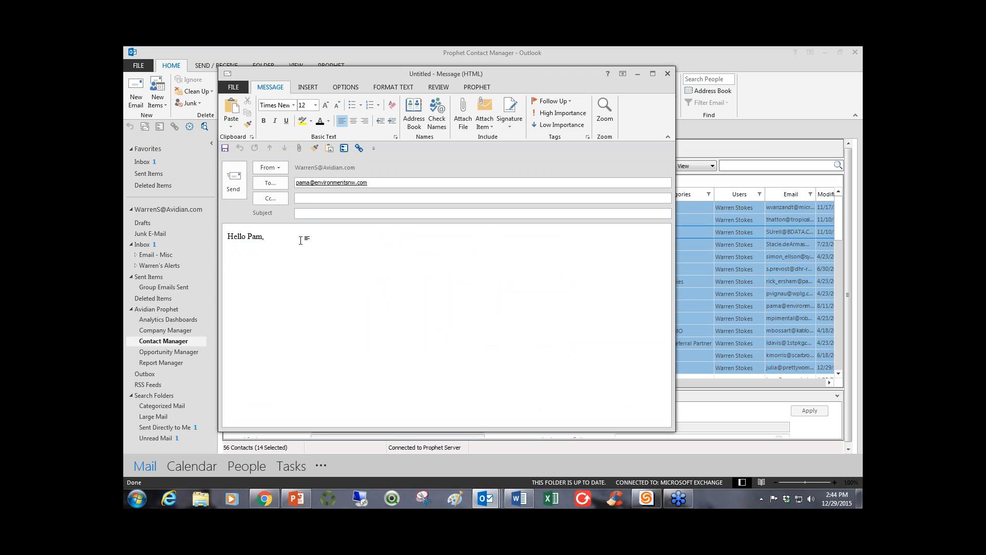
key(Return)
key(Return)
text(thank)
key(F3)
scroll(415, 260, up, 10)
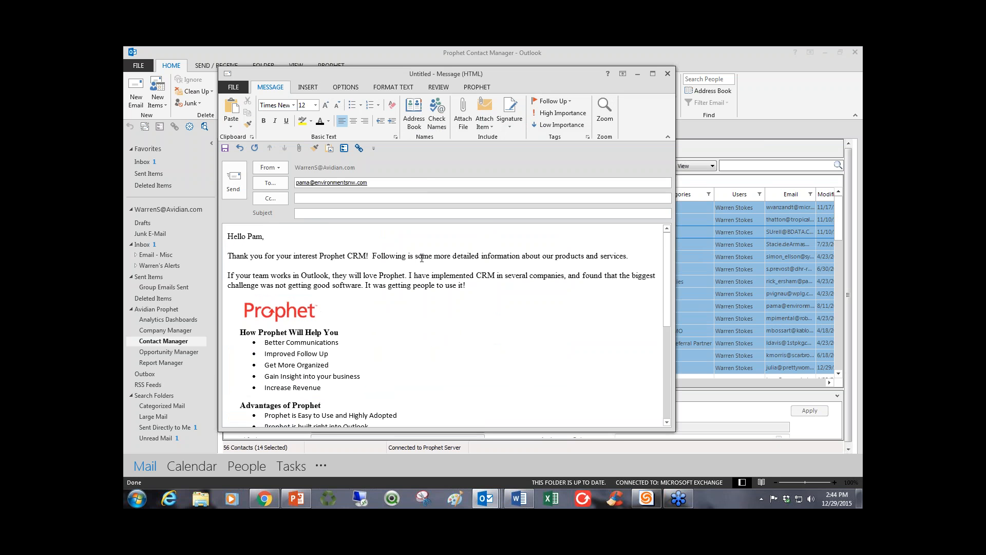
Copy the sentence "Thank you for your interest Prophet CRM!" from the message body into the subject.
drag(371, 256, 228, 256)
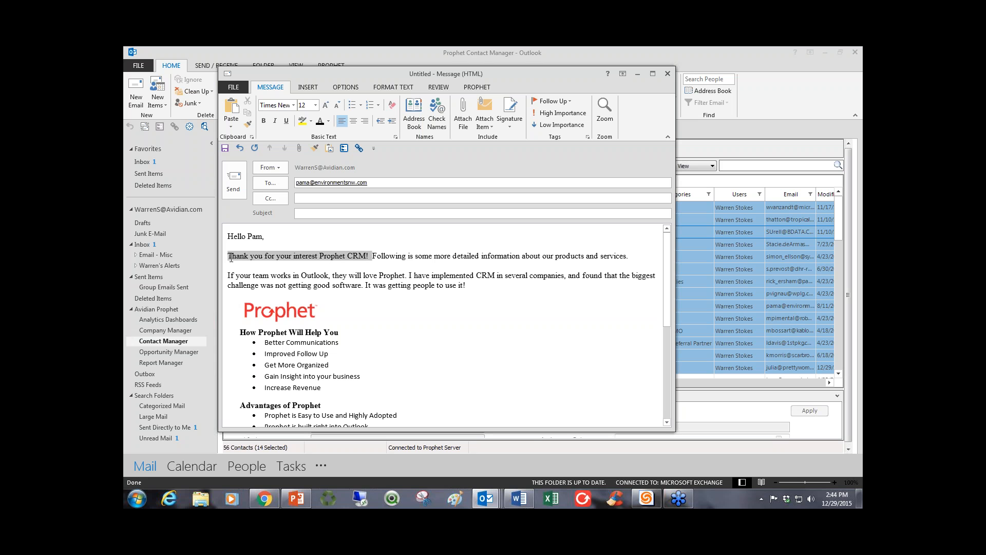
key(ctrl+c)
click(302, 214)
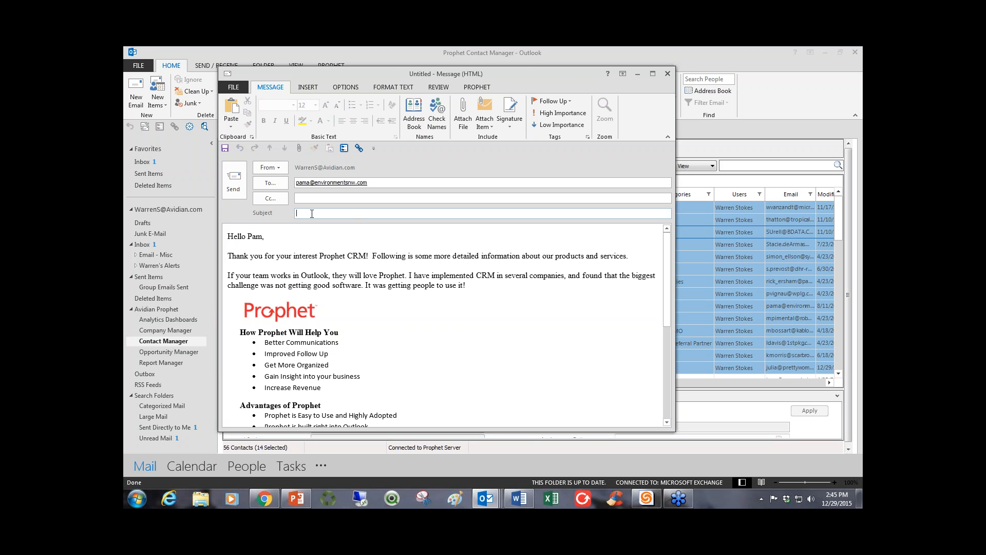
key(ctrl+v)
click(318, 322)
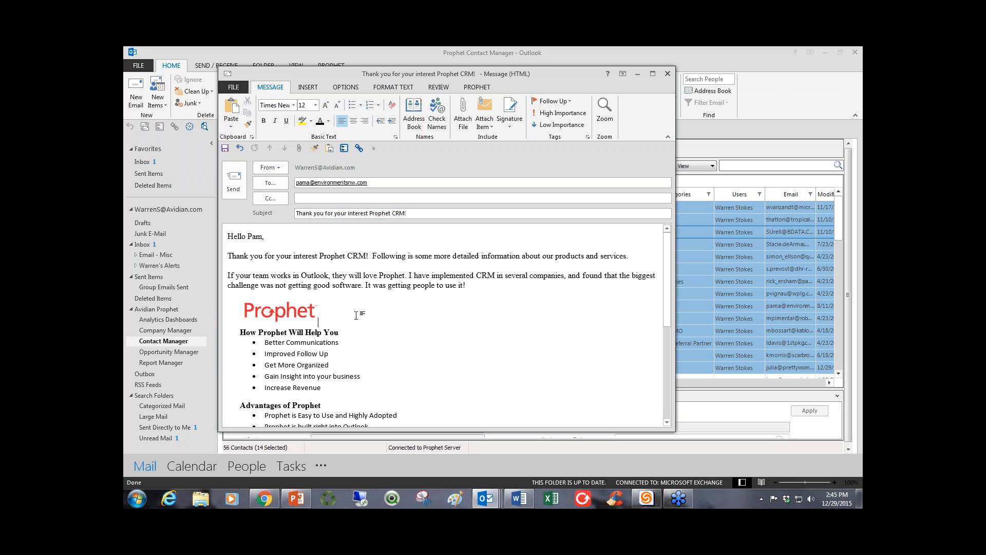
Review the message down to the signature, then discard it and close the Group Email Wizard without sending.
scroll(356, 315, down, 10)
scroll(355, 315, up, 6)
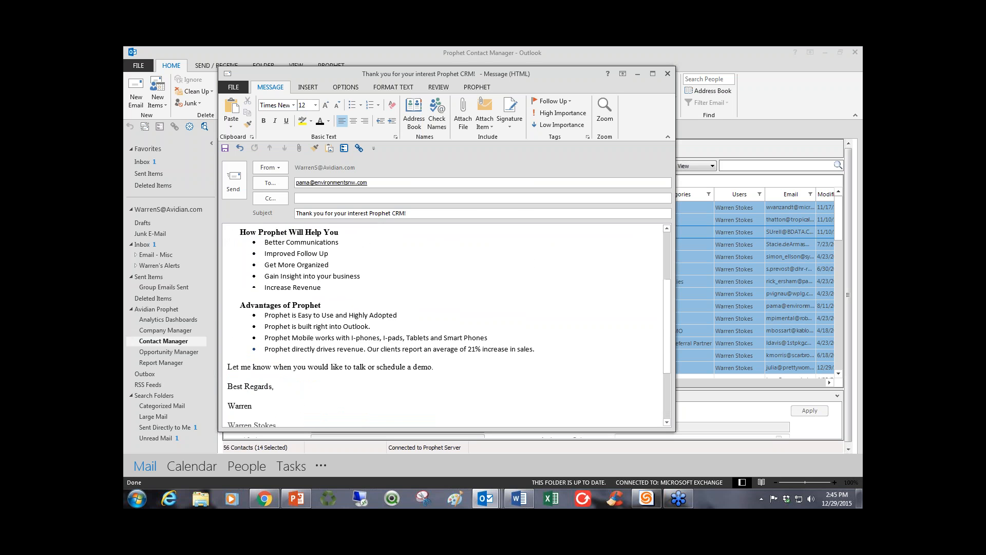
scroll(253, 287, up, 4)
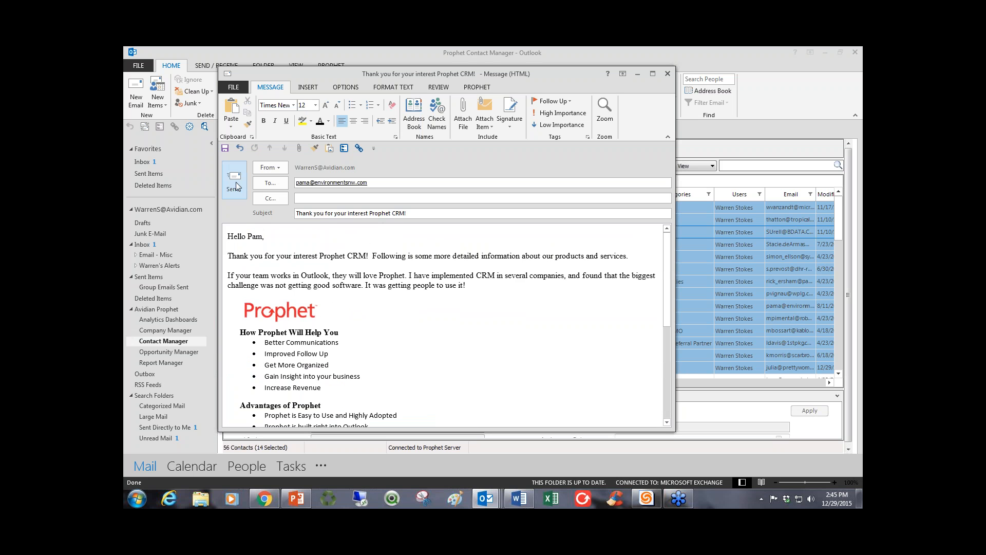
click(302, 197)
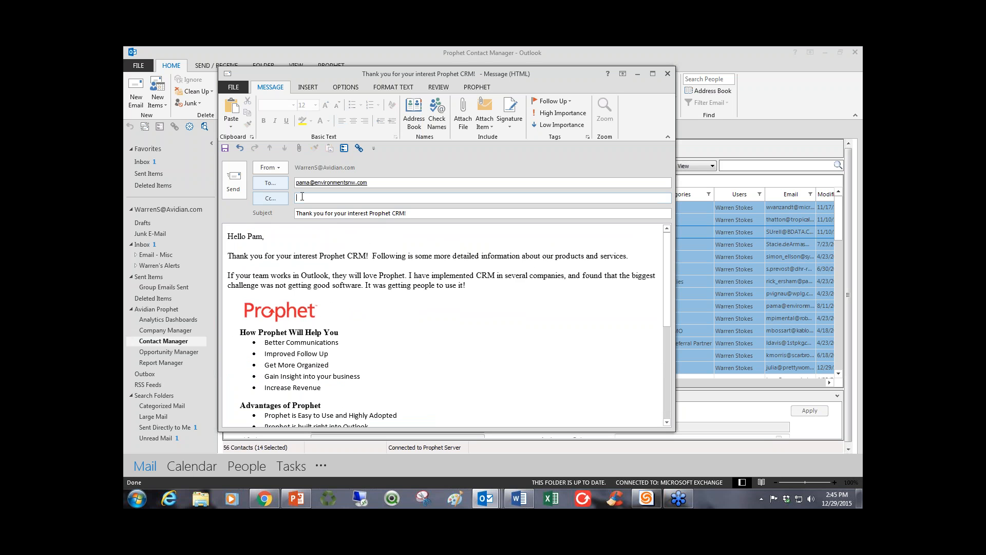
click(667, 73)
click(496, 301)
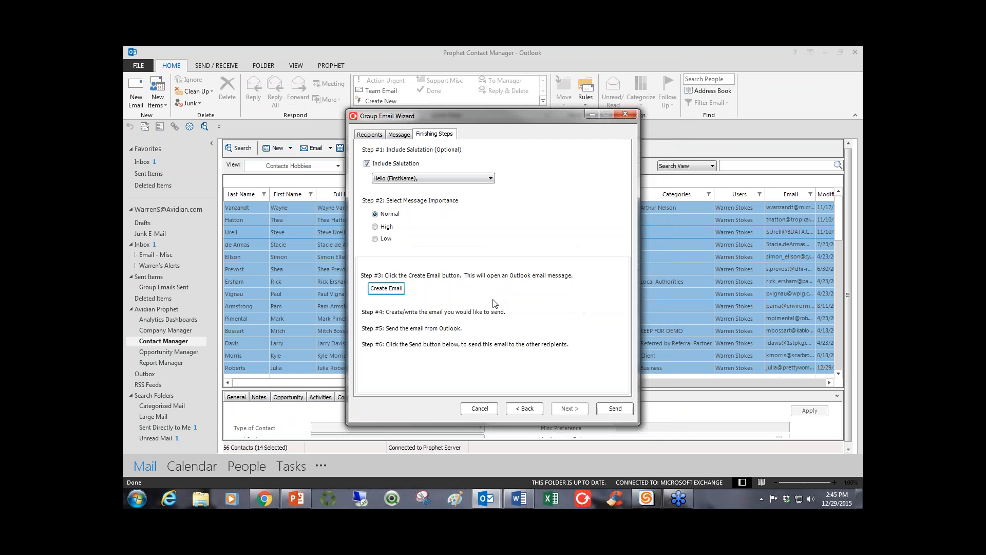
click(625, 114)
Select the Doctors Hospital At Renaissance contact, enlarge the detail area and examine the custom profile and general information.
click(388, 271)
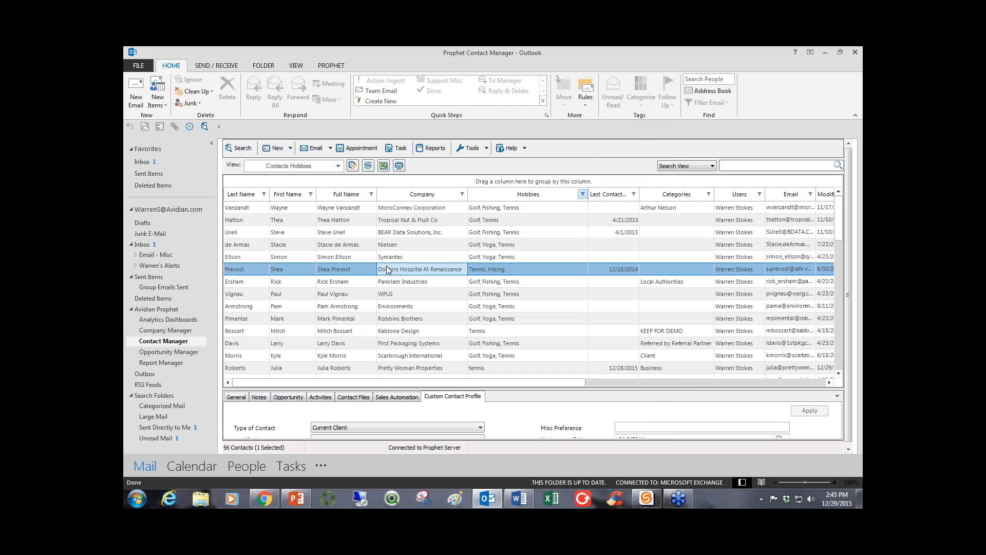
drag(482, 389, 482, 332)
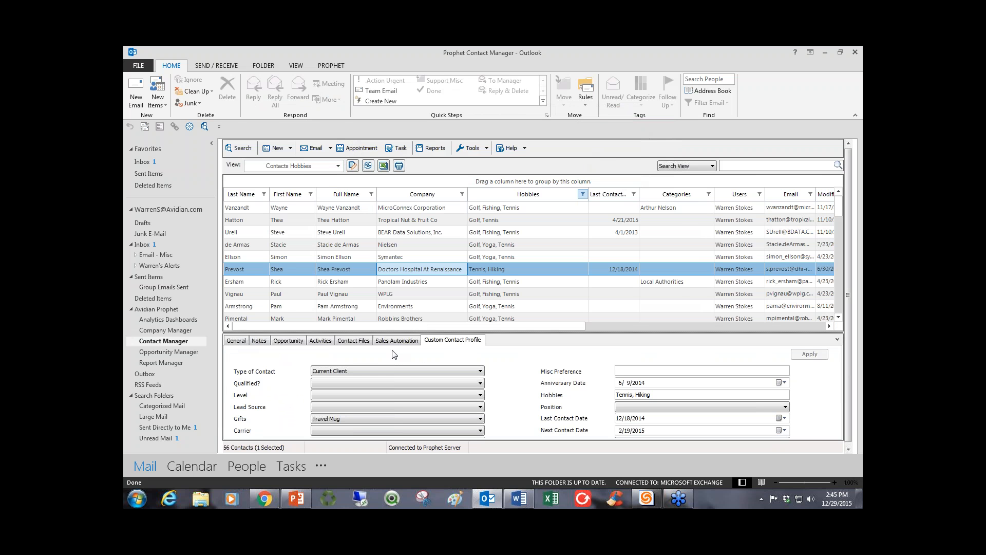
scroll(340, 254, down, 1)
scroll(341, 260, up, 1)
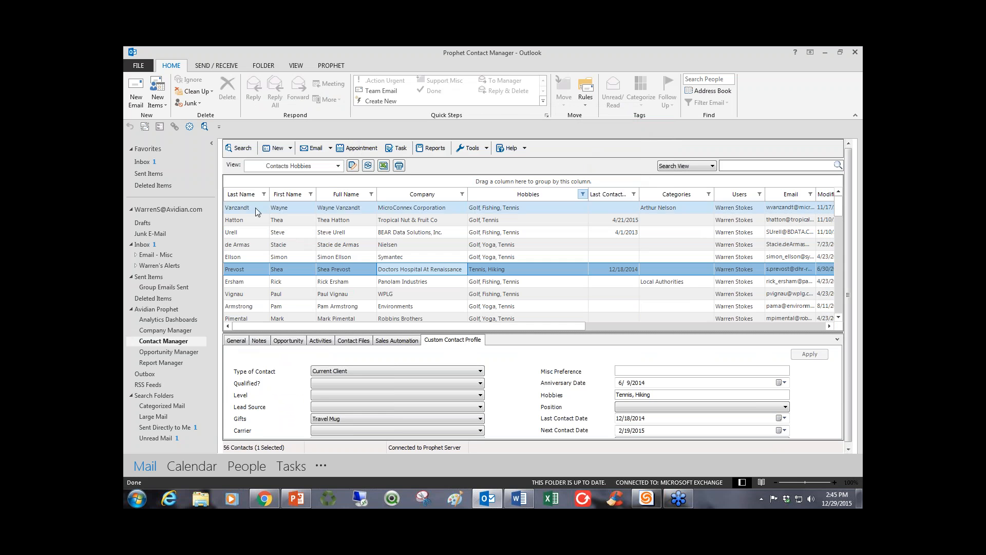
click(236, 340)
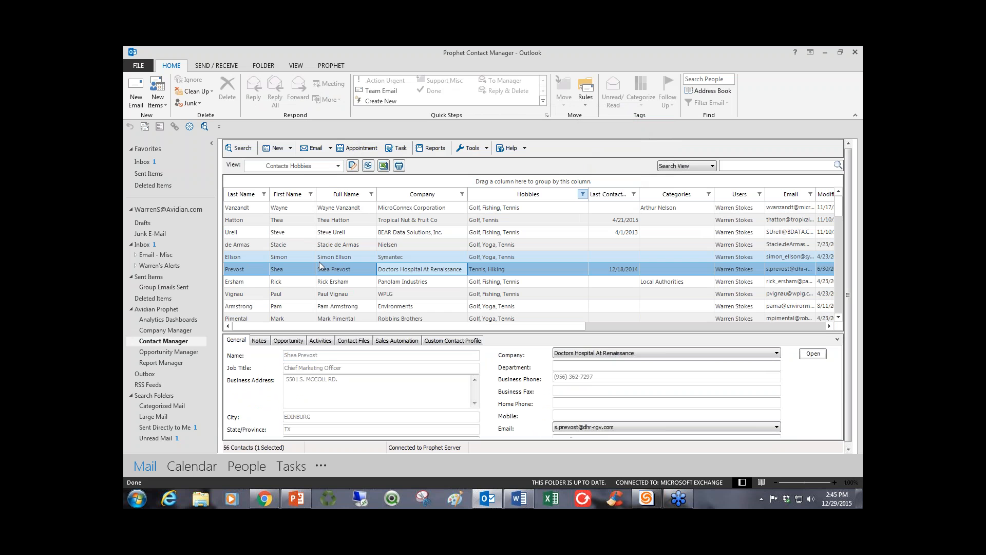
Select the contacts from MicroConnex Corporation through Environments and check the Mail Merge option available for them.
drag(327, 208, 324, 311)
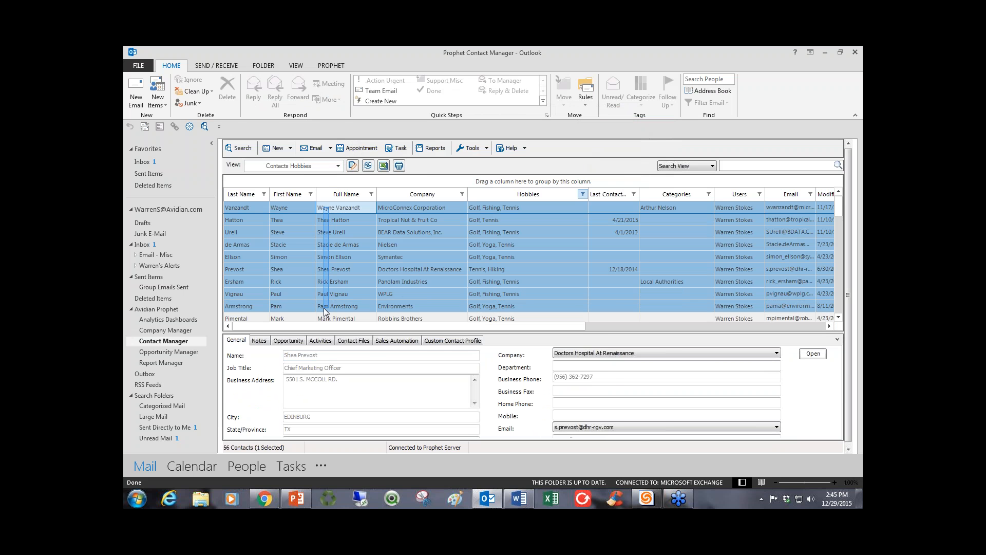
right_click(347, 238)
mouse_move(375, 313)
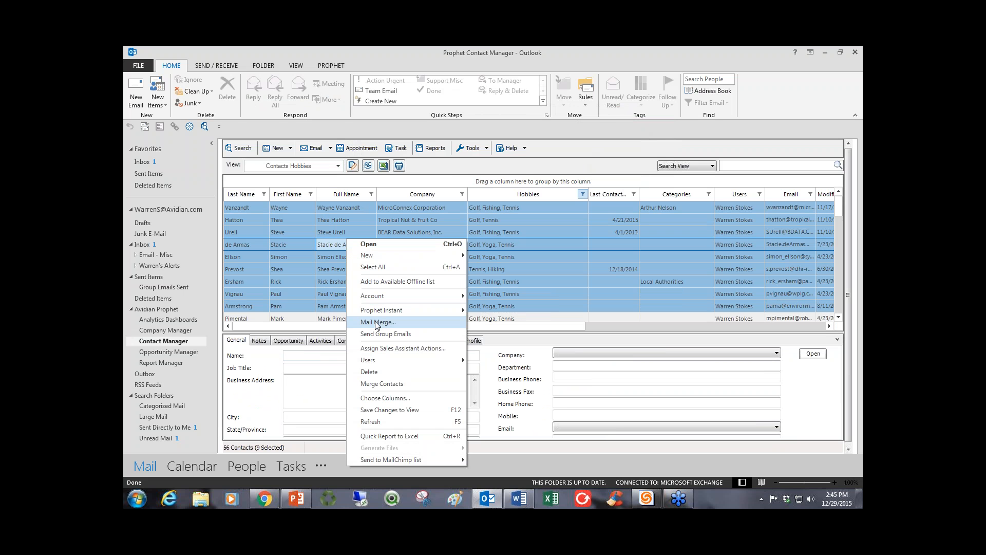
click(308, 260)
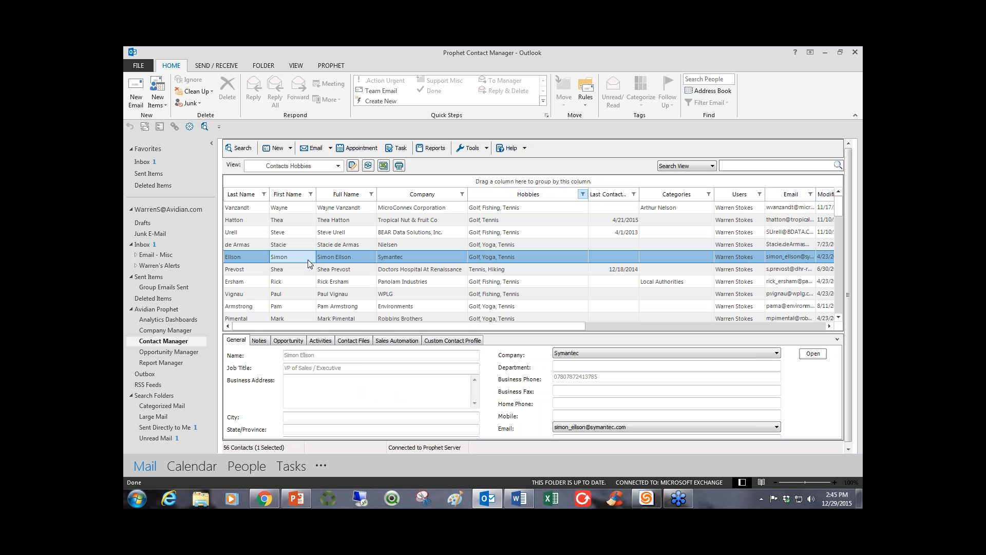
Switch the contact list to the saved view of Hollywood contacts and select the Pretty Woman Properties contact.
click(337, 166)
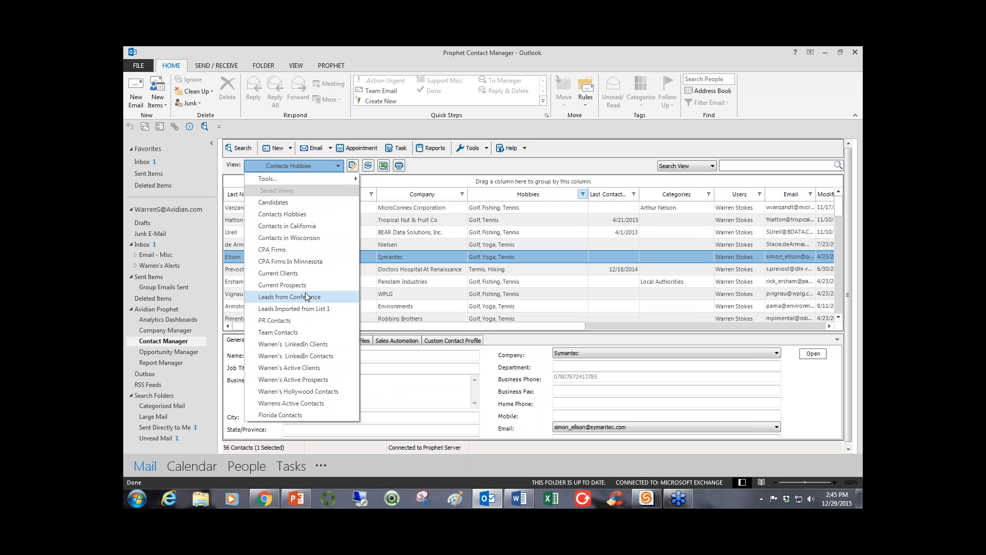
click(300, 398)
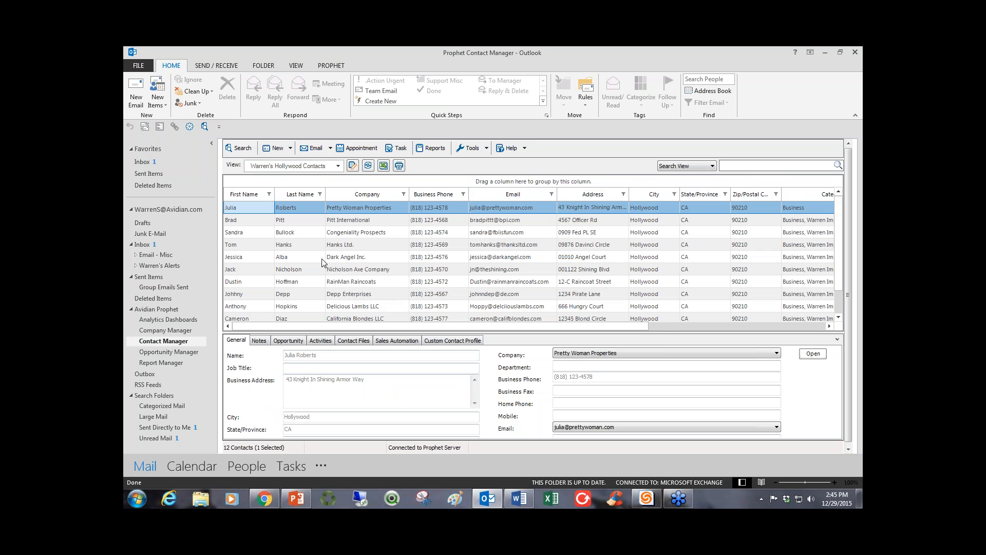
click(345, 207)
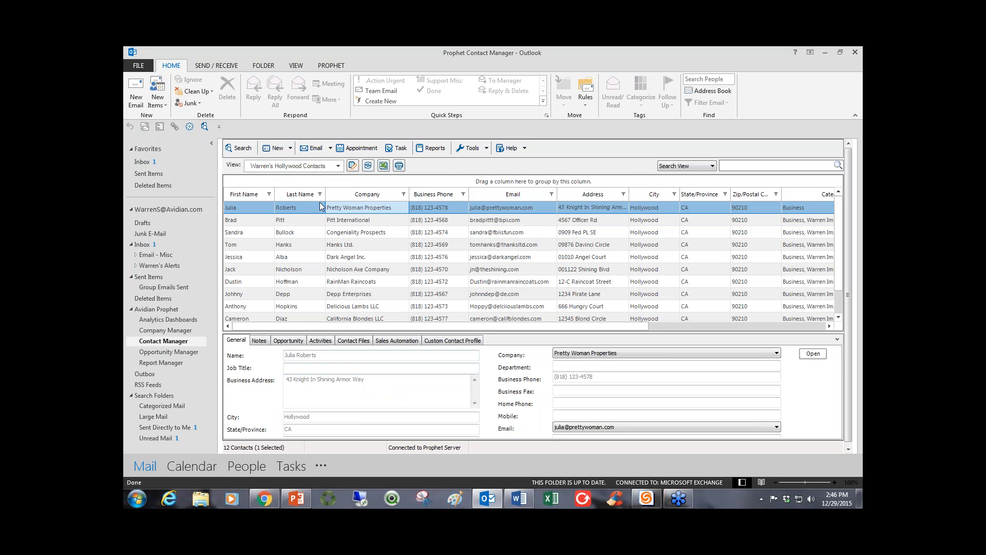
Create a new opportunity with the Dark Angel Inc. contact and reposition its window.
click(291, 258)
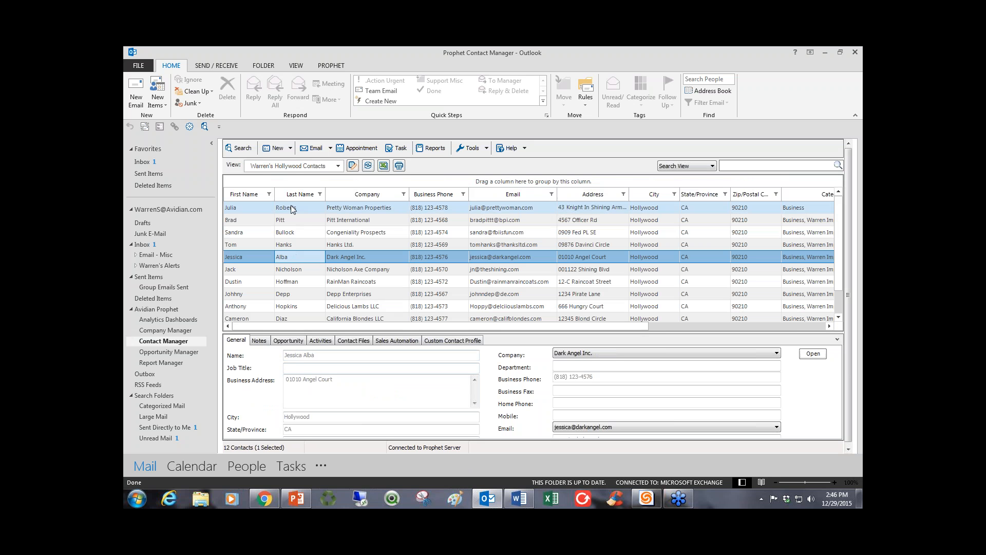
click(291, 148)
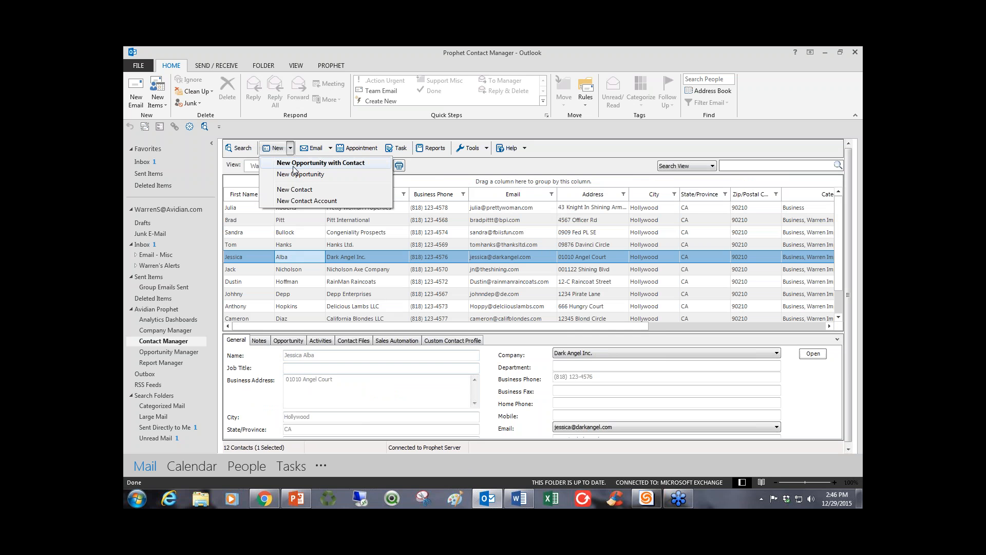
click(294, 166)
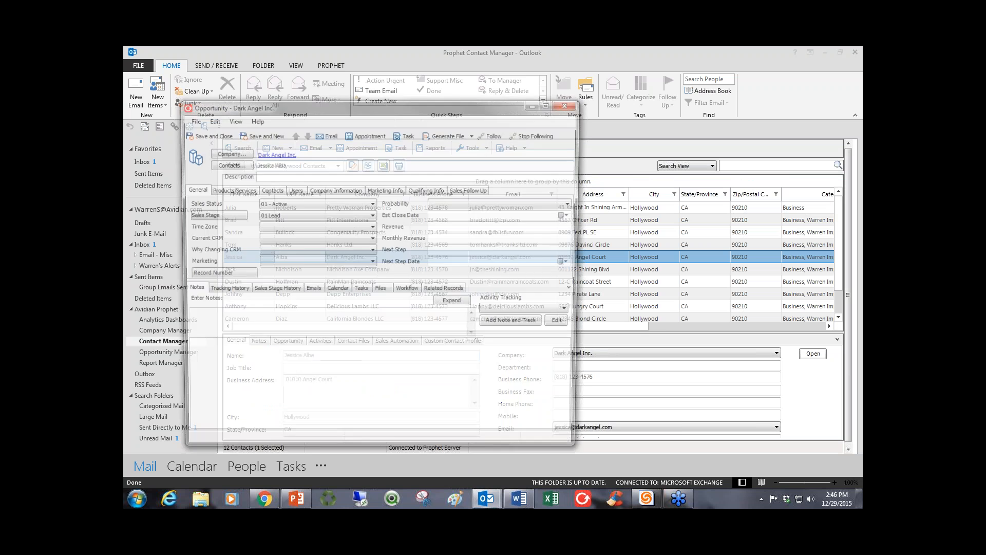
drag(311, 111, 410, 91)
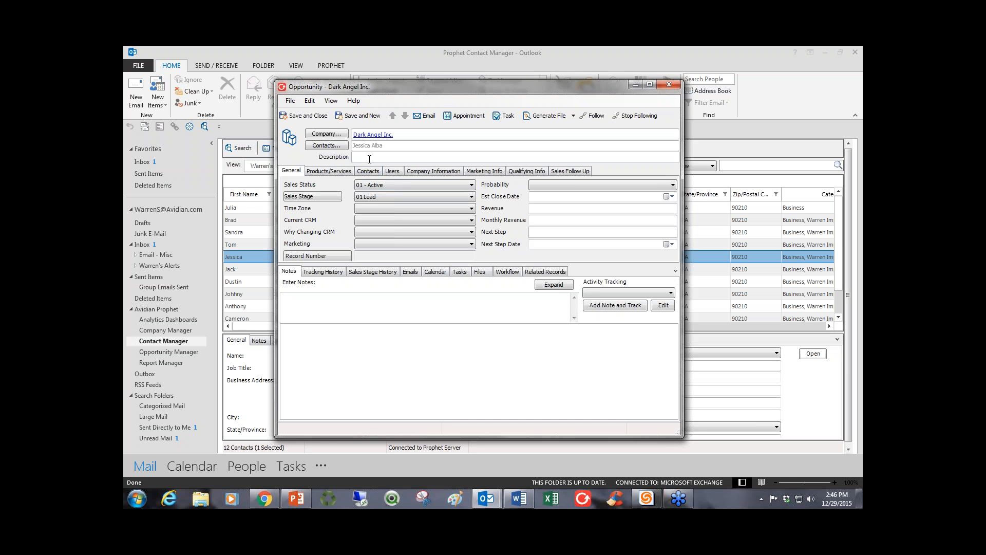
Enter "Tutorial Example" as the opportunity's description.
text(ut)
text(oria)
text(l Exp)
text(ample)
Set the opportunity's sales status to 01 - Active and its sales stage to 01 Lead.
click(371, 186)
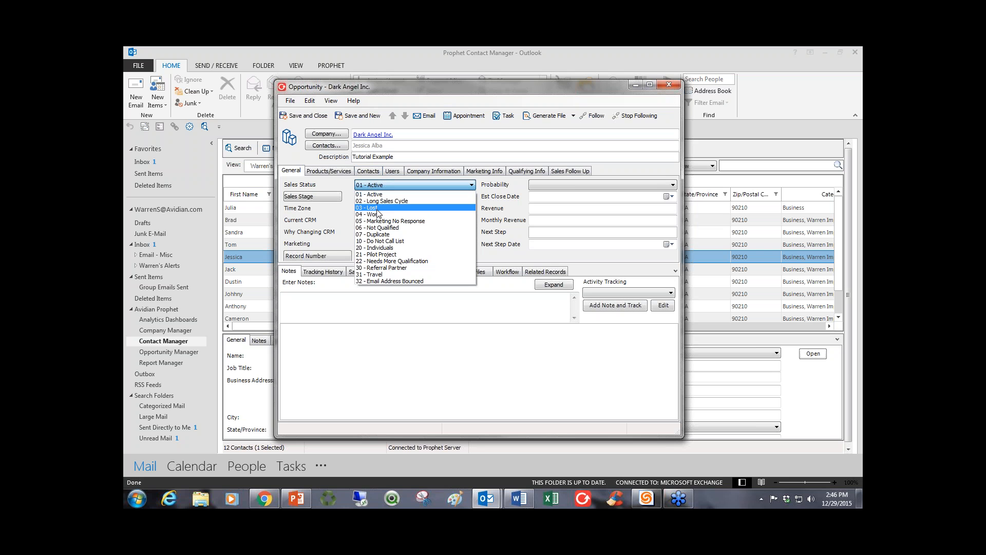
click(381, 194)
click(382, 197)
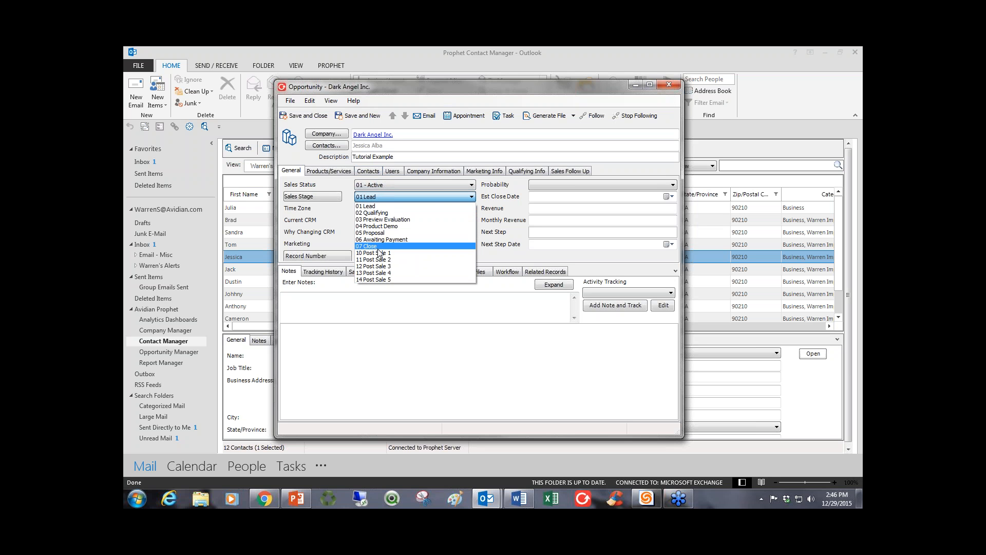
click(372, 205)
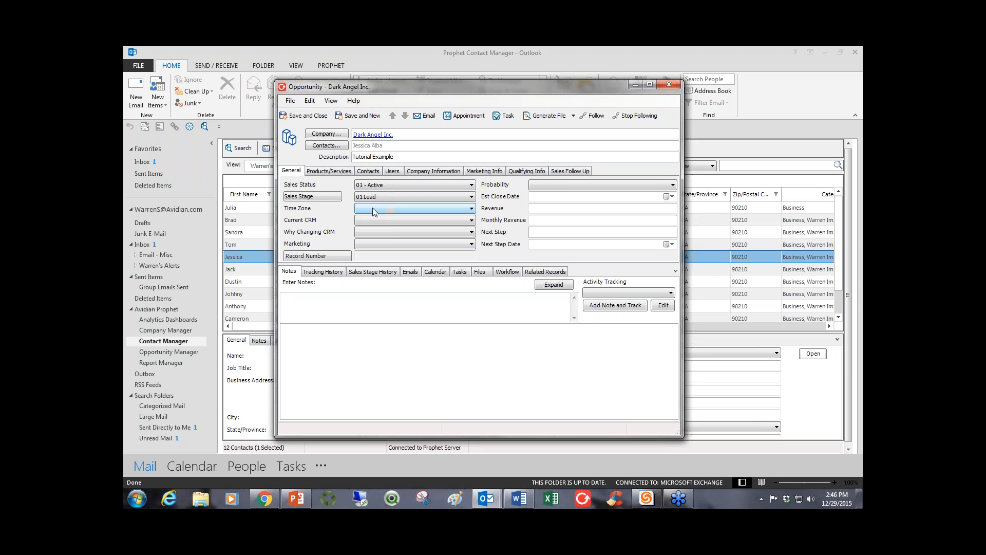
Set the opportunity's time zone to 04. Pacific and its current CRM to 01 Excel.
click(373, 208)
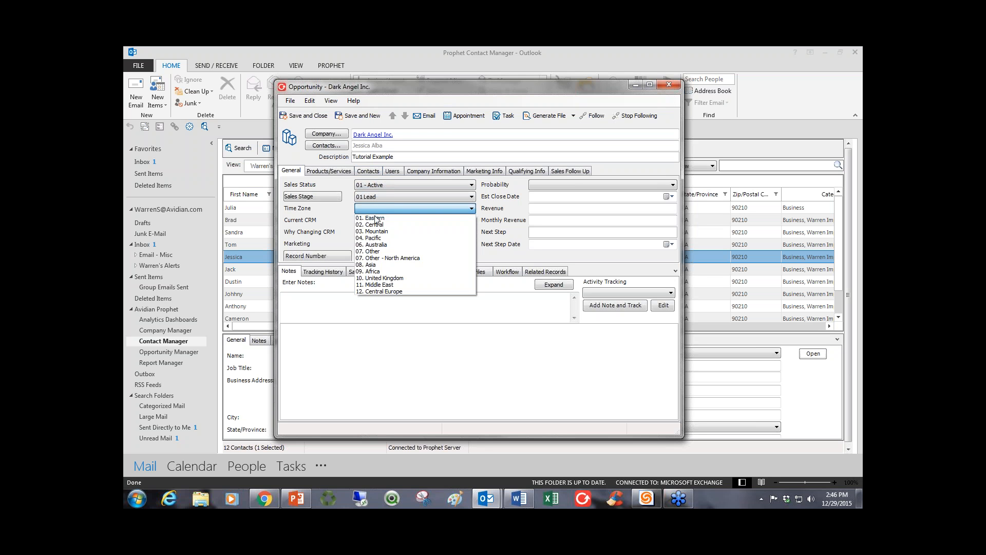
click(374, 238)
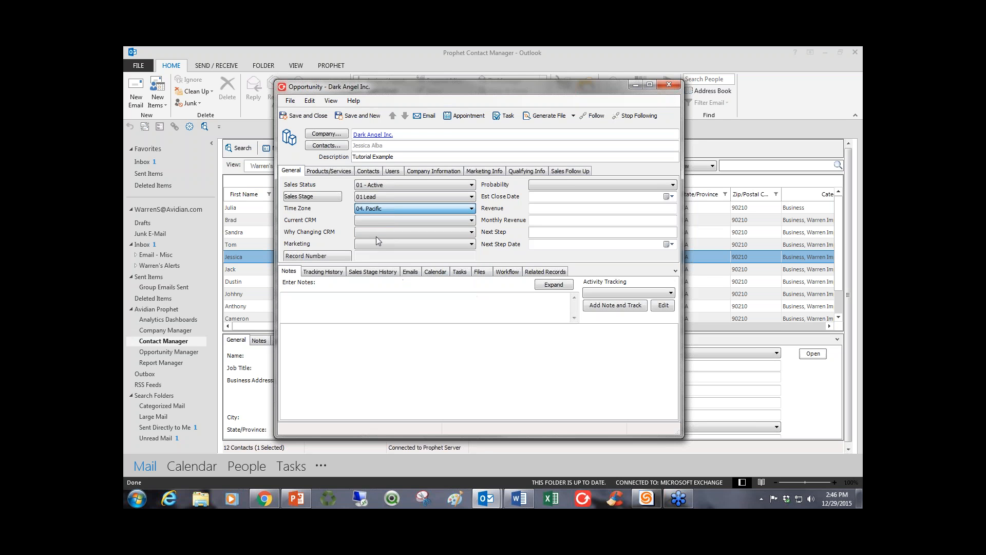
click(375, 220)
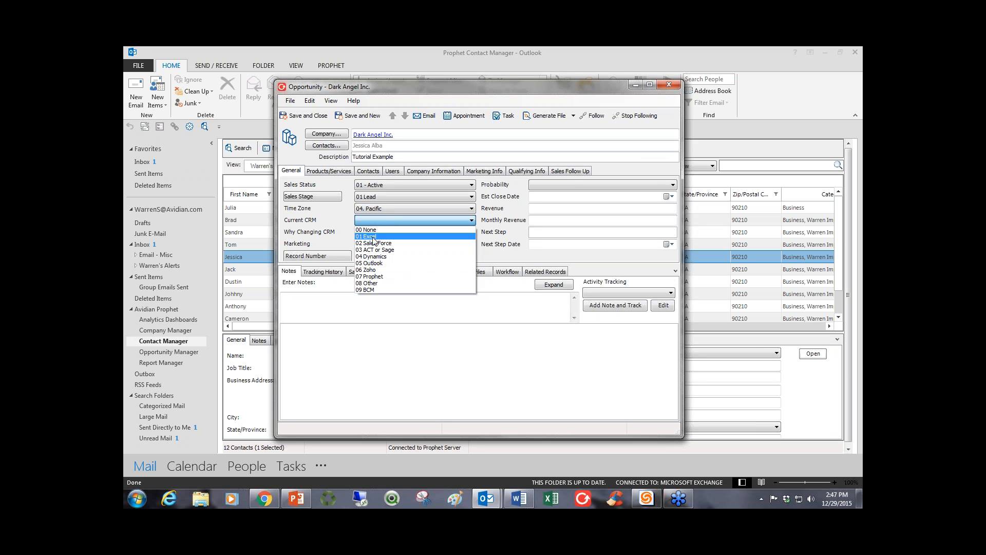
click(374, 238)
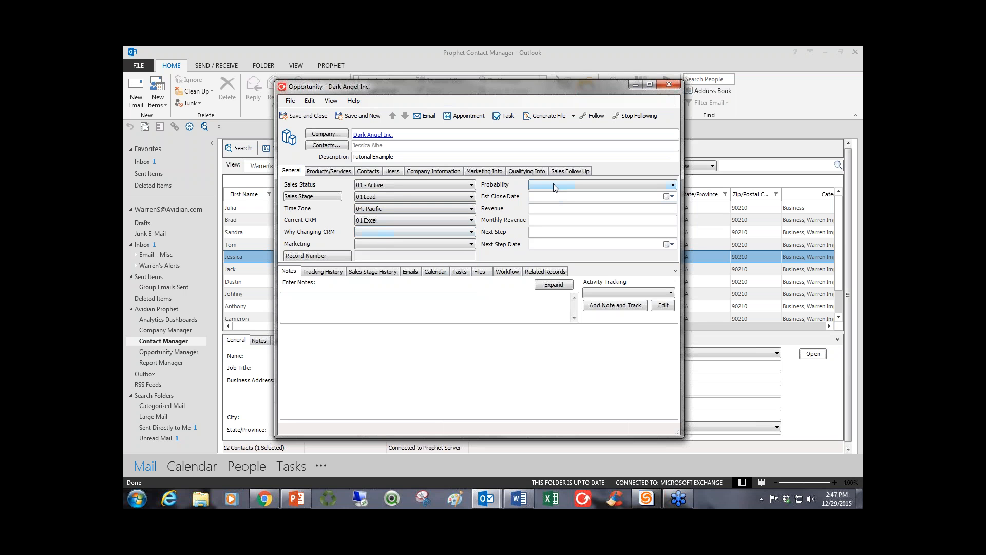
Set the opportunity's probability to 30% and its estimated close date to 2/29/2016.
click(616, 185)
click(560, 219)
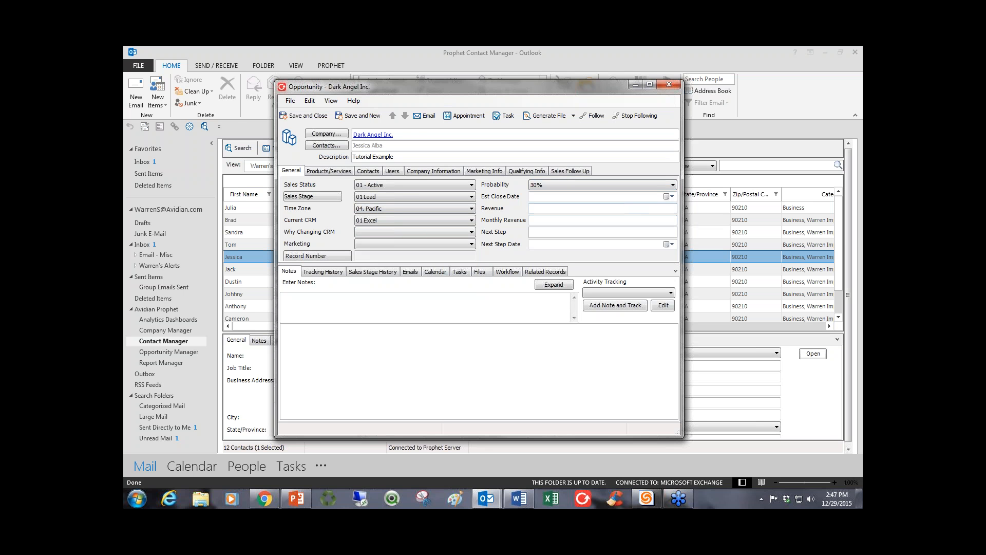
click(668, 196)
click(638, 211)
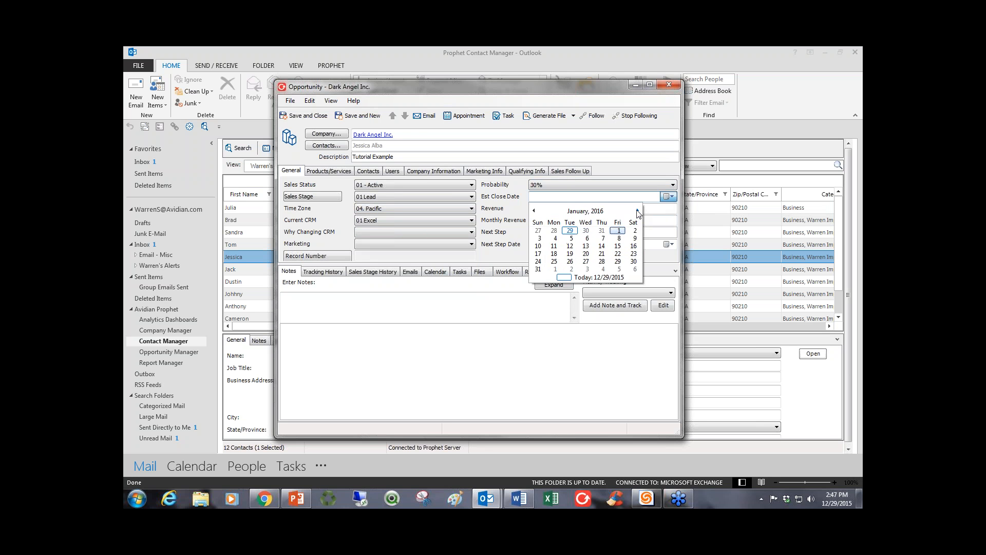
click(638, 211)
click(556, 262)
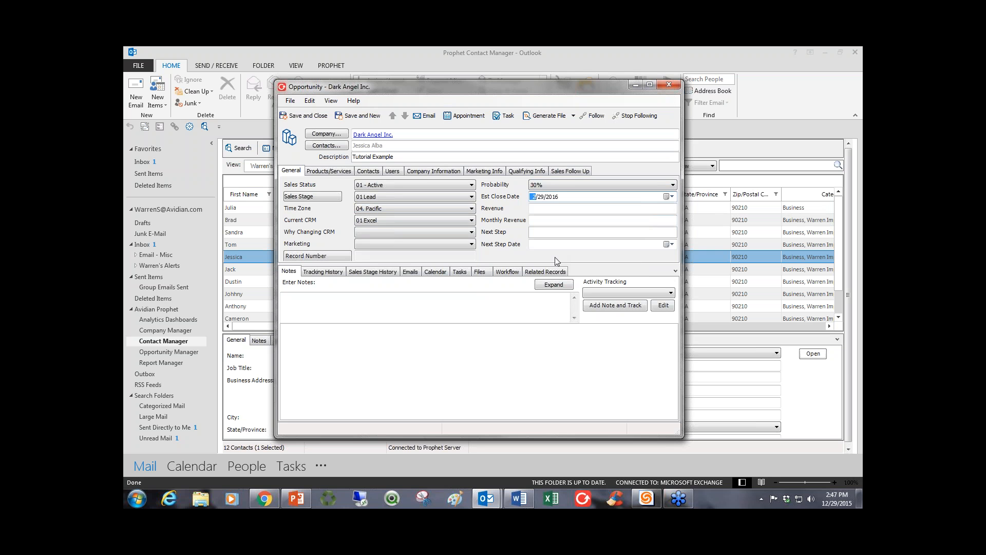
Enter 150,000.00 as the opportunity's revenue and "Call about the Screenplay" as its next step.
click(594, 209)
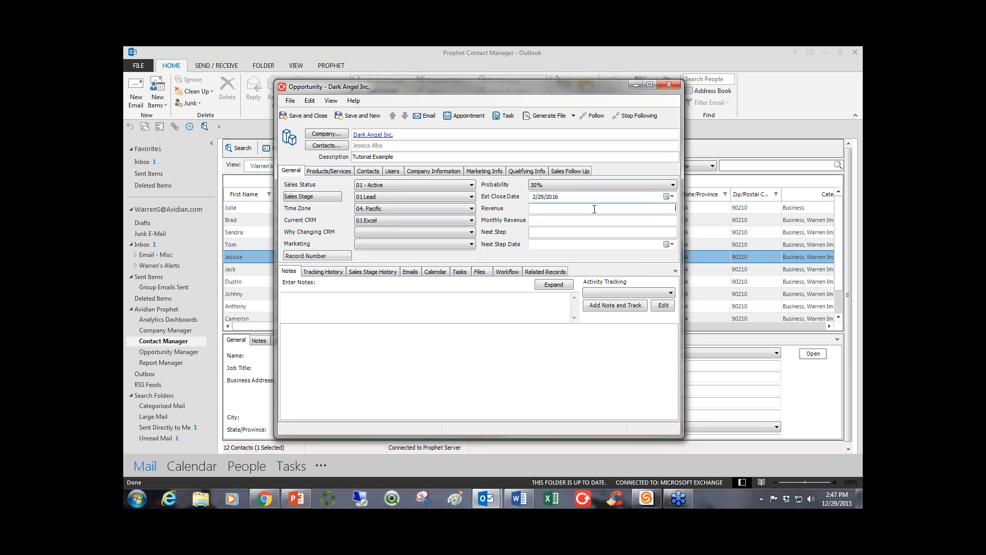
text(150,000.00)
click(532, 232)
text(Call about the )
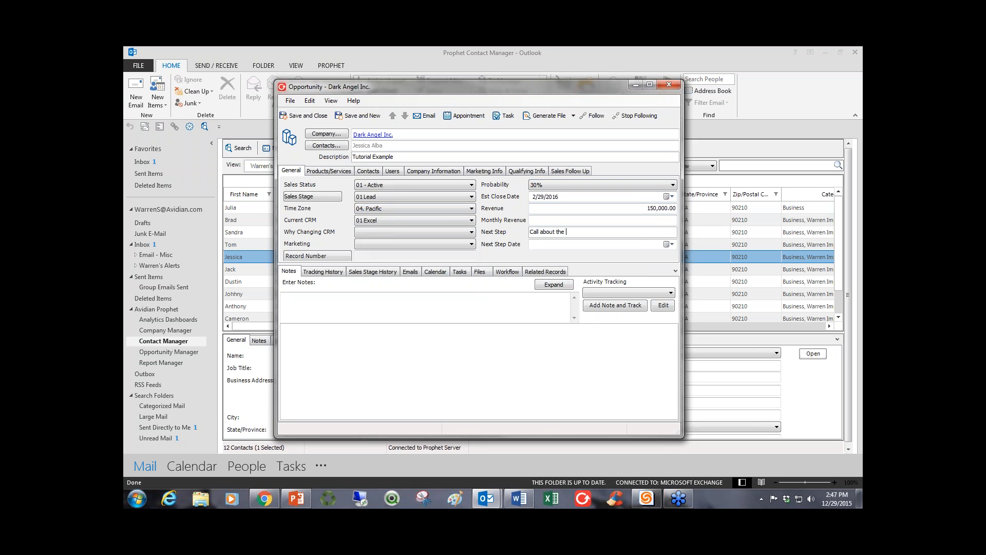
text(Screenplay)
Set the next step date to 12/31/2015 and save an Outlook task for that date.
click(670, 244)
click(602, 309)
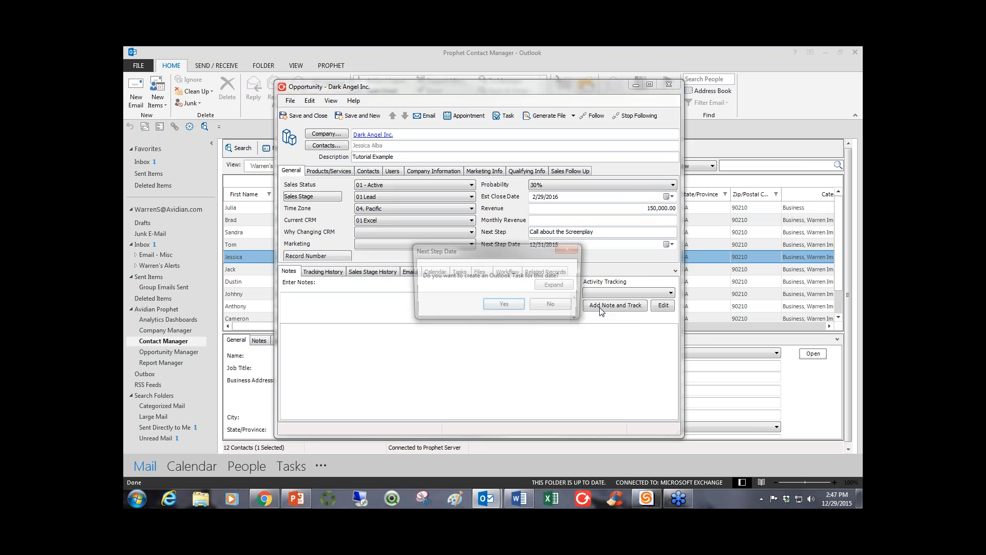
click(490, 309)
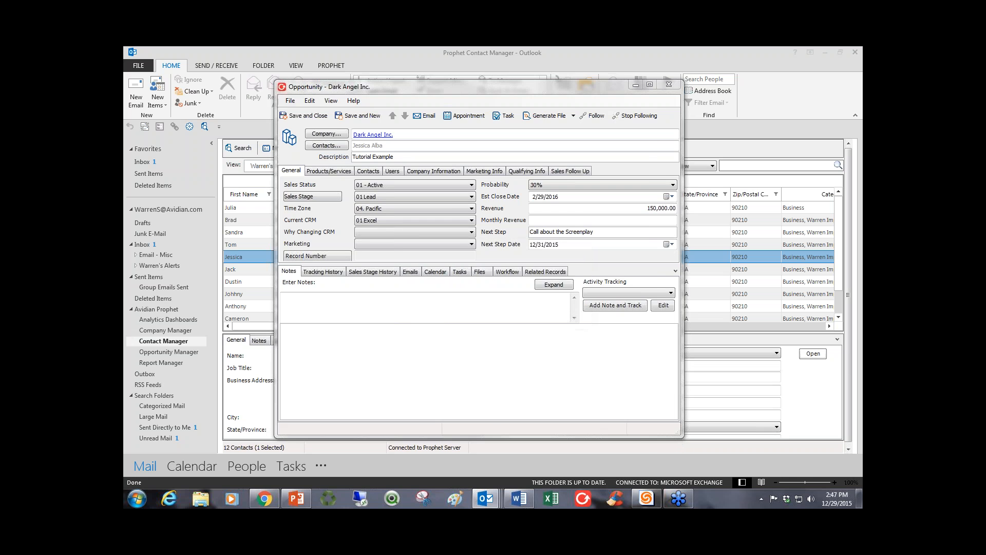
click(249, 145)
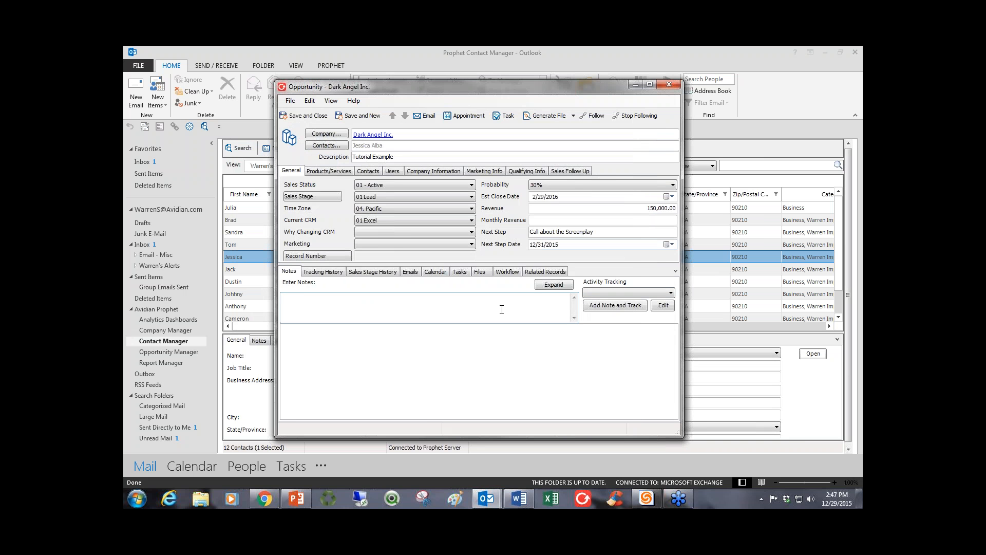
Add the note "Discussed the new film" to the opportunity and track it as 01 - Phone call.
text(Discussed the new film)
click(599, 293)
click(601, 300)
click(607, 306)
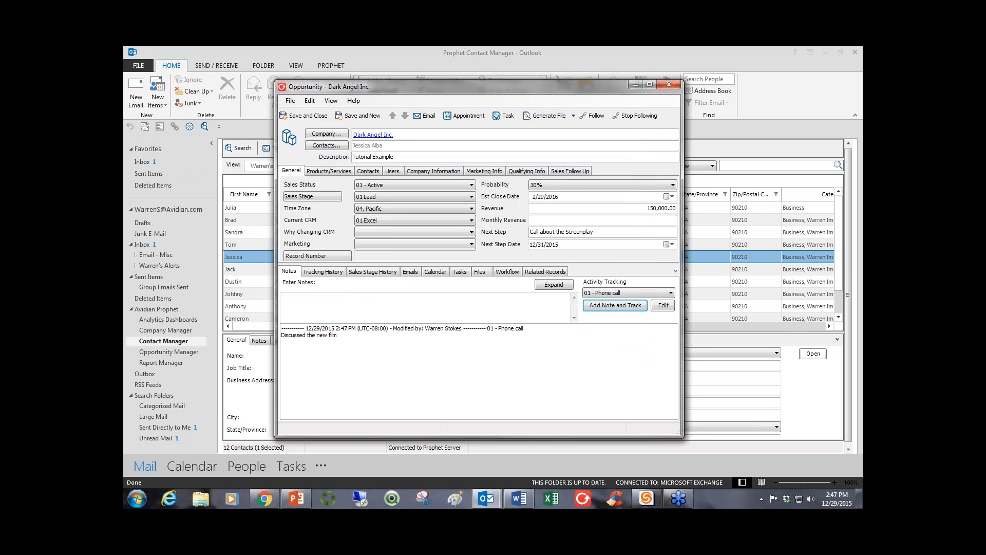
Log two further activities without note text: 02 - Left Voice Mail and 07 - Sent Proposal/Quote.
click(603, 293)
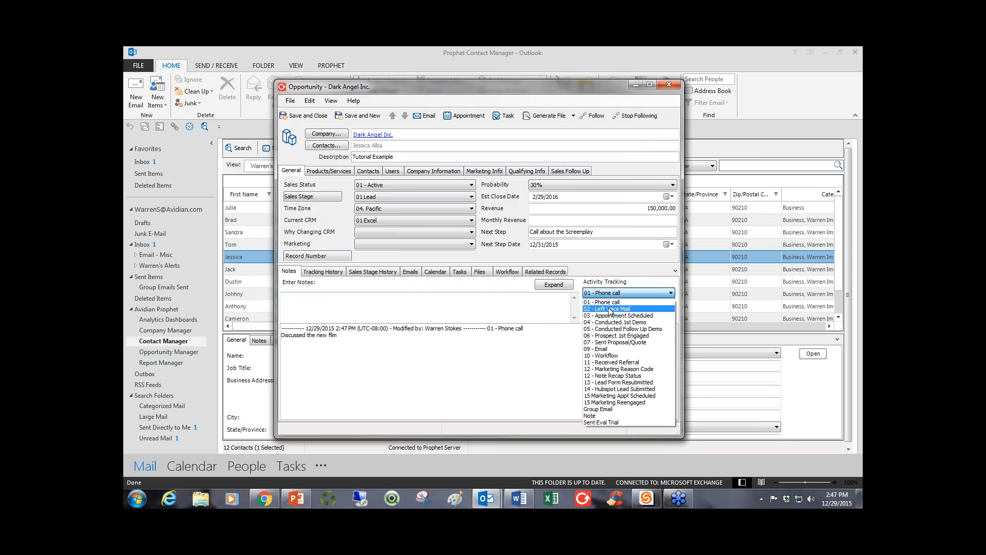
click(610, 310)
click(609, 306)
click(608, 294)
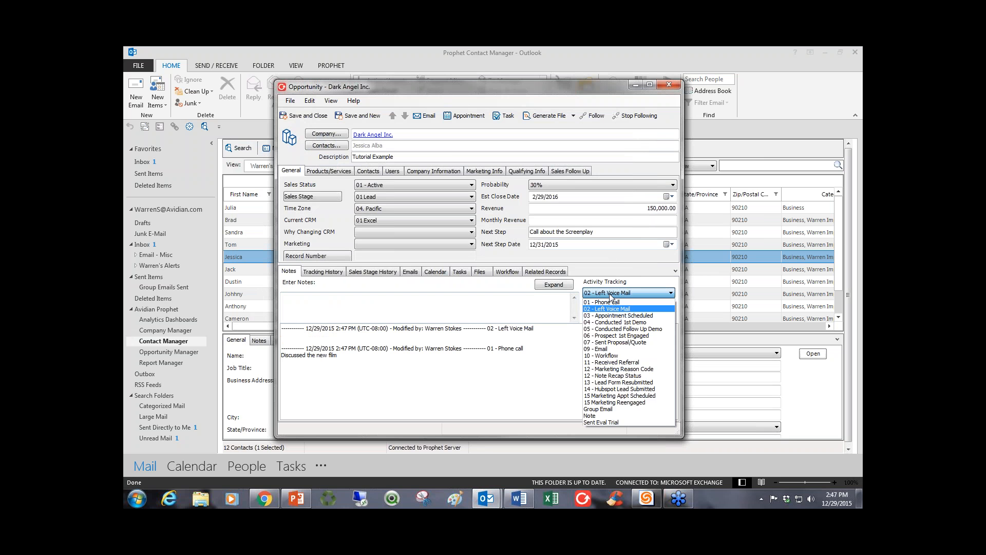
click(614, 342)
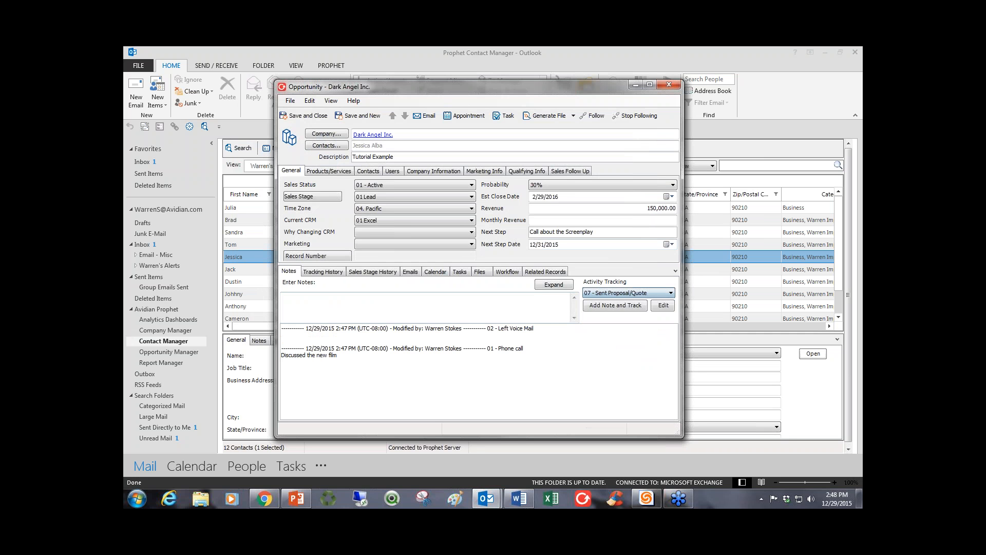
click(608, 308)
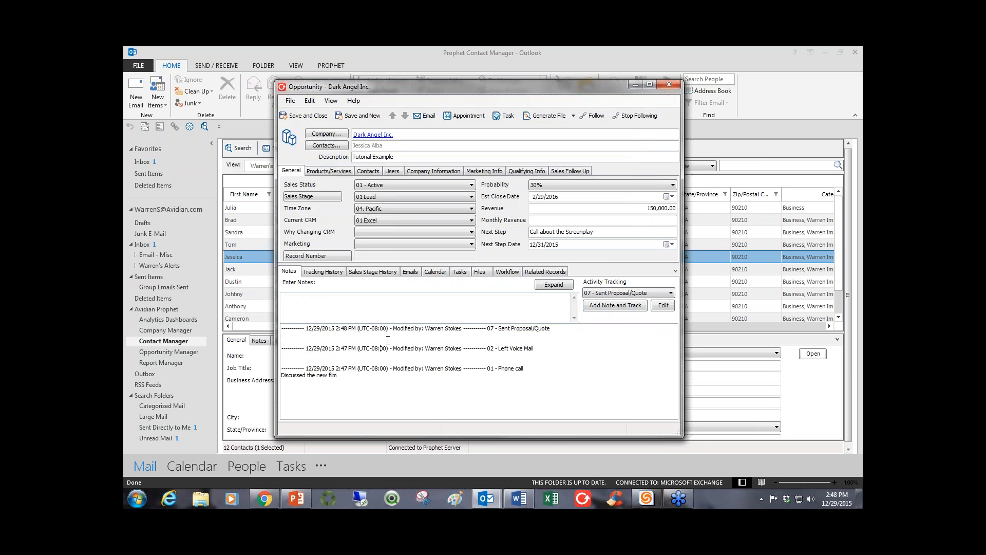
Reposition the opportunity window and examine the newest entry in the tracked notes history.
click(327, 312)
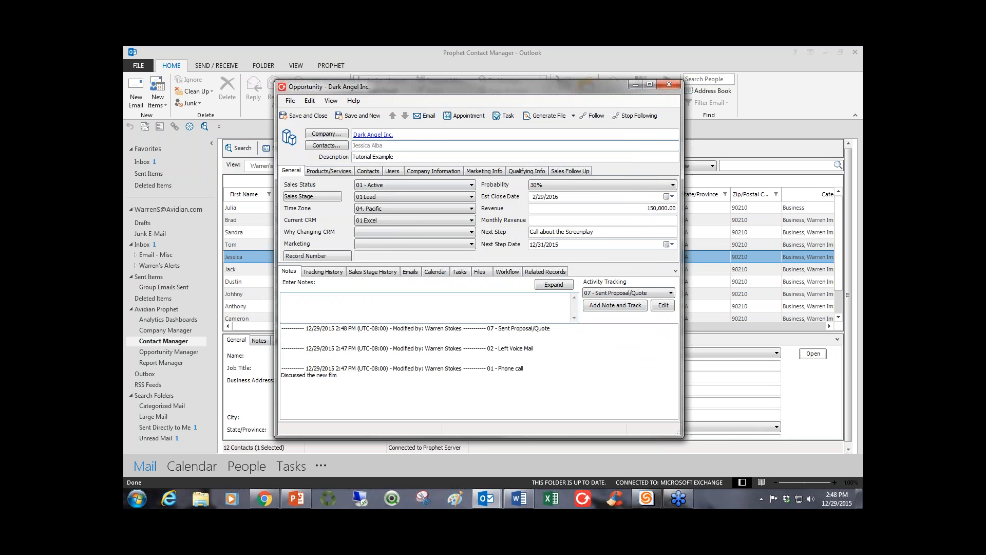
drag(426, 88, 394, 86)
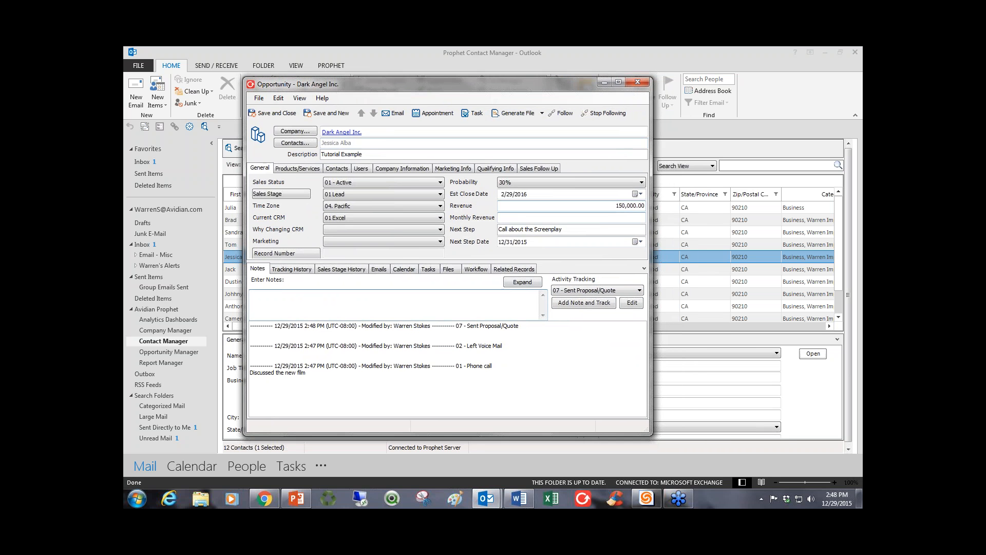
click(323, 339)
drag(262, 332, 251, 326)
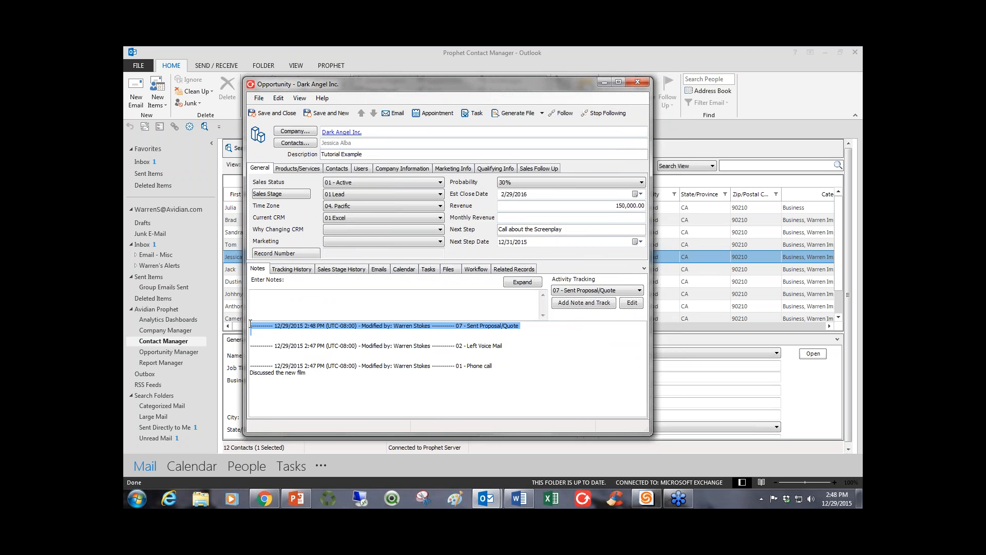
click(262, 303)
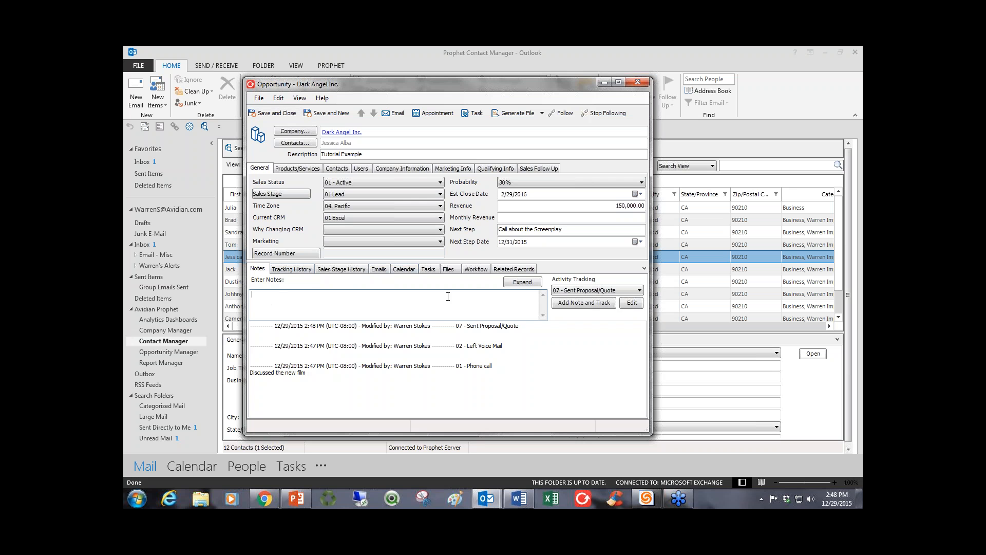
Show the opportunity's workflow list and process the workflow actions for the 01 Lead sales stage.
click(479, 270)
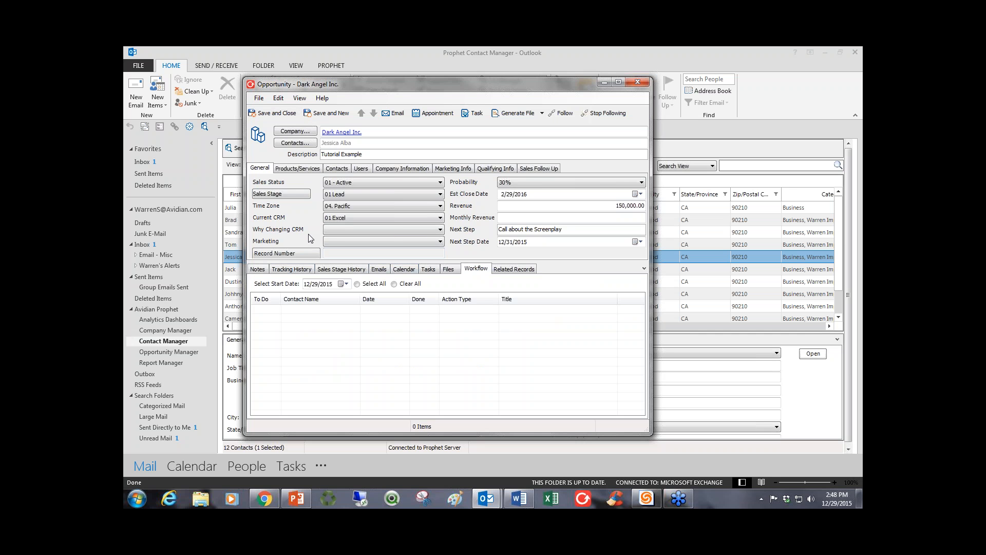
click(340, 195)
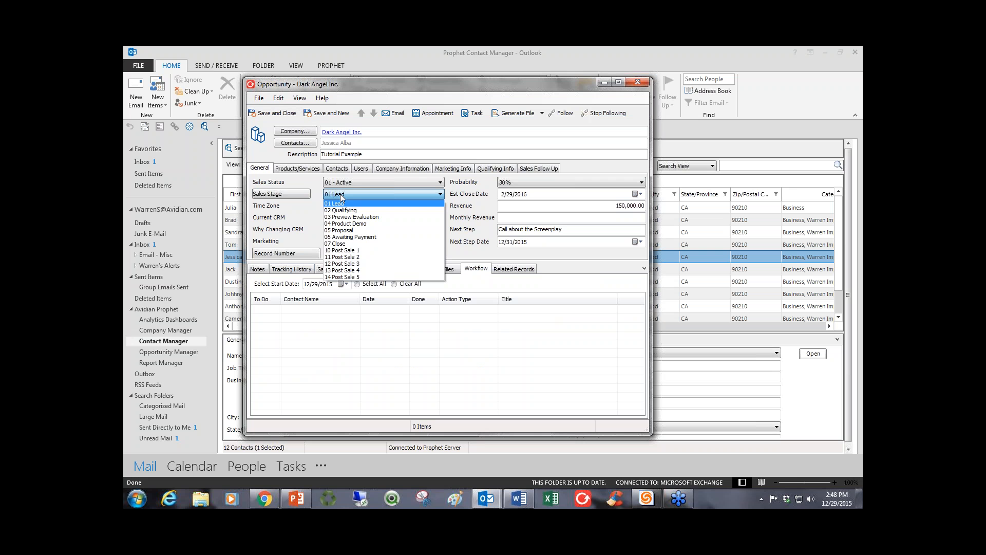
click(341, 197)
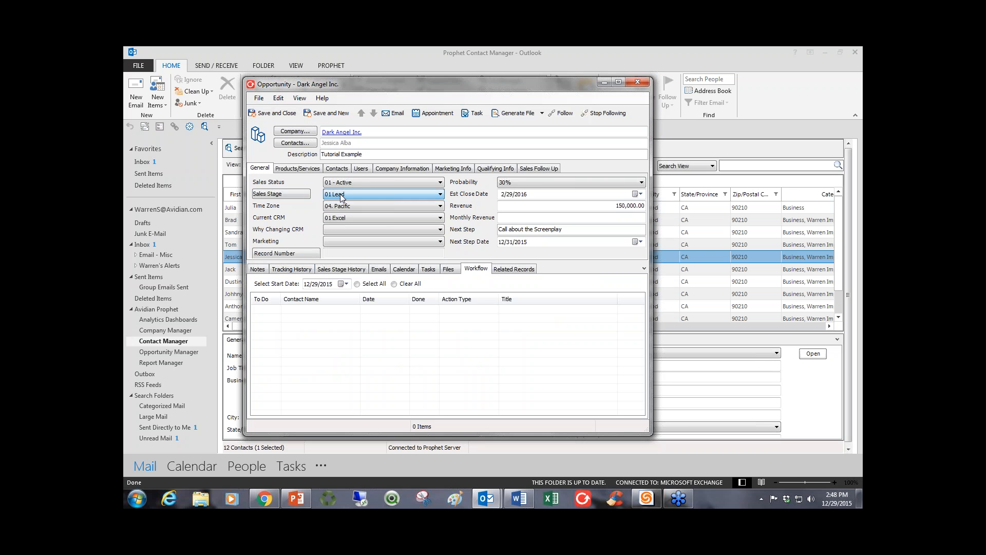
click(297, 196)
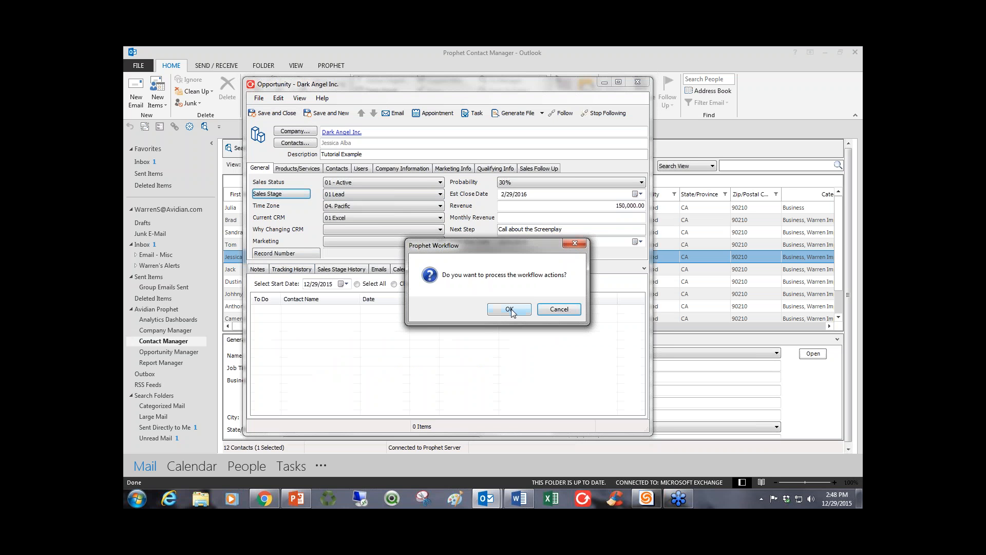
click(509, 309)
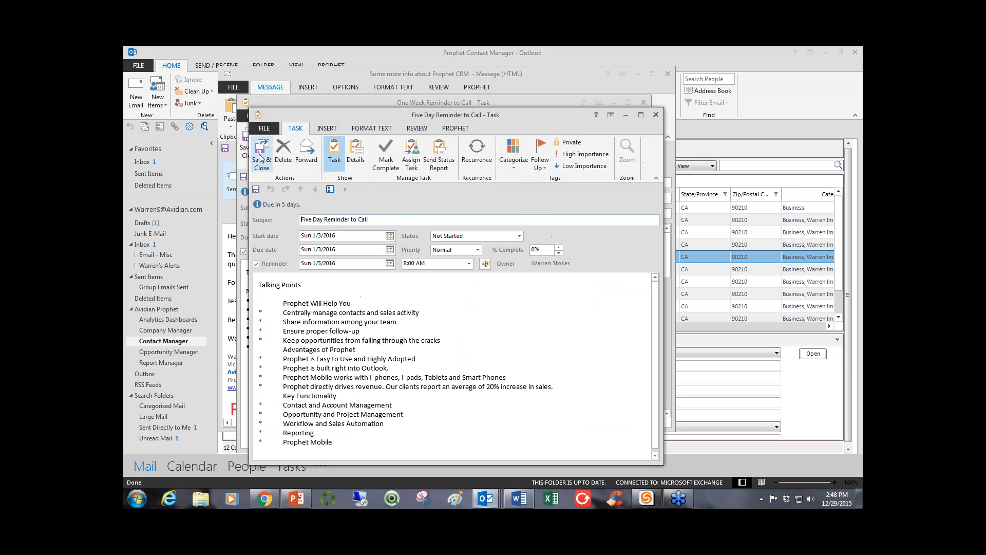
Save the workflow's Five Day and One Week Reminder to Call tasks and the Prophet CRM Intro Call appointment.
click(260, 157)
click(251, 137)
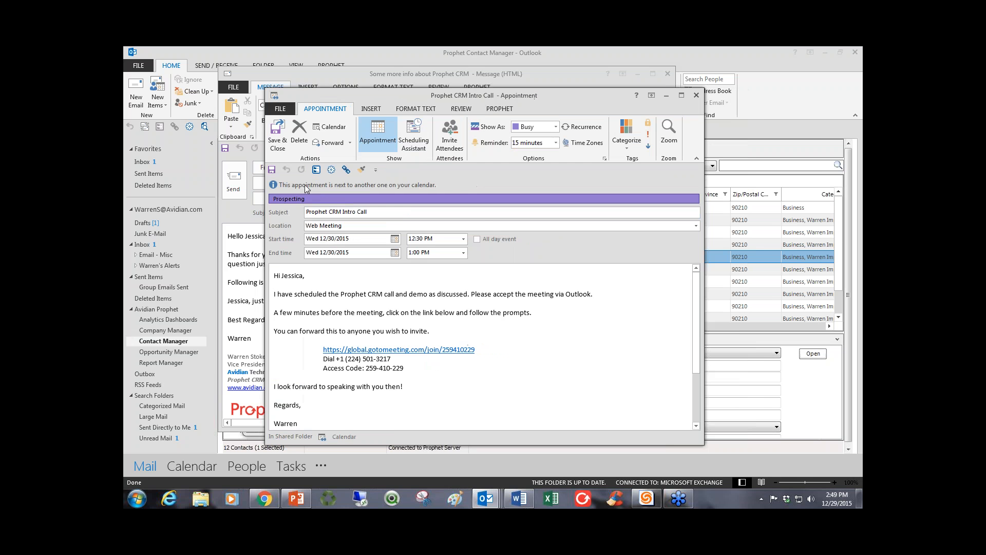
click(286, 151)
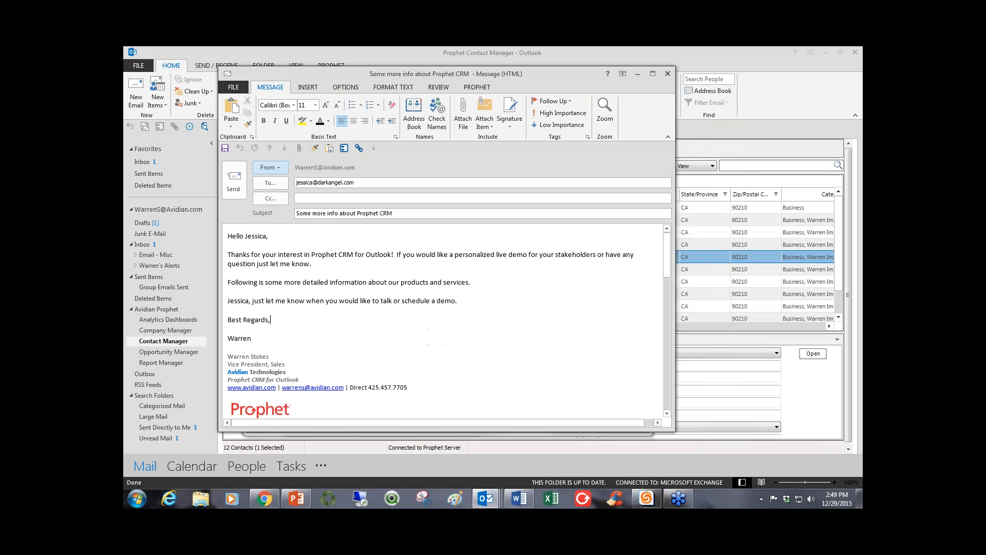
Review and send the "Some more info about Prophet CRM" email, and display the emails linked to the opportunity.
click(355, 309)
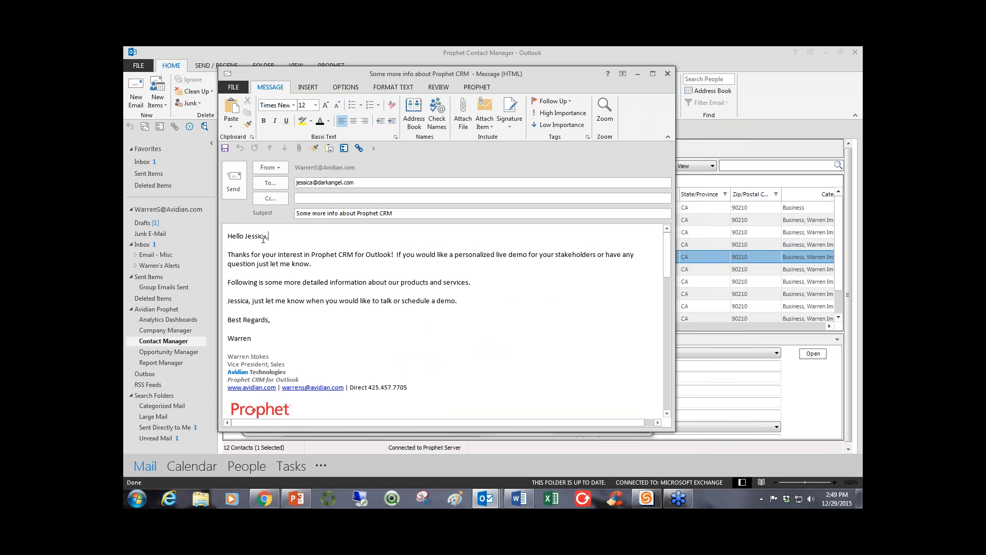
click(311, 284)
scroll(311, 285, down, 8)
scroll(311, 285, up, 6)
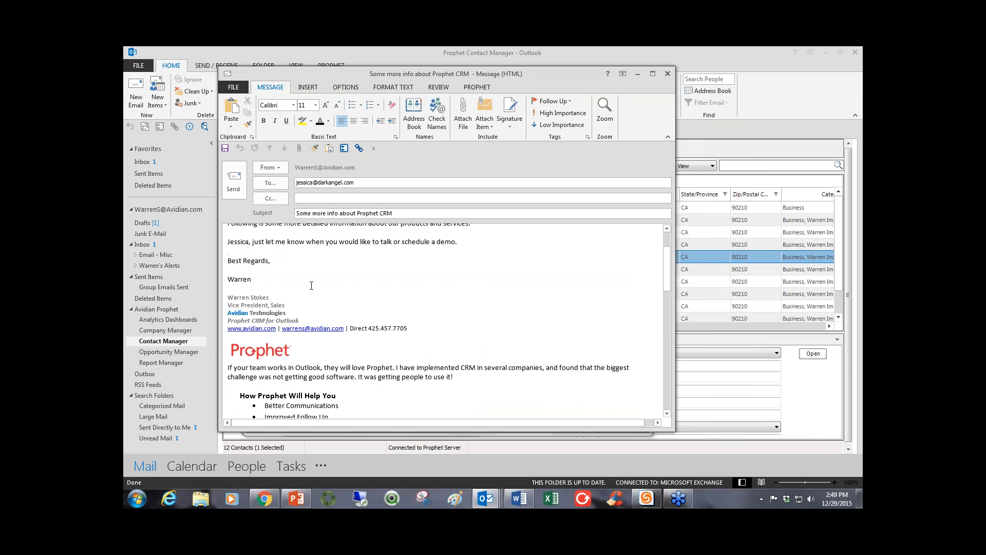
scroll(312, 286, up, 2)
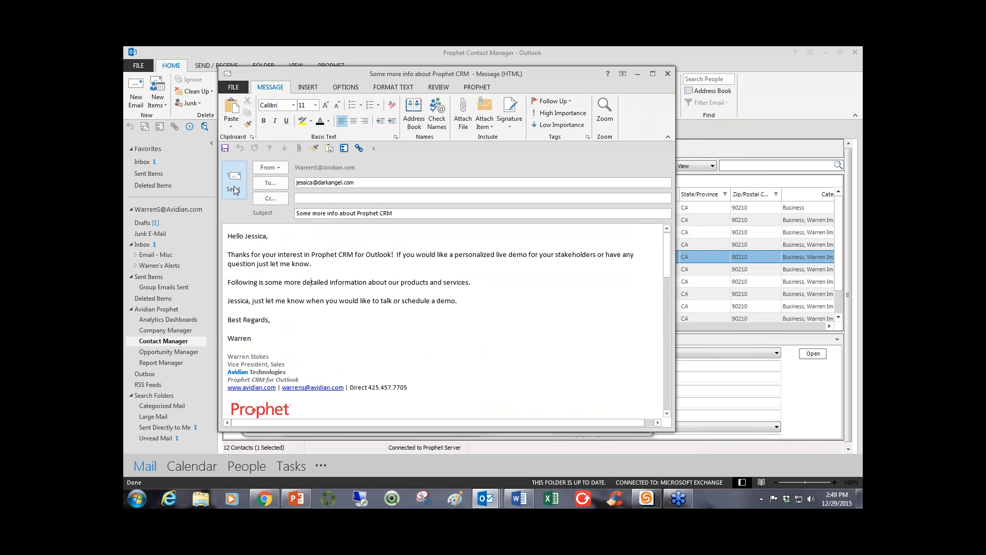
click(233, 186)
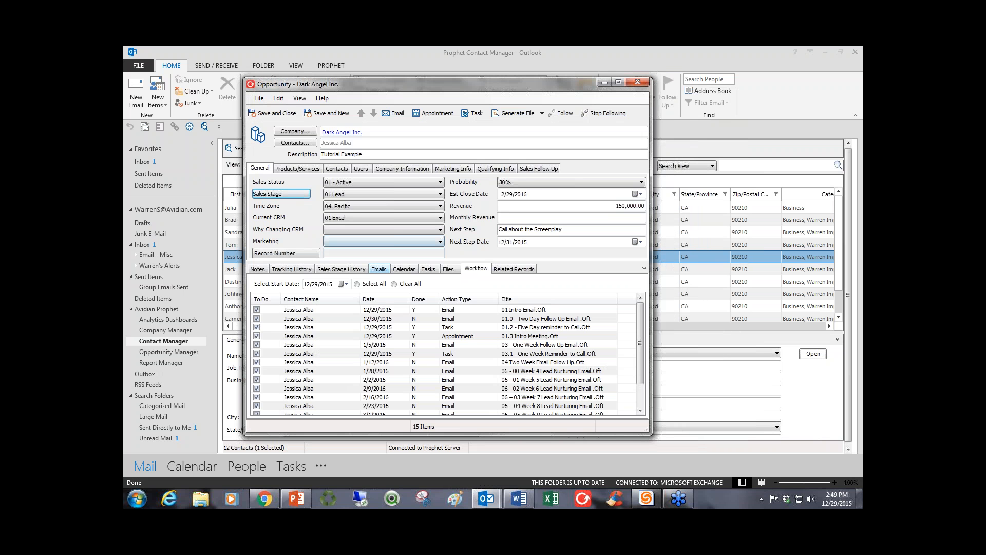
click(380, 269)
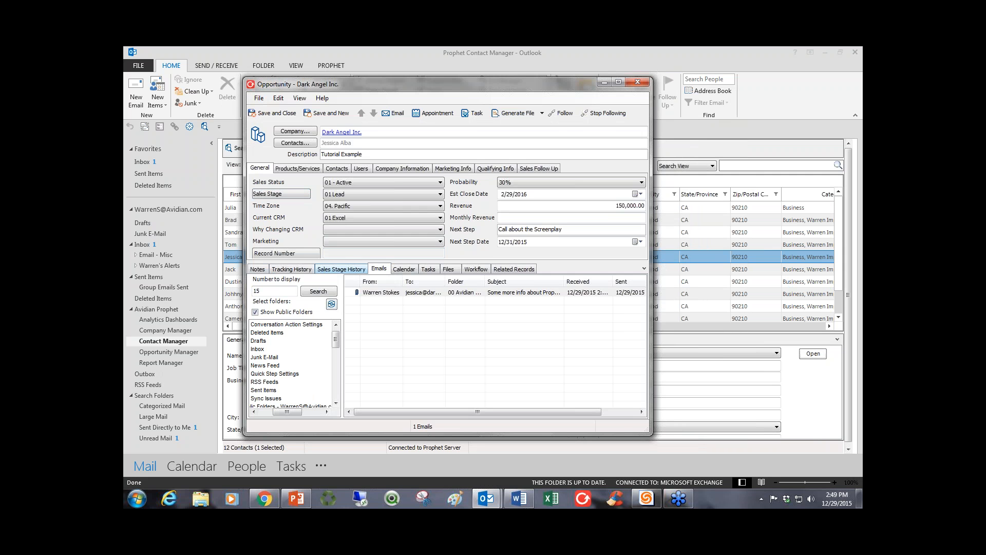
Review the sent "Some more info about Prophet CRM" email and examine the opportunity's full list of workflow actions and dates.
double_click(374, 294)
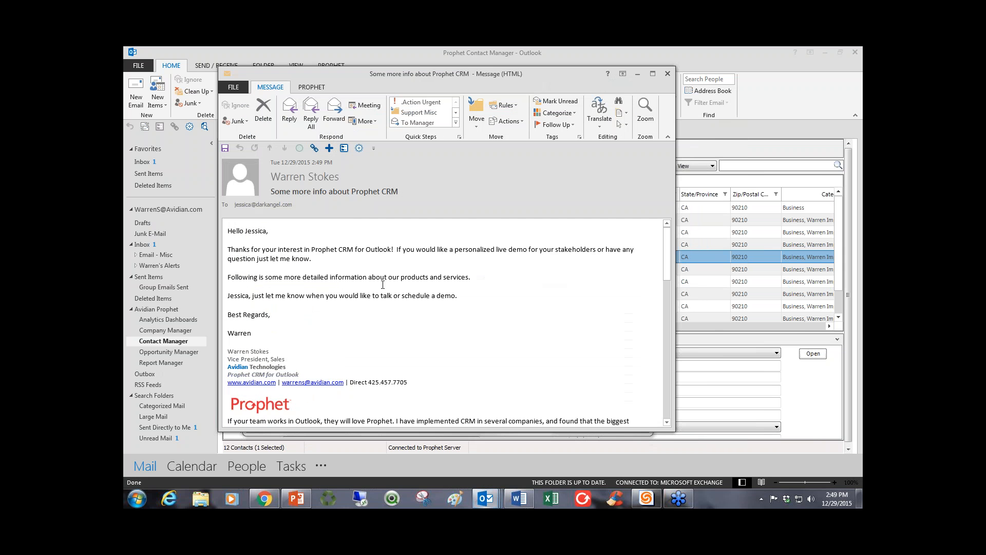
click(667, 74)
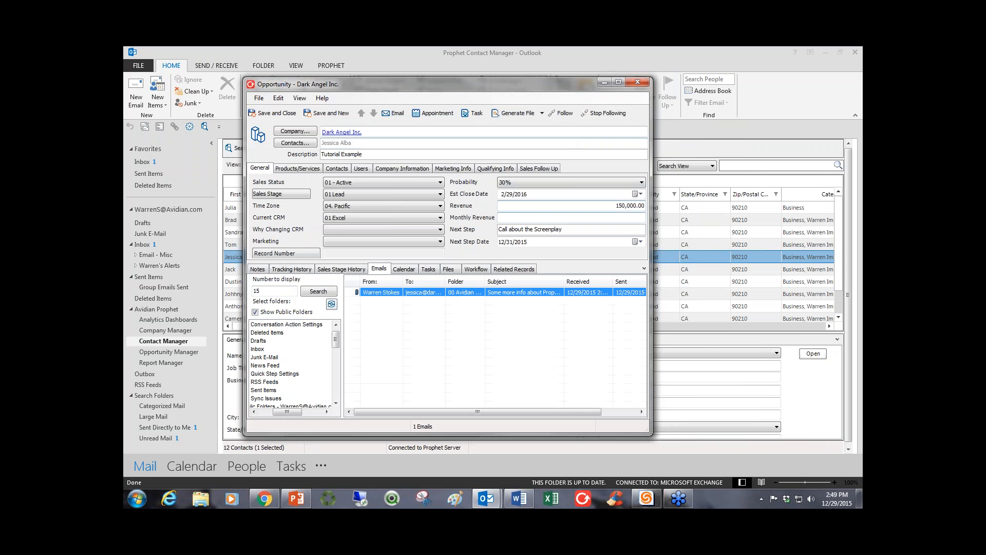
click(482, 270)
click(508, 310)
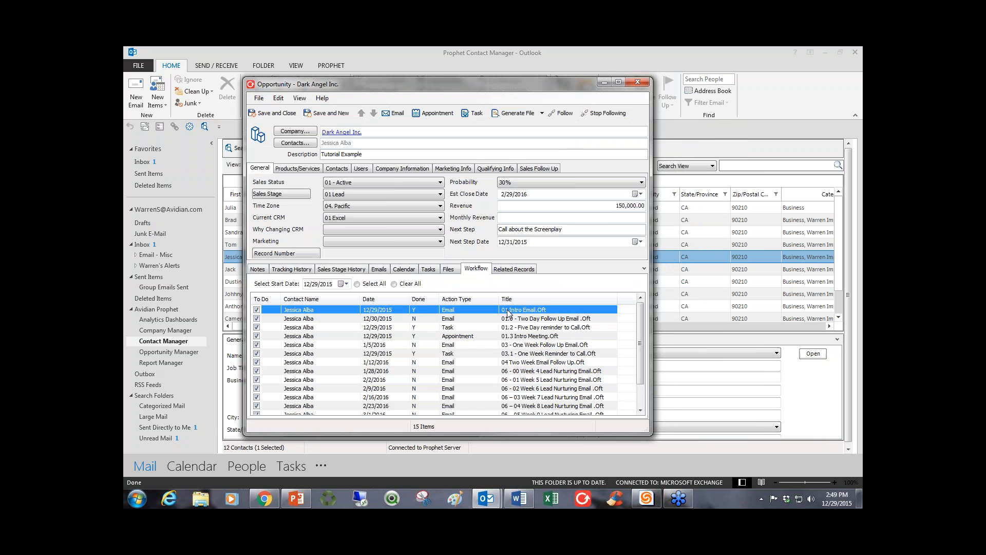
key(Down)
key(Down)
key(Down)
key(Down)
key(Down)
key(Down)
key(Down)
key(Down)
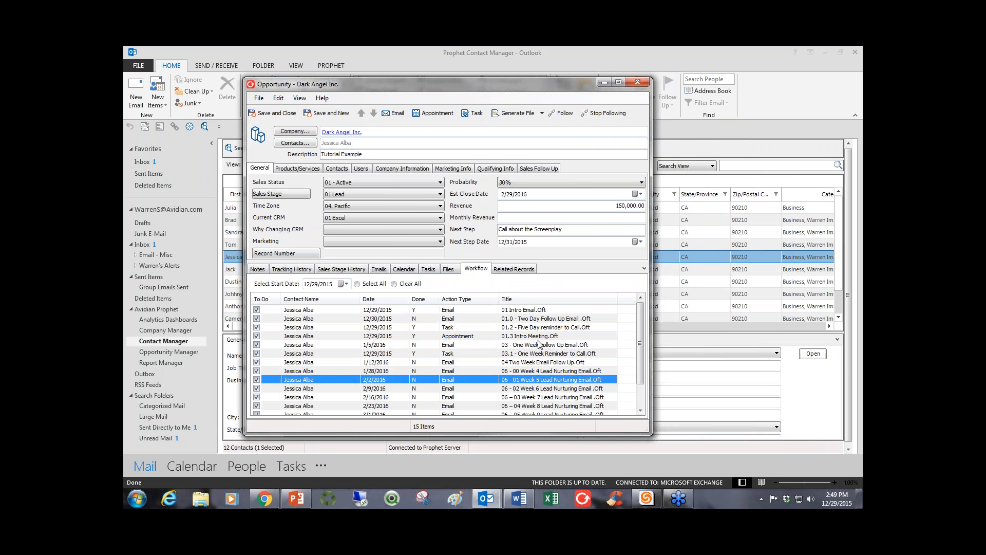
key(Down)
key(Down)
key(Down)
key(Down)
key(Down)
key(Down)
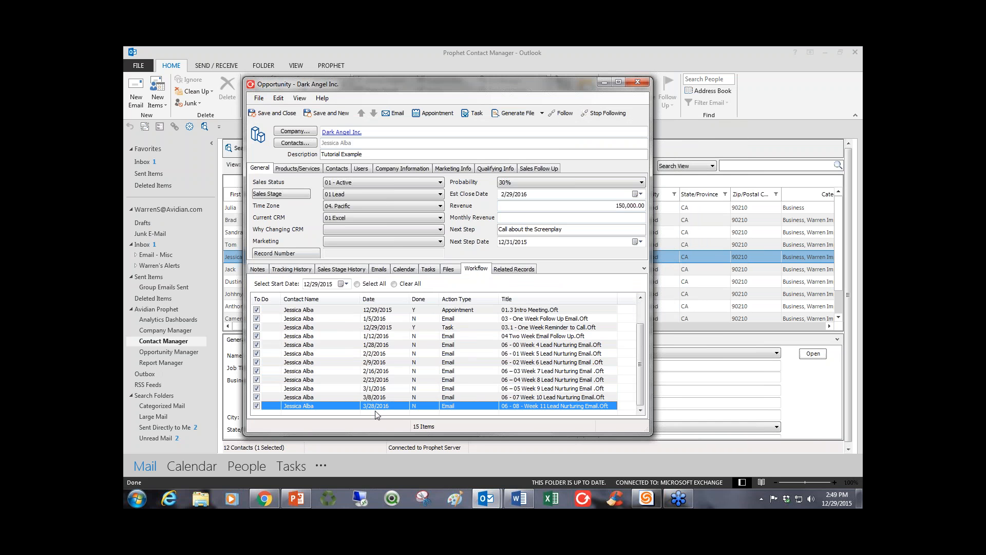
scroll(389, 380, up, 1)
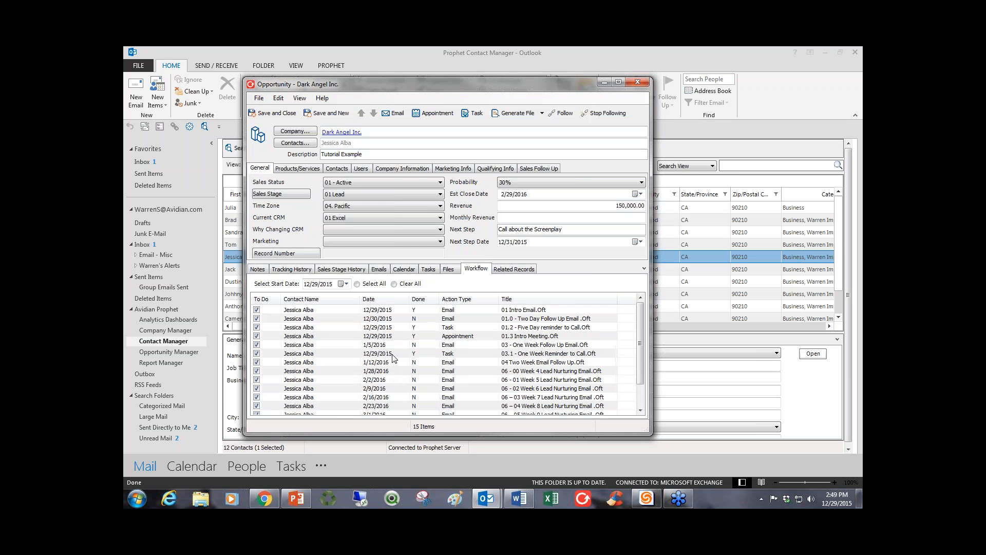
Show the Dark Angel Inc. opportunity's notes history, and save and close the opportunity.
click(259, 270)
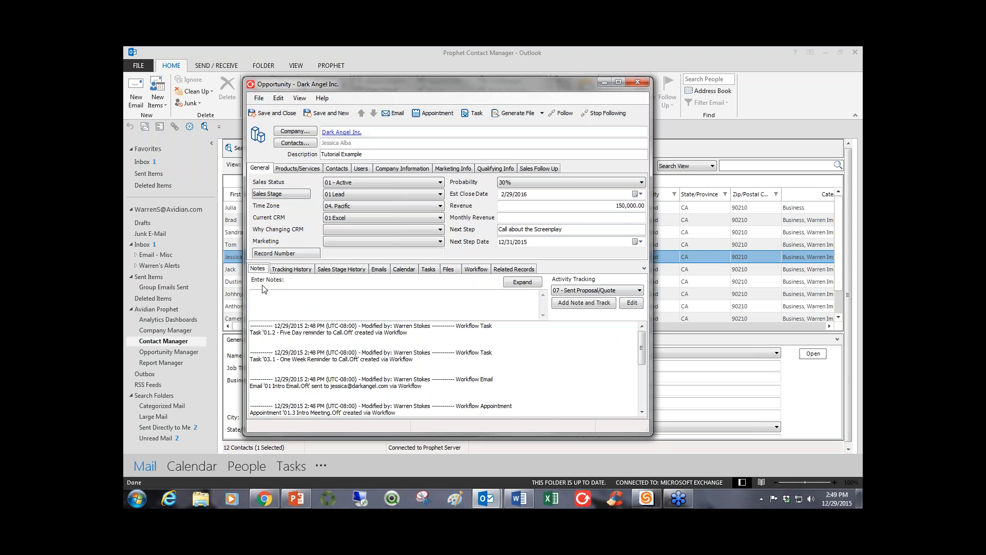
click(260, 303)
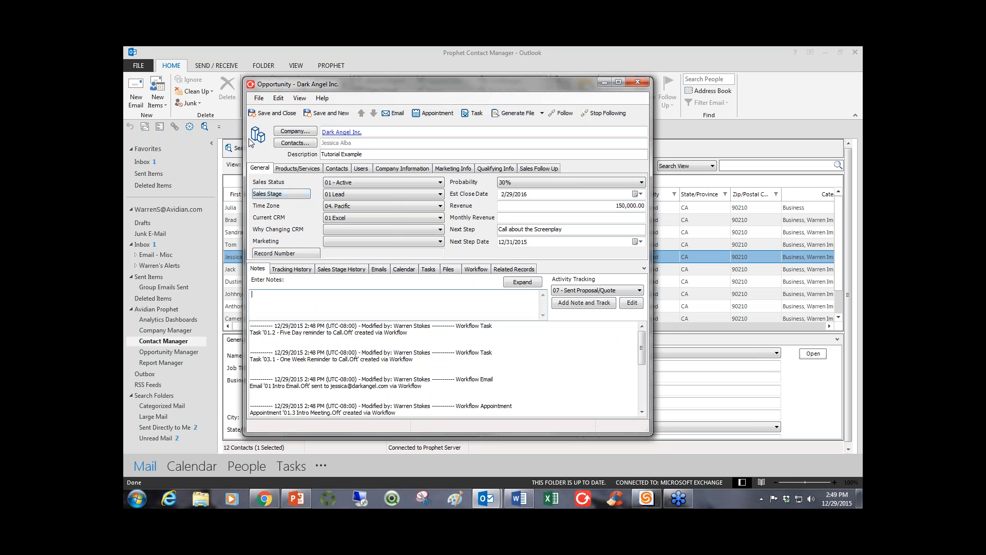
click(263, 114)
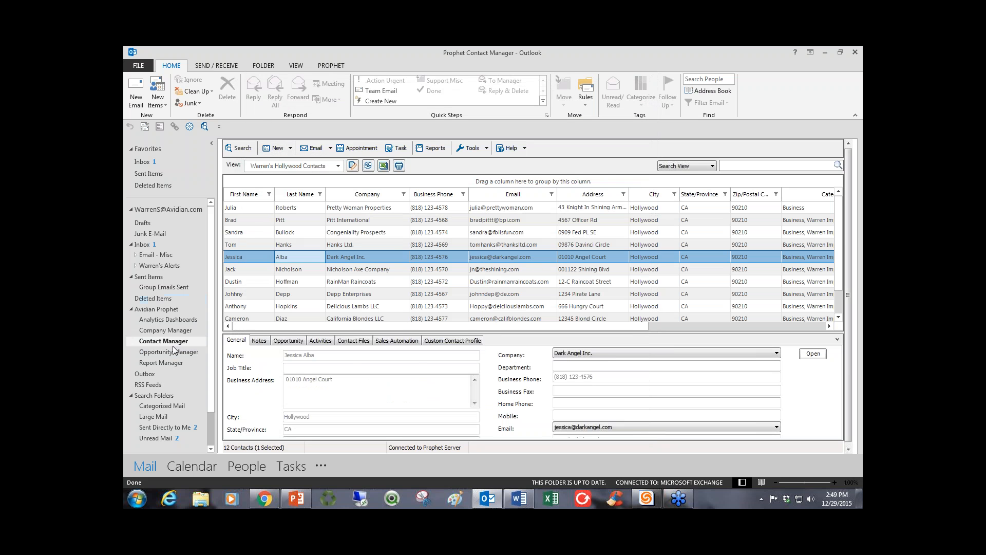
Search the 00 Avidian Sales department for opportunities linked to the selected Dark Angel Inc. contact and look through them.
click(288, 340)
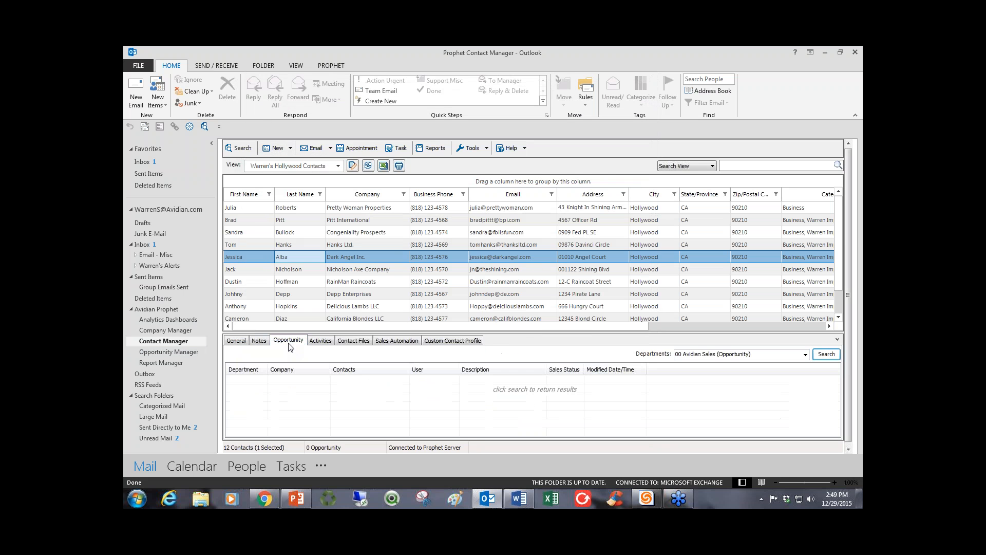
click(822, 356)
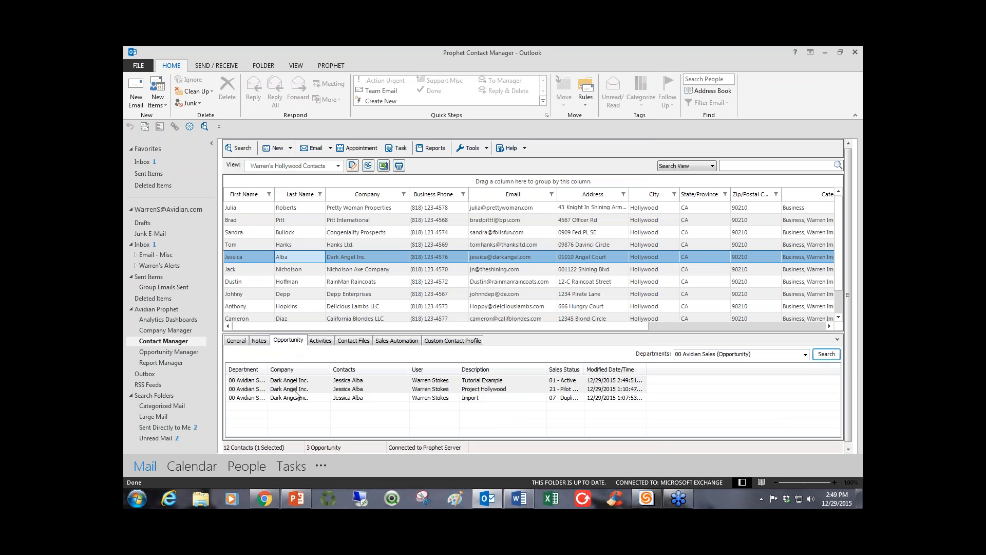
click(419, 399)
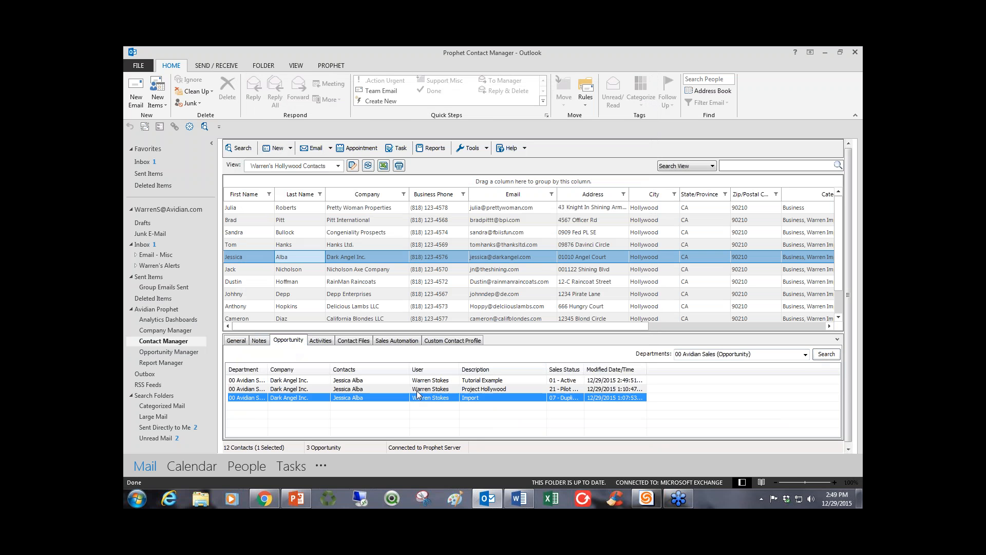
click(418, 391)
click(418, 381)
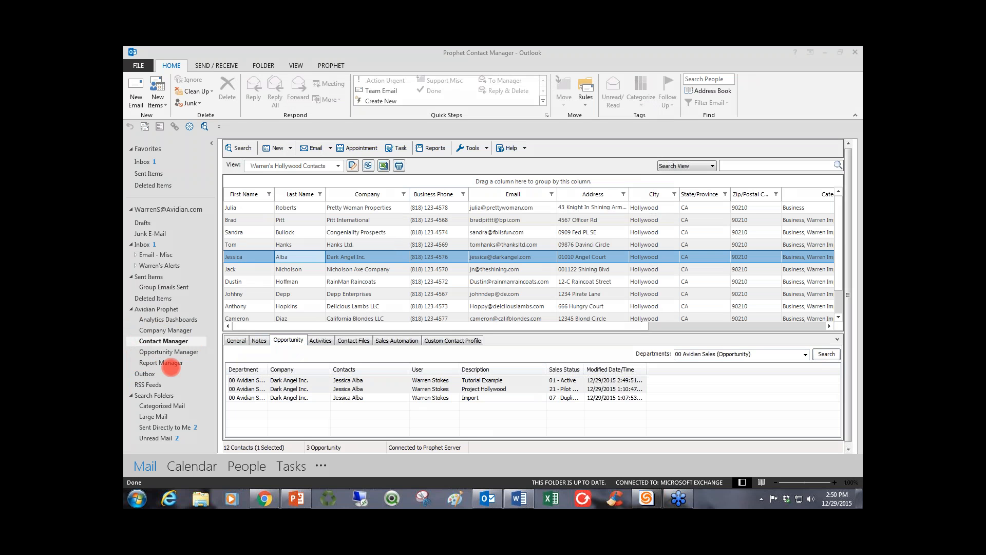
Switch to the Opportunity Manager, open the Nicholson Axe Company's Project Hollywood opportunity, and reposition its window for full visibility.
click(185, 353)
click(185, 353)
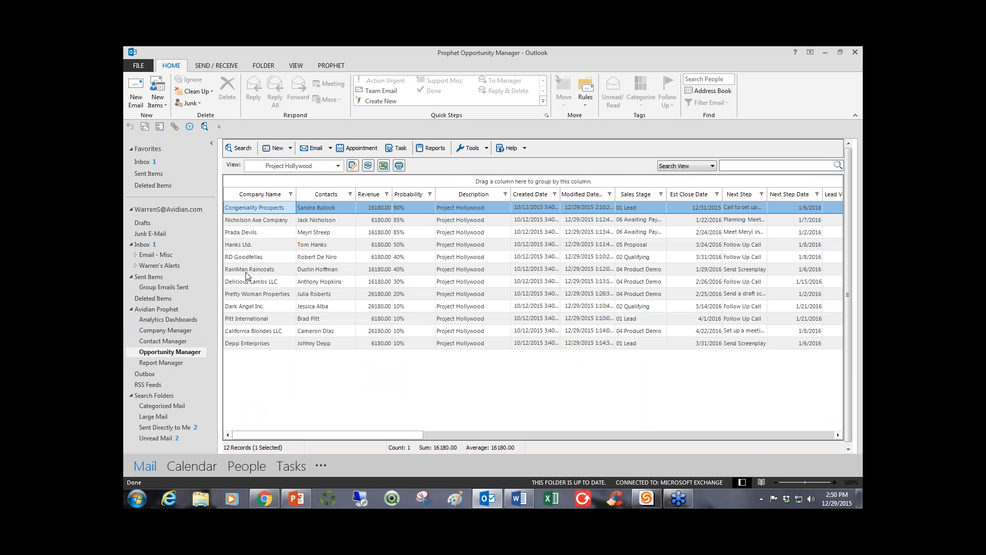
mouse_move(302, 208)
mouse_down()
mouse_move(301, 357)
mouse_move(302, 211)
mouse_up()
click(304, 223)
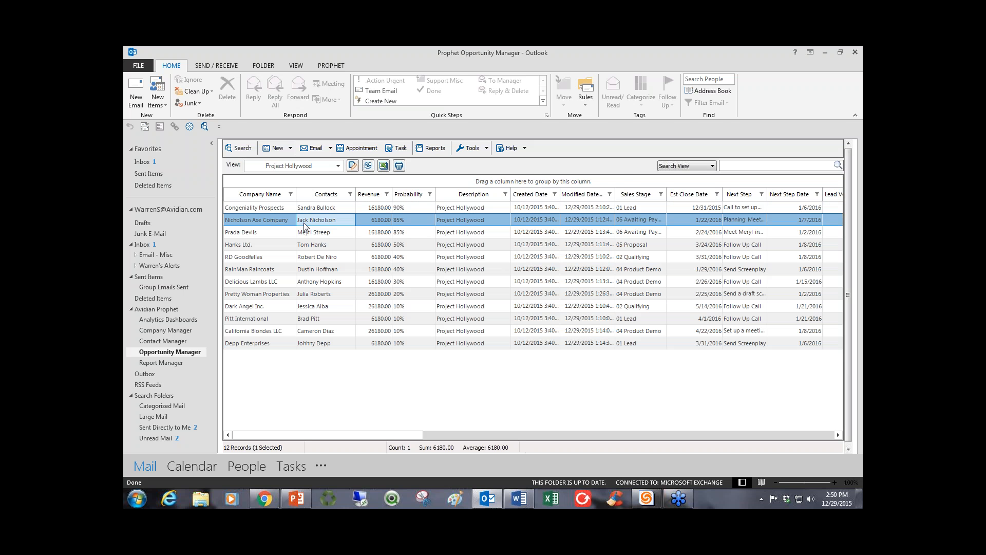
double_click(303, 223)
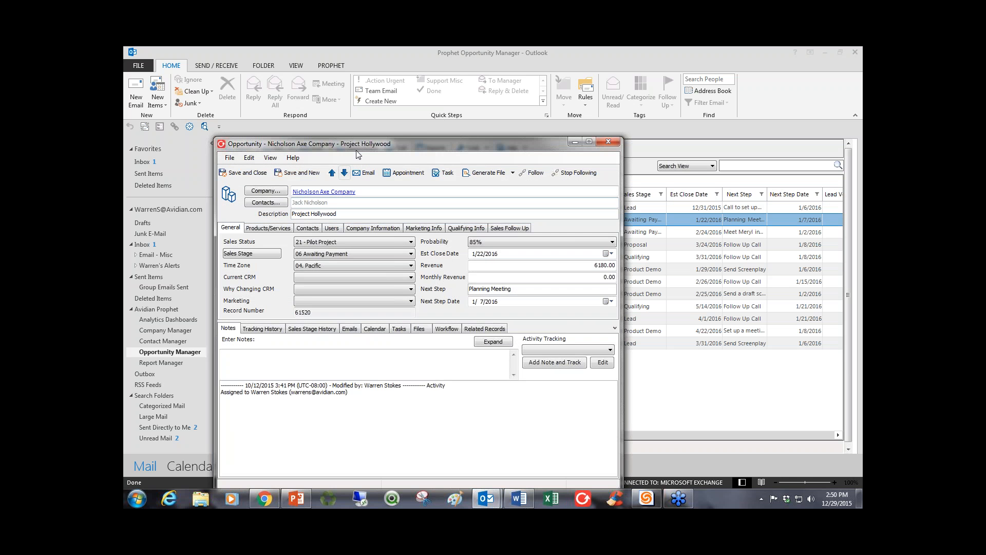
drag(358, 149, 369, 109)
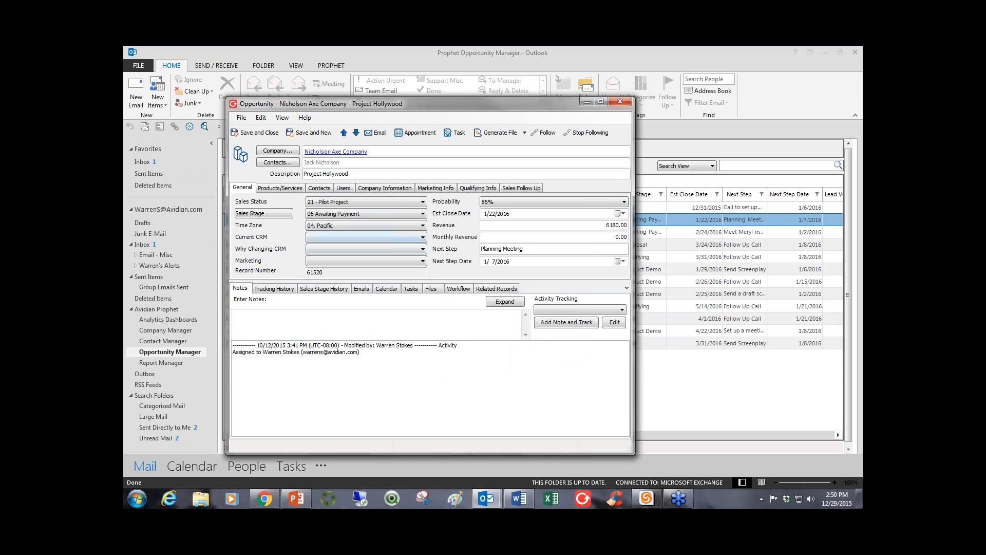
Track a 02 - Left Voice Mail activity on the Nicholson Axe Company opportunity, and save and close it.
click(270, 315)
click(558, 309)
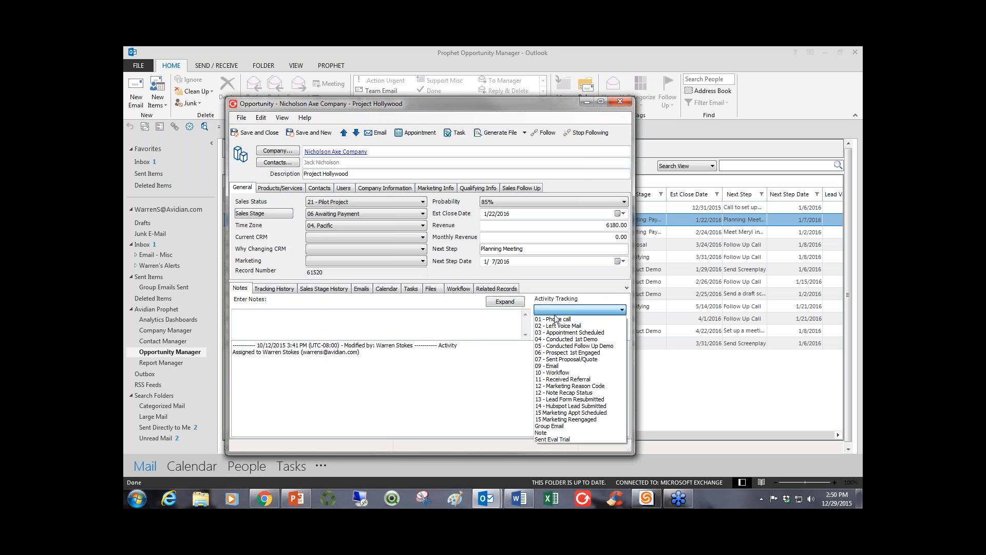
click(554, 323)
click(554, 324)
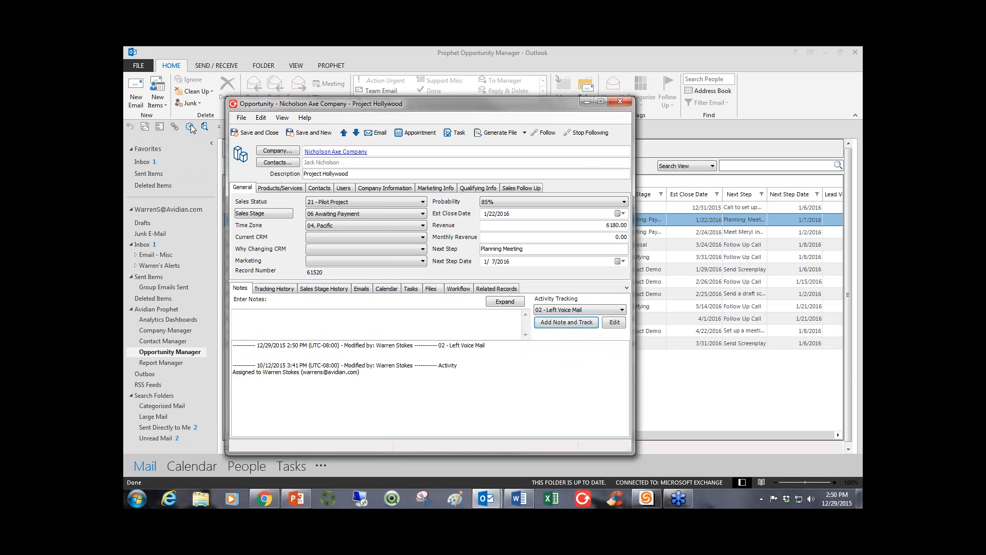
click(253, 132)
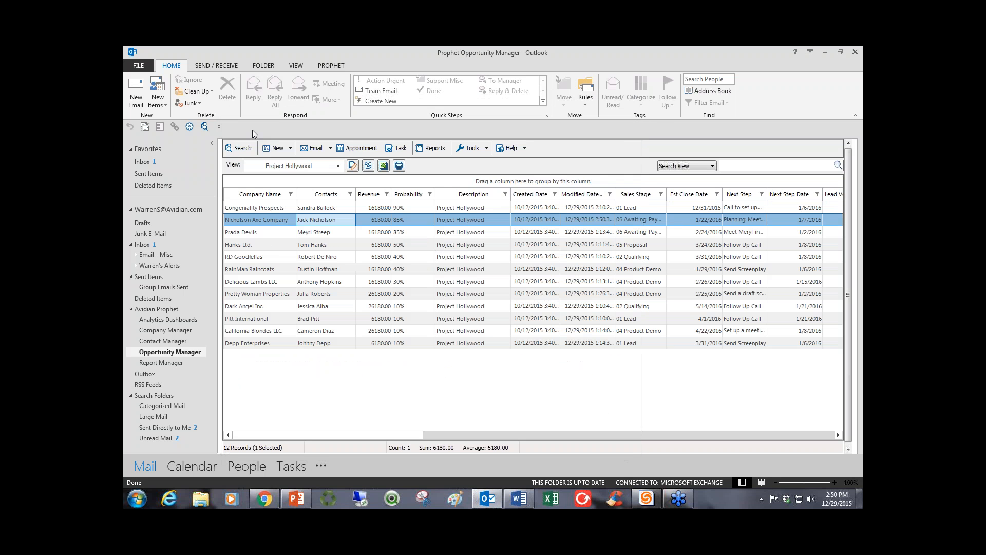
Open the Hanks Ltd. Project Hollywood opportunity and start a new email to its contact.
click(286, 245)
double_click(286, 247)
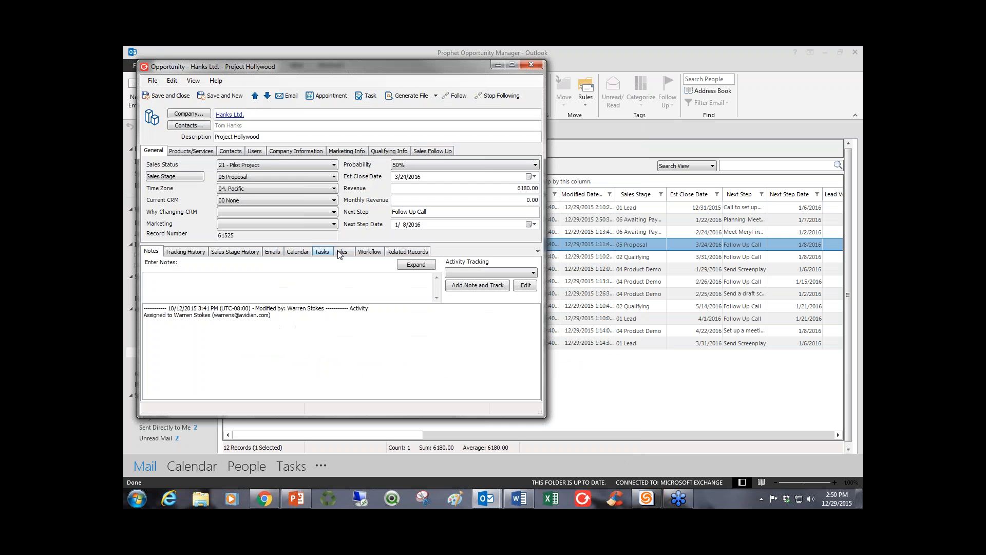
click(288, 97)
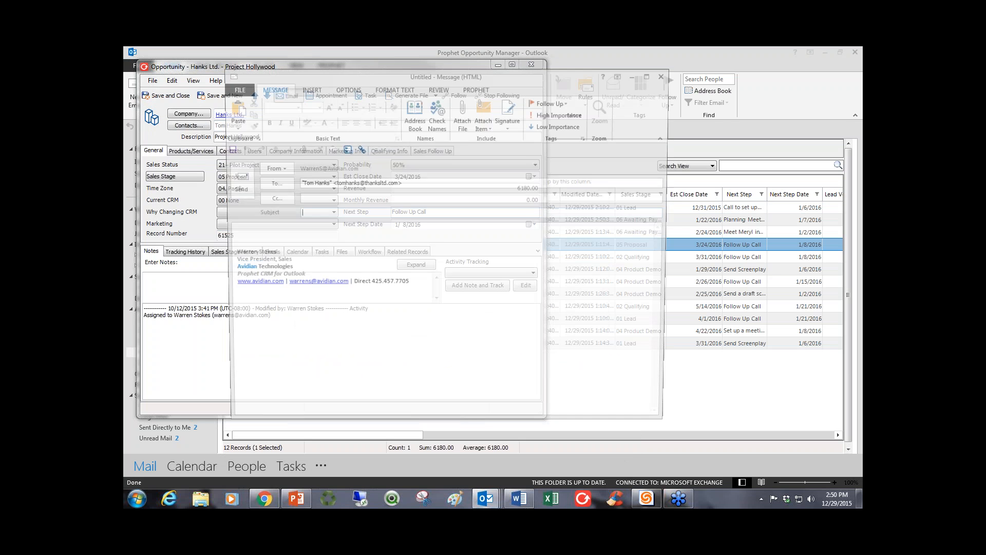
Write the email body with the contact's first name as greeting, "Let's get together soon!" and the sender's first name as sign-off.
text(T)
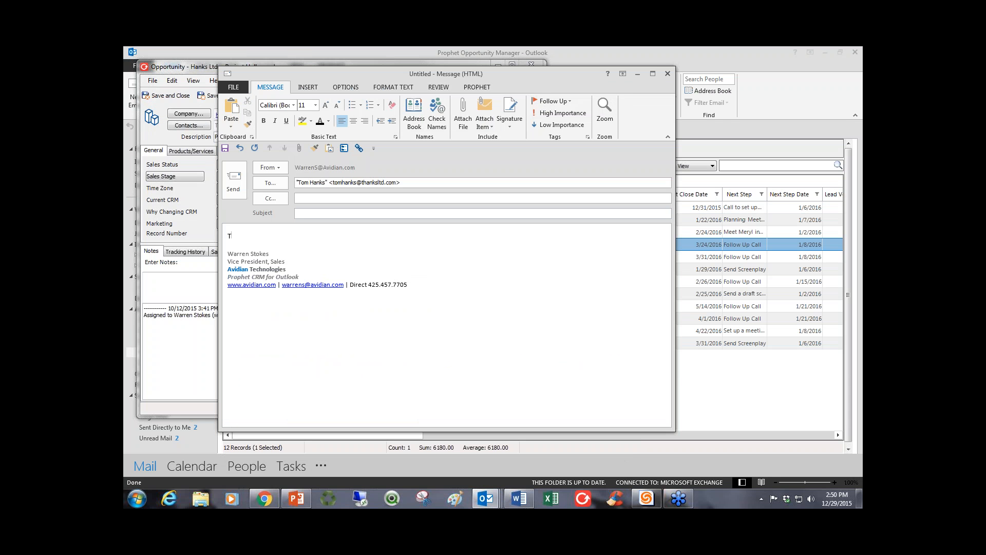
text(om,)
key(Return)
key(Return)
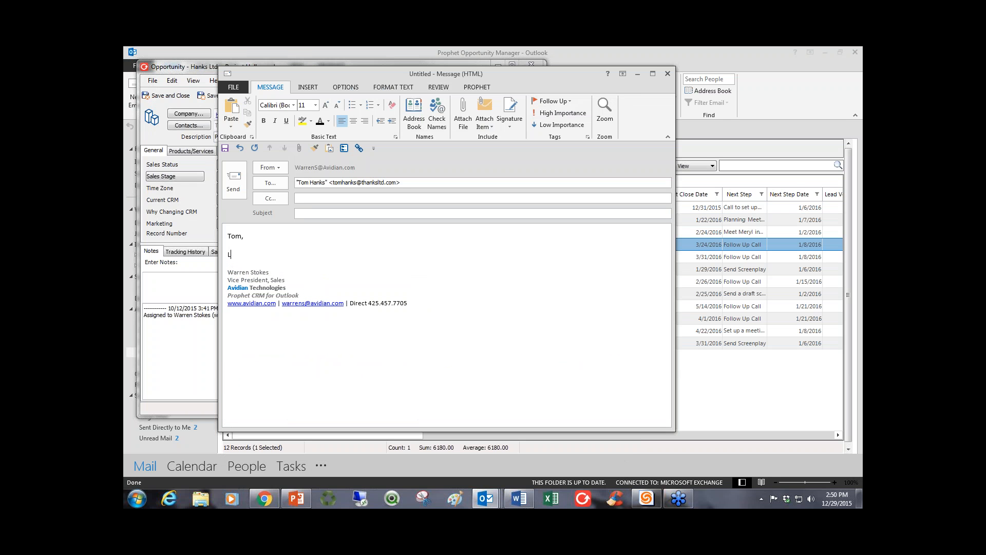
text(Lets get togetrher)
key(BackSpace)
key(BackSpace)
key(BackSpace)
key(BackSpace)
key(BackSpace)
text(ther soon)
click(238, 254)
text(')
key(Return)
key(Return)
text(Wa)
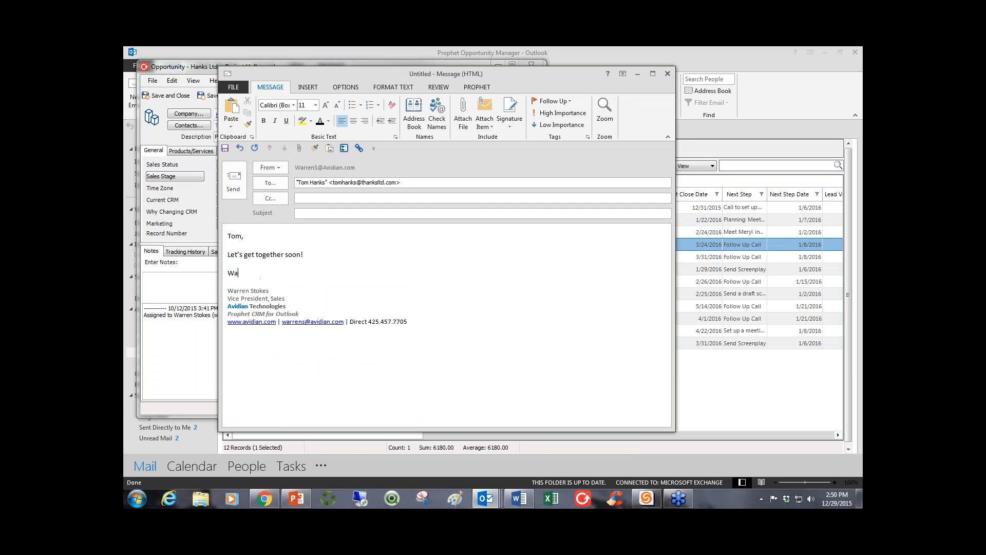
text(rren)
Copy "Let's get together soon!" from the body into the email's subject and send the message.
drag(303, 255, 227, 255)
key(ctrl+c)
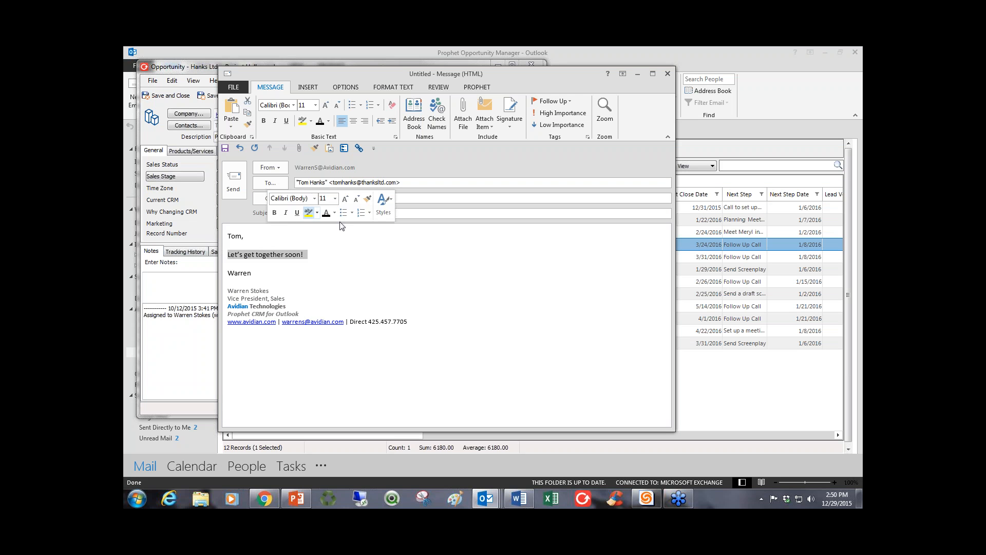
click(329, 213)
key(ctrl+v)
click(234, 179)
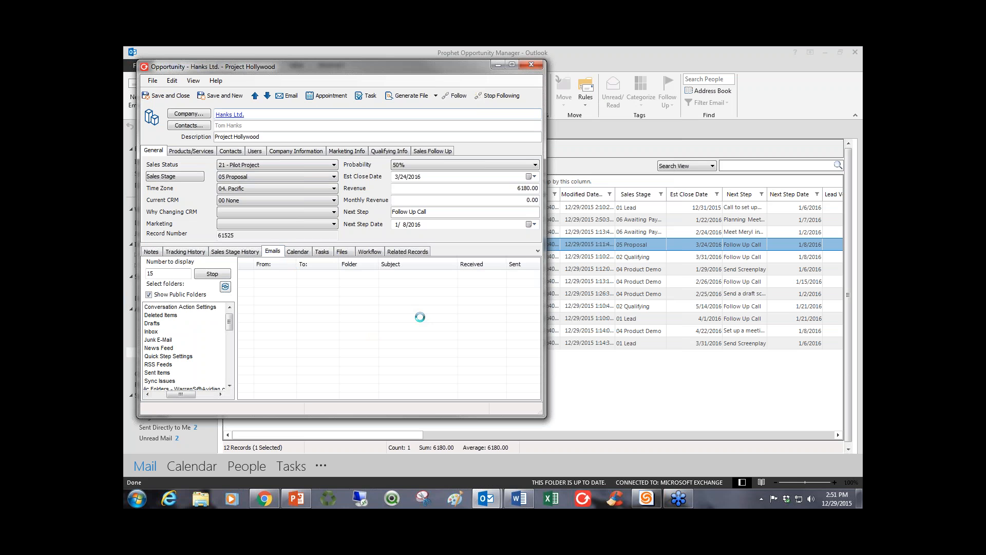
Track a 02 - Left Voice Mail activity in the Hanks Ltd. opportunity's notes.
click(159, 252)
click(533, 273)
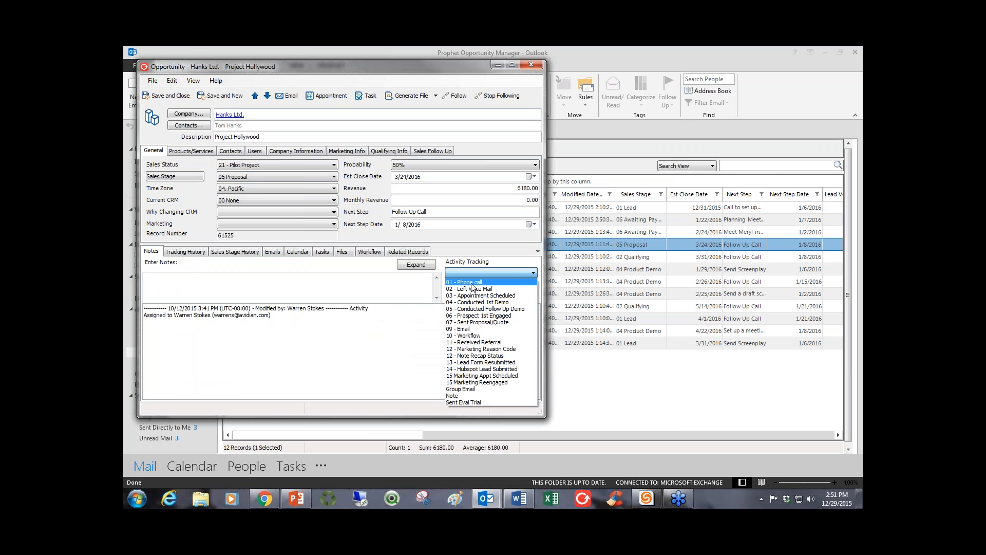
click(470, 287)
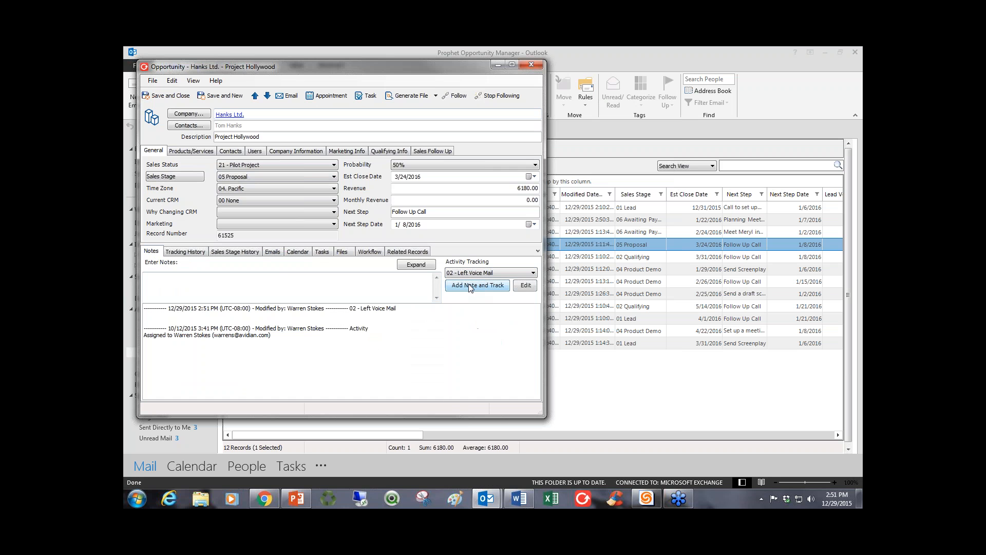
Check the Hanks Ltd. opportunity's linked appointments and workflow list, and save and close the opportunity.
click(299, 251)
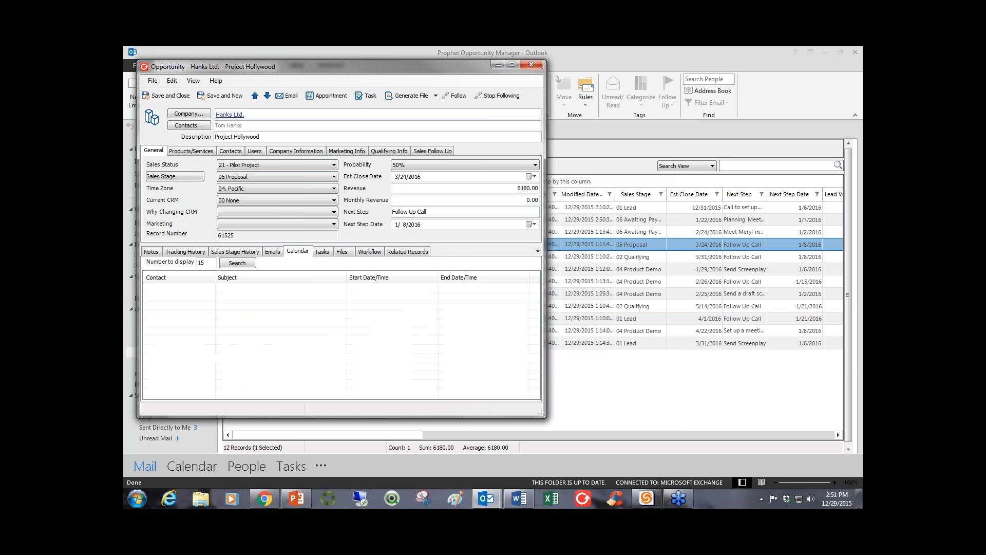
click(350, 254)
click(373, 254)
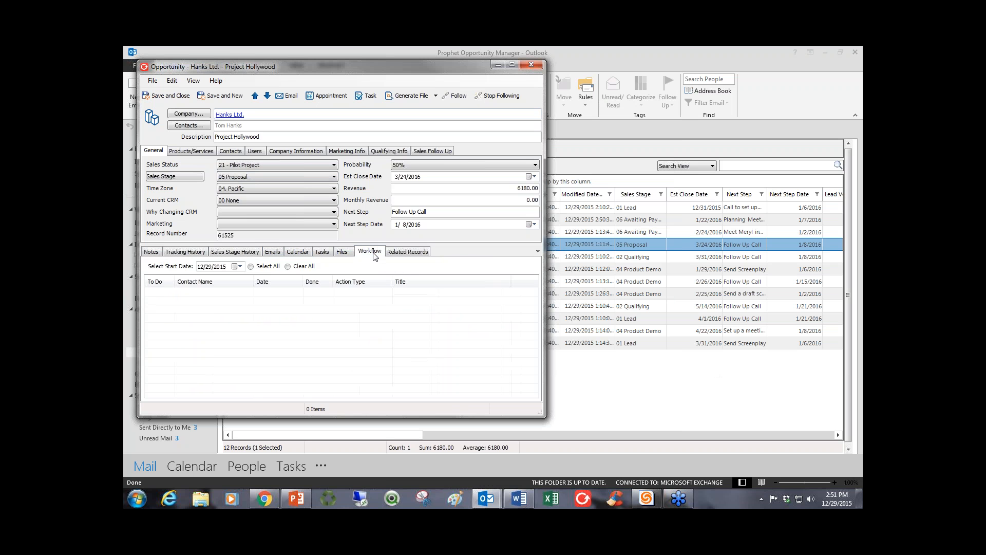
click(172, 97)
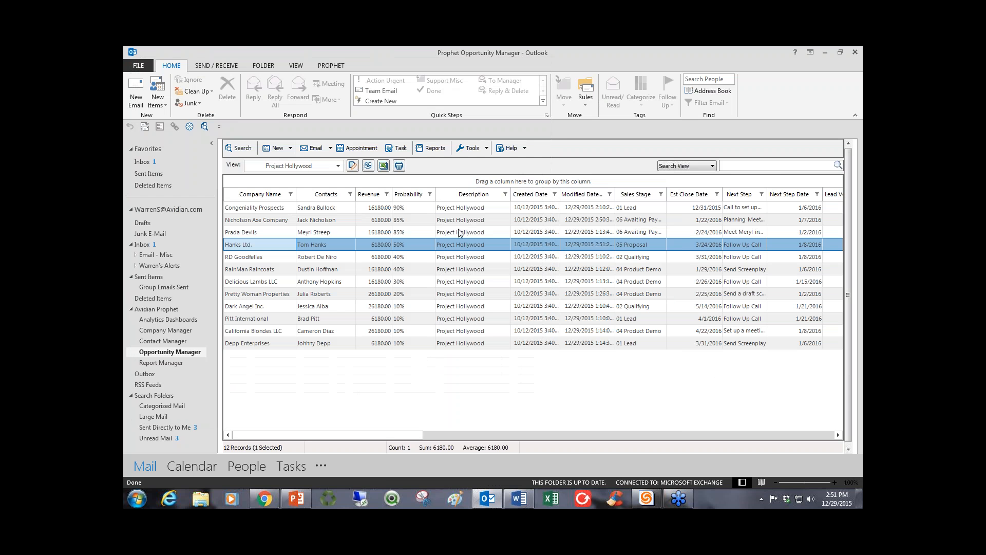
Filter the Project Hollywood opportunities by Sales Stage to show only 04 Product Demo.
drag(414, 209, 415, 294)
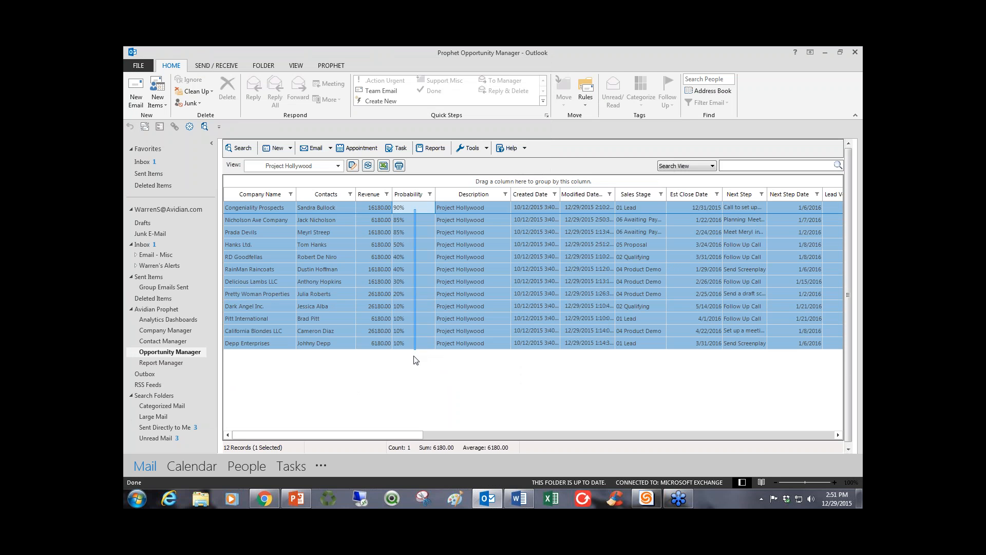
click(491, 298)
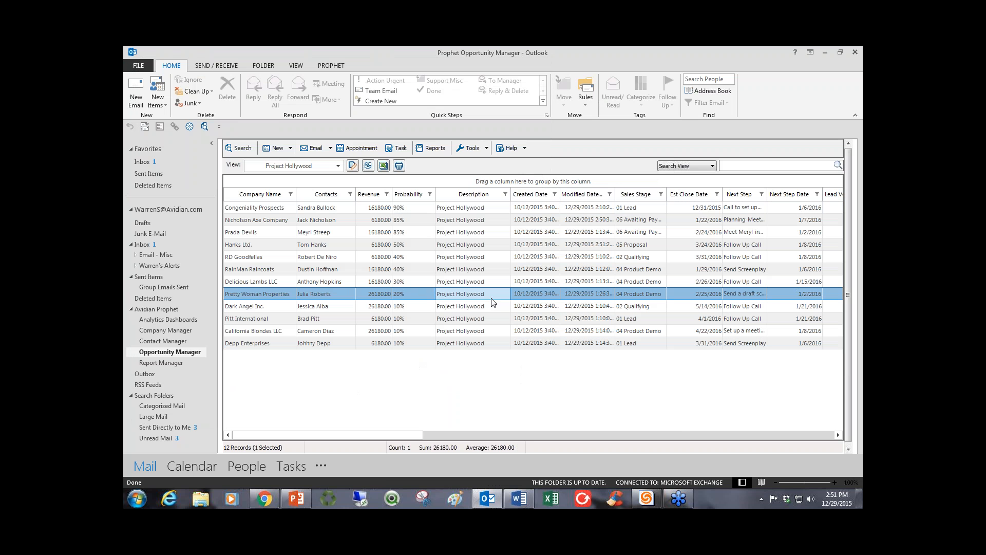
click(661, 196)
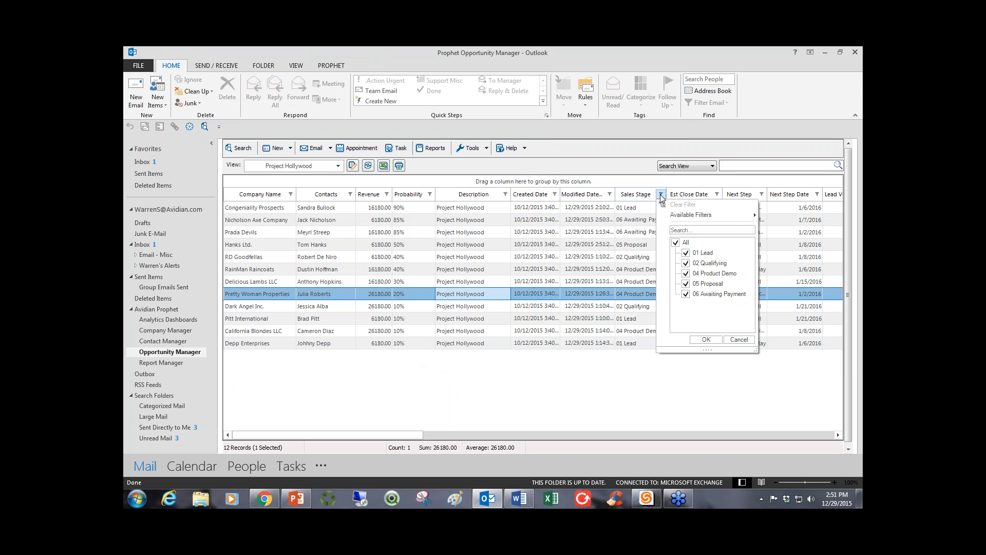
click(676, 245)
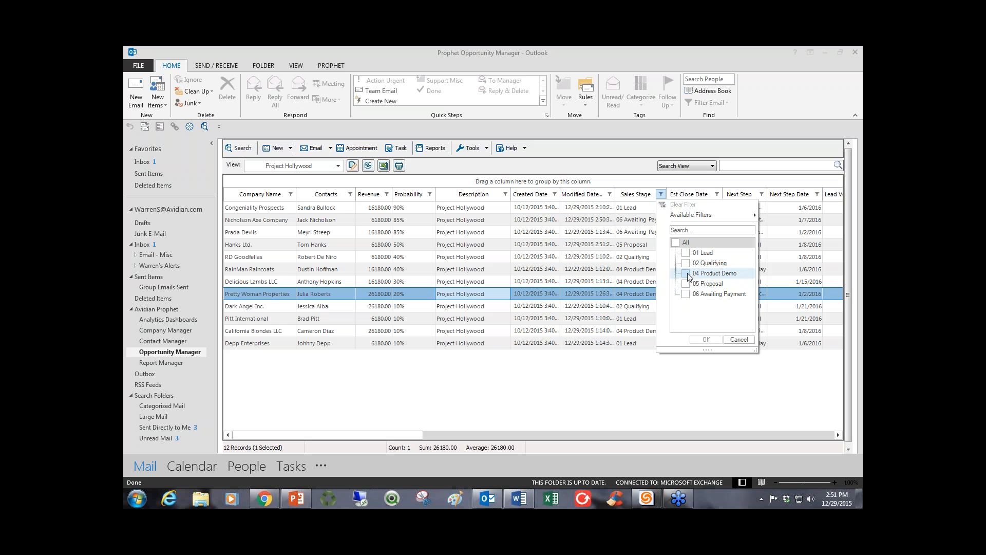
click(686, 273)
click(706, 340)
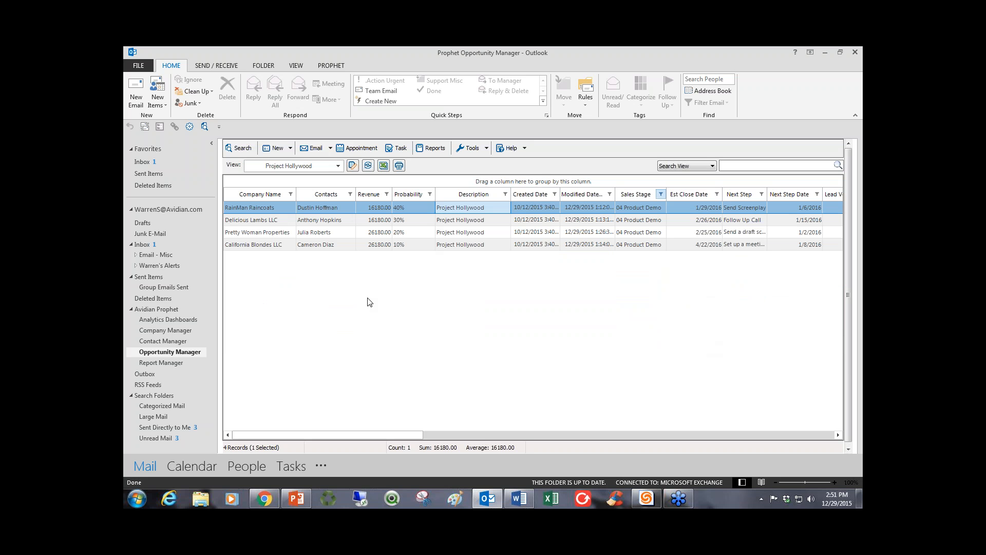
Open the Group Email Wizard for all the filtered Product Demo opportunities, check its recipients, and close it without sending.
drag(461, 212, 461, 246)
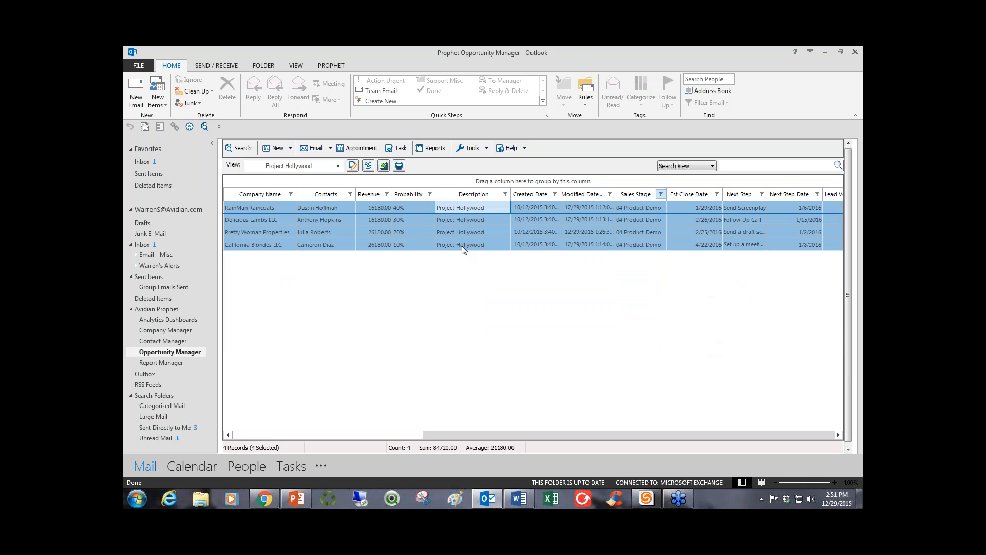
right_click(451, 222)
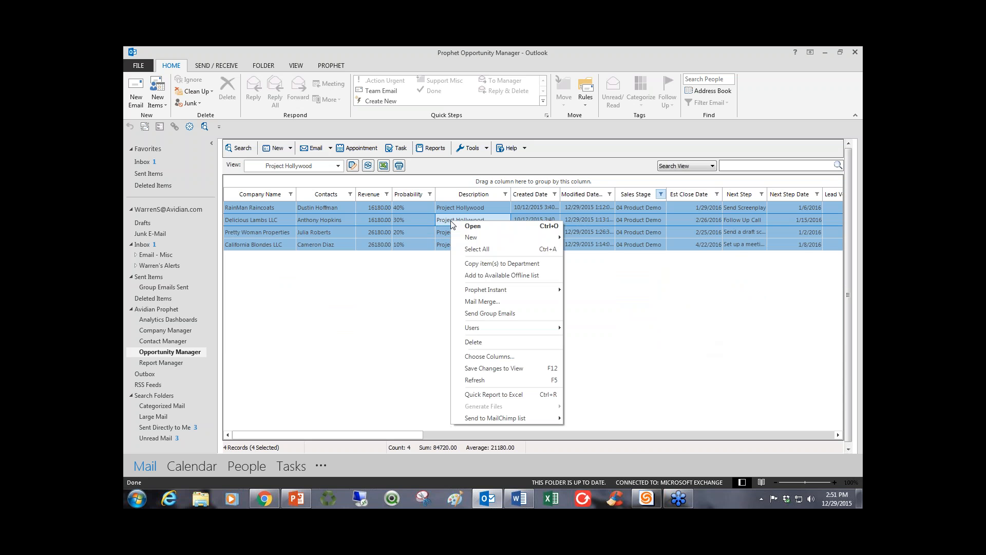
click(476, 314)
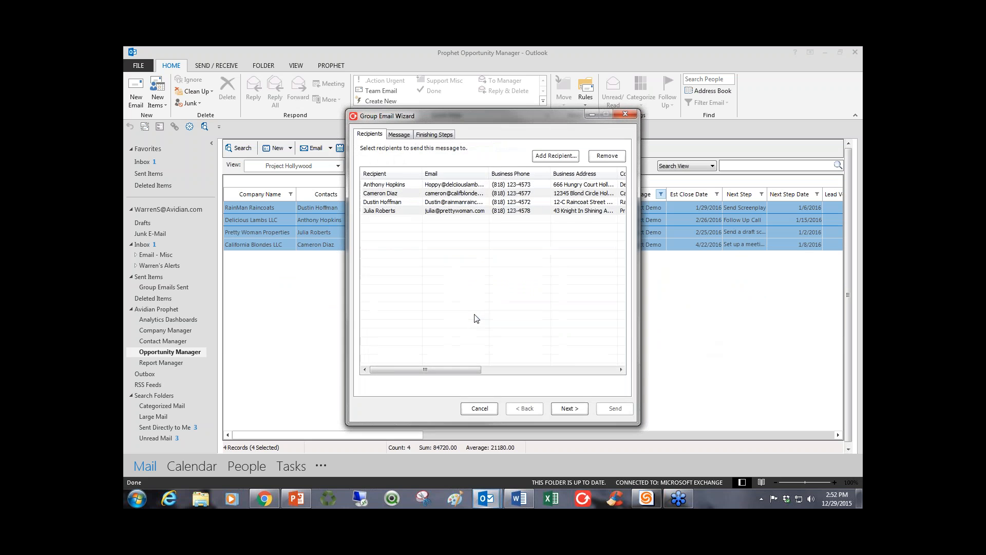
click(626, 114)
click(508, 209)
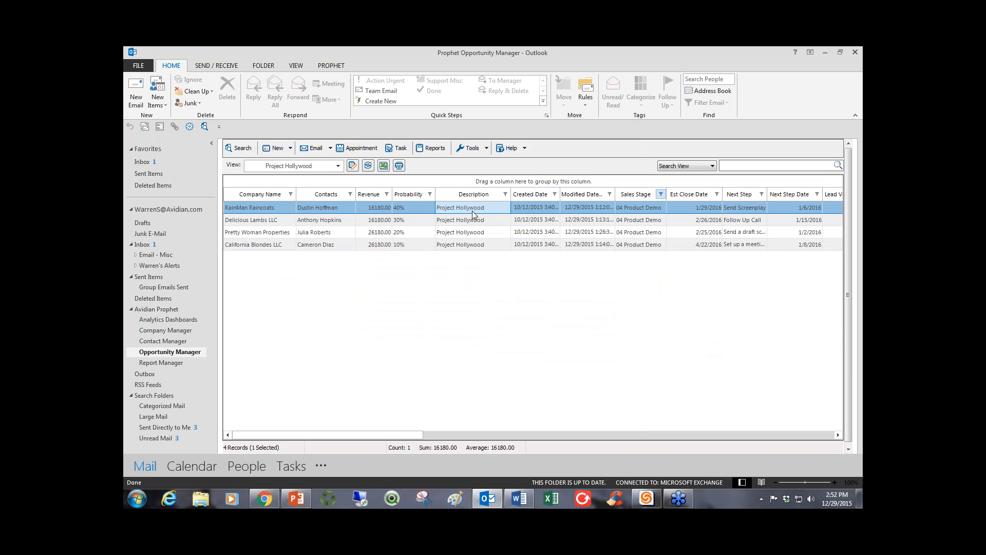
Display the saved 03 Proposal Stage view and switch to the saved 02 Active view.
click(339, 166)
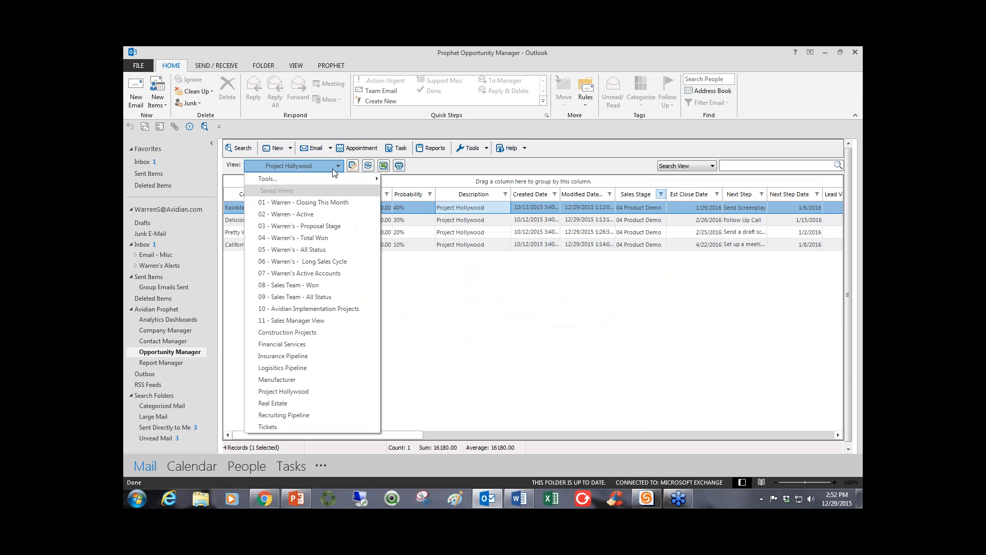
click(303, 226)
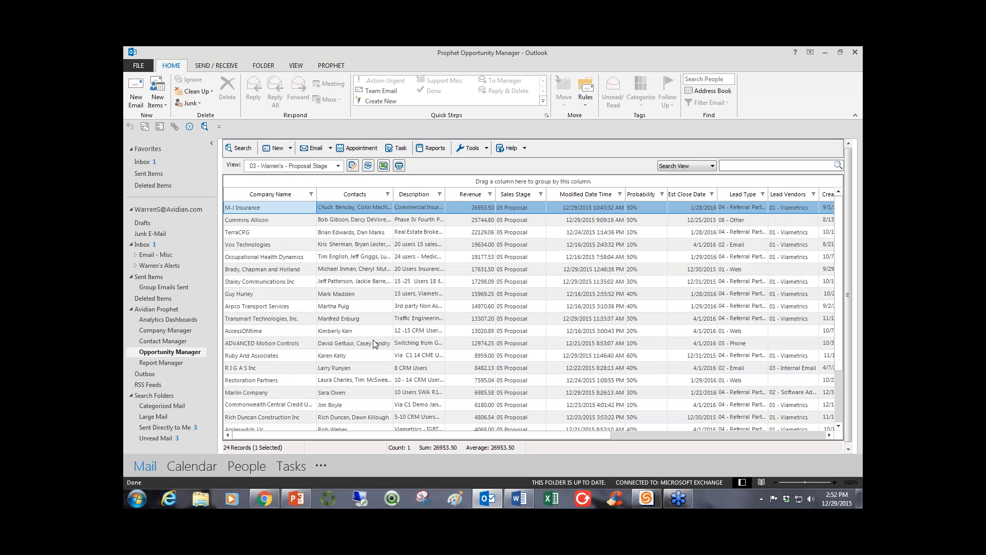
click(338, 166)
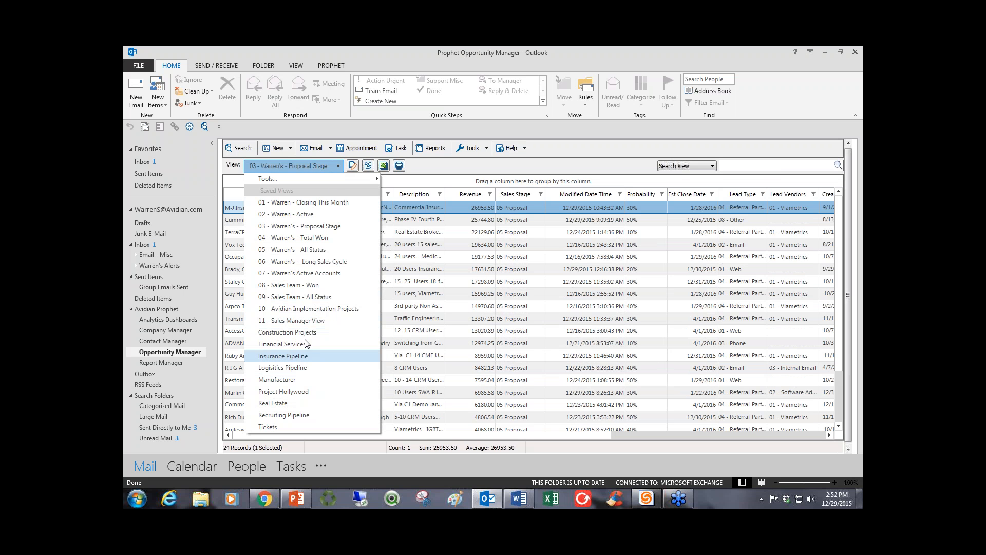
click(302, 216)
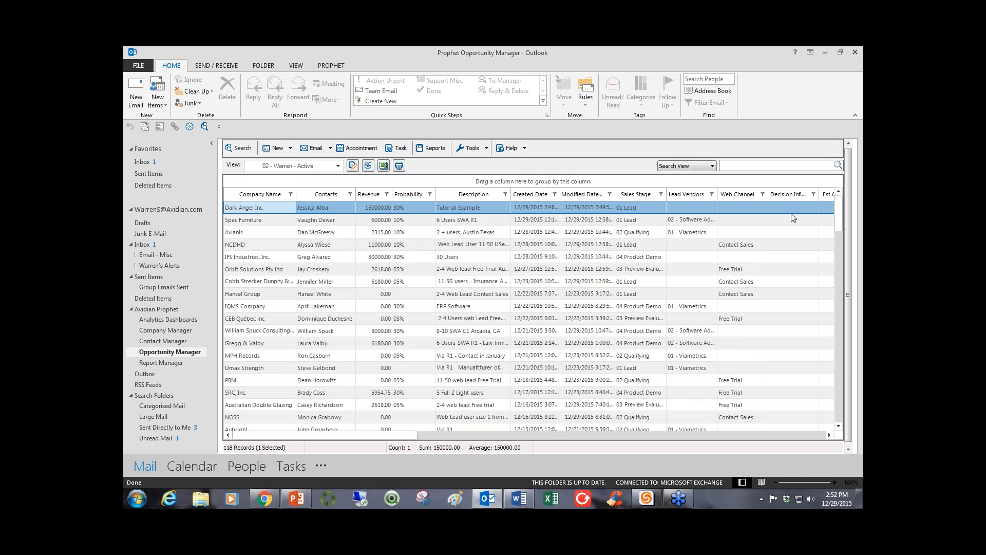
Sort the active opportunities by Sales Stage and look through the grouped stages, selecting the 01 Lead and 02 Qualifying rows.
click(636, 194)
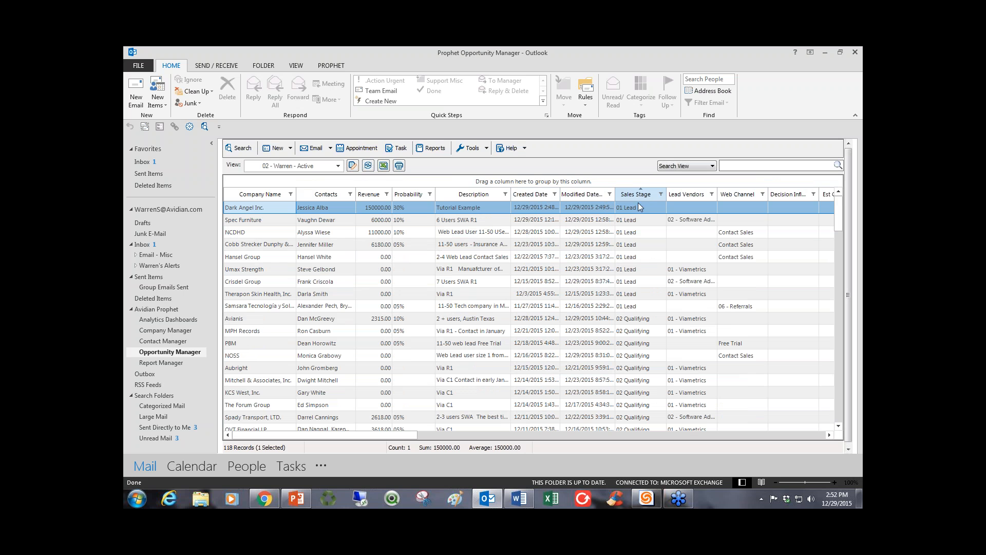
drag(634, 209, 635, 307)
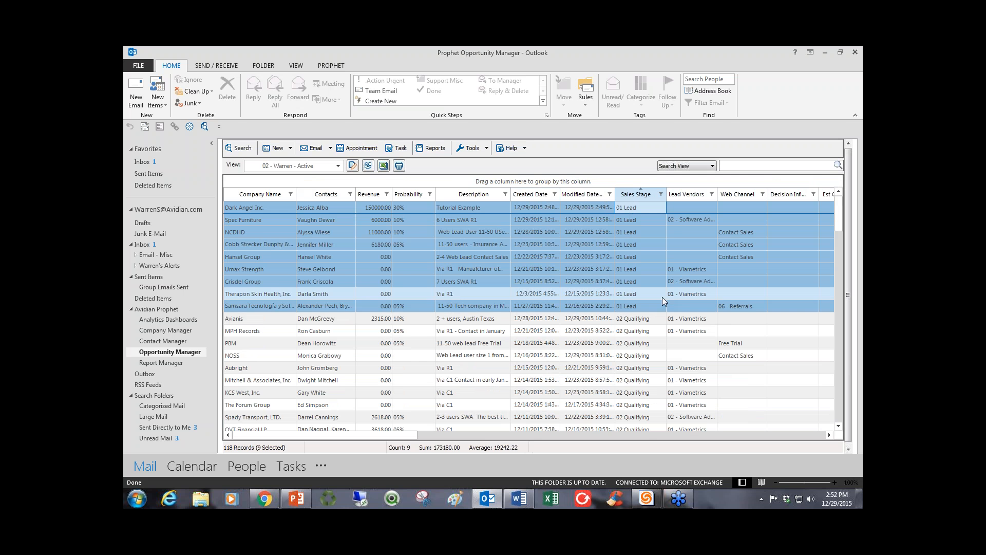
scroll(662, 297, down, 2)
drag(643, 246, 643, 405)
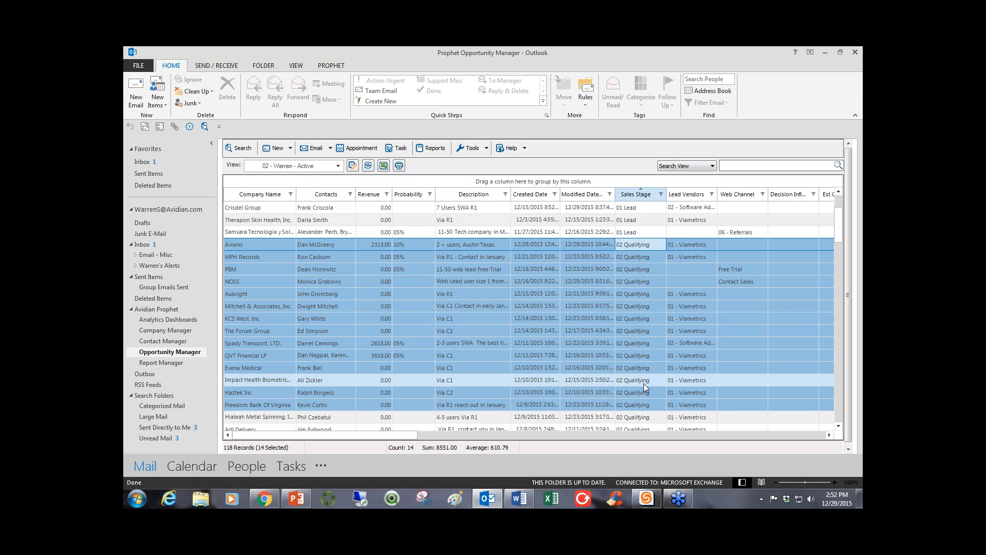
scroll(645, 385, down, 5)
scroll(646, 385, down, 12)
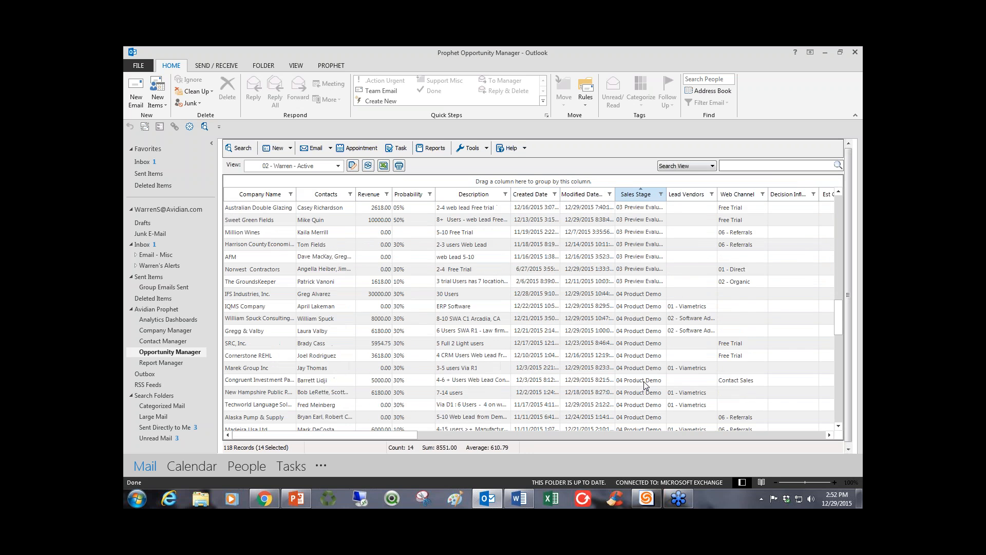
scroll(646, 385, up, 19)
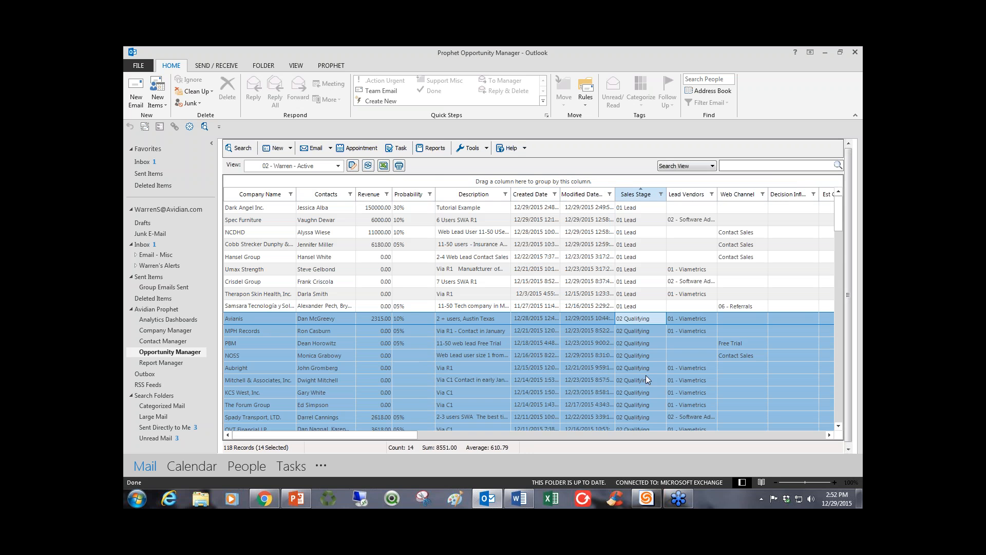
drag(633, 208, 633, 306)
click(649, 279)
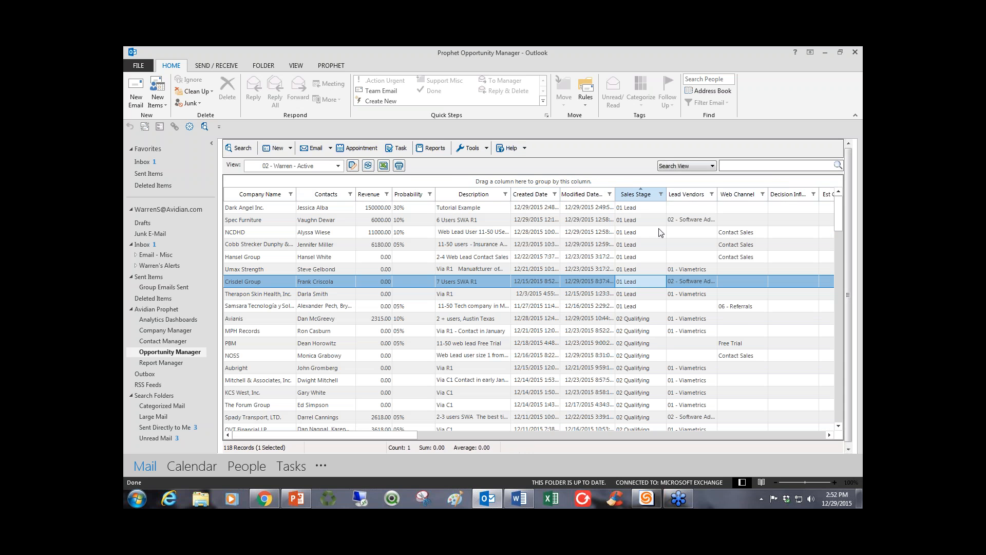
Filter the Sales Stage column to 01 Lead only and select all the listed opportunities to check their revenue totals.
click(661, 194)
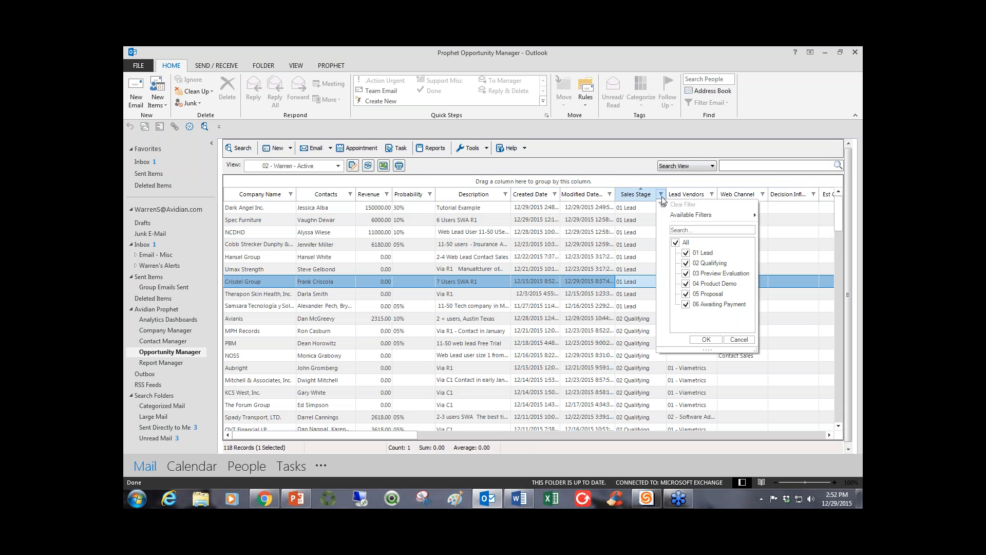
click(686, 253)
click(707, 339)
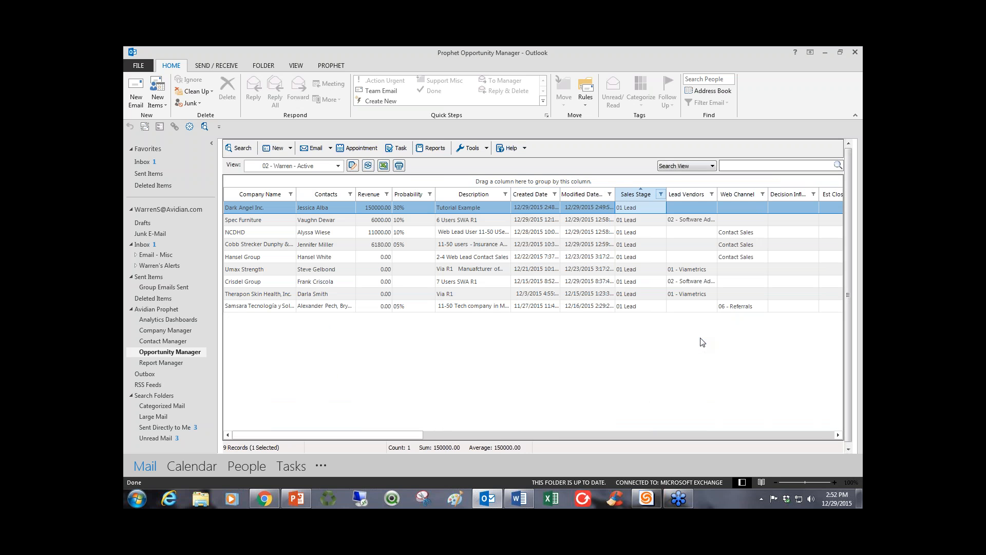
click(578, 210)
key(ctrl+a)
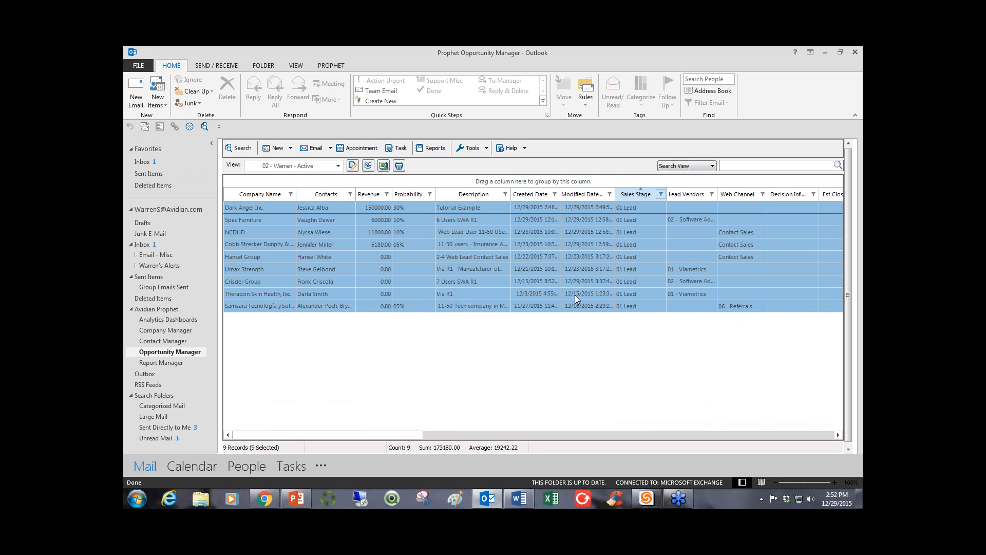
click(585, 263)
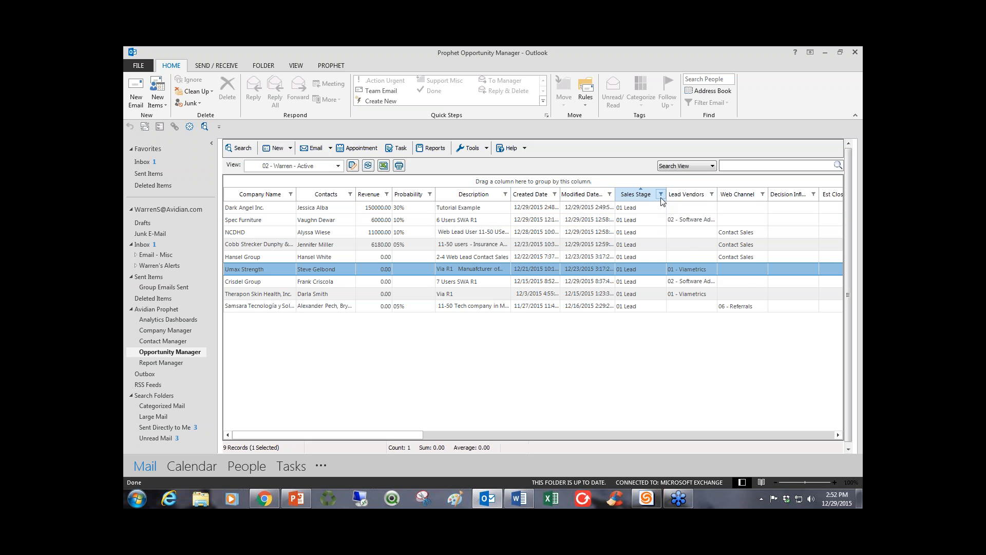
Reset the Sales Stage filter to include all stages.
click(661, 198)
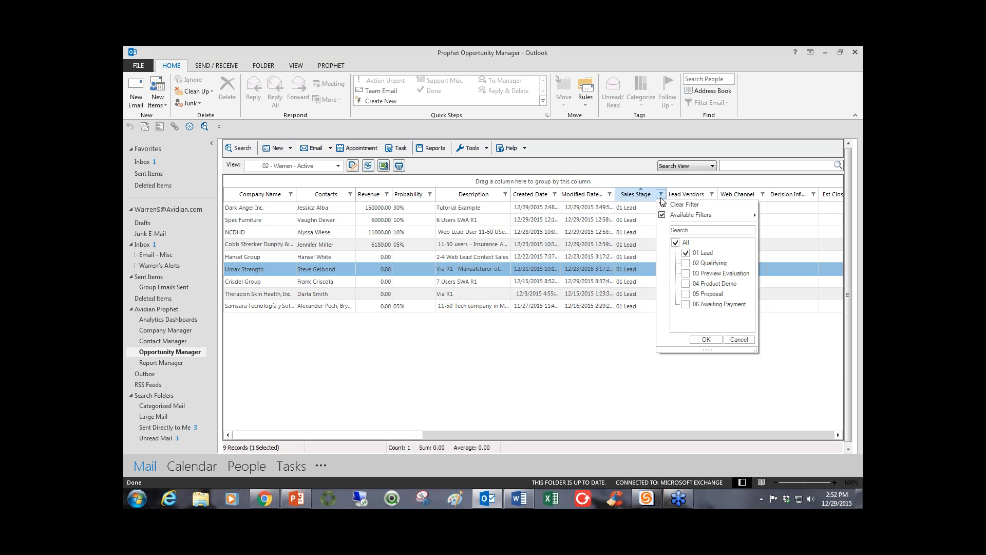
click(675, 243)
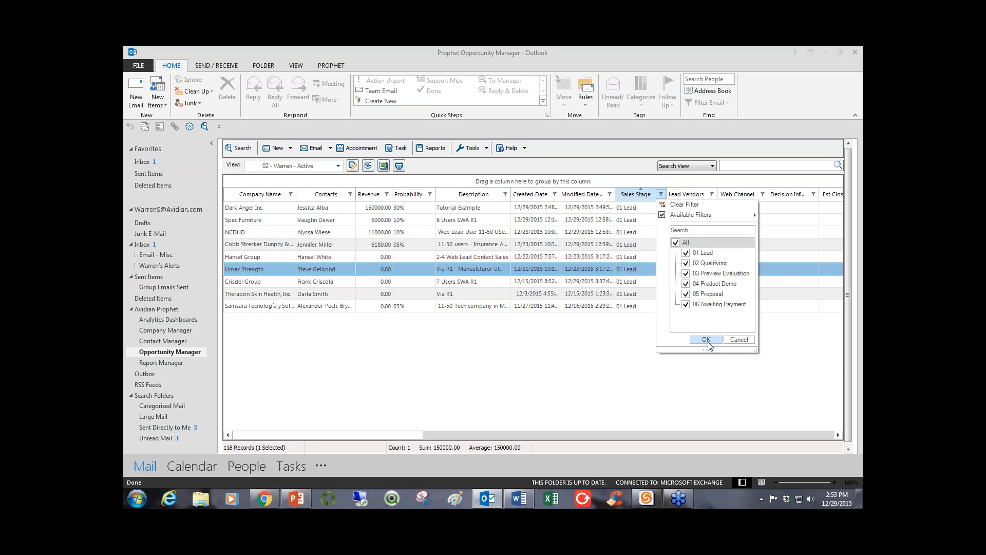
click(706, 339)
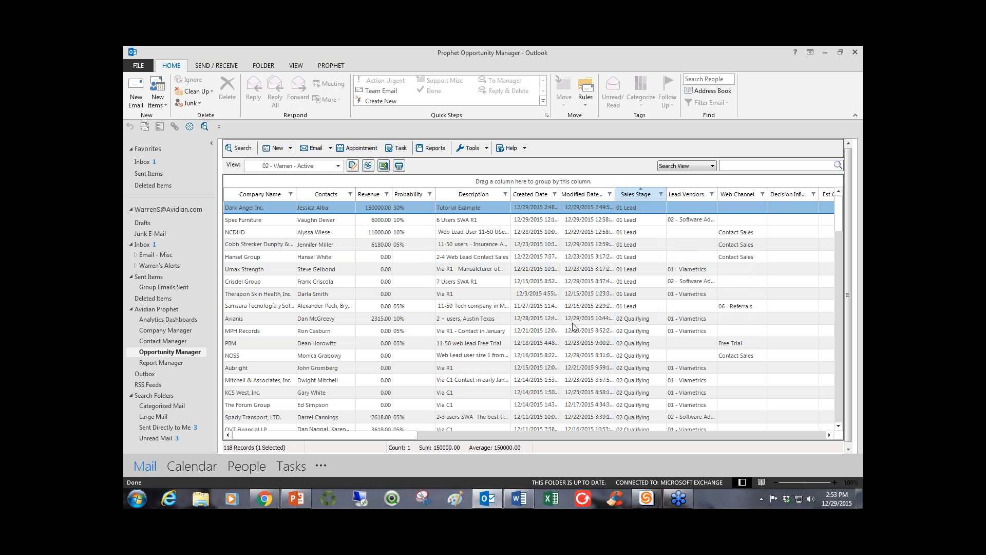
Filter the active opportunities by Sales Stage to show only 05 Proposal.
click(661, 194)
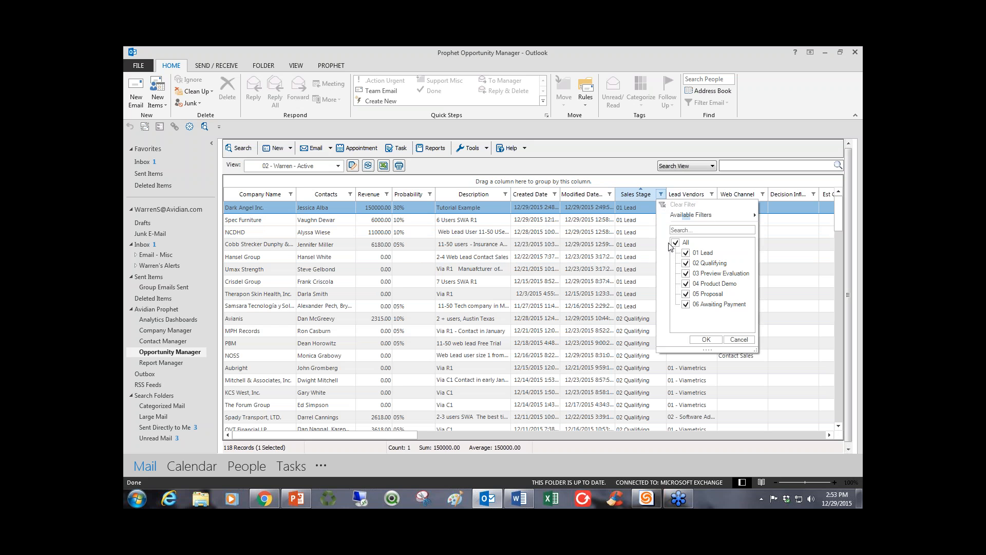
click(674, 243)
click(686, 294)
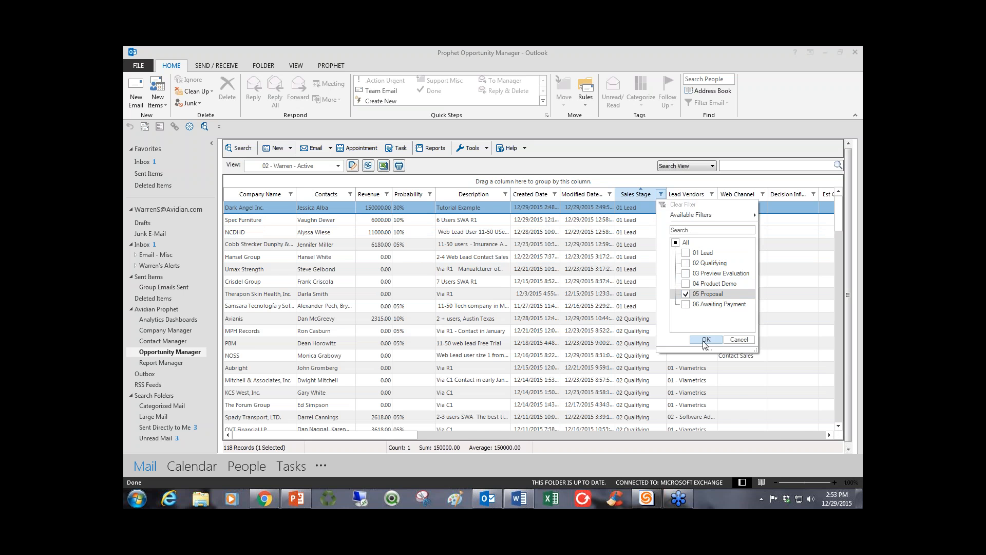
click(706, 340)
Narrow the proposal-stage opportunities by filtering Lead Vendors to 01 - Viametrics.
drag(375, 433, 469, 433)
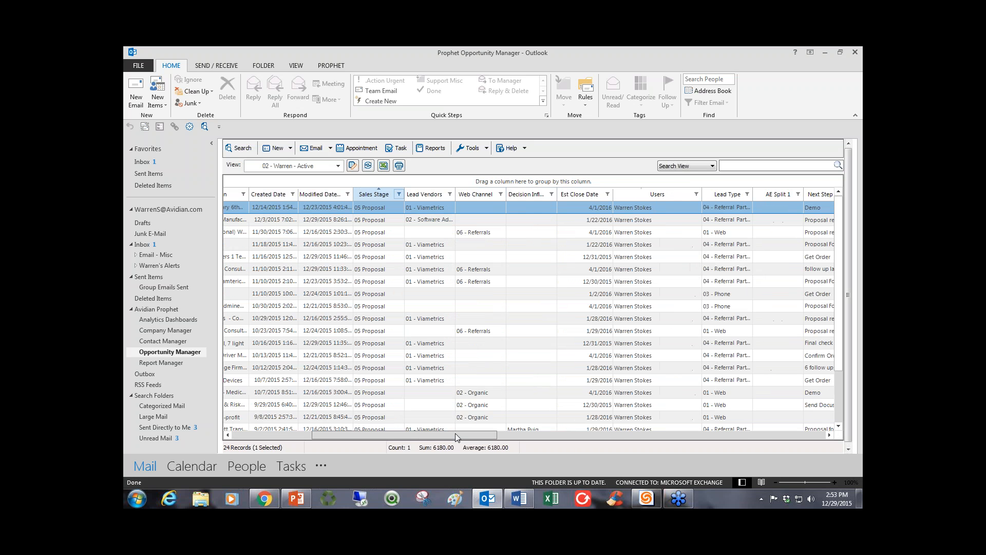
click(450, 196)
click(465, 263)
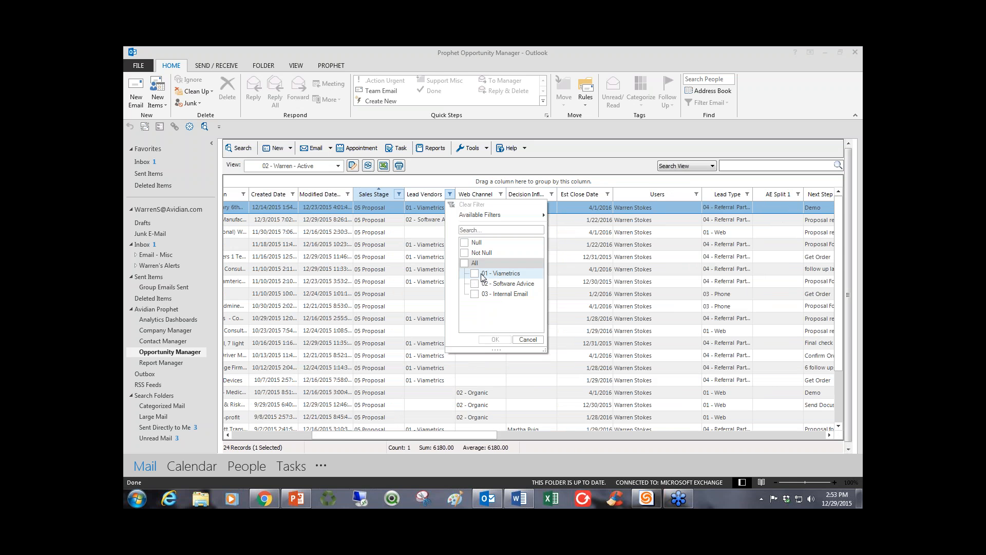
click(475, 273)
click(495, 340)
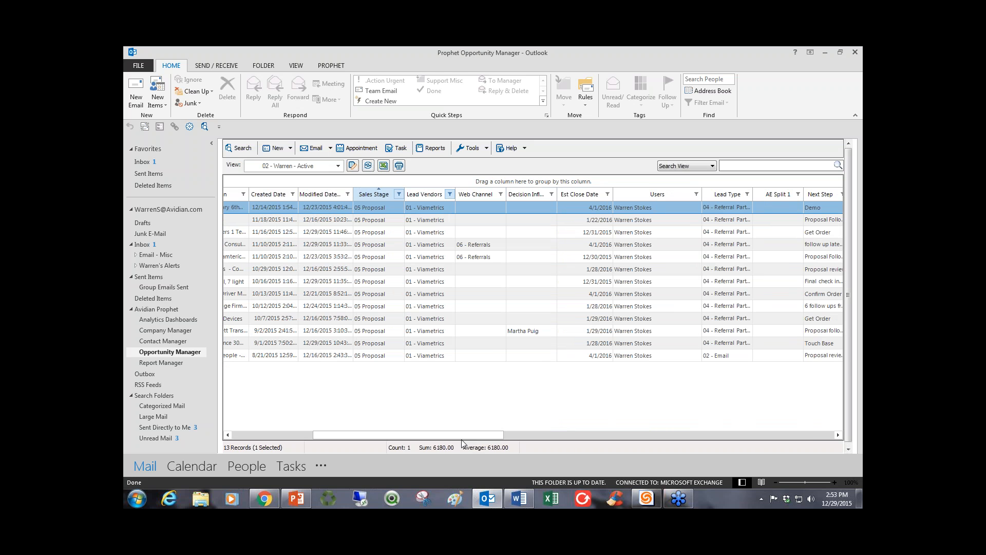
drag(460, 436, 341, 429)
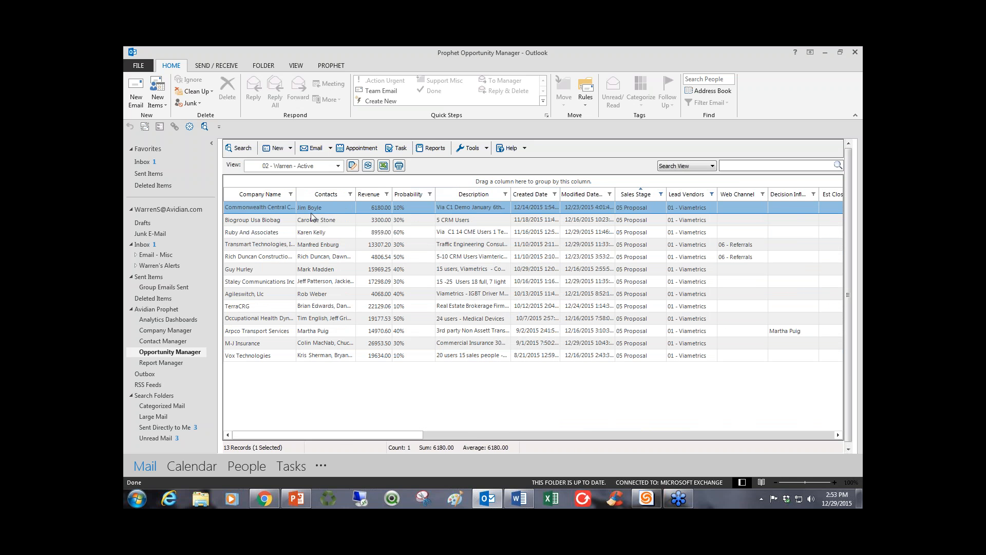
Save the current 02 Active view with its Sales Stage and Lead Vendors filters.
click(338, 166)
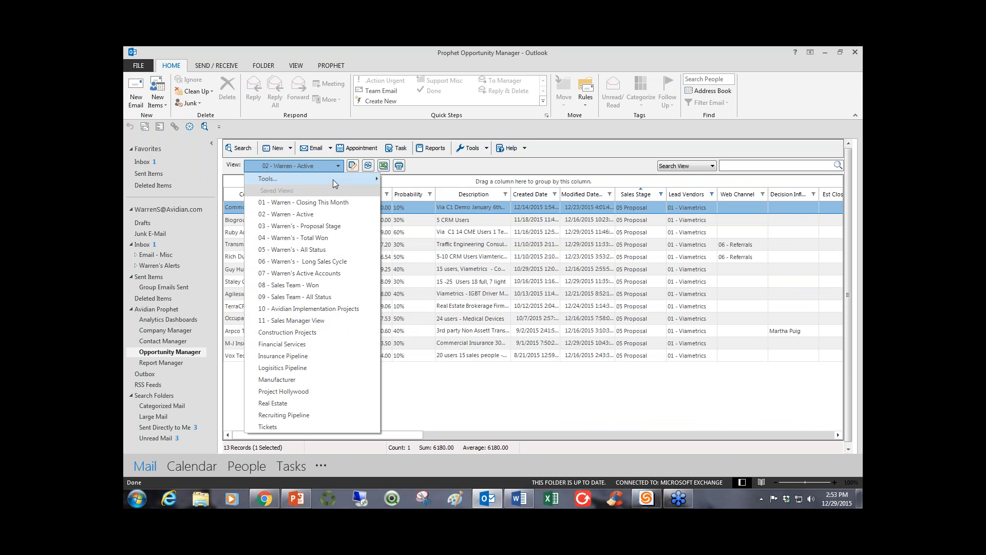
mouse_move(332, 180)
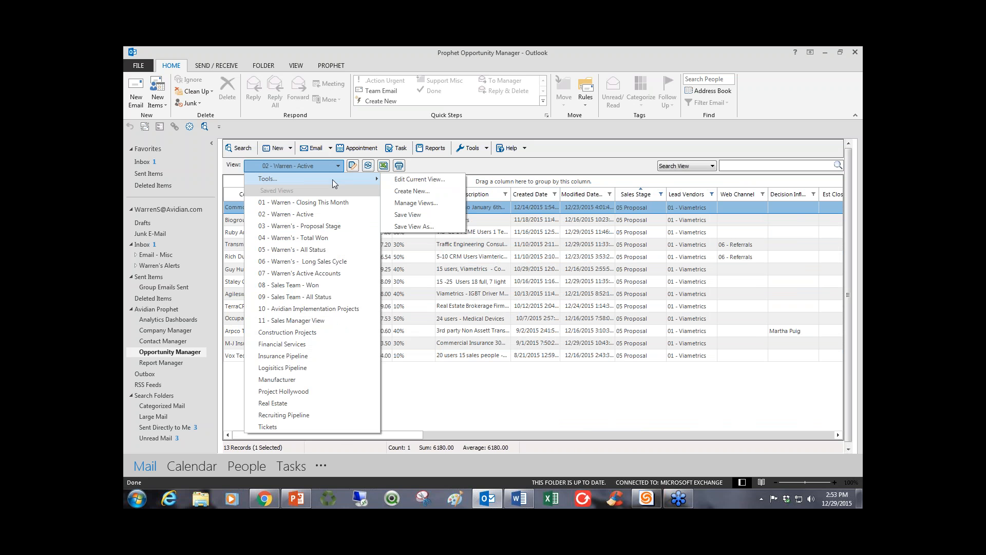
click(407, 215)
click(531, 283)
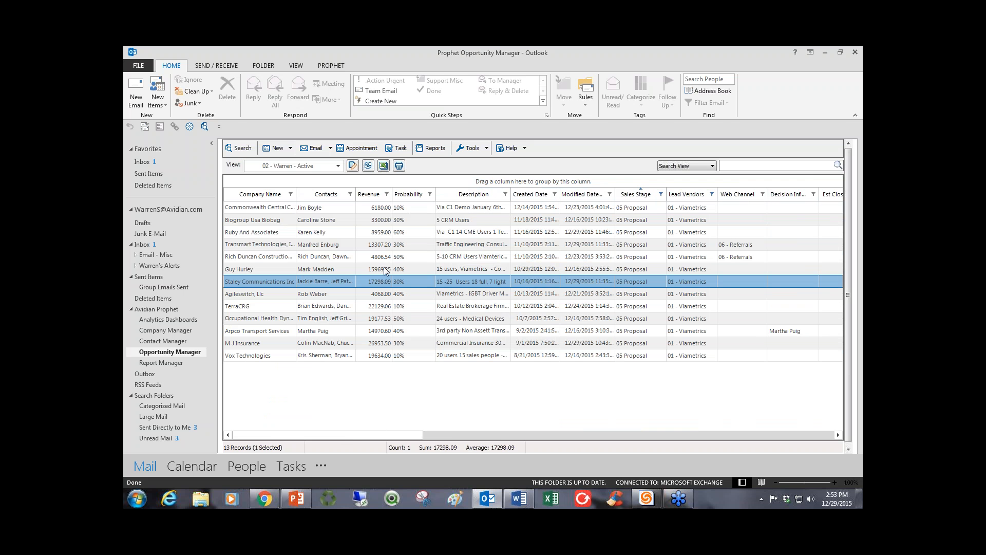
Generate a Word proposal for the 4806.54 construction company opportunity from Proposal - Template Example 2.docx, naming the file Example 83535.
click(344, 258)
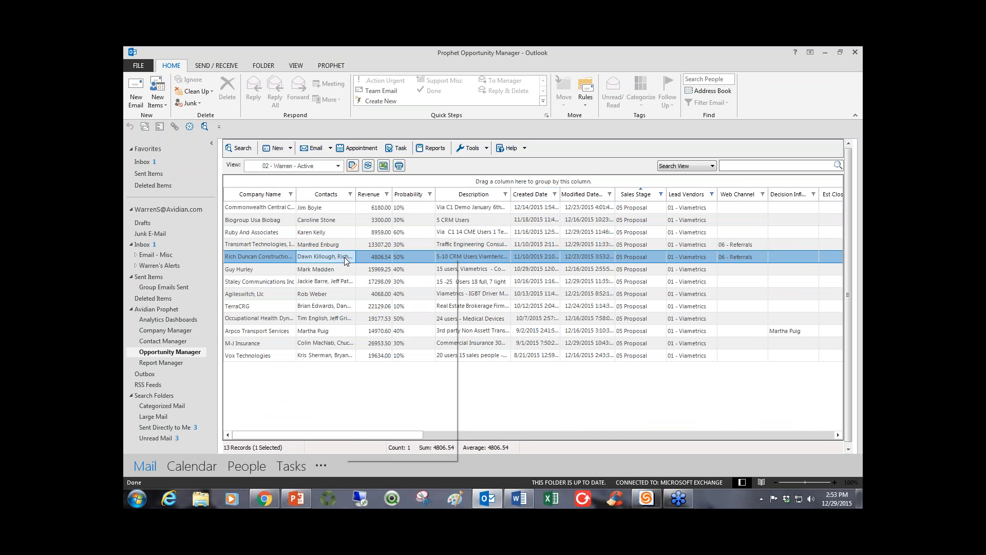
right_click(344, 261)
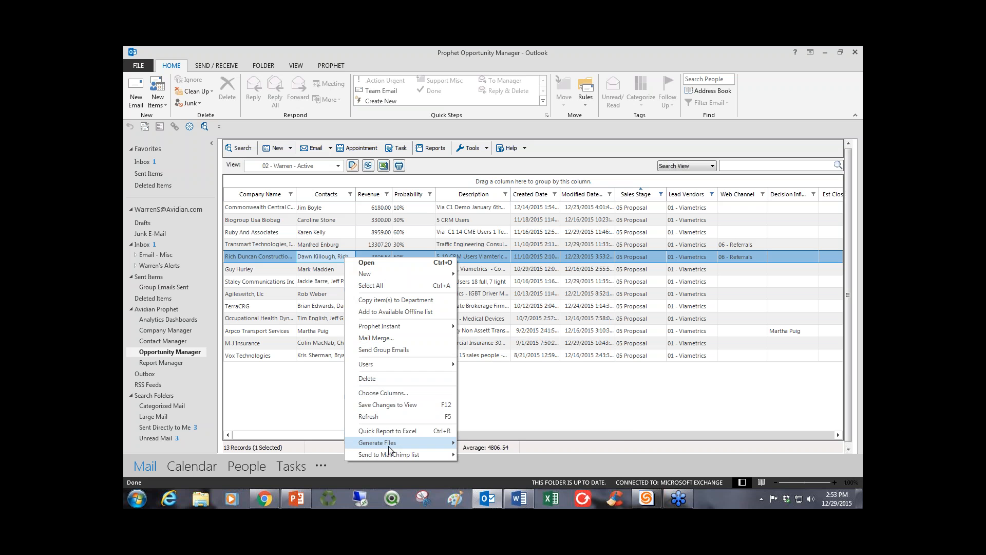
mouse_move(389, 445)
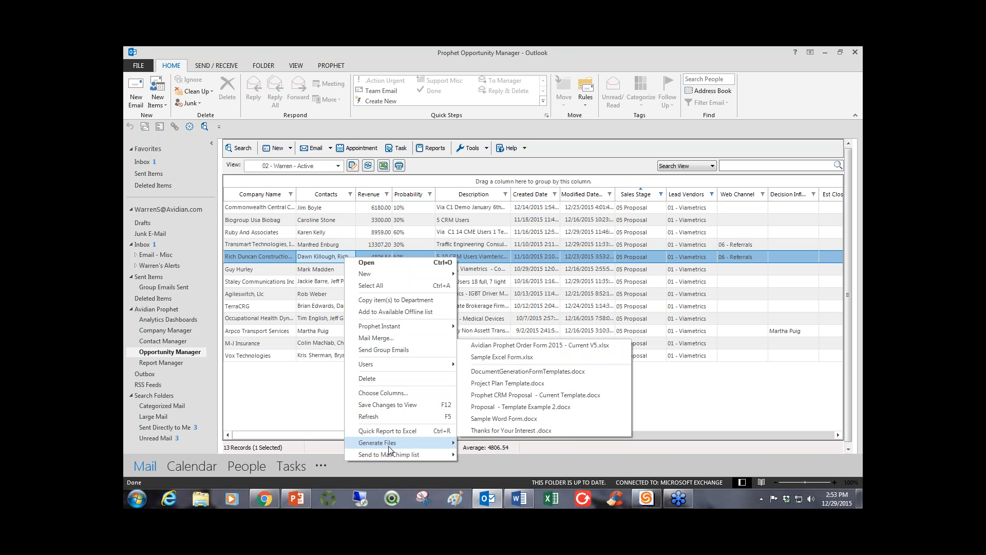
click(509, 407)
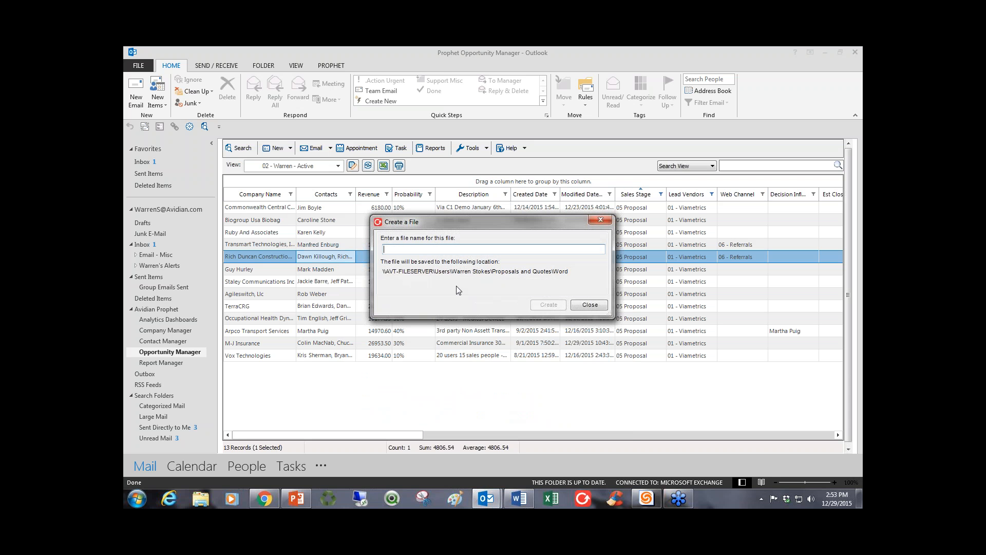
text(Example 83535)
click(549, 307)
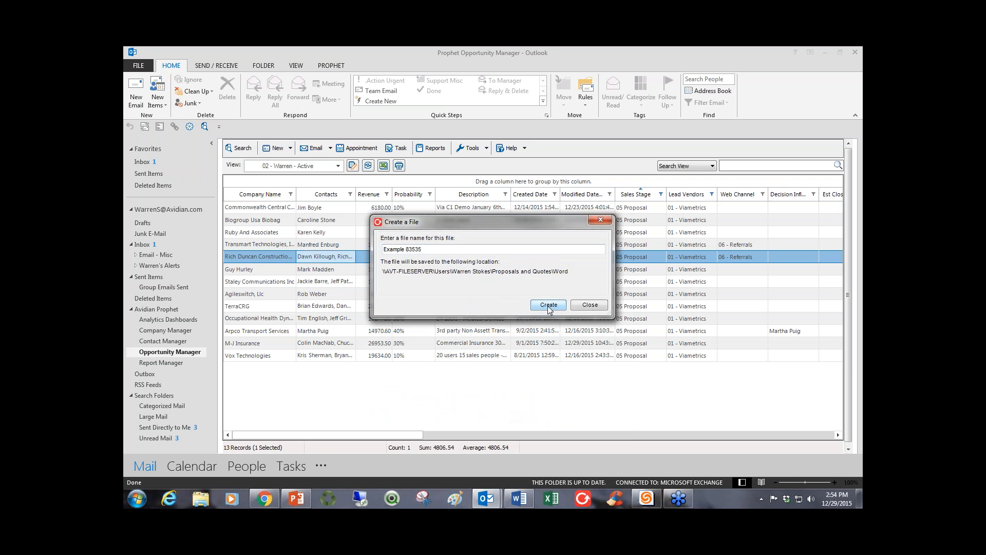
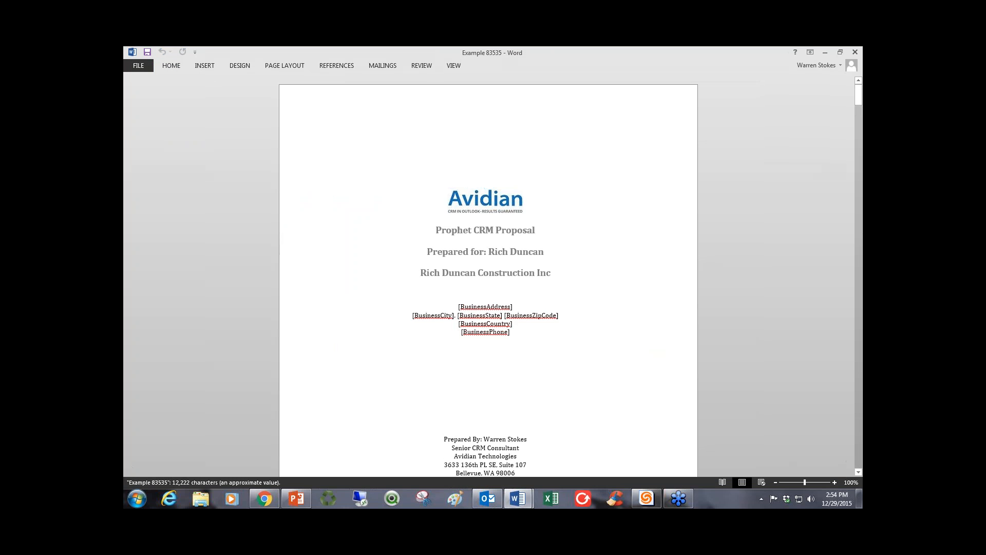
Review the generated Example 83535 proposal from the cover page through the Data Migration & Integration section.
scroll(500, 354, down, 20)
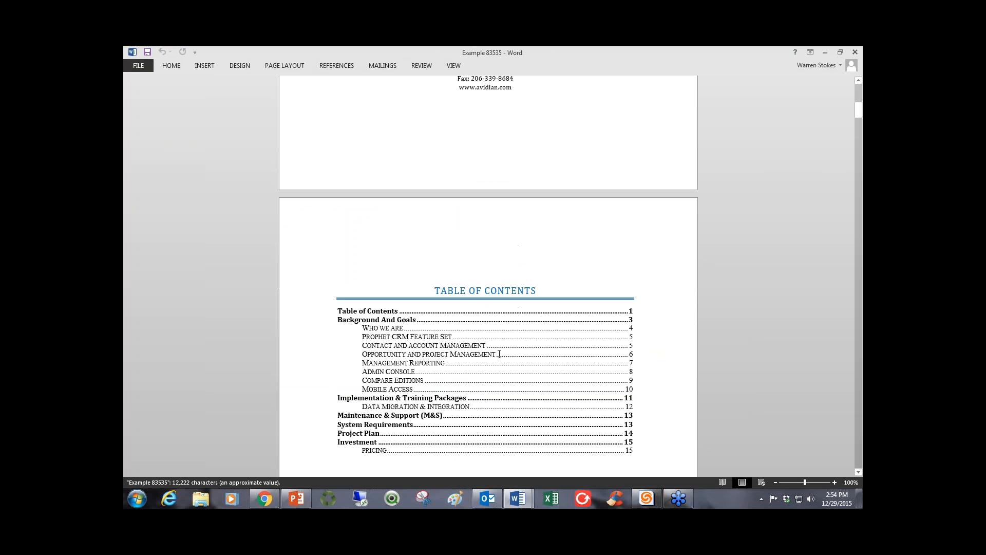
scroll(499, 354, down, 15)
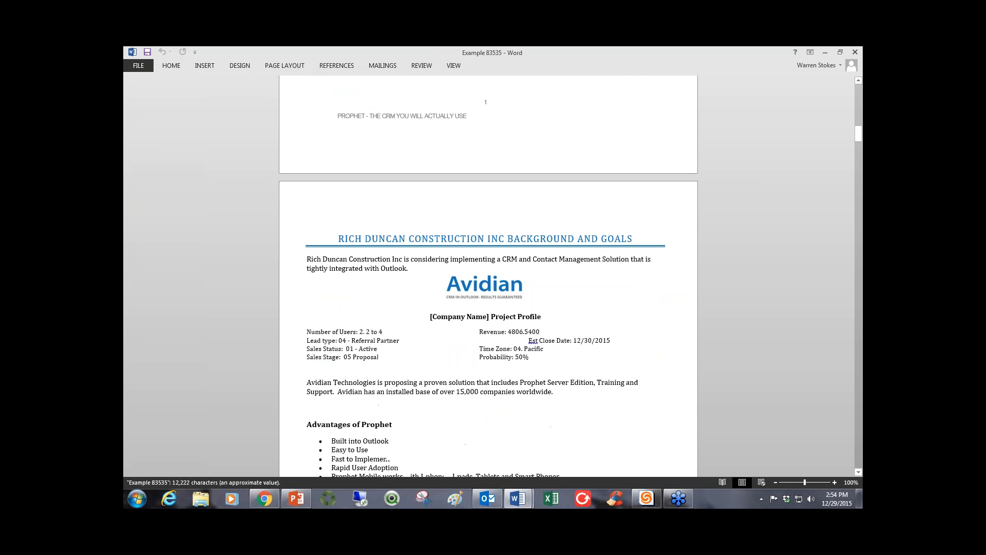
scroll(488, 277, down, 11)
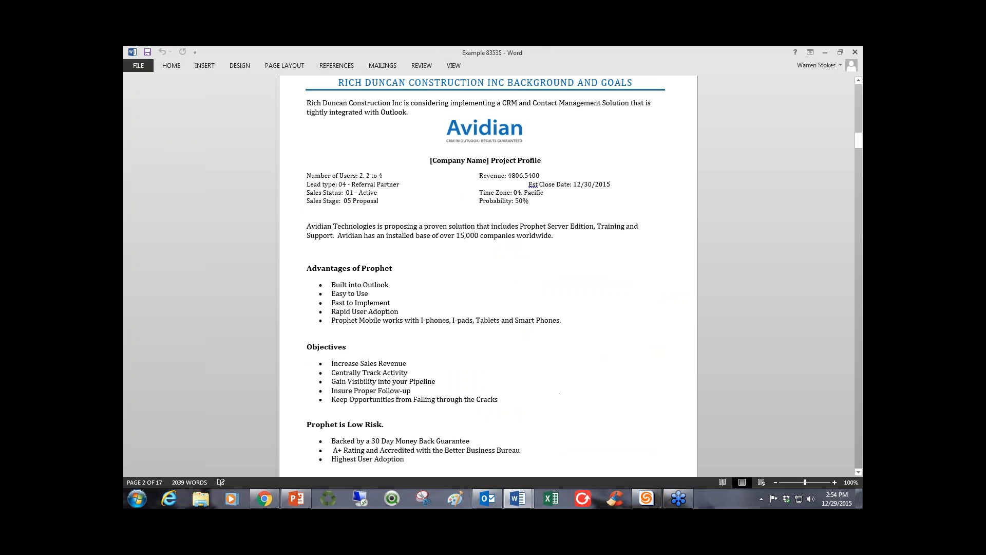
scroll(488, 277, down, 15)
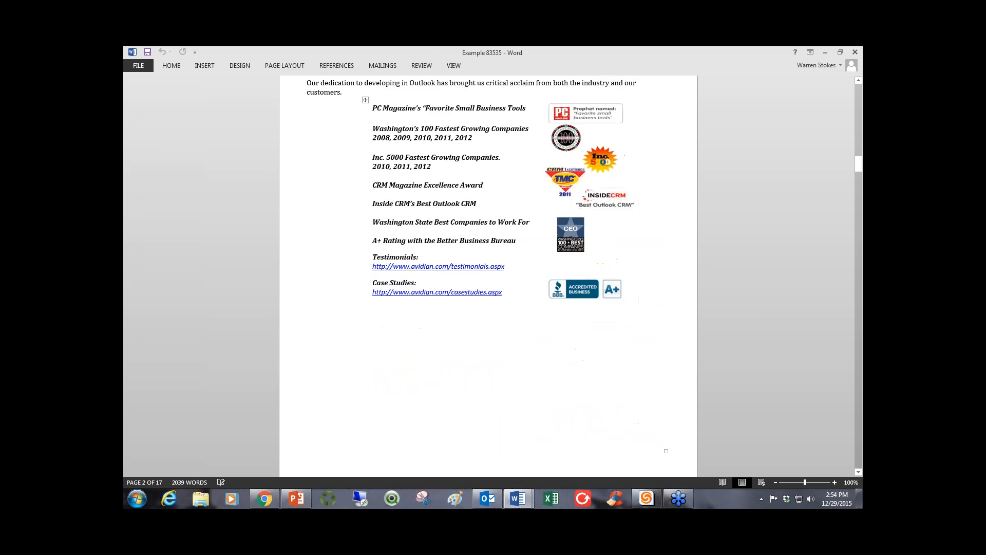
scroll(488, 278, down, 16)
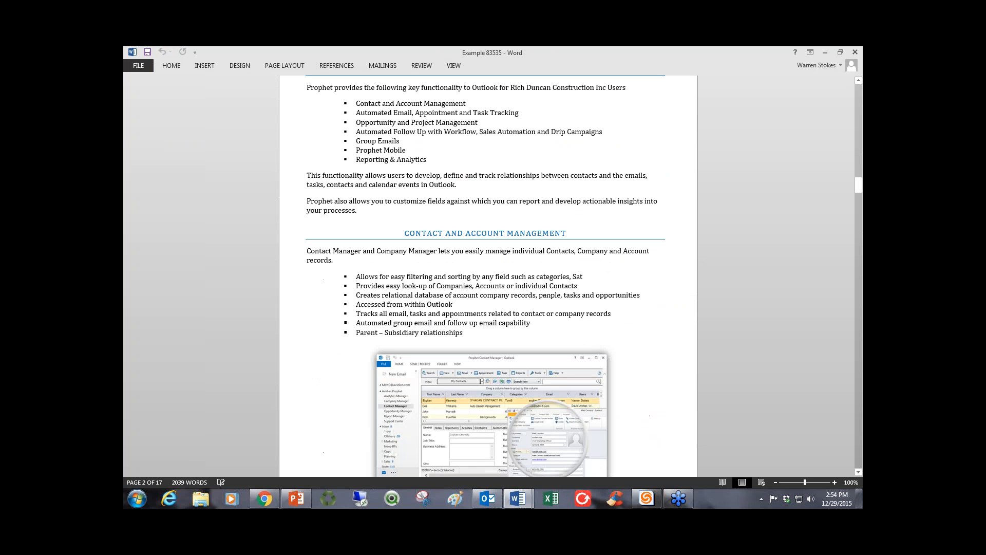
scroll(488, 278, down, 17)
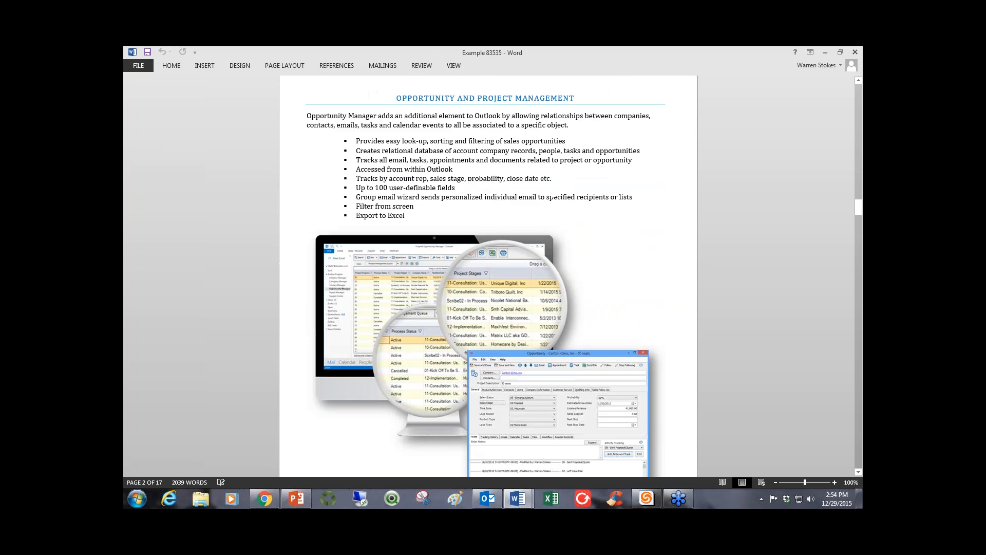
scroll(488, 278, down, 15)
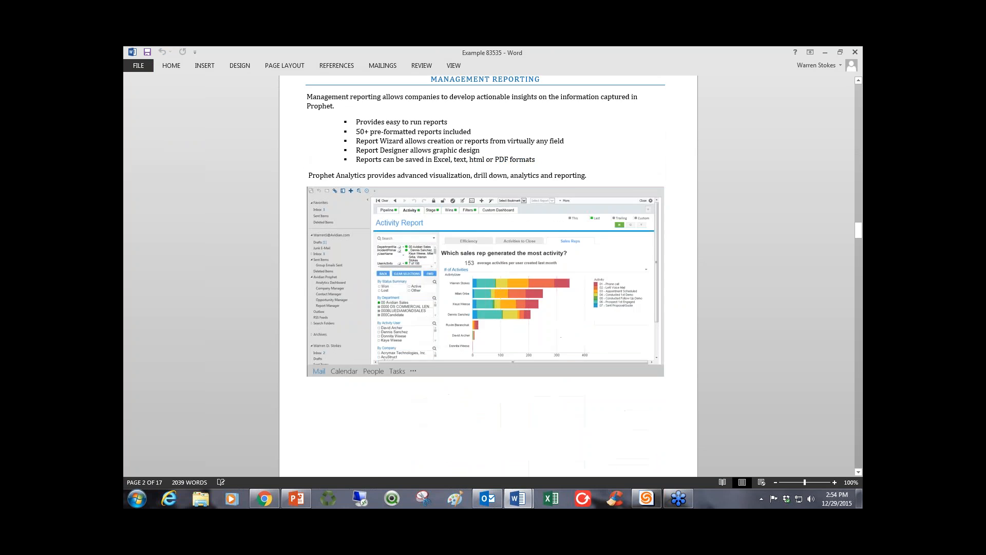
scroll(488, 277, down, 15)
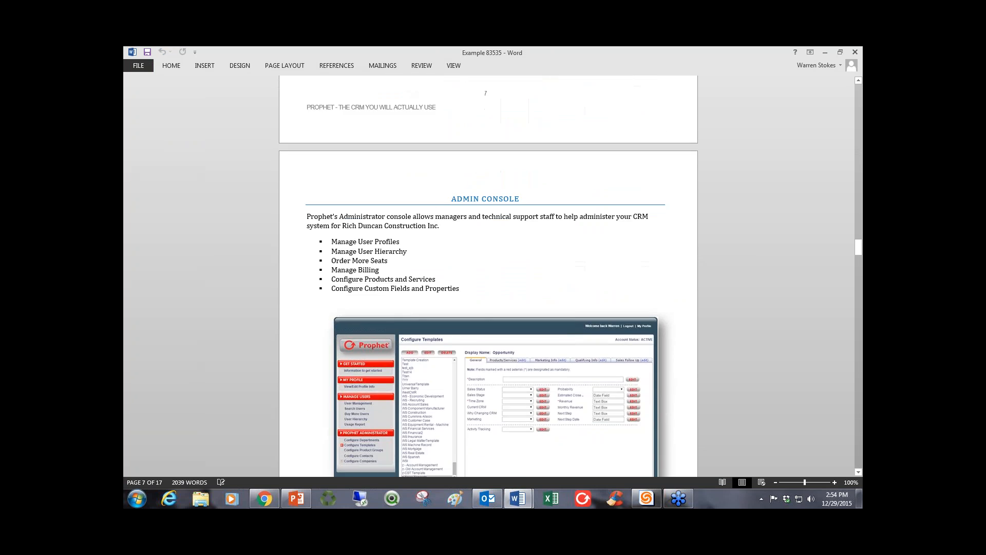
scroll(488, 278, down, 15)
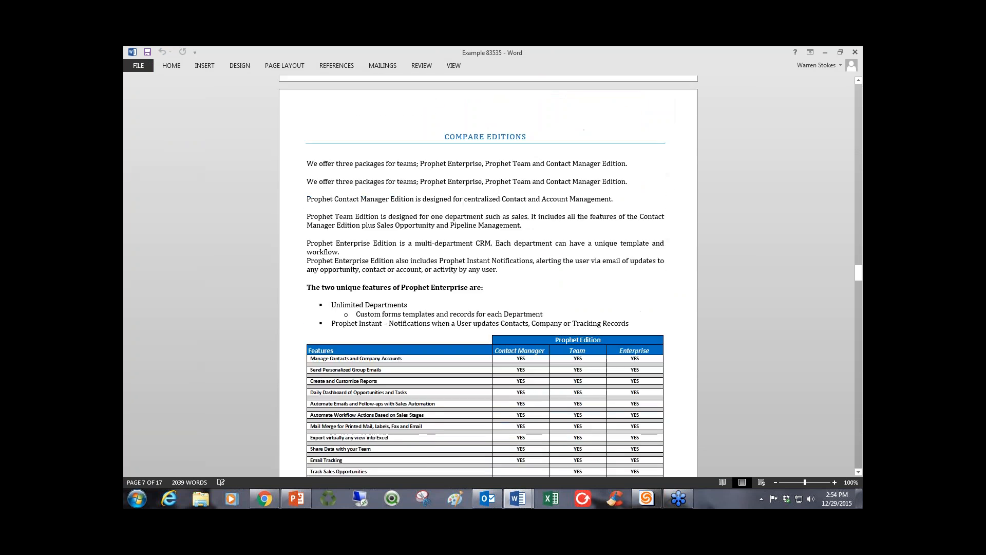
scroll(488, 278, down, 15)
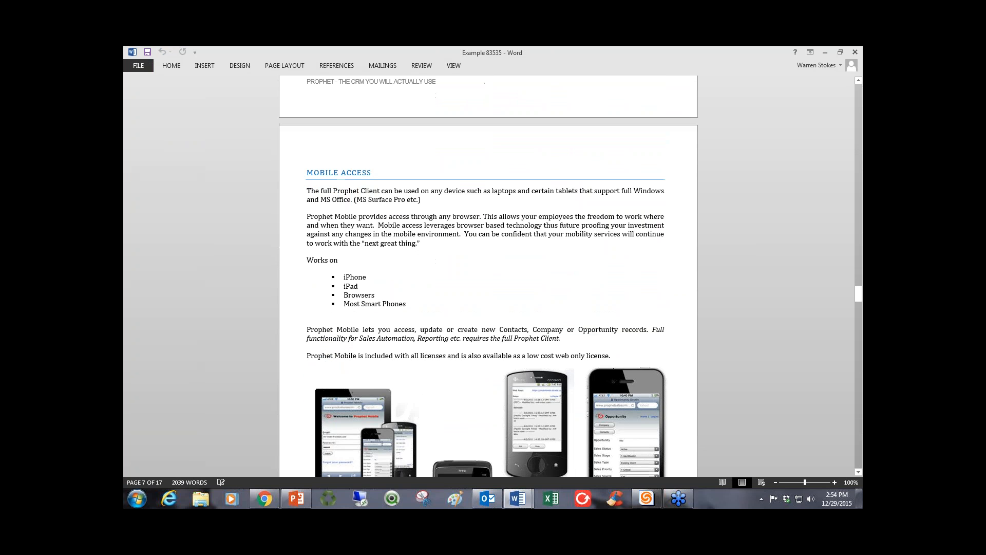
scroll(488, 278, down, 15)
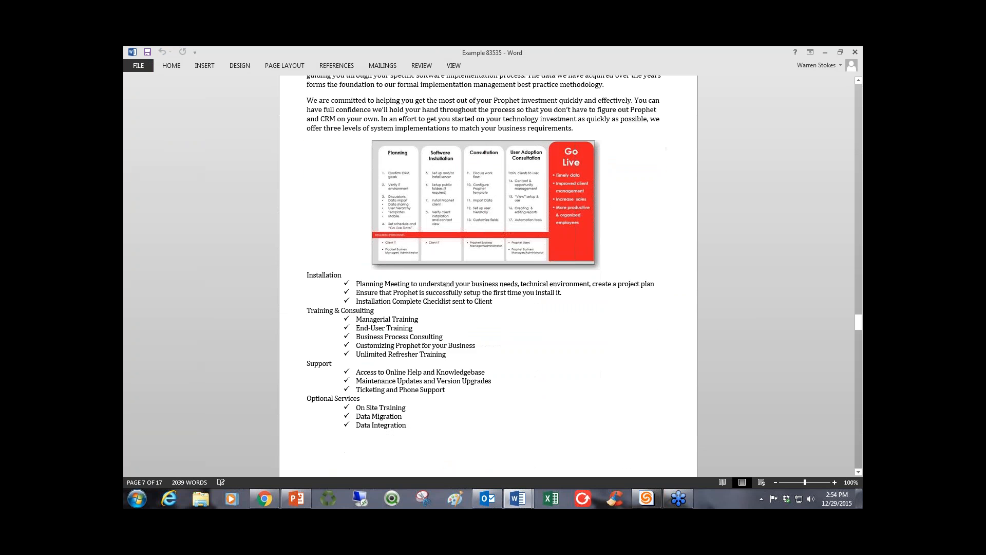
scroll(488, 278, down, 8)
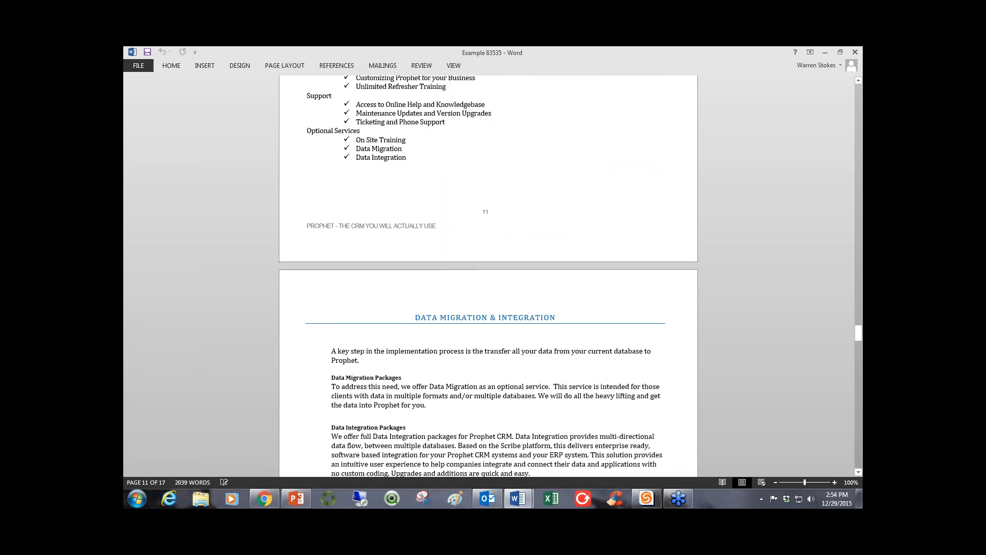
scroll(488, 278, down, 2)
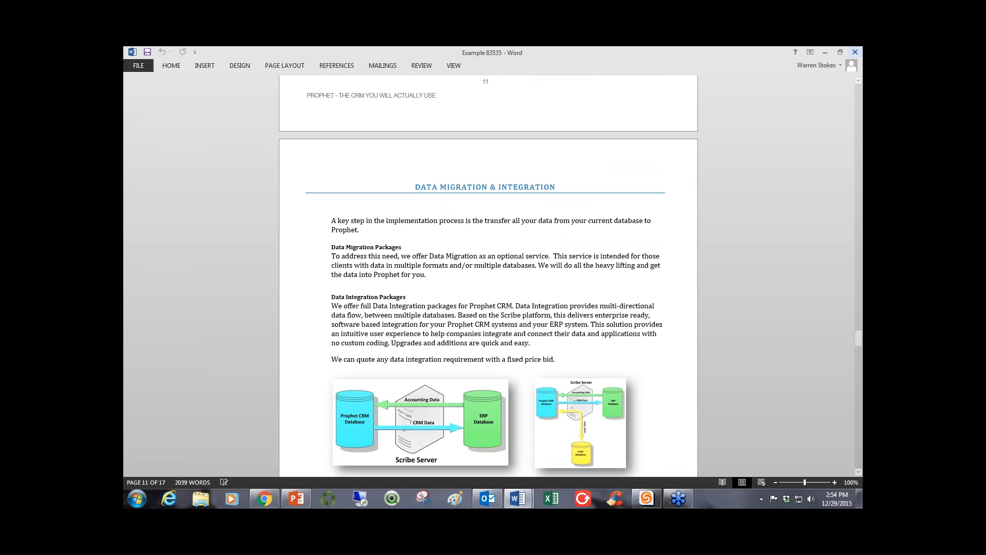
Close the Example 83535 proposal and the blank Document1, discarding the changes to Document1.
click(854, 54)
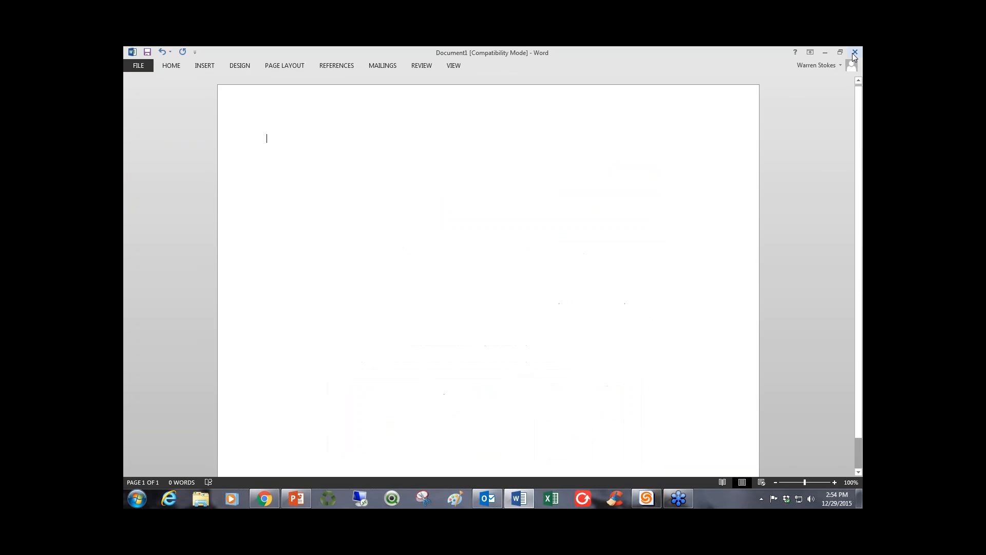
click(853, 54)
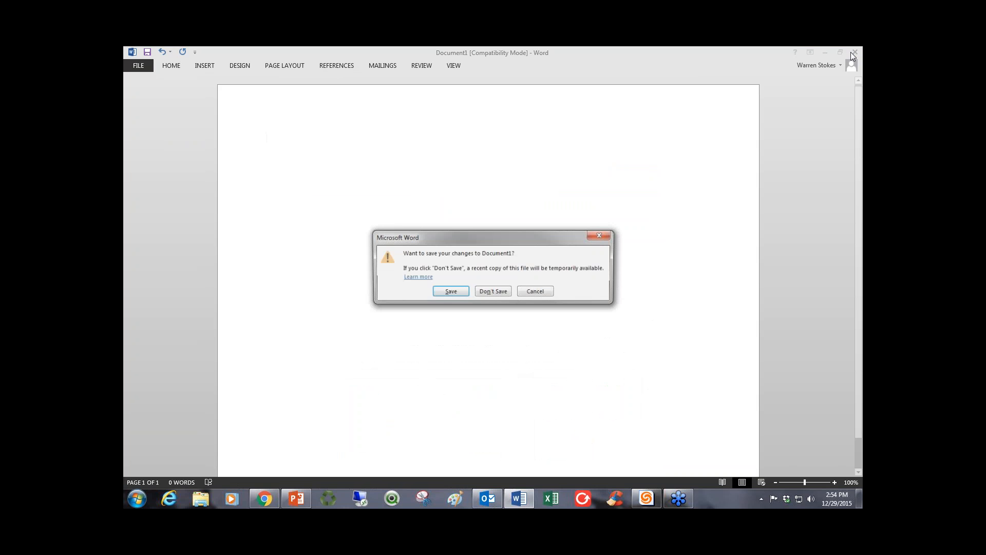
click(488, 290)
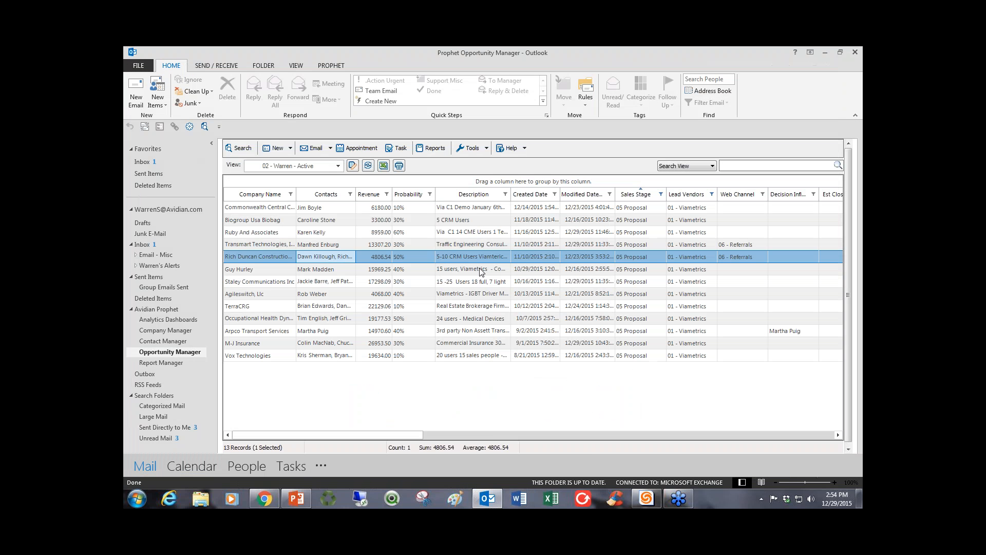
right_click(476, 258)
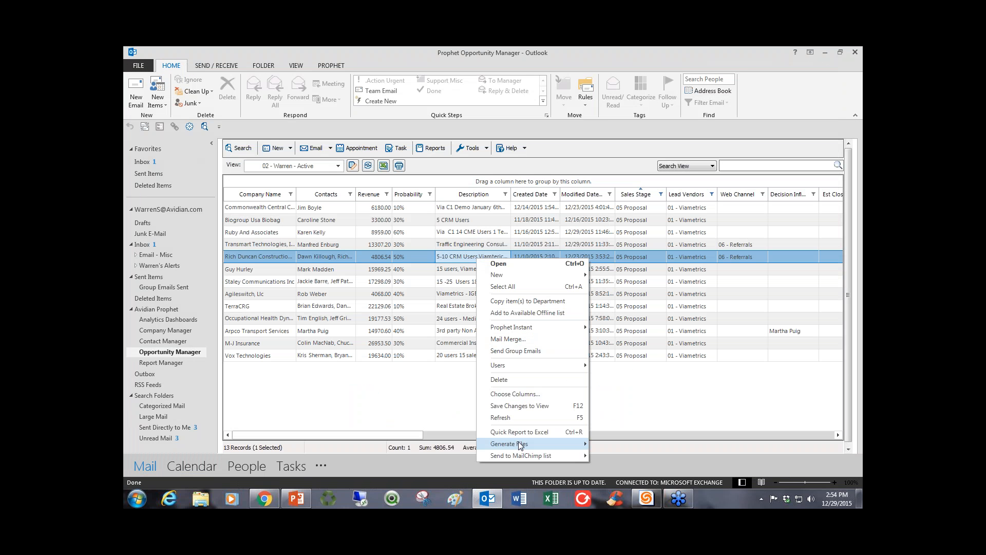
mouse_move(520, 445)
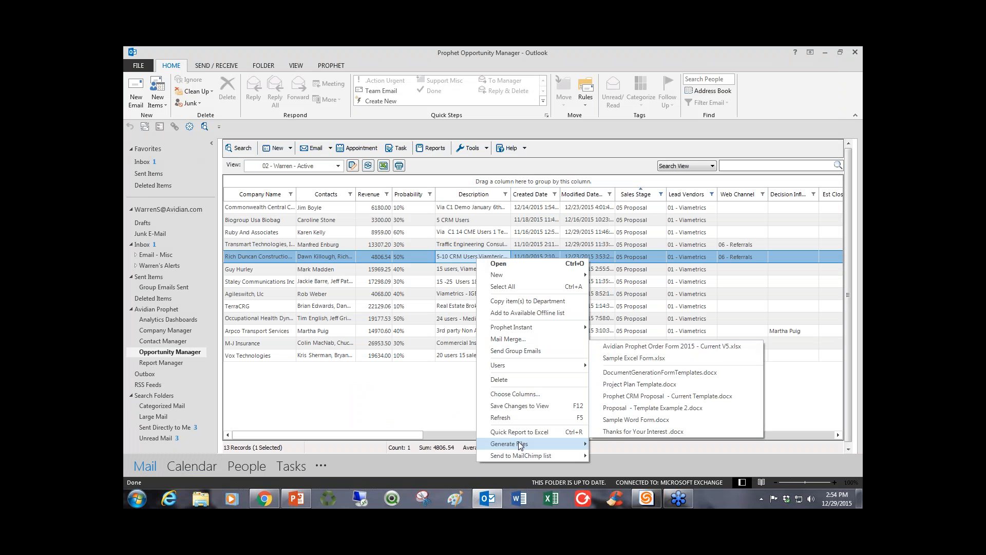
click(627, 347)
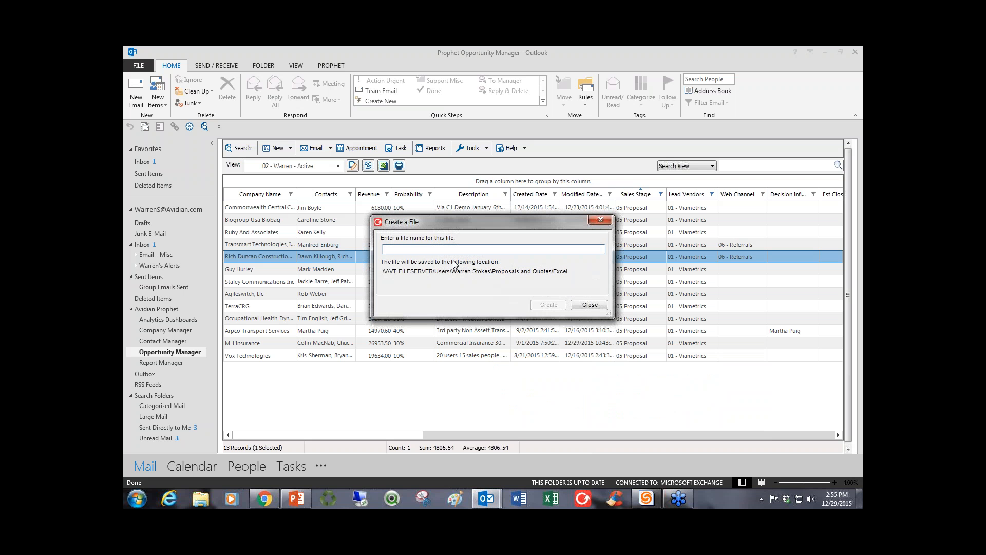
text(Quote 5745356356)
click(549, 305)
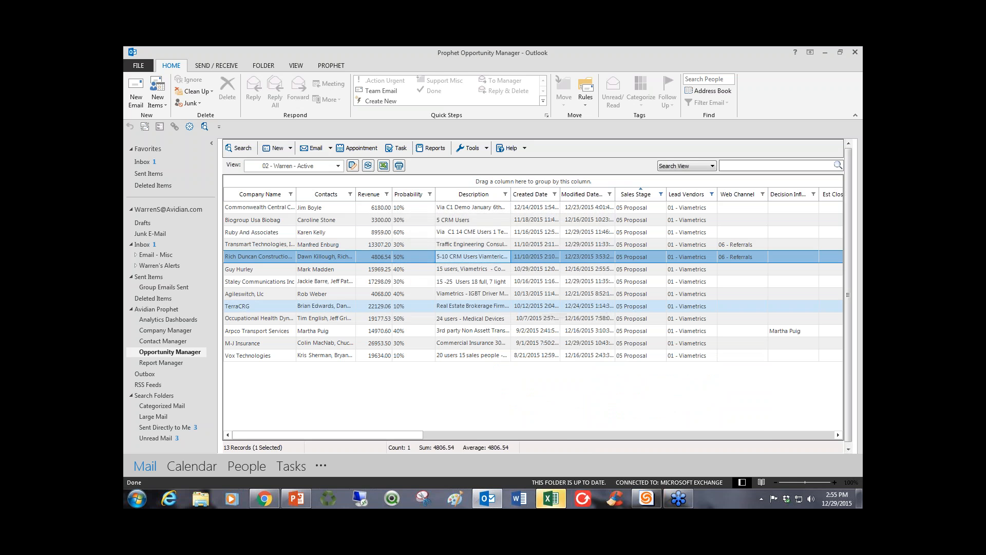
Switch to the generated quote workbook in Excel and maximize its window.
click(550, 501)
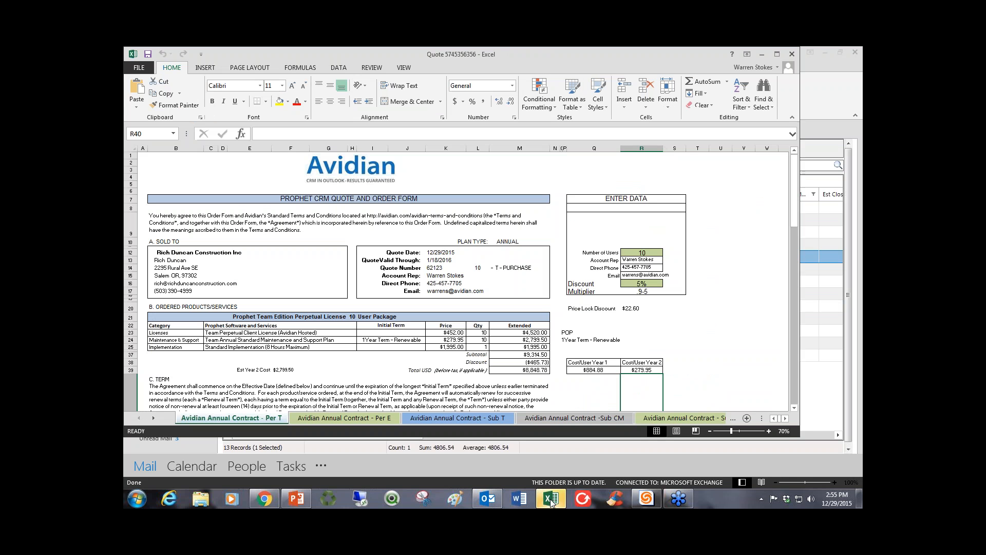
click(620, 186)
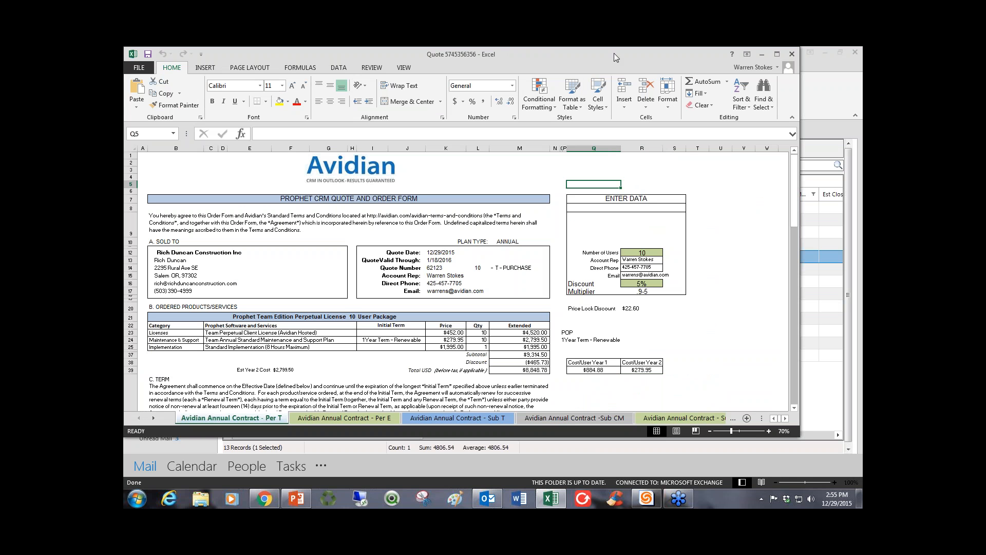
click(777, 54)
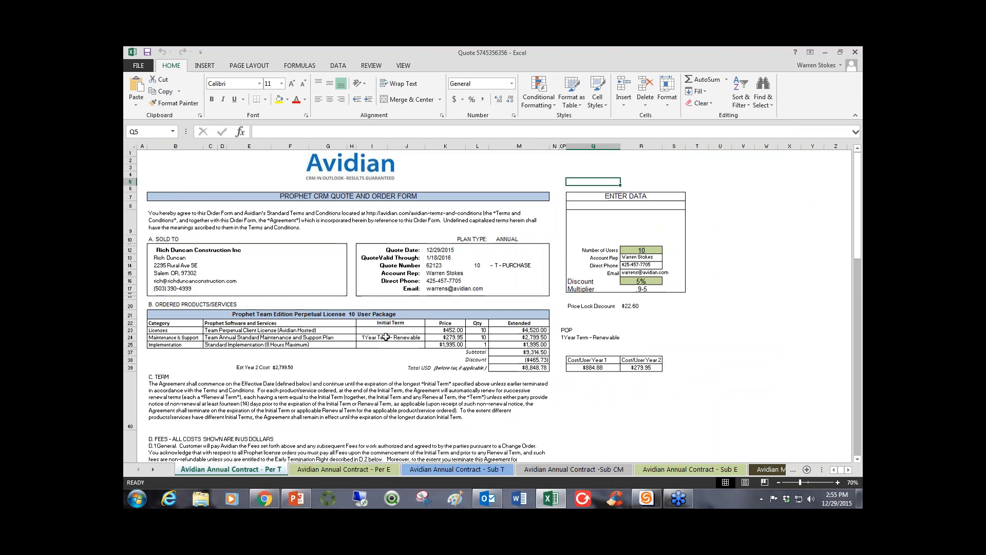
Preview the printout of the Prophet CRM quote and order form, then return to the worksheet.
click(139, 66)
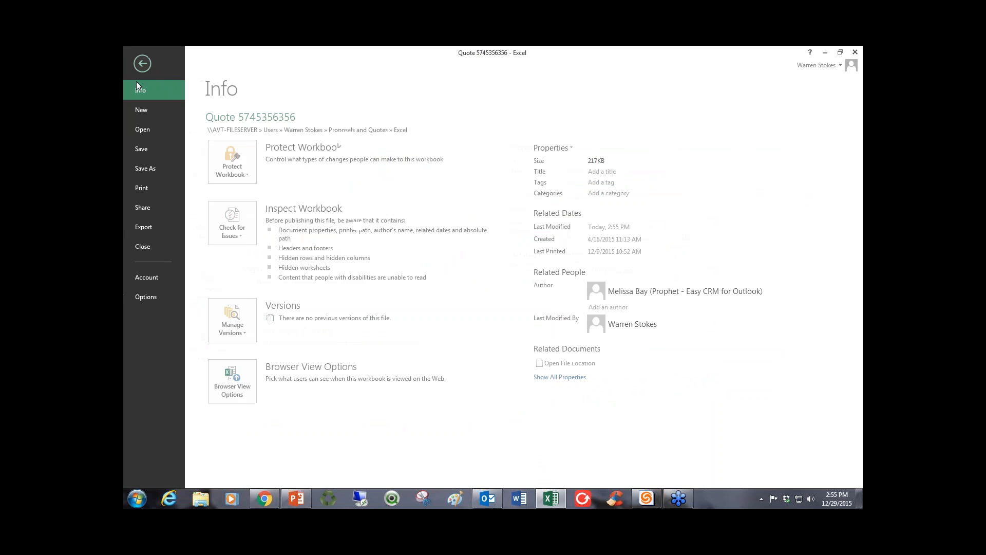
click(143, 188)
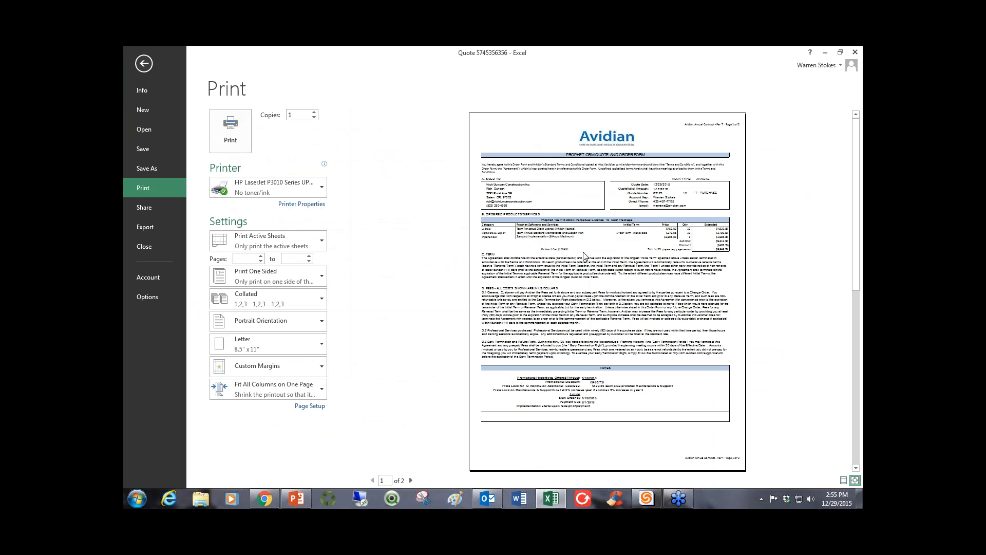
click(143, 64)
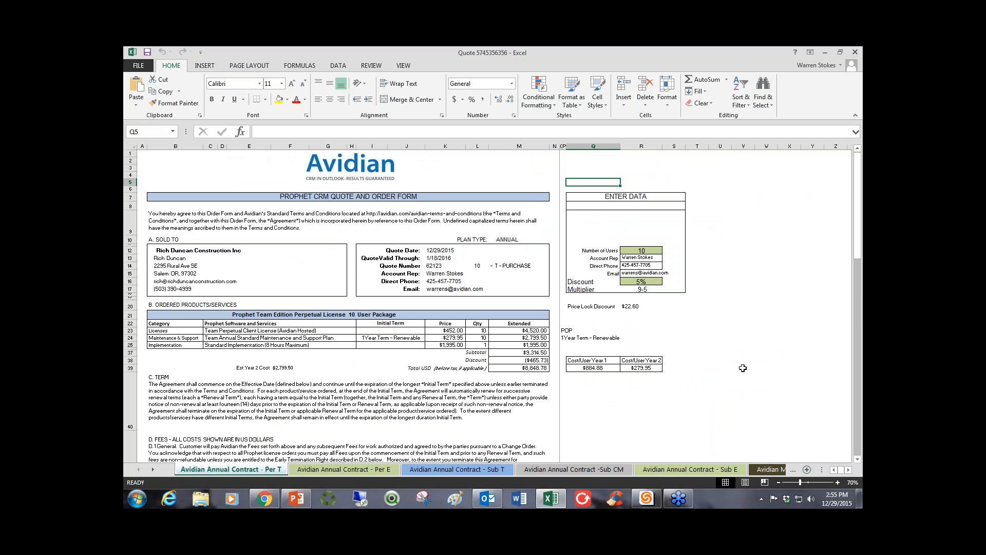
Highlight the order form's product pricing lines and its customer and quote details, then clear the selection.
click(743, 368)
drag(165, 344, 544, 368)
drag(157, 250, 524, 363)
click(674, 352)
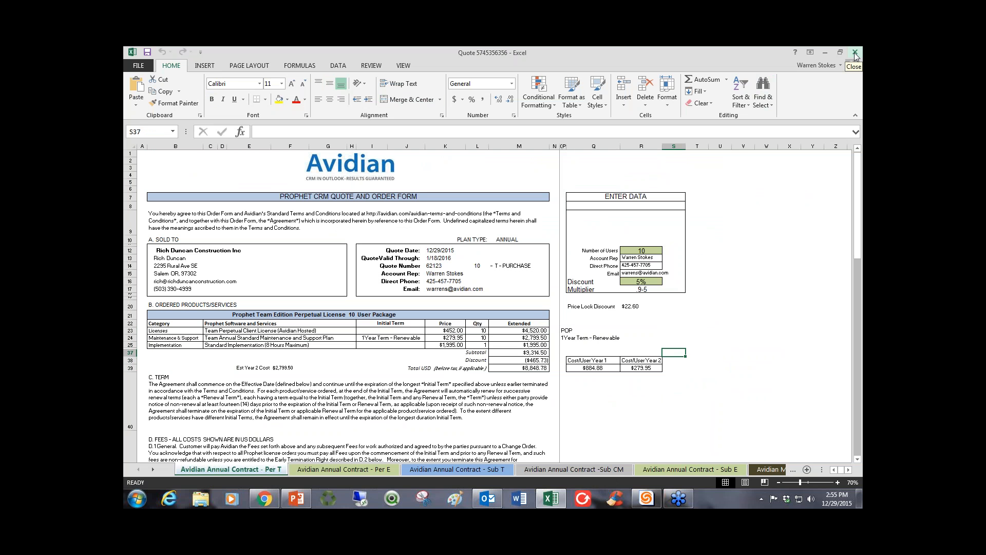
Open the TCO 4 Years worksheet and examine its perpetual license pricing tables and cost comparison charts.
click(152, 470)
click(152, 469)
click(152, 470)
click(152, 470)
click(152, 470)
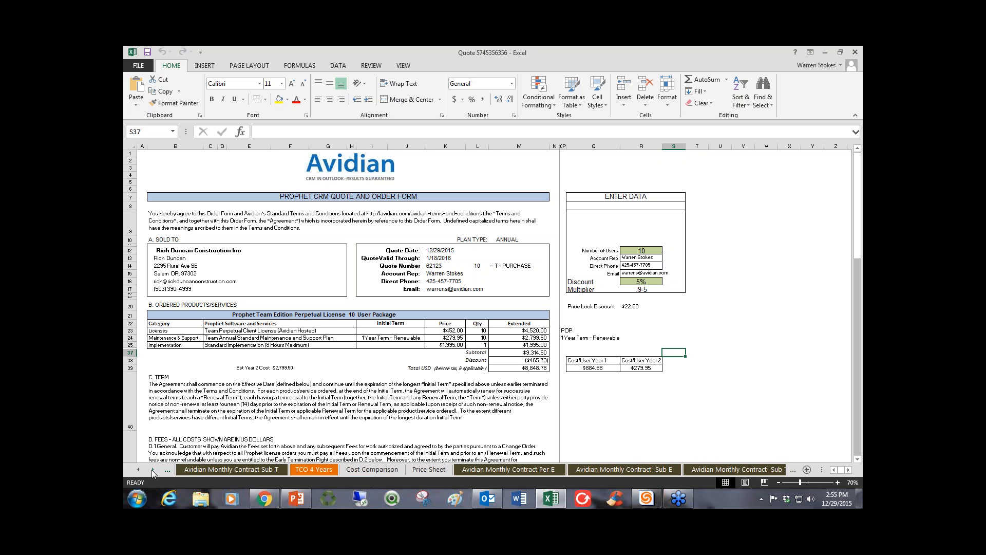
click(152, 469)
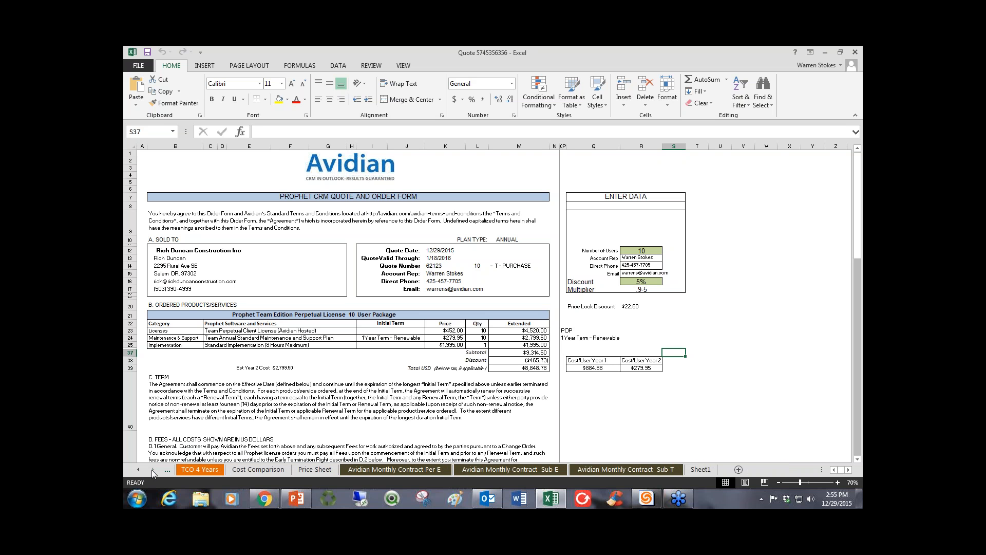
click(197, 469)
scroll(423, 305, up, 14)
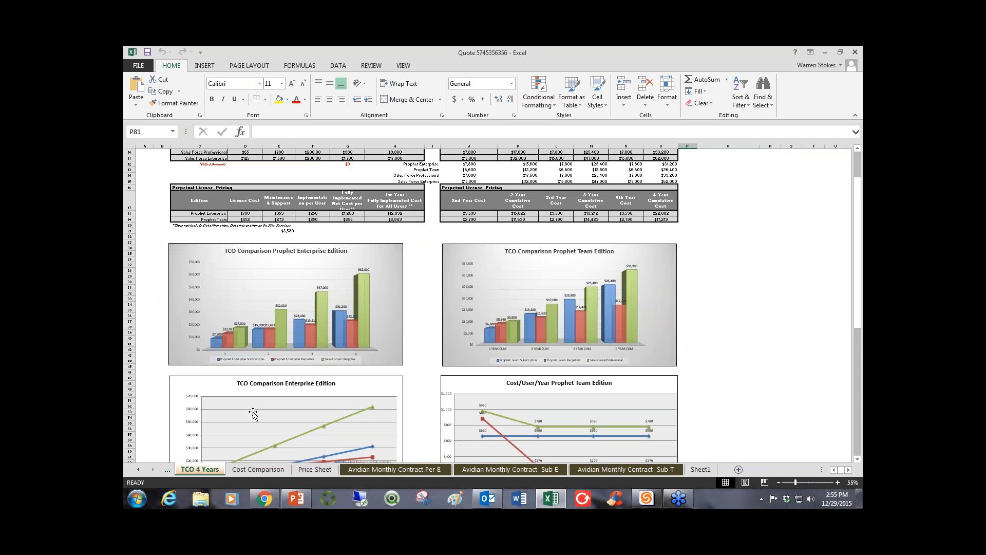
Preview the printout of the TCO 4 Years worksheet, then close the quote workbook.
click(136, 67)
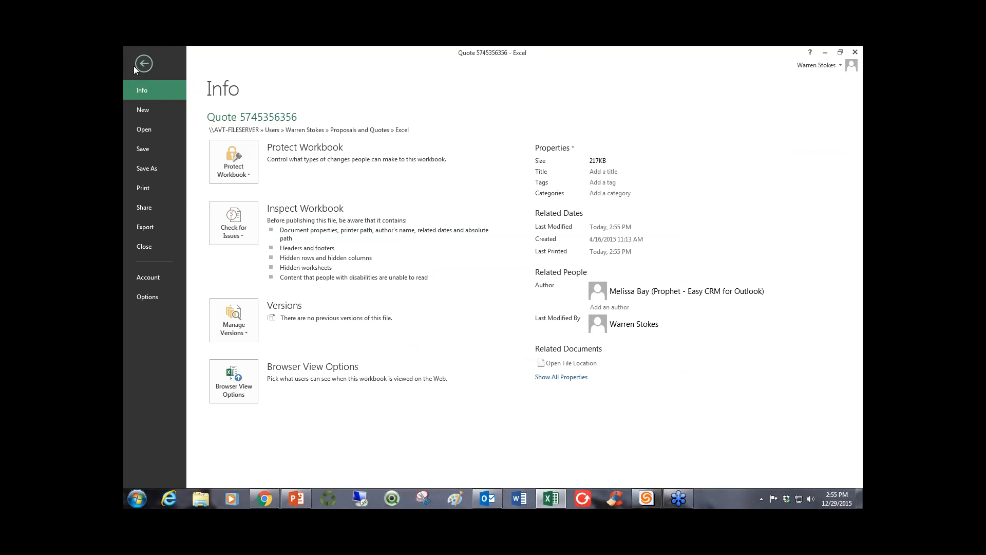
click(145, 188)
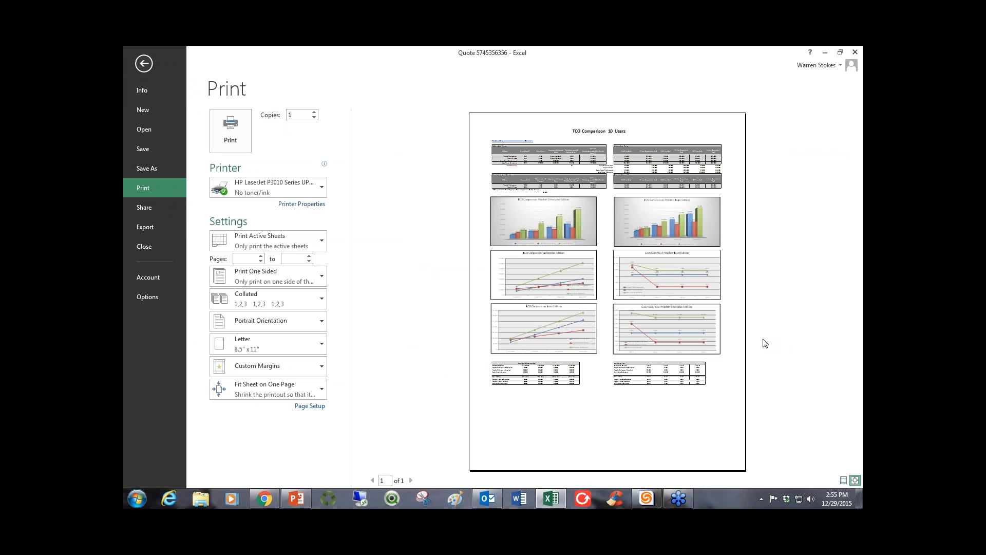
click(147, 63)
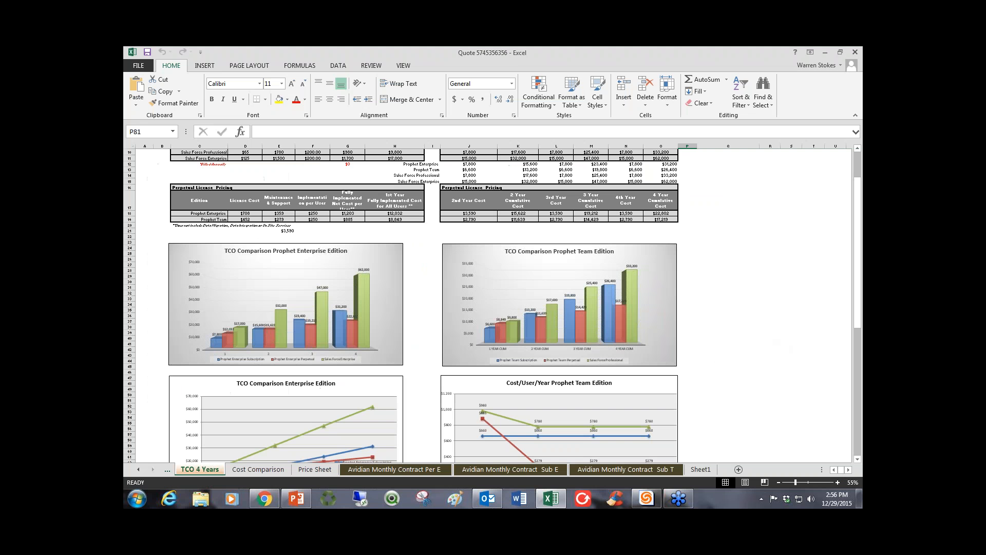
click(854, 52)
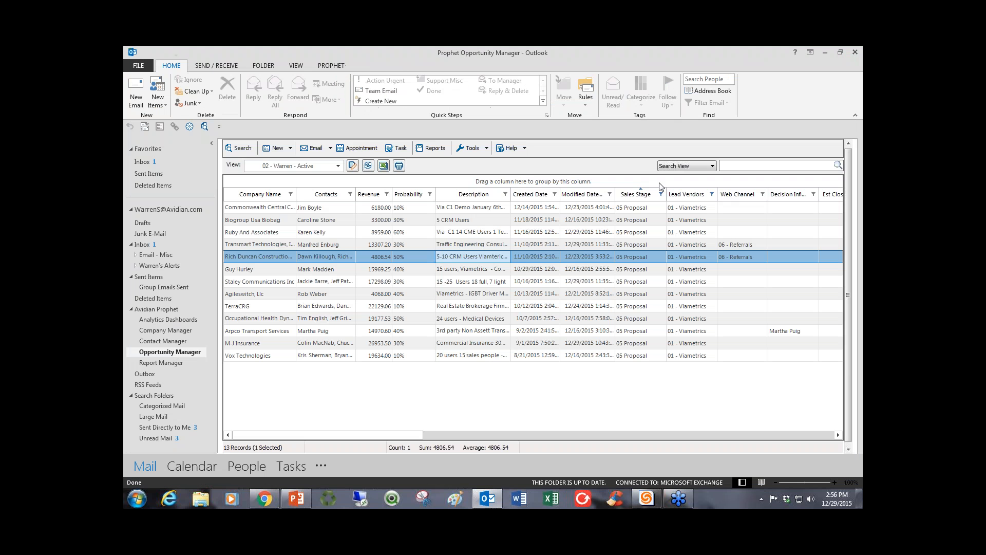
Highlight all the opportunities listed in the active proposals view.
drag(366, 207, 329, 375)
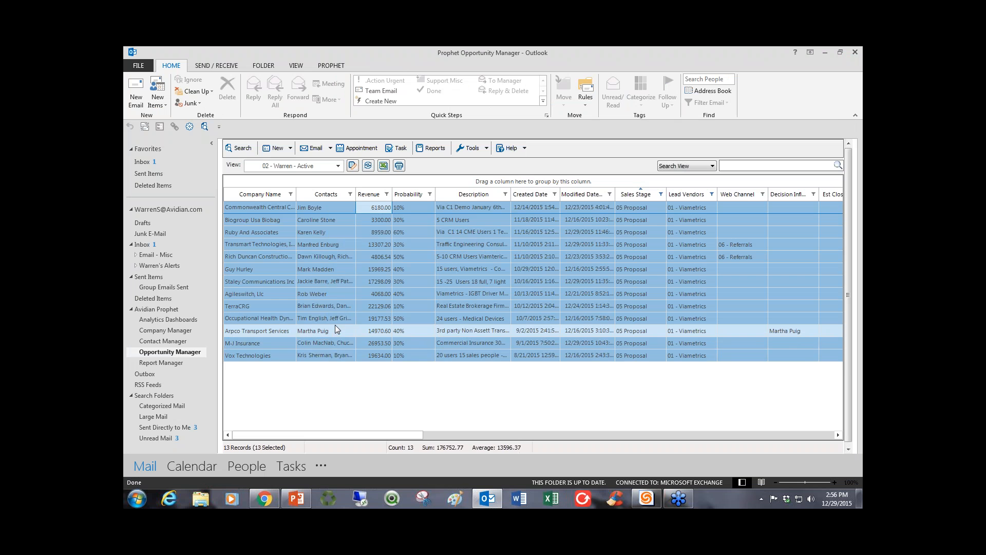
click(335, 326)
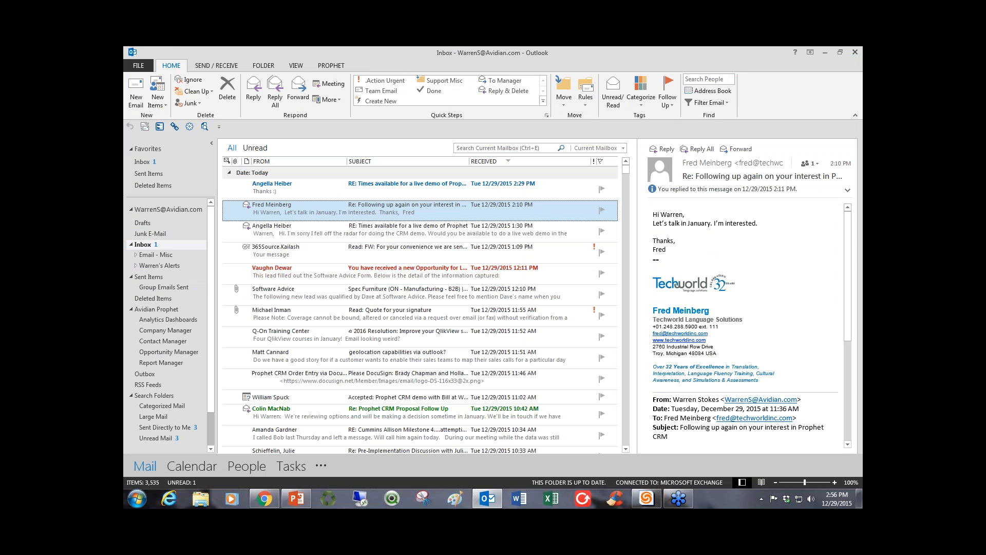
Open the Company Manager and log two tracked notes for NRV Inc.: 01 - Phone call and 02 - Left Voice Mail.
click(162, 331)
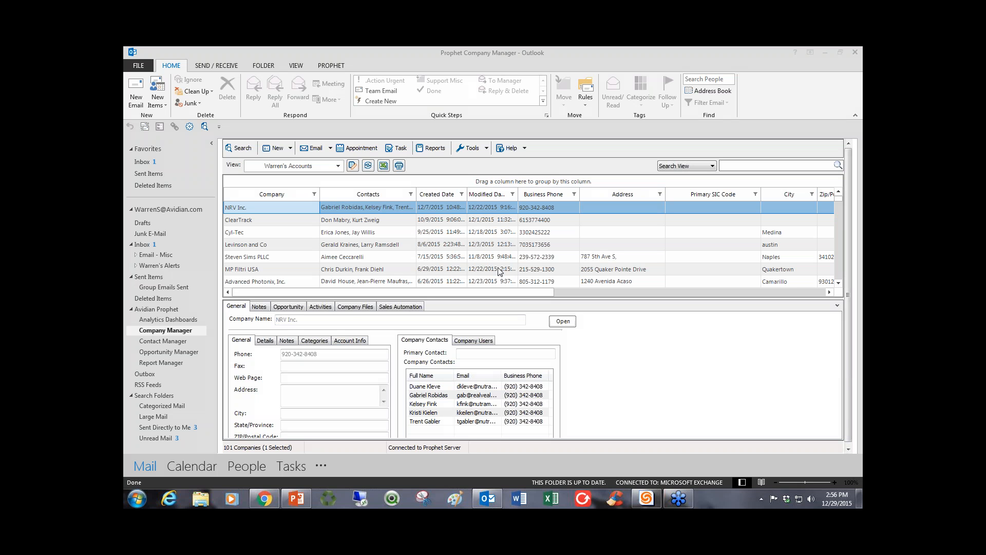
click(260, 306)
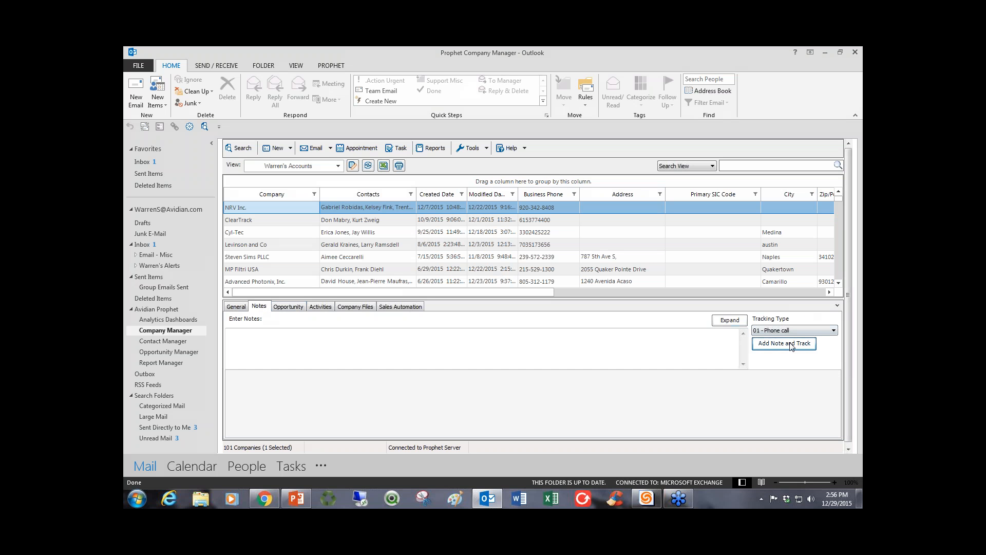
click(784, 342)
click(784, 335)
click(783, 344)
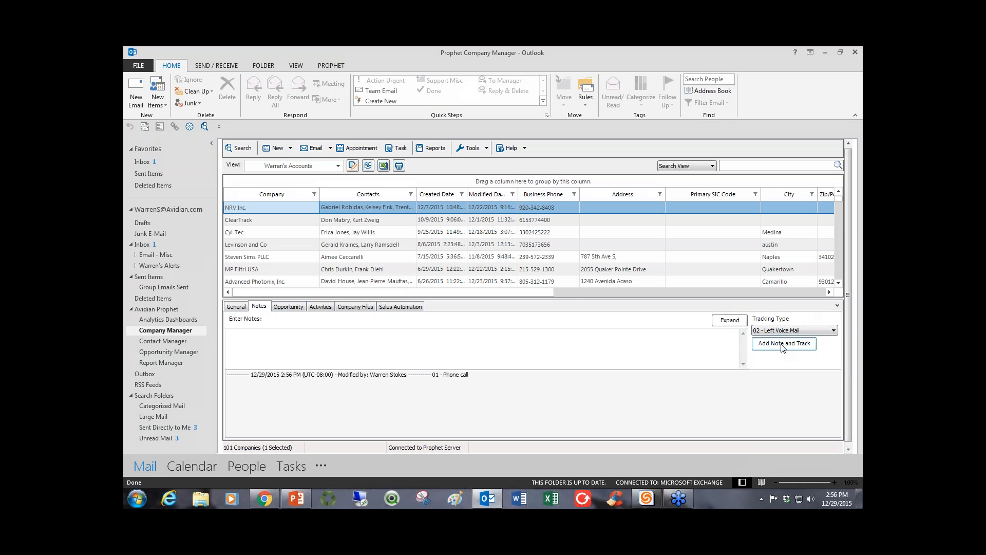
click(755, 346)
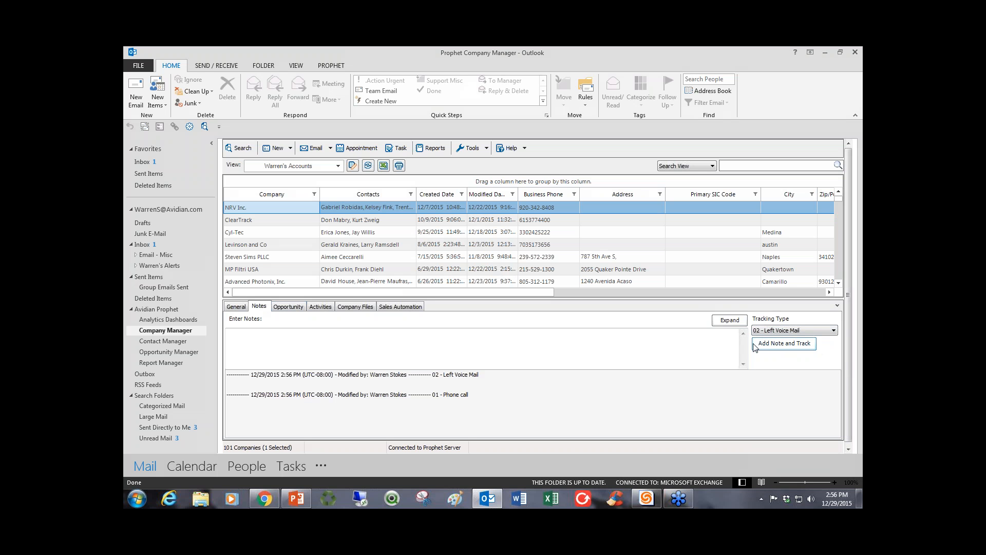
Open the NRV Inc. company record and browse through its list of contacts.
double_click(353, 211)
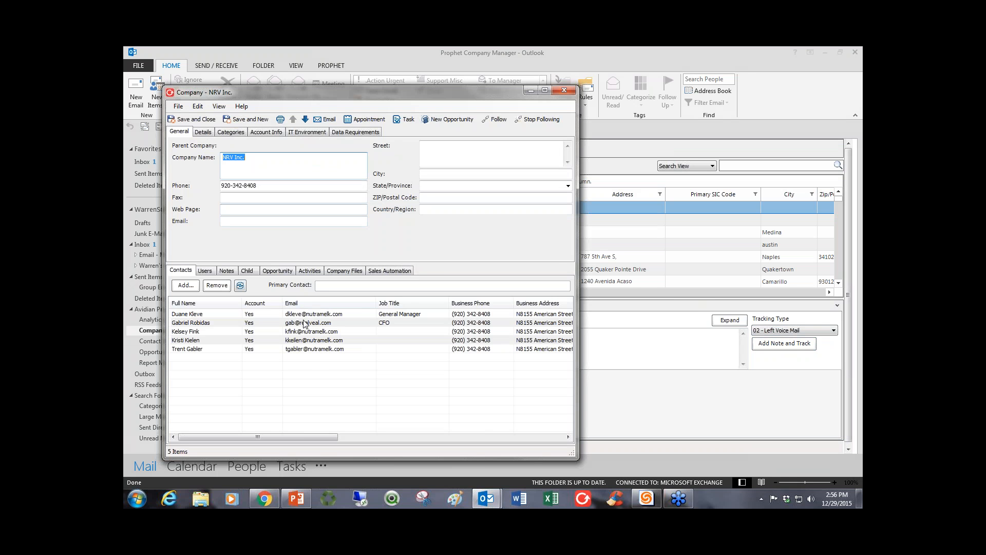
click(304, 317)
key(Down)
key(Down)
key(Down)
key(Down)
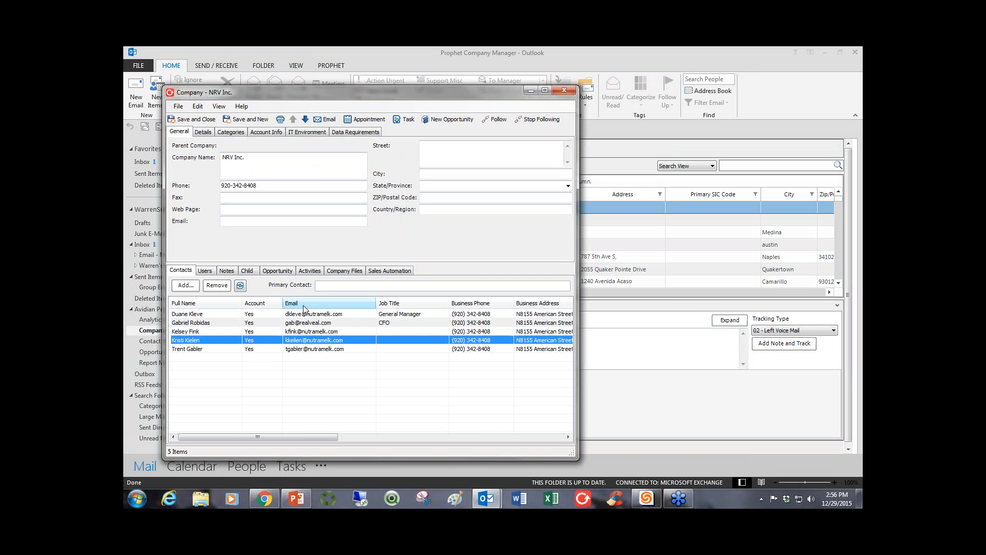
key(Up)
key(Up)
key(Up)
key(Up)
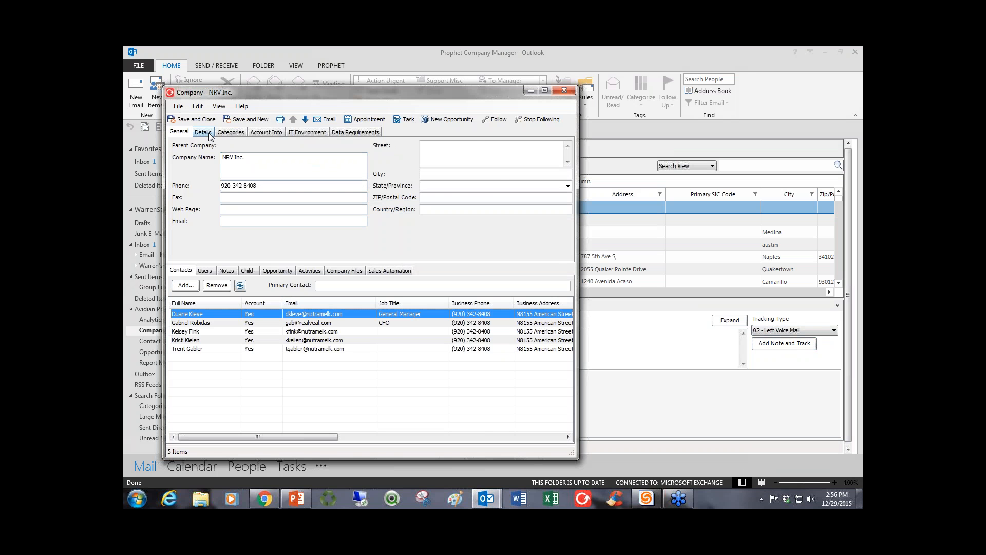
Review the record's account info, IT environment and data requirements, then save and close it.
click(265, 133)
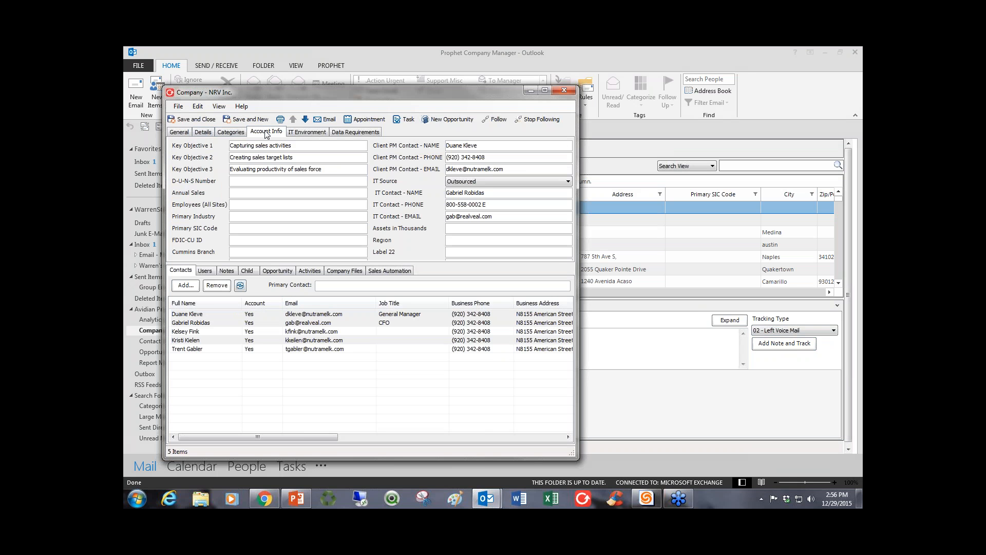
click(310, 133)
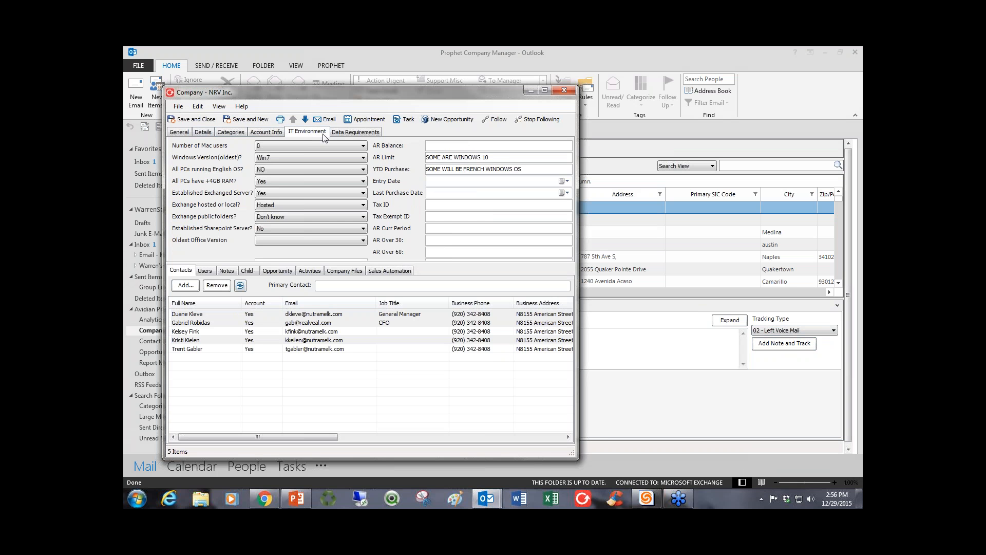
click(350, 133)
click(307, 134)
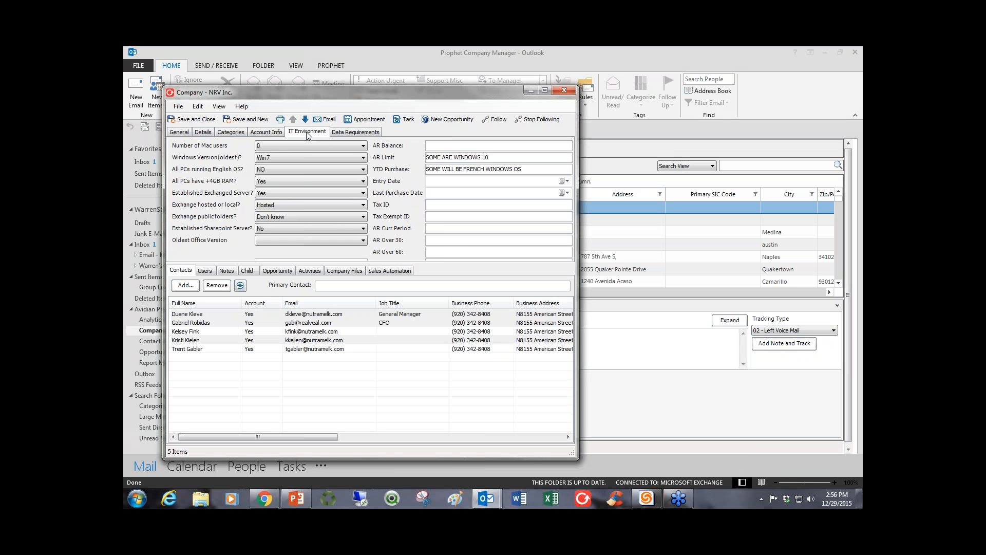
click(276, 134)
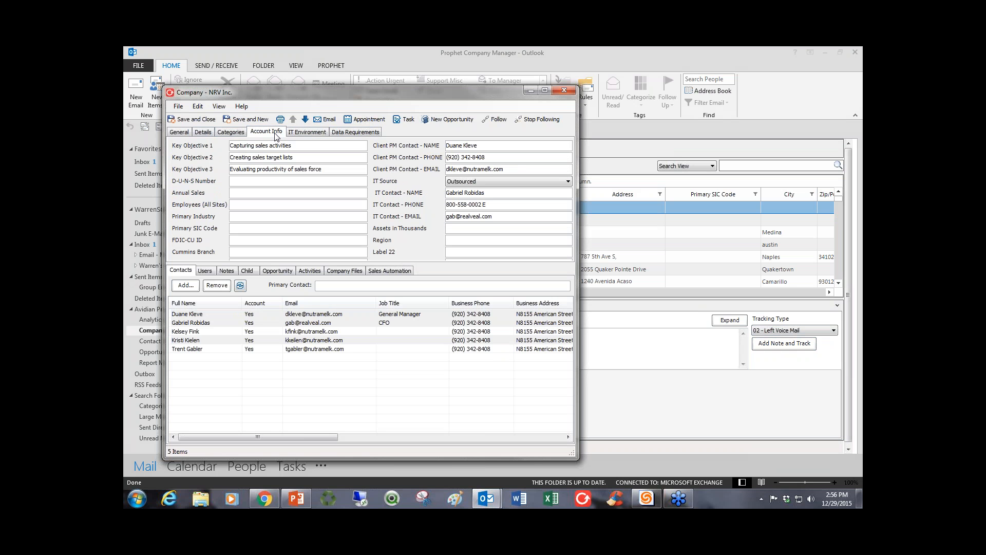
click(193, 119)
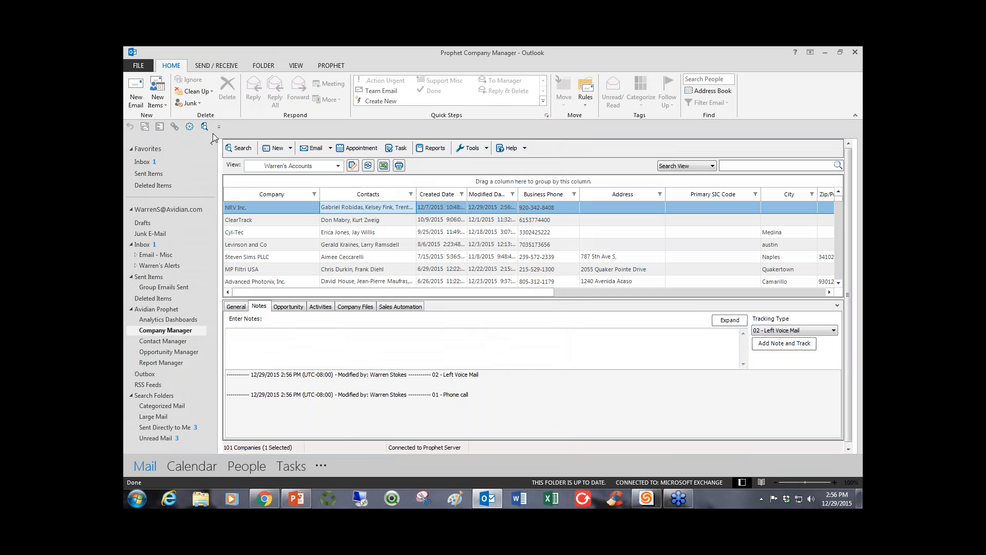
View NRV Inc.'s sales automation actions, then search for its opportunities in the 00 Avidian Sales department.
click(386, 308)
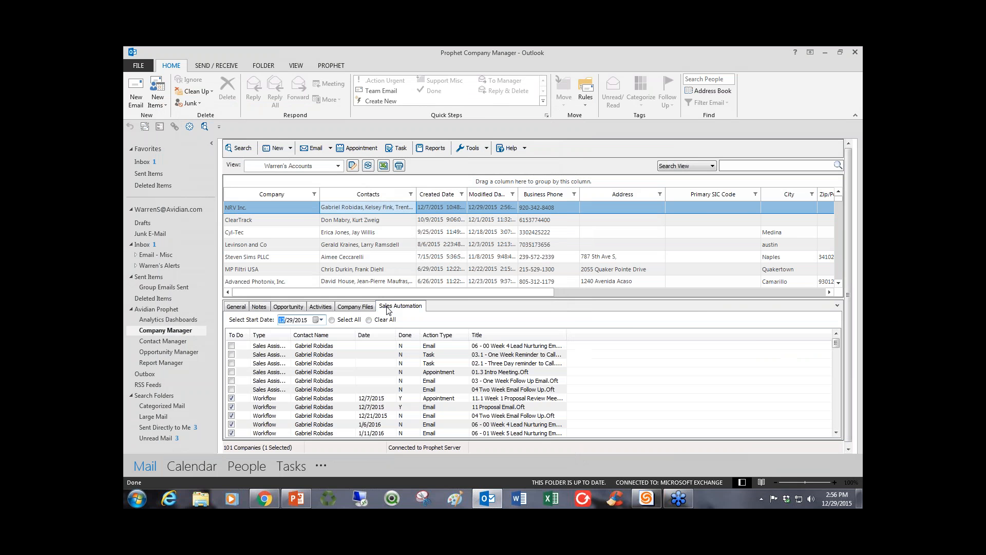
click(288, 307)
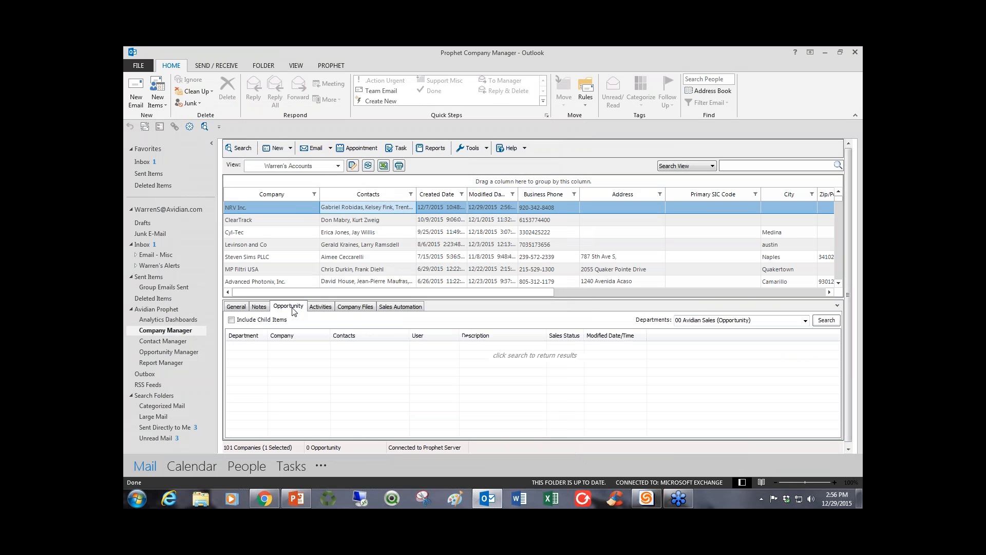
click(822, 322)
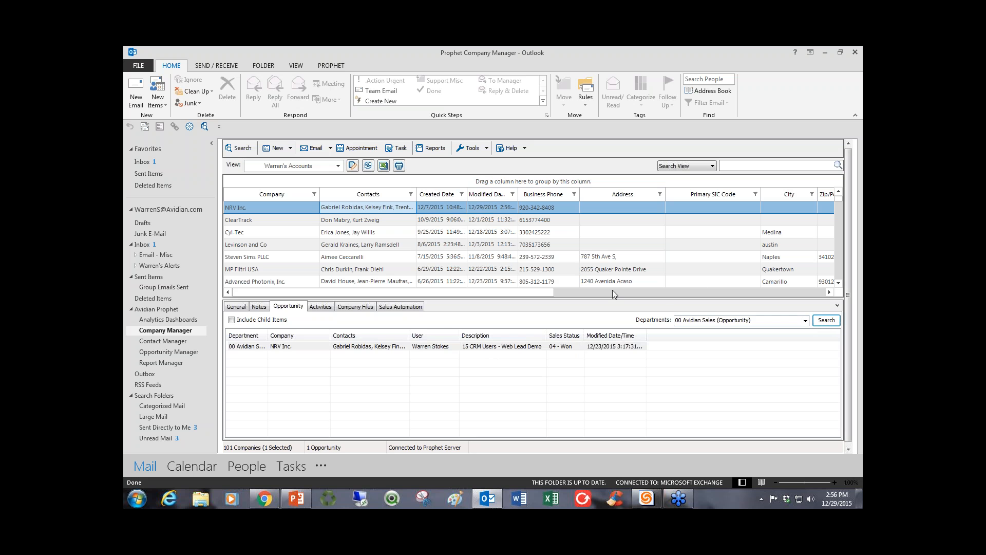
Search NRV Inc.'s activities with the results filtered to emails.
click(323, 307)
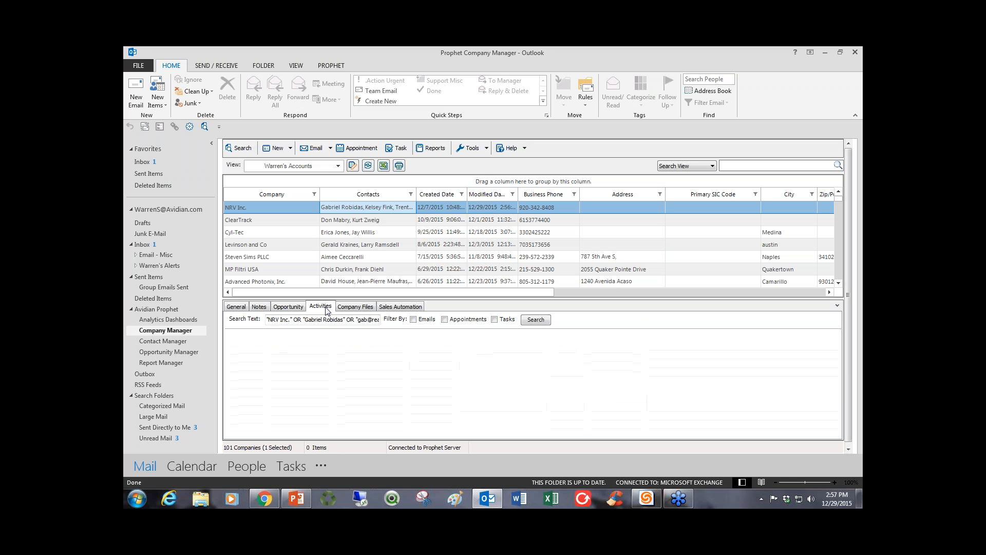
click(413, 320)
click(535, 319)
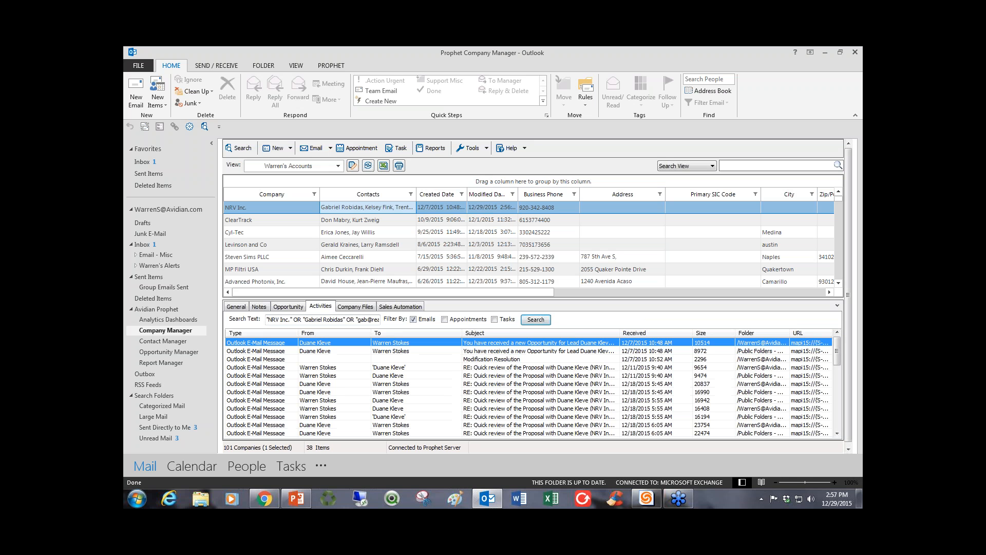
Look over the actions available for the NRV Inc. record, then return to its general company details.
right_click(349, 208)
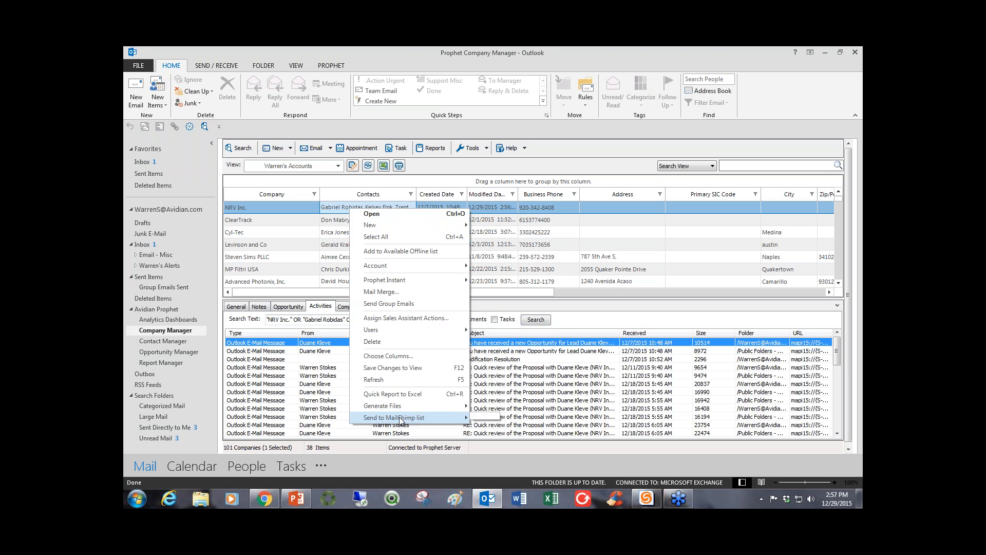
click(281, 224)
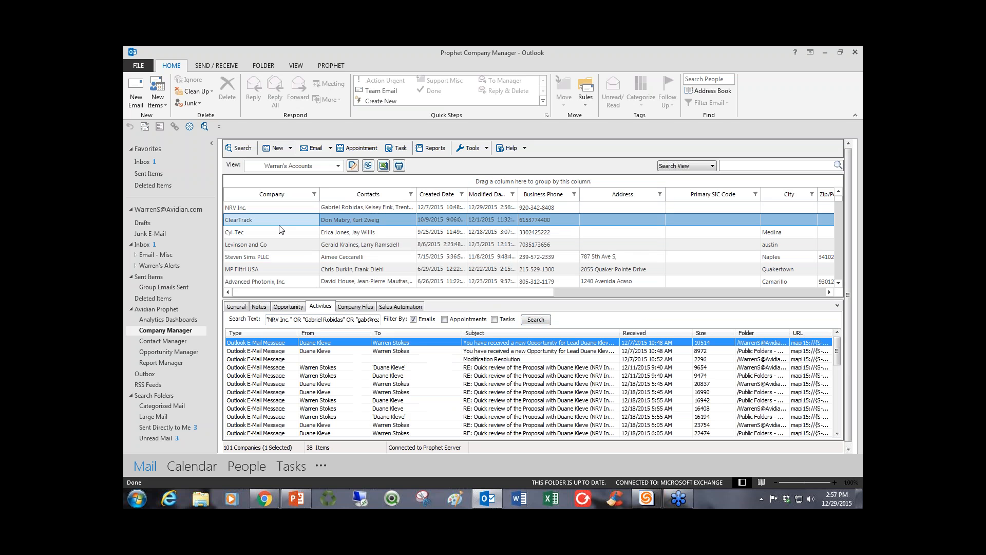
click(296, 211)
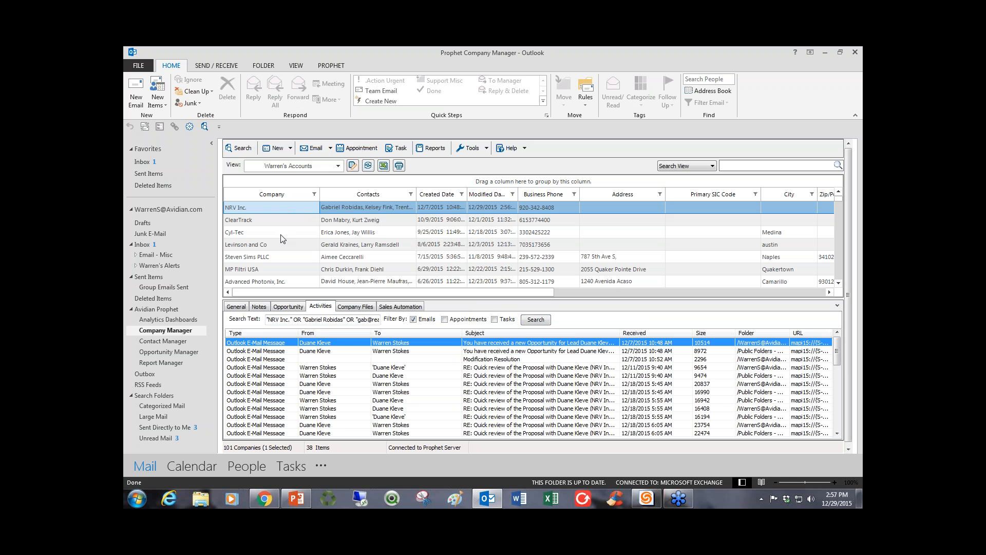
click(237, 307)
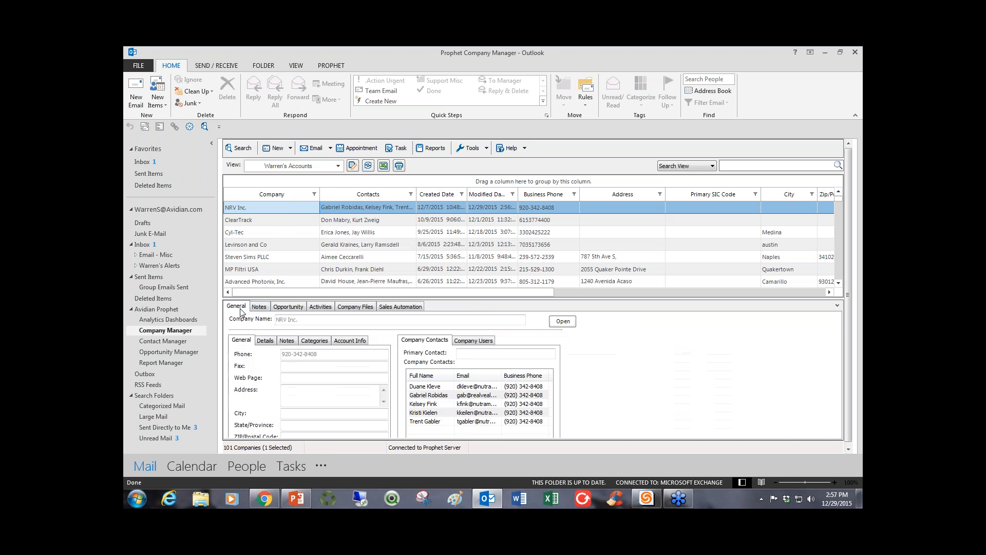
click(399, 220)
click(398, 208)
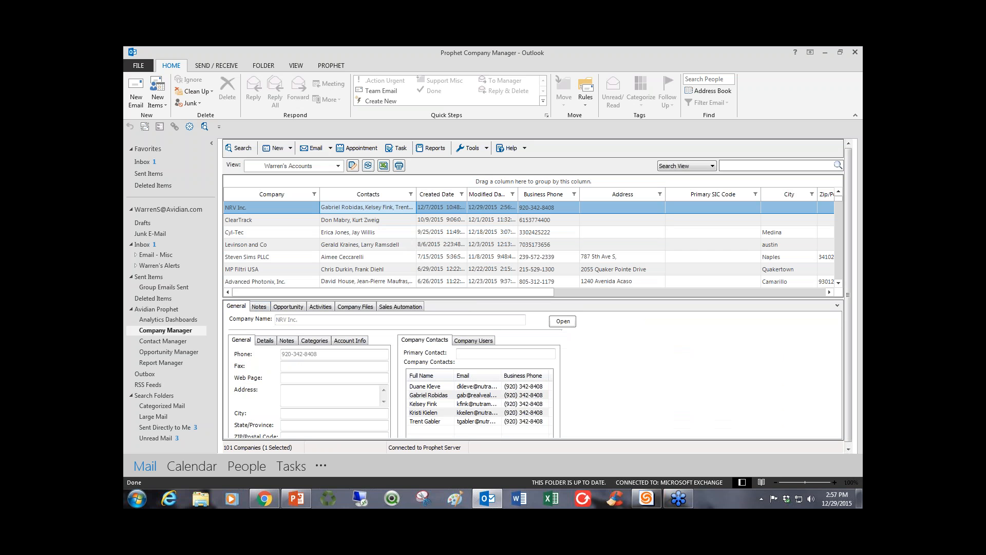
drag(985, 82, 656, 82)
click(751, 73)
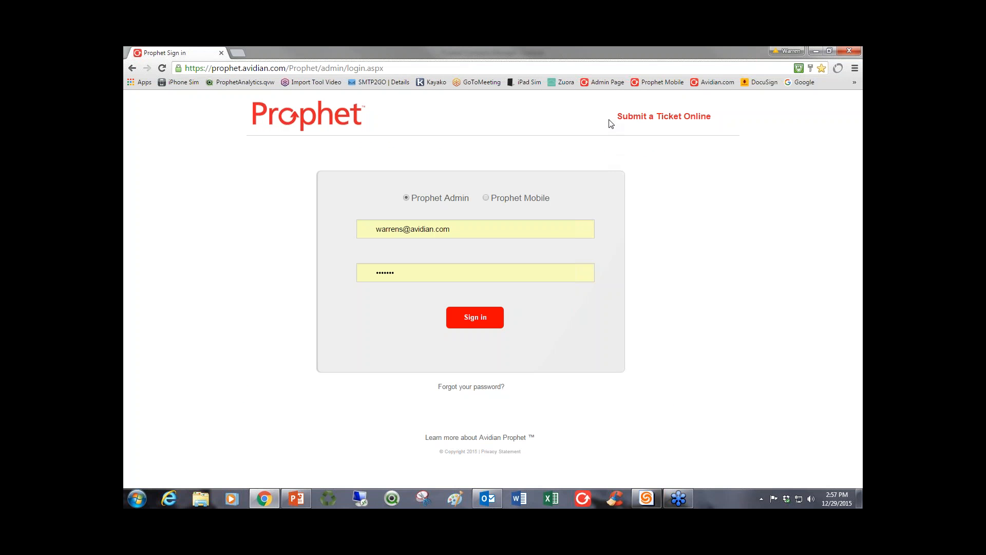
key(ctrl+l)
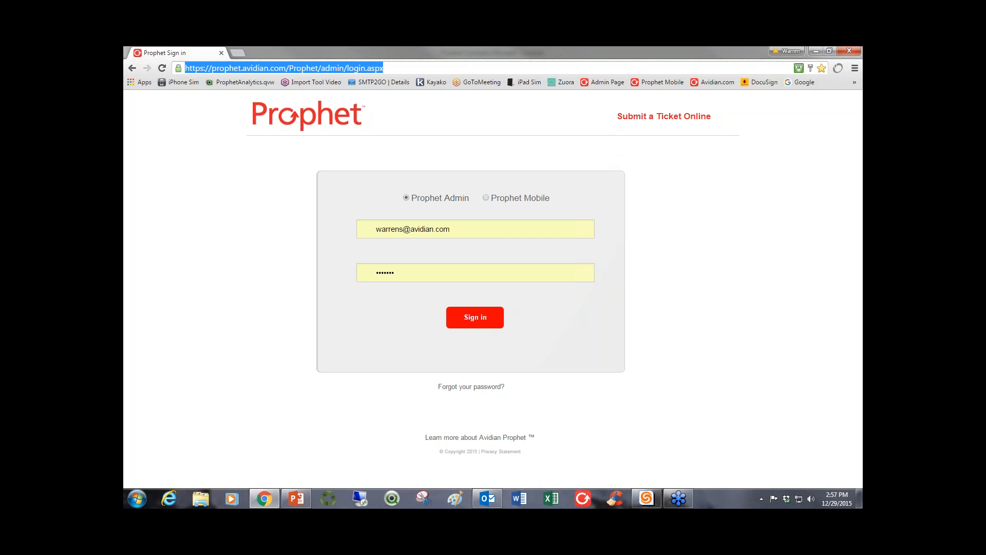
text(prophetondemand.com)
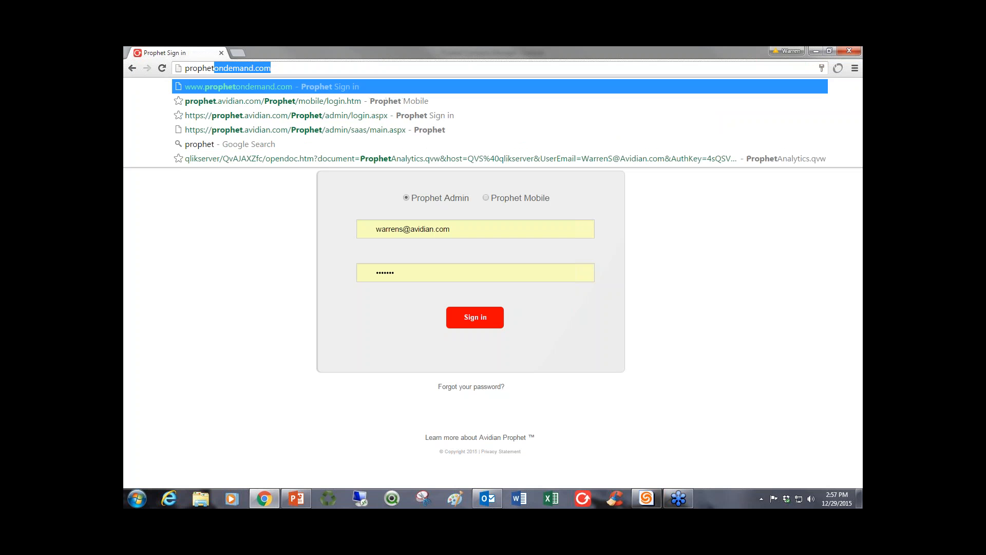
click(249, 88)
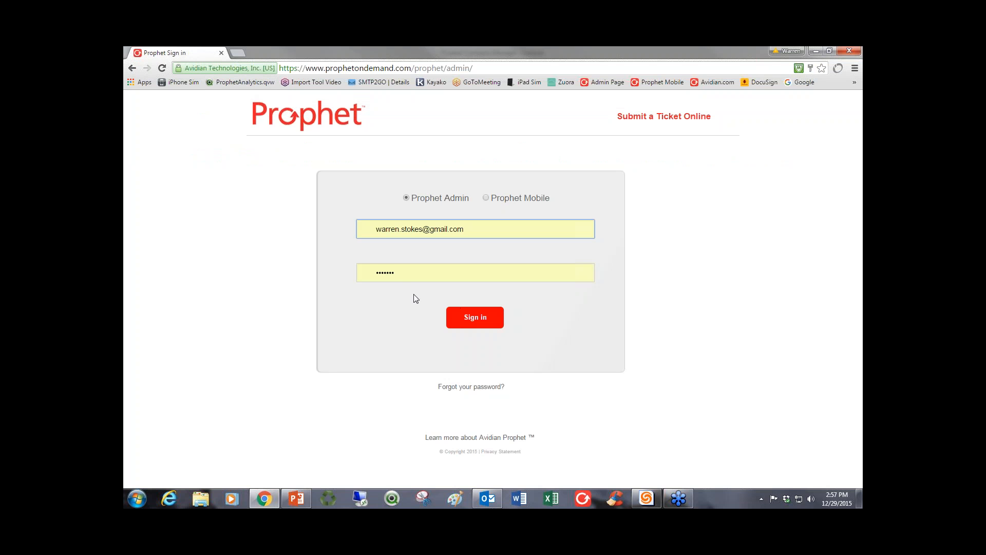
Sign in to Prophet Admin by entering the account password, and decline Chrome's offer to update the saved password.
key(Tab)
text(••••••)
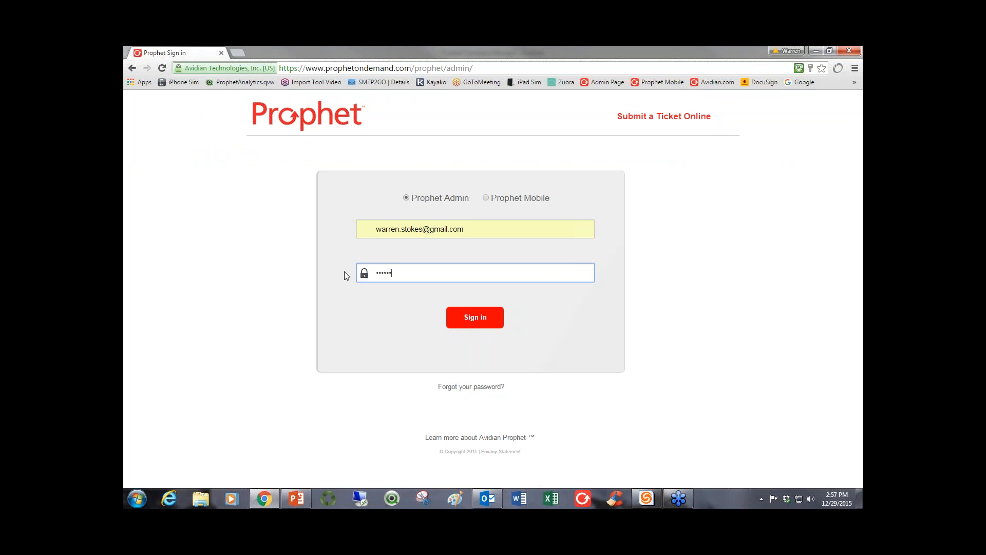
text(••)
click(473, 320)
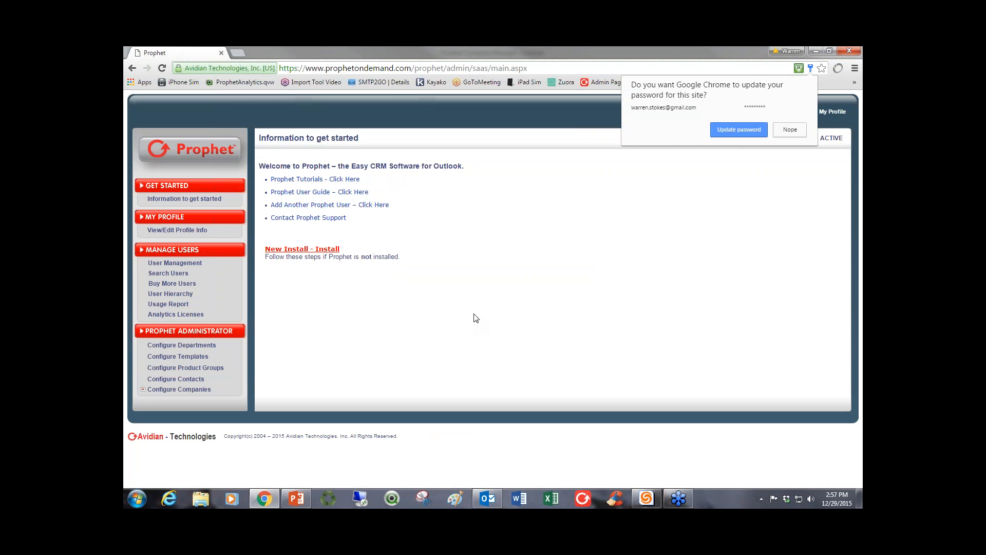
click(791, 133)
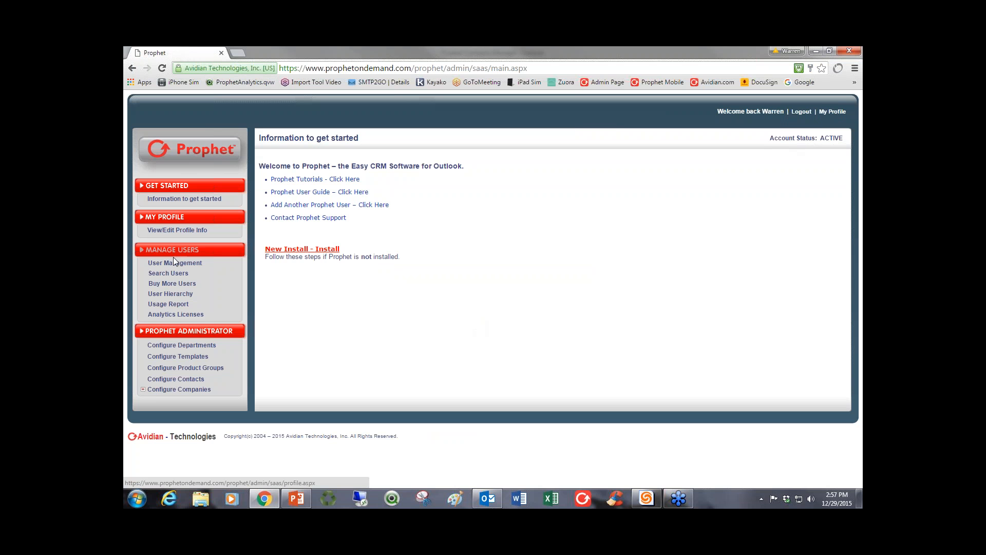
Open the template configuration page and check the Stage drop-down of the Base Template.
click(195, 359)
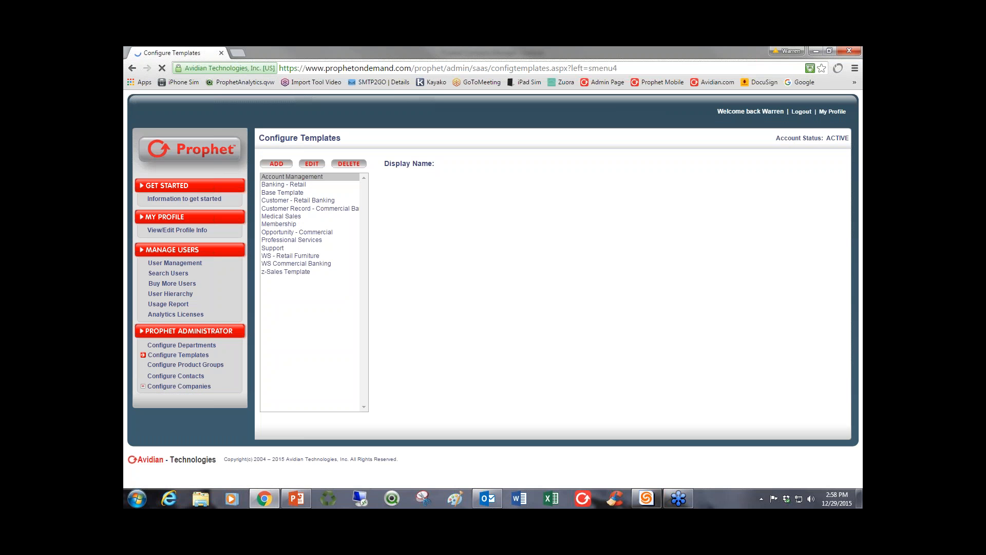
click(283, 193)
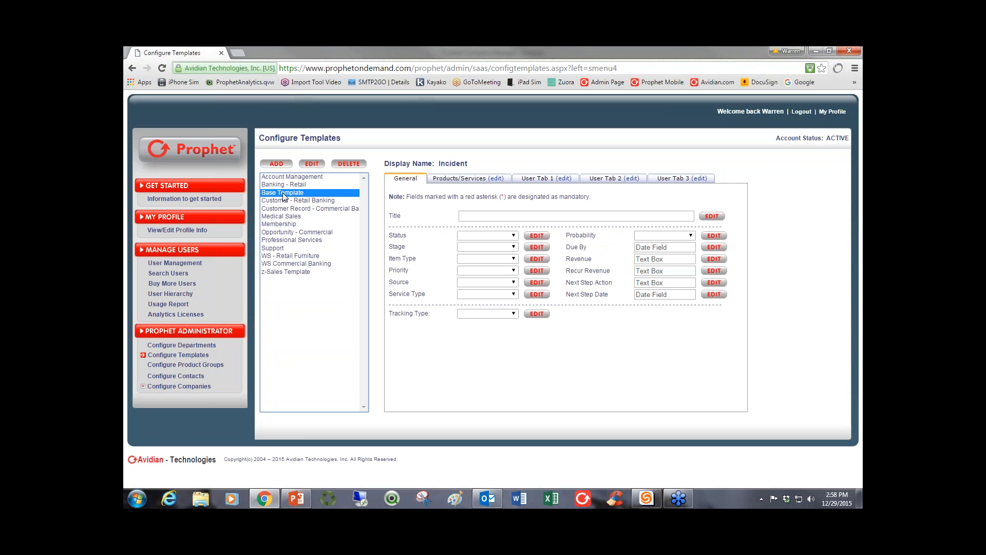
click(514, 247)
click(513, 248)
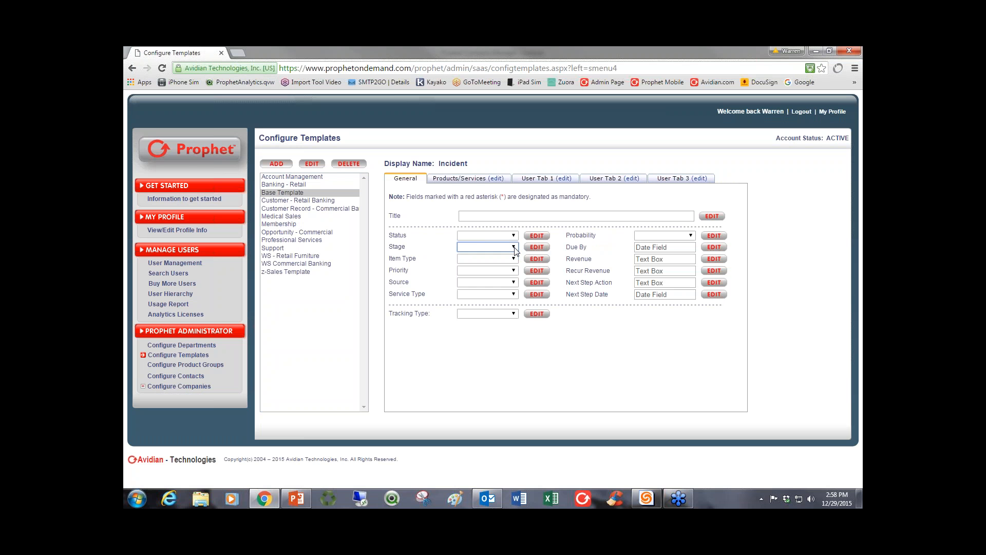
Open the Stage field's definition to examine its field name and drop-down values, then close it.
click(537, 247)
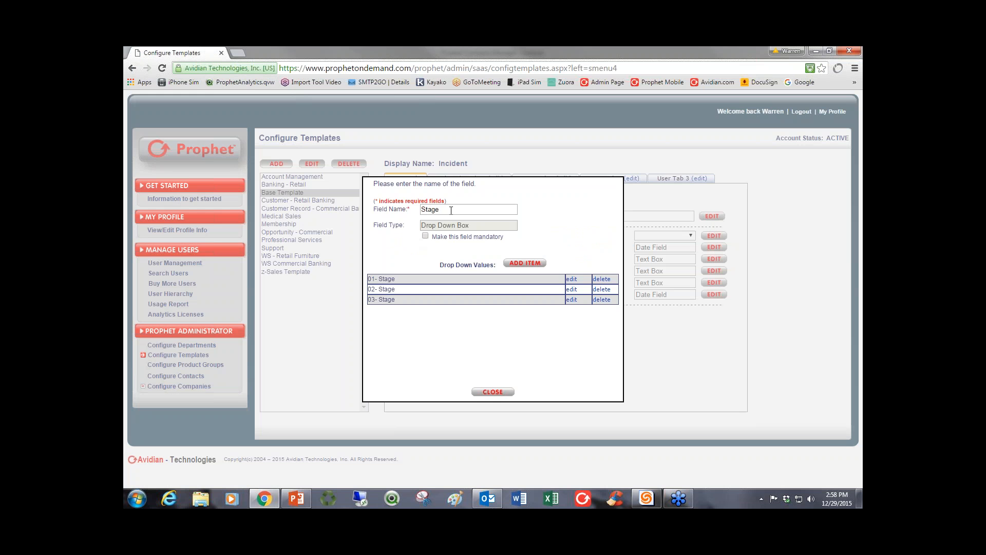
drag(451, 210, 418, 210)
click(445, 212)
click(493, 392)
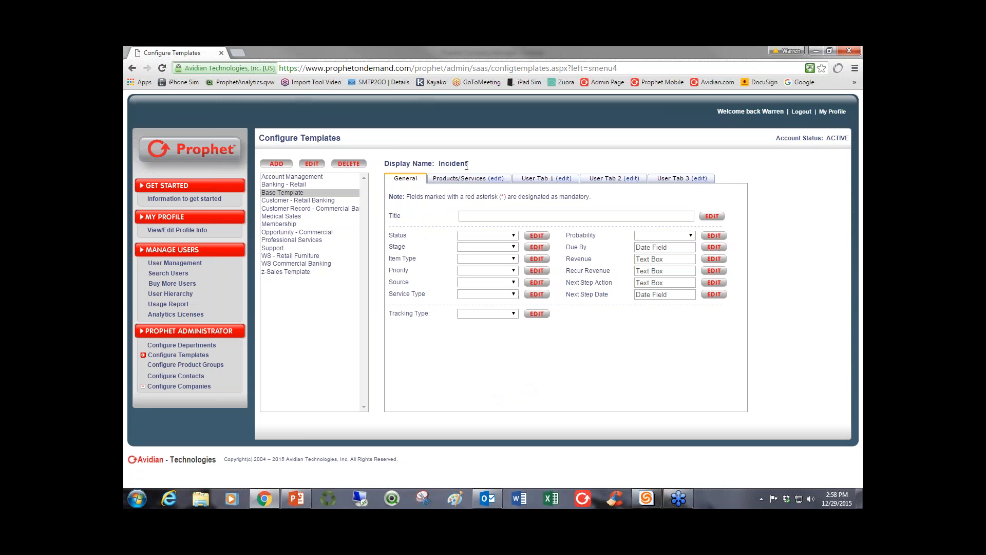
Examine the Base Template's display name and the custom fields on User Tab 1 and User Tab 2.
drag(468, 163, 439, 165)
click(439, 165)
click(539, 178)
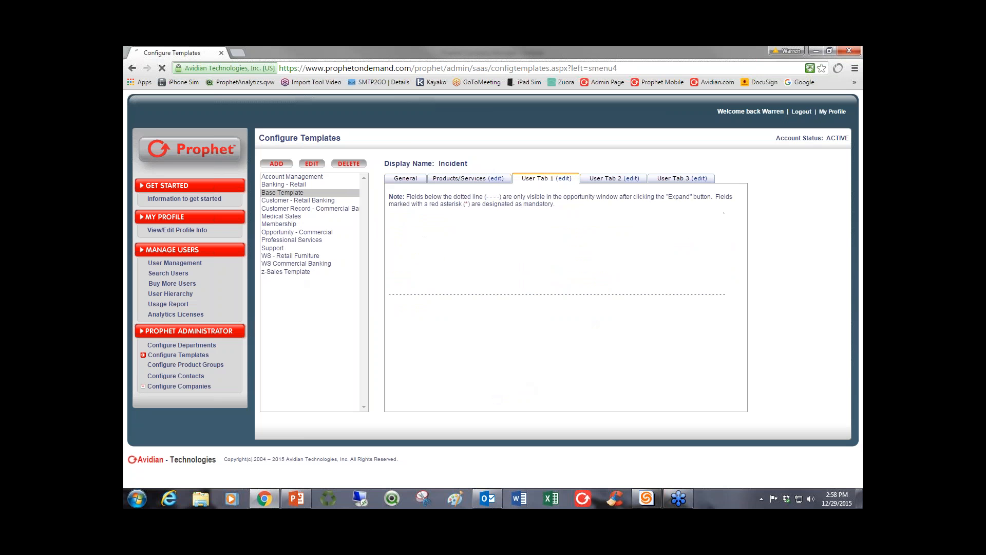
click(608, 179)
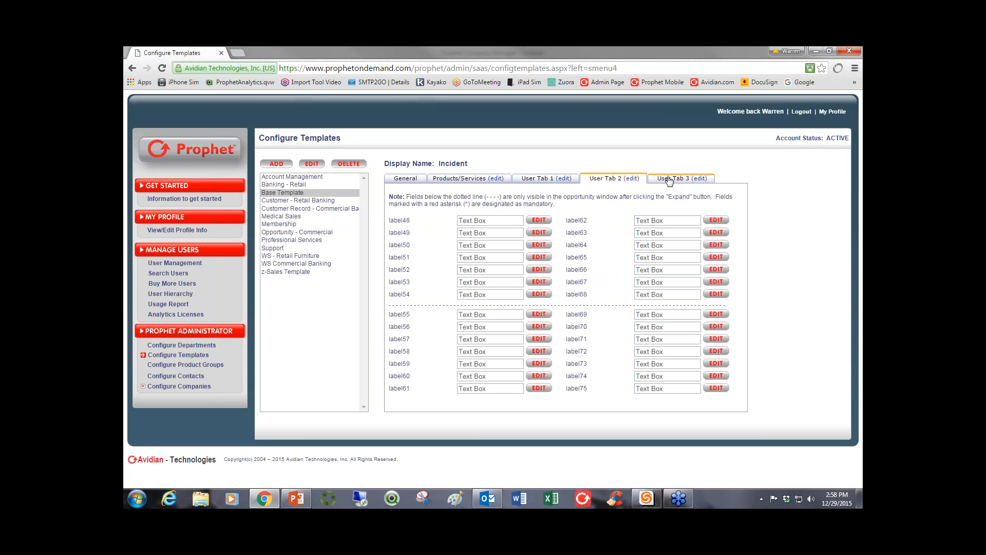
Examine the label62 field's definition and field type options, close it unchanged, and return to the Base Template's General fields.
click(714, 221)
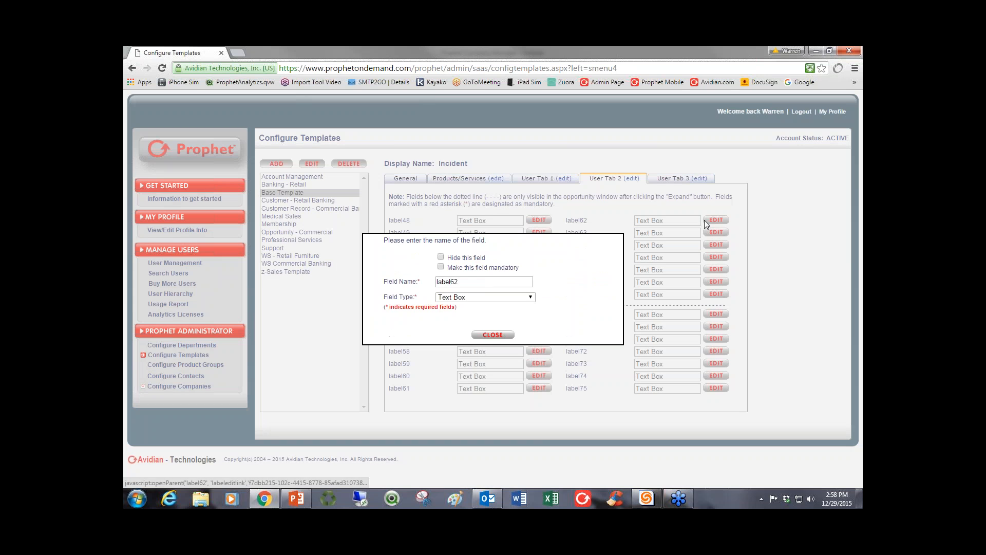
double_click(448, 281)
click(465, 298)
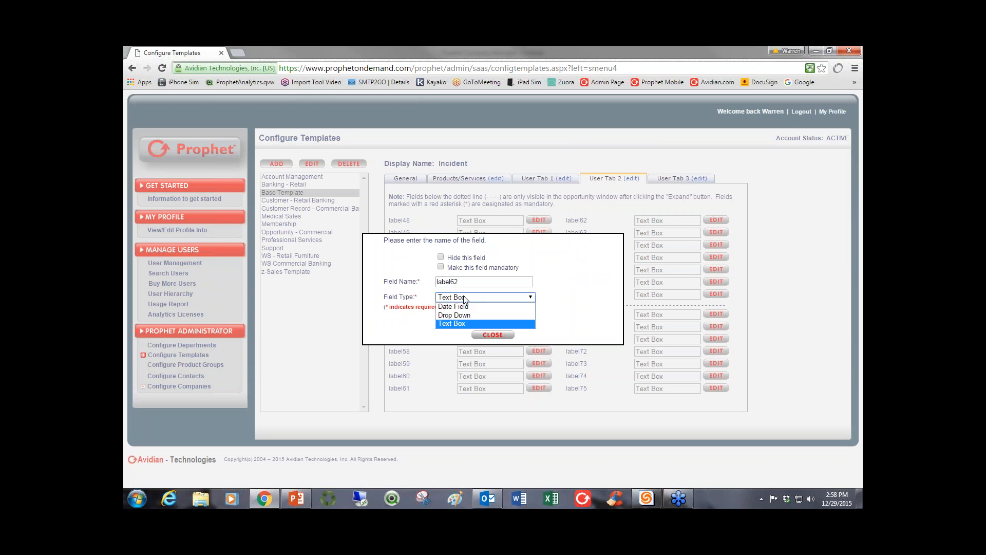
click(492, 334)
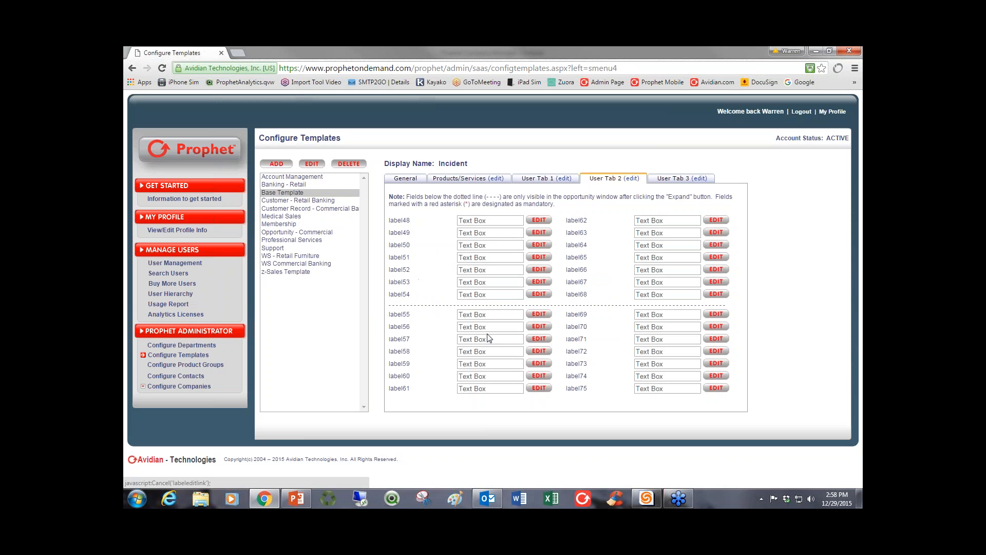
click(718, 222)
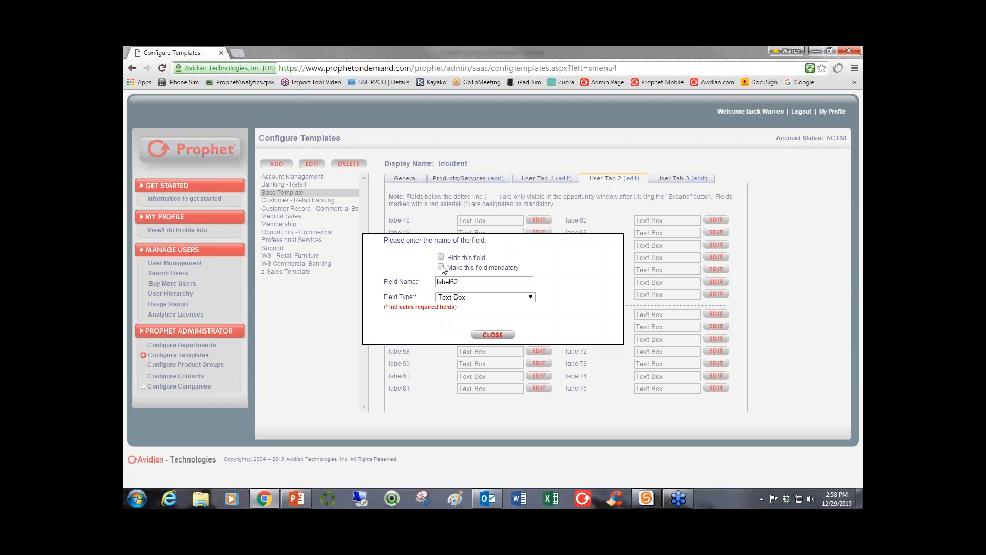
click(492, 334)
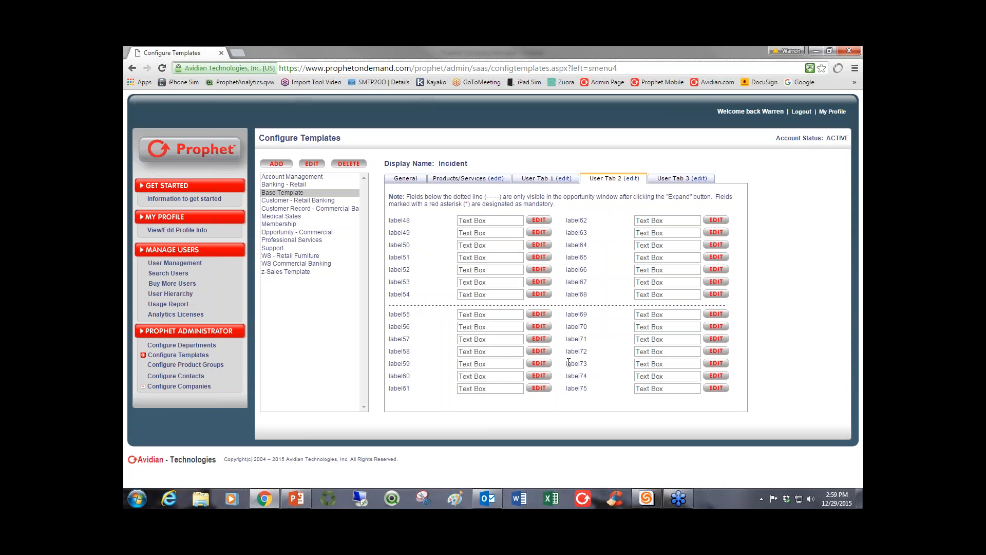
click(276, 195)
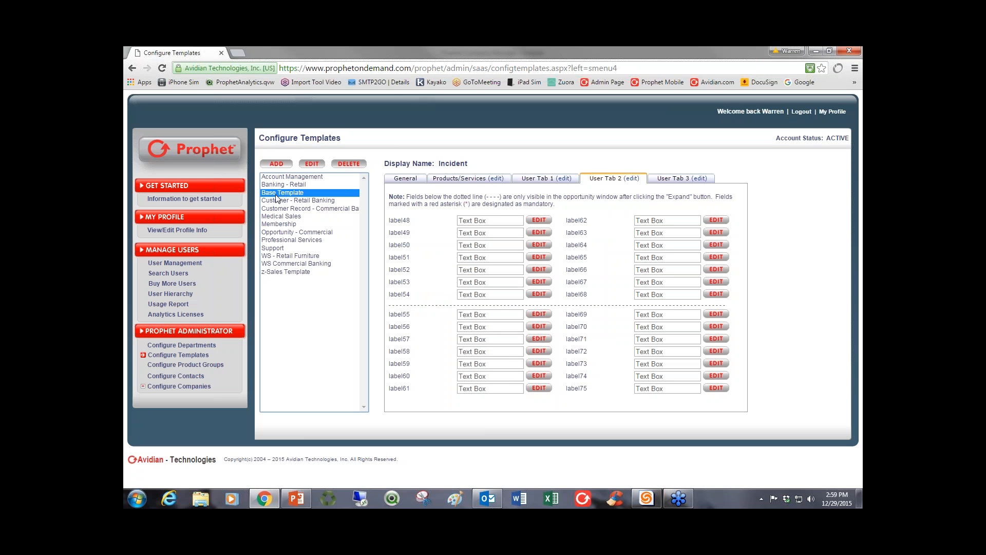
click(404, 178)
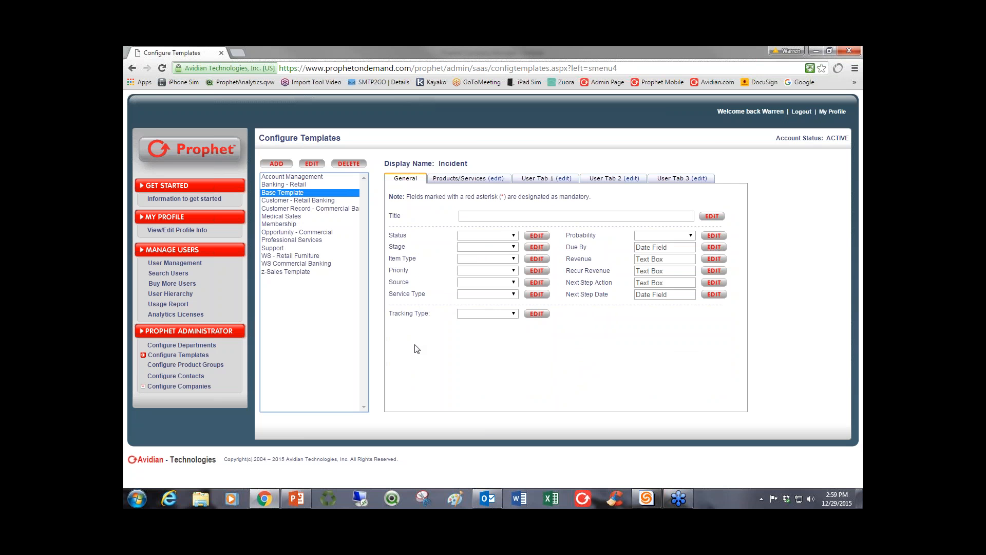
Switch to Outlook, open NRV Inc.'s "15 CRM Users - Web Lead Demo" opportunity to examine its general fields, and close it.
click(815, 51)
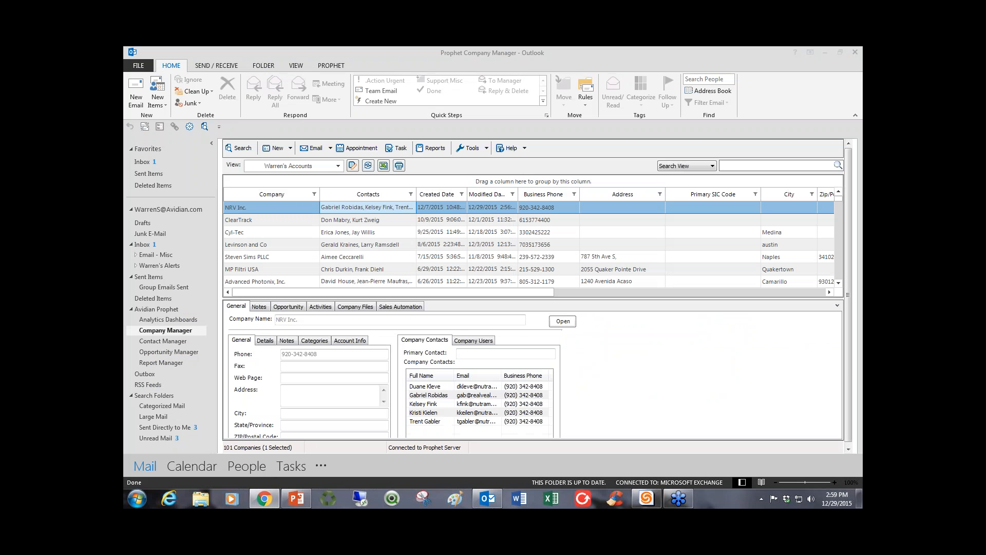
click(288, 307)
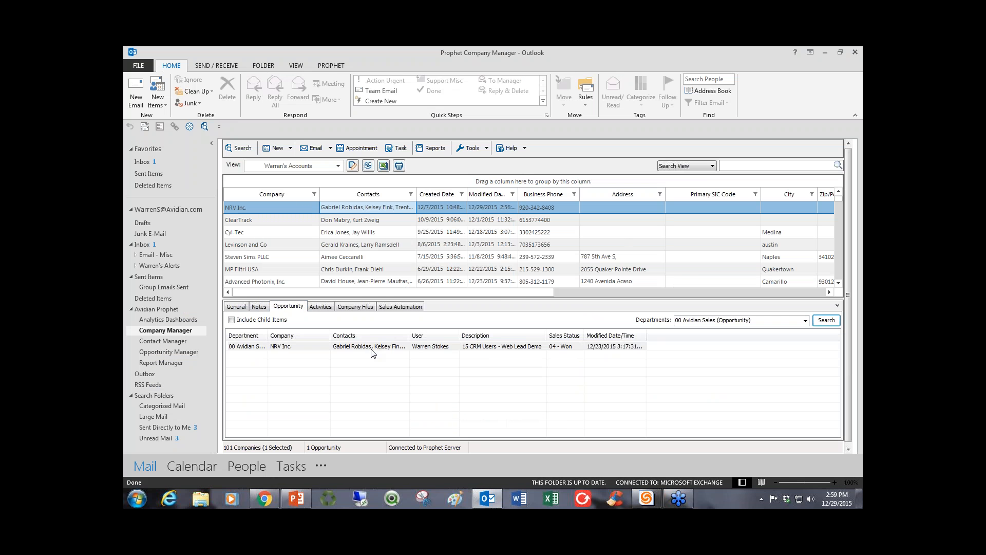
click(372, 348)
double_click(371, 347)
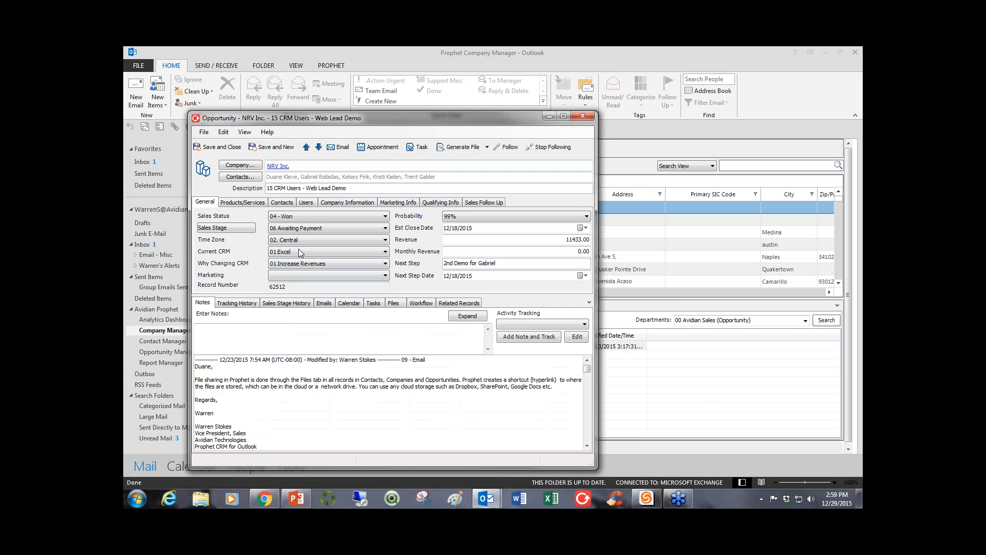
click(300, 251)
click(299, 249)
click(589, 119)
Switch back to Chrome and maximize the window to view the Base Template's General fields again.
key(alt+Tab)
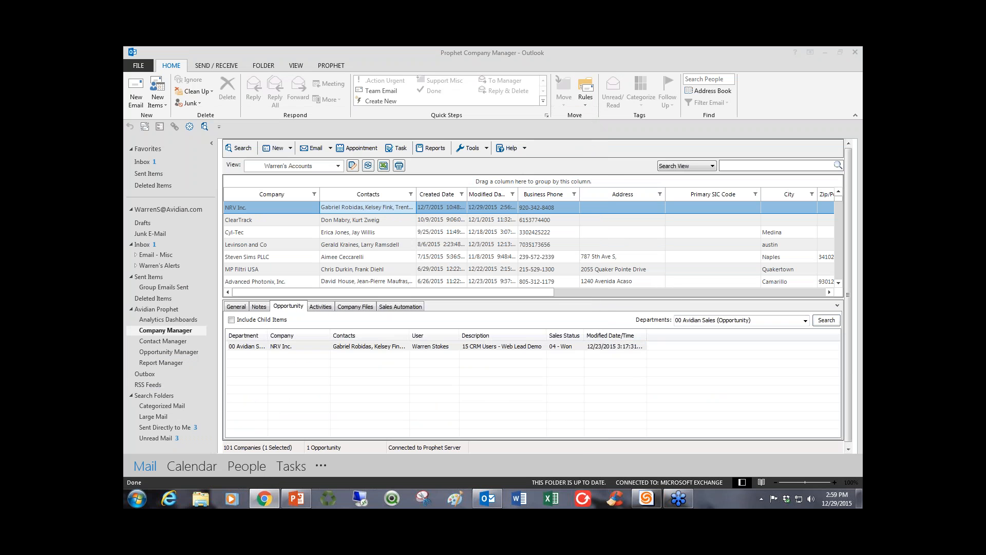
drag(725, 59, 552, 55)
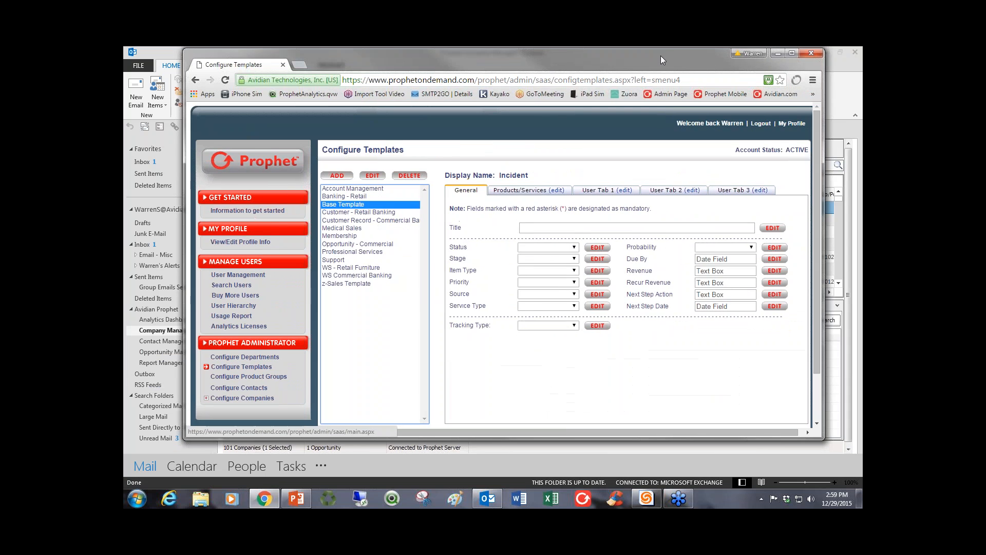
click(794, 54)
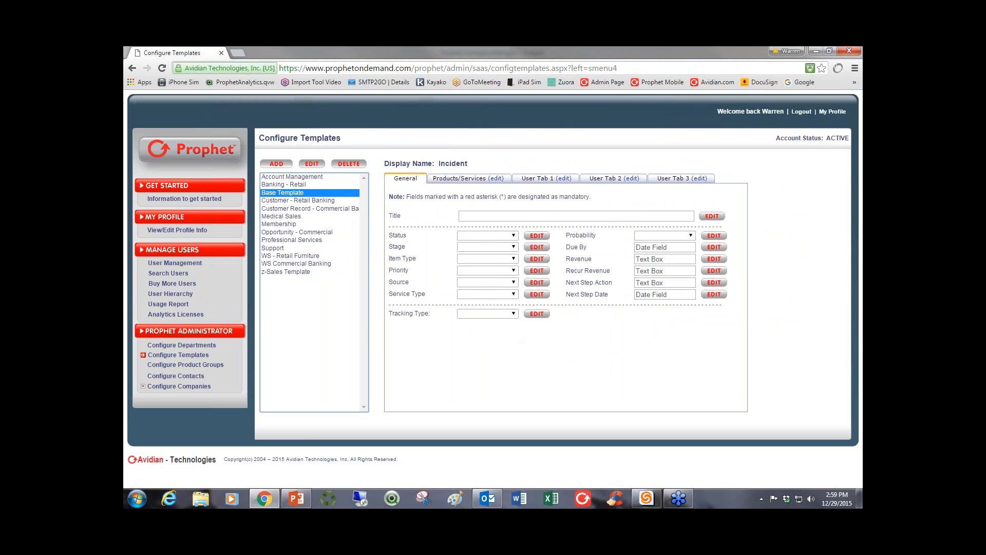
Return to Outlook, open Report Manager, and select Pipeline Report WS from the Pipeline Forecast category.
click(816, 51)
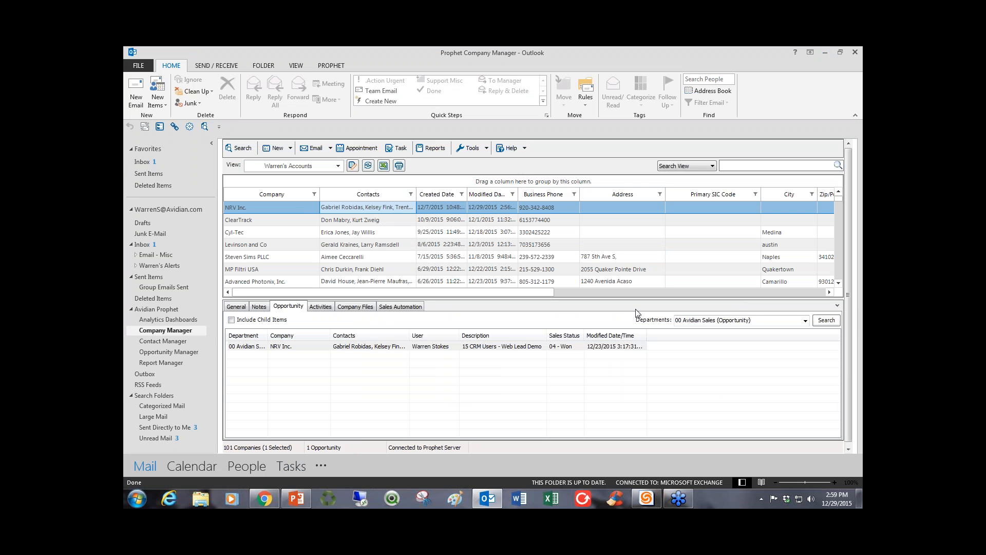
click(168, 363)
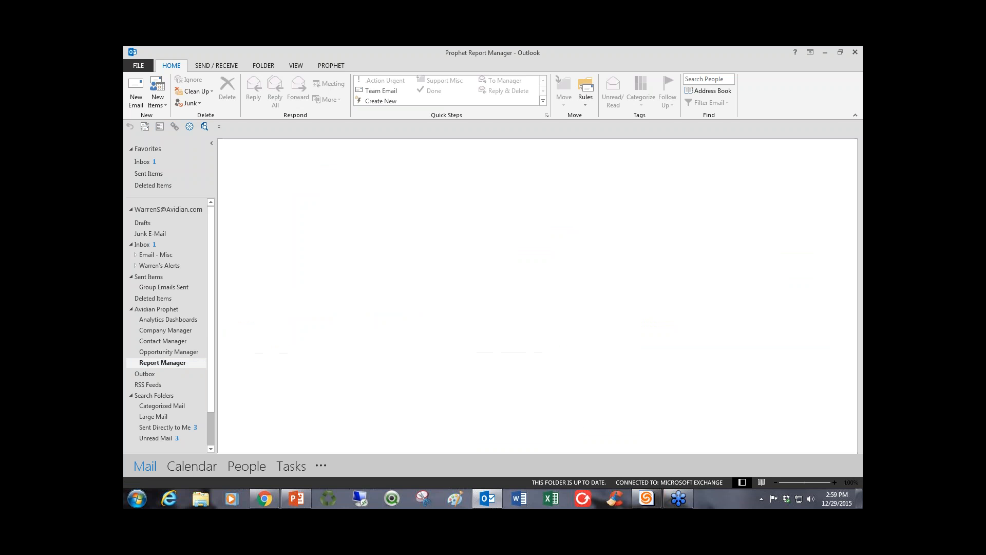
click(276, 175)
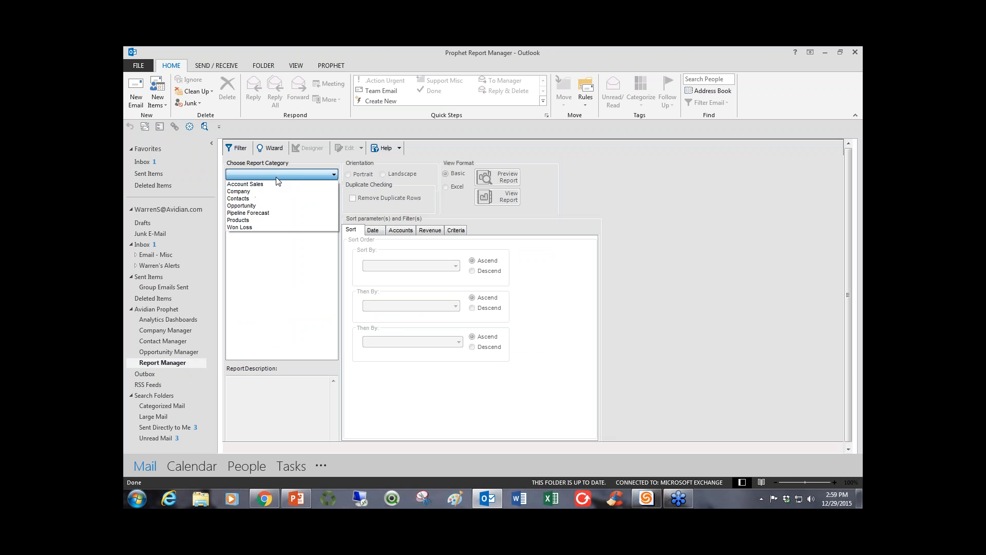
click(262, 213)
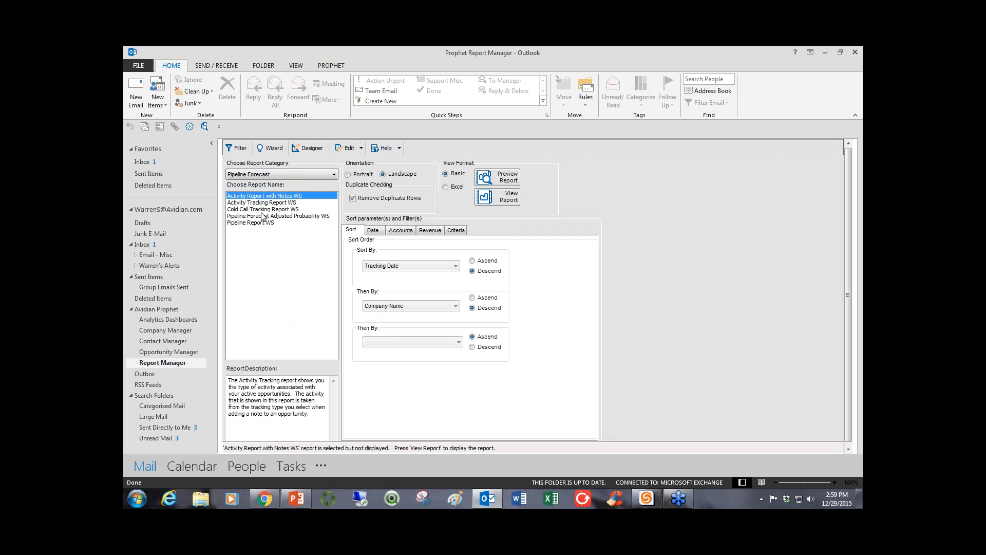
click(261, 223)
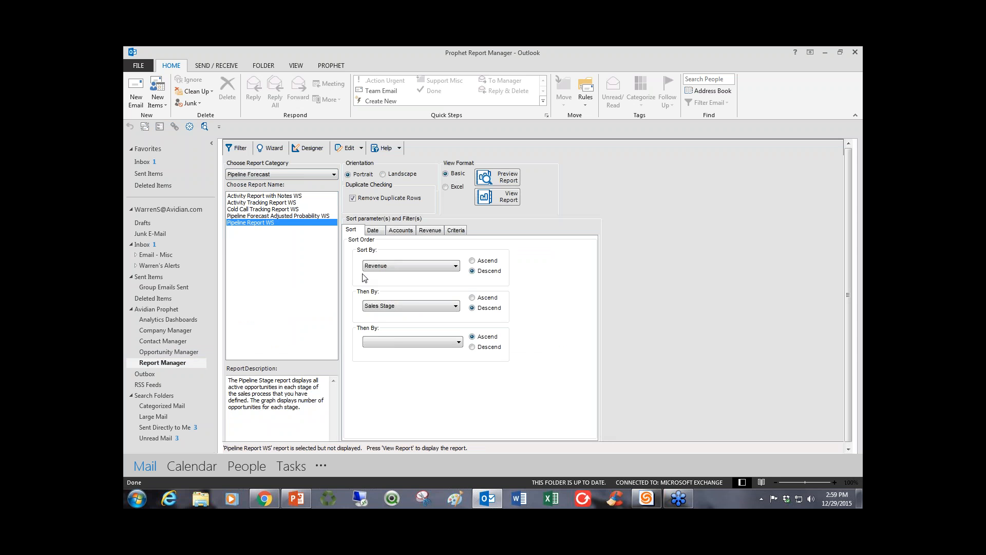
Set the end date of the pipeline report's Est Close Date range to 4/1/2016.
click(376, 234)
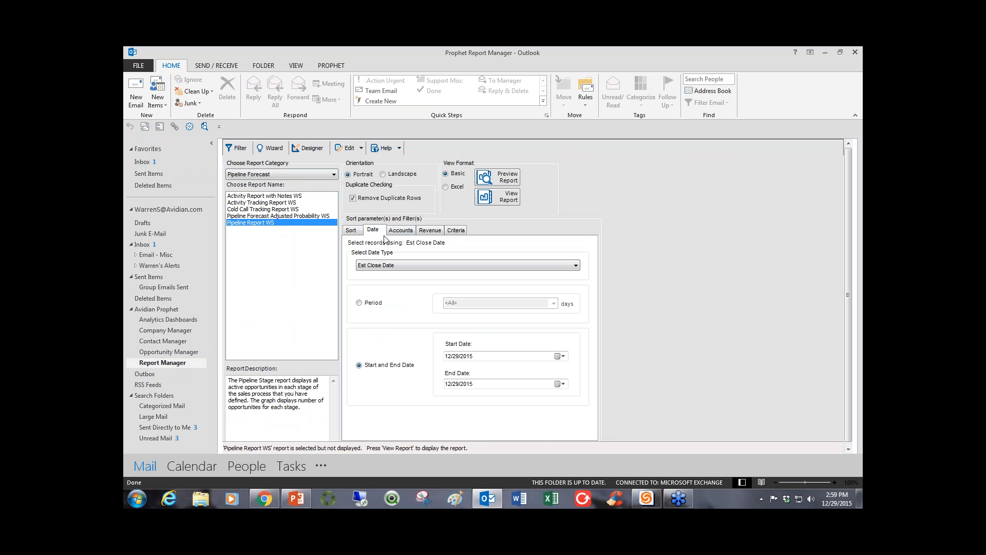
click(563, 385)
key(Down)
key(Down)
key(Down)
key(Down)
key(Down)
key(Down)
key(Down)
key(Down)
key(Down)
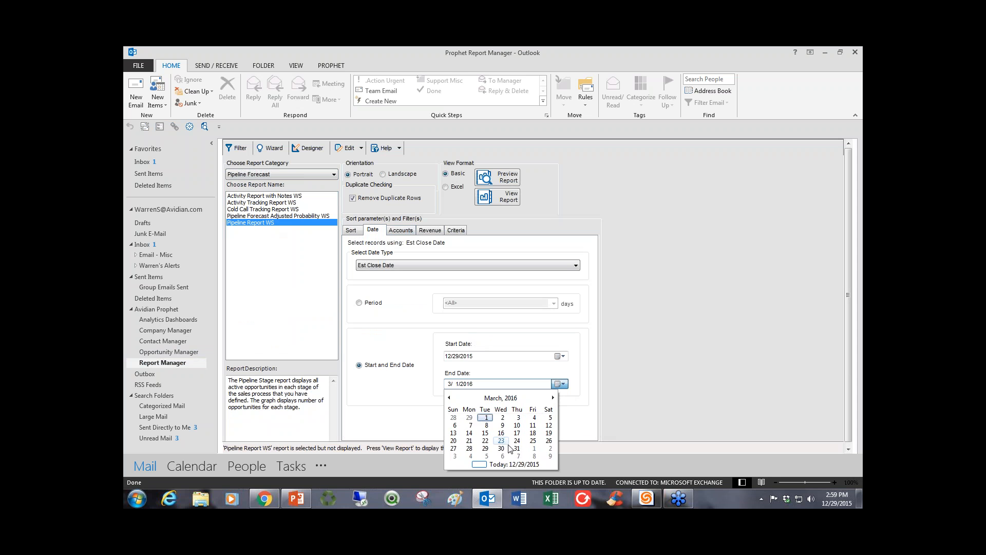
click(534, 449)
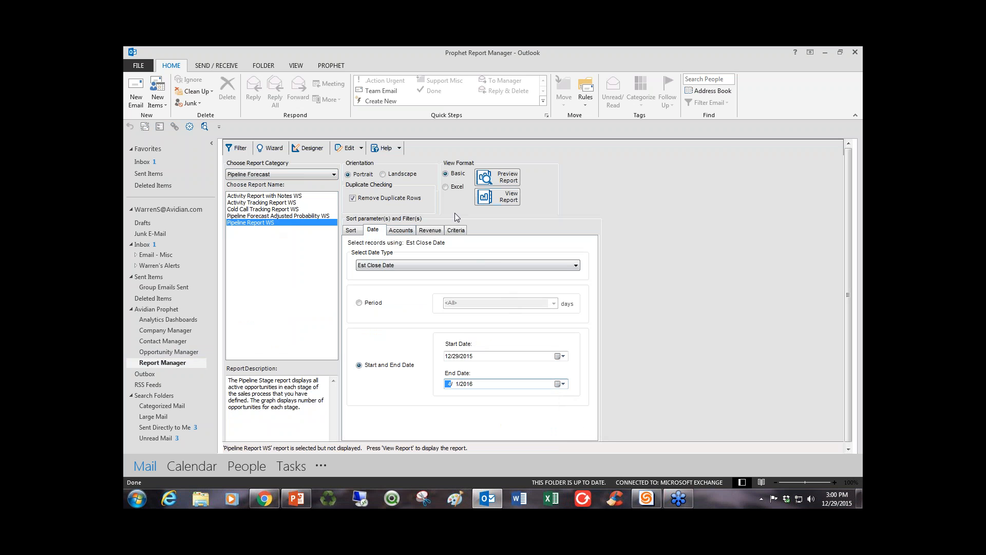
Check the criteria of Pipeline Report WS and view the report in a maximized window.
click(457, 231)
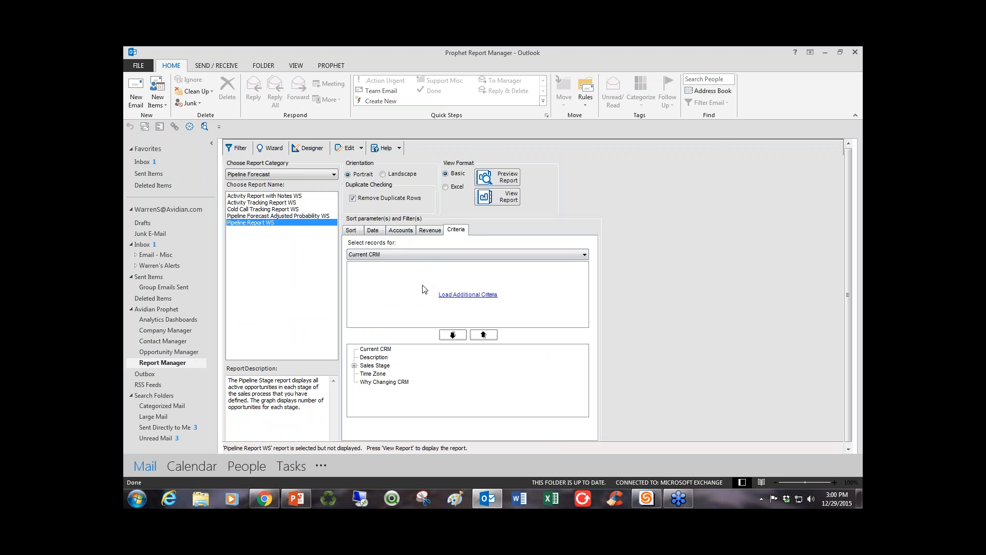
click(509, 198)
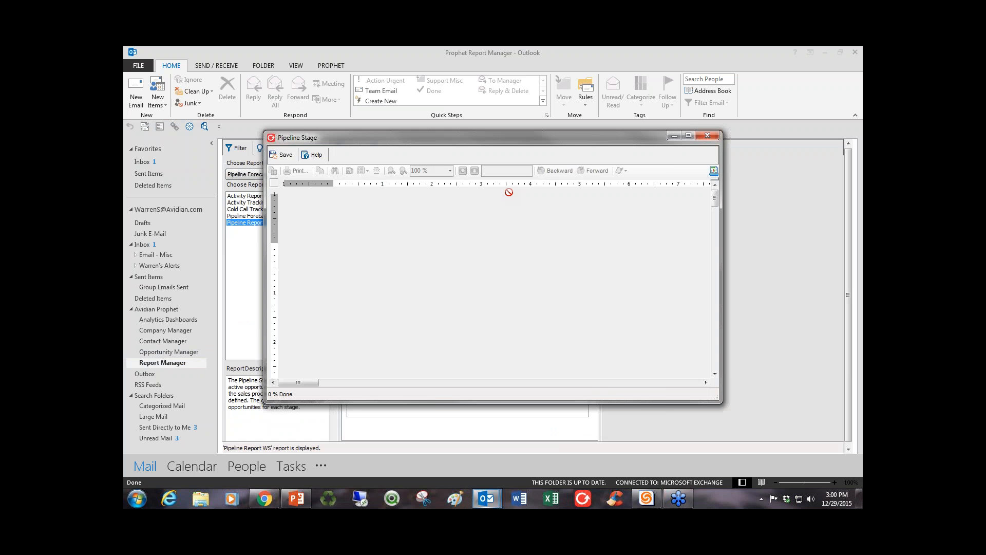
click(688, 135)
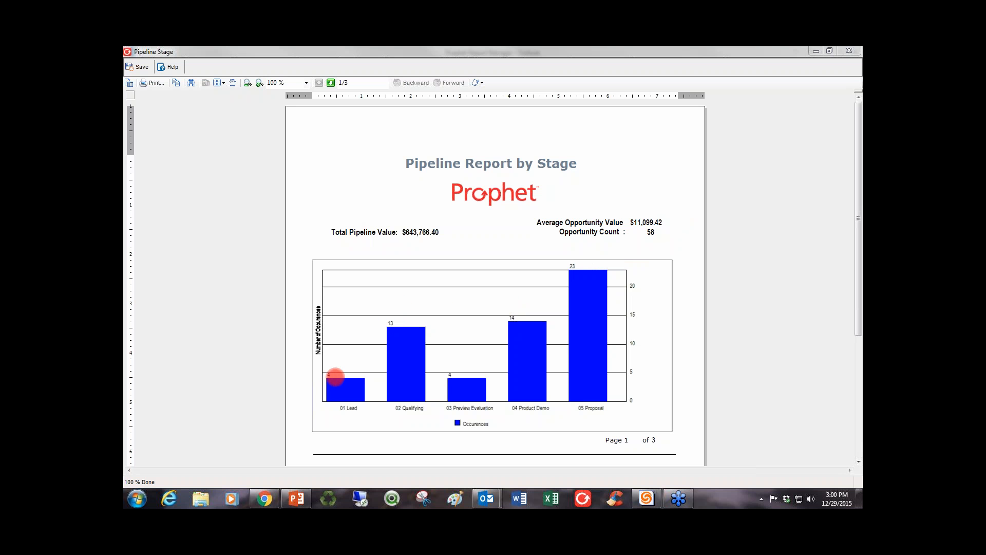
Examine the pipeline report's sales stage chart and its opportunity list with revenues, then close the report.
scroll(738, 278, down, 5)
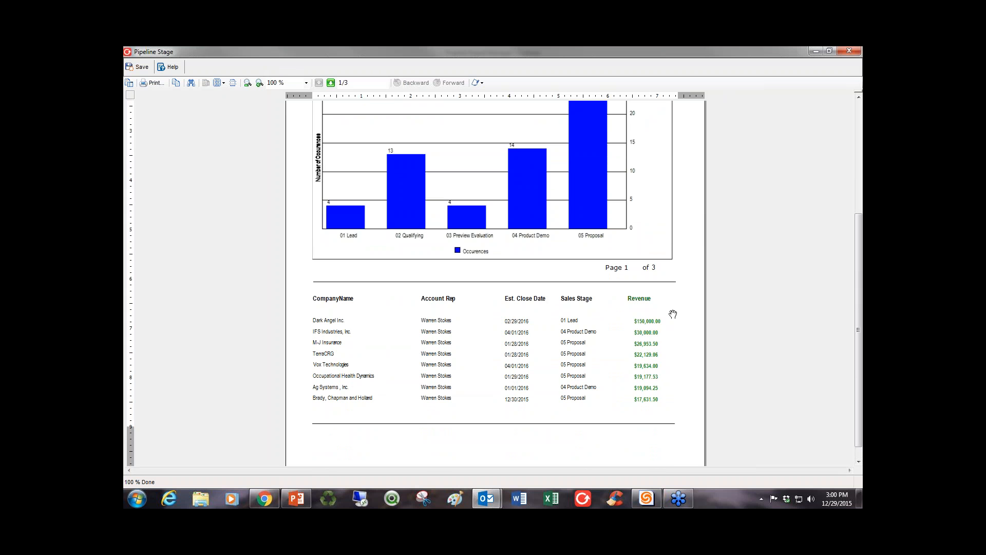
scroll(582, 348, up, 1)
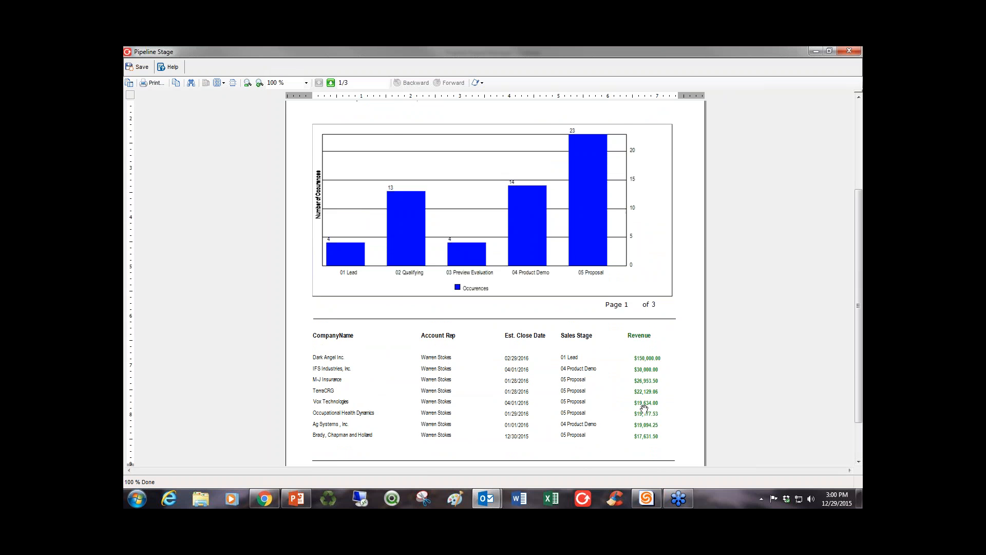
scroll(642, 403, up, 1)
scroll(639, 383, up, 1)
scroll(580, 392, up, 1)
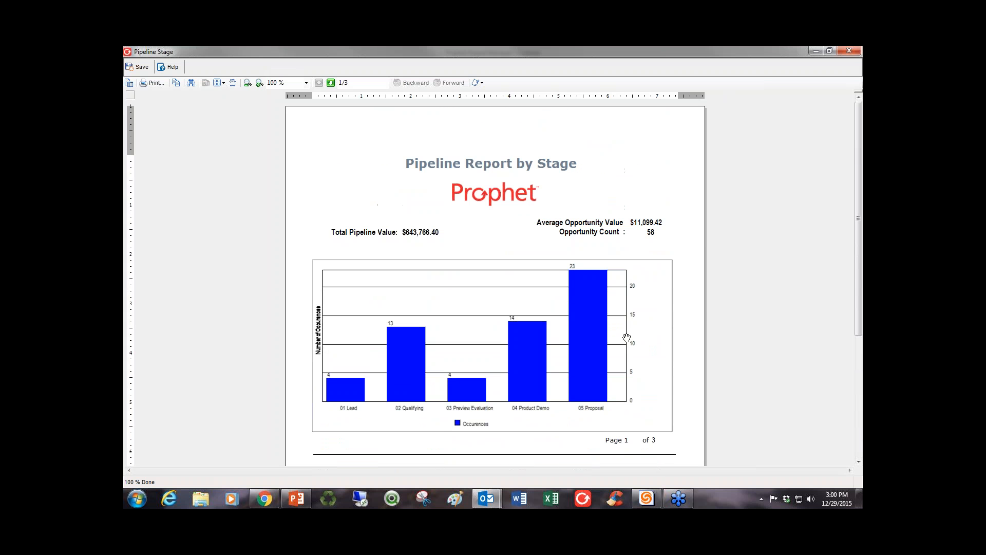
click(849, 50)
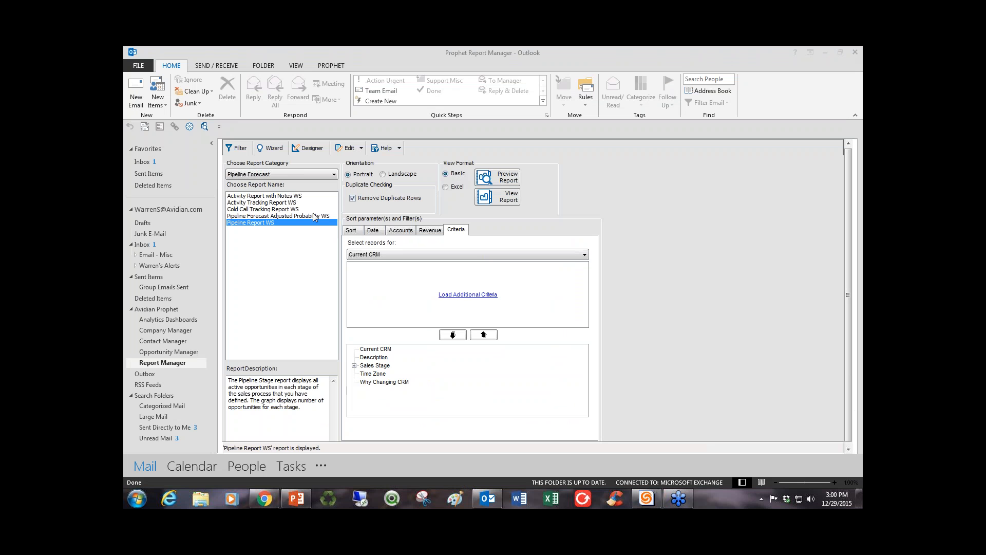
View the Pipeline Forecast Adjusted Probability WS report to examine the weighted forecast, then close it.
click(315, 216)
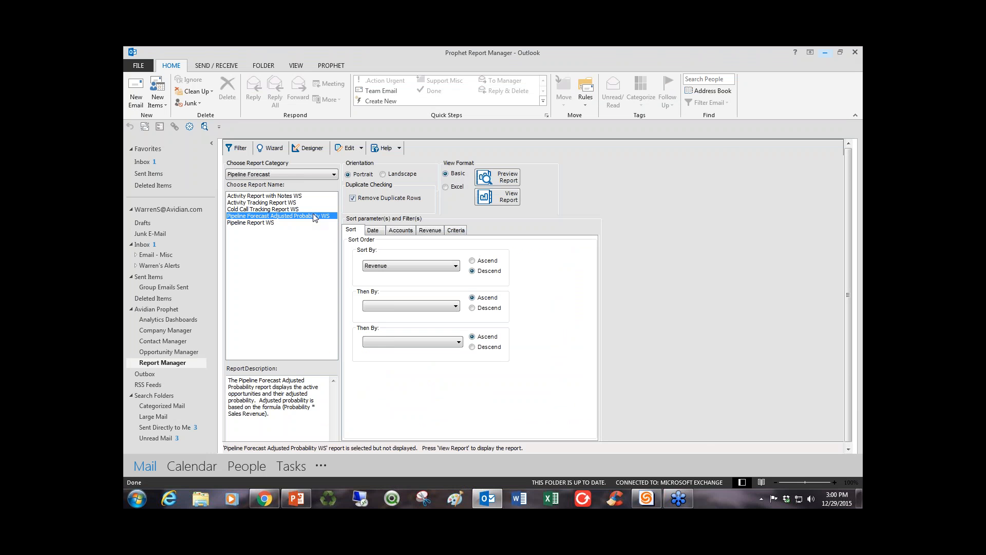
click(503, 199)
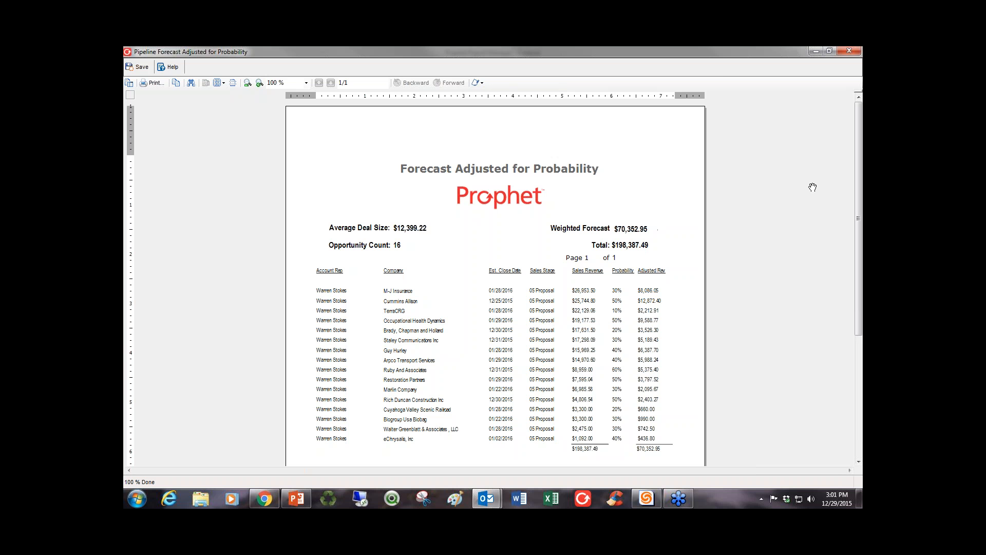
click(851, 51)
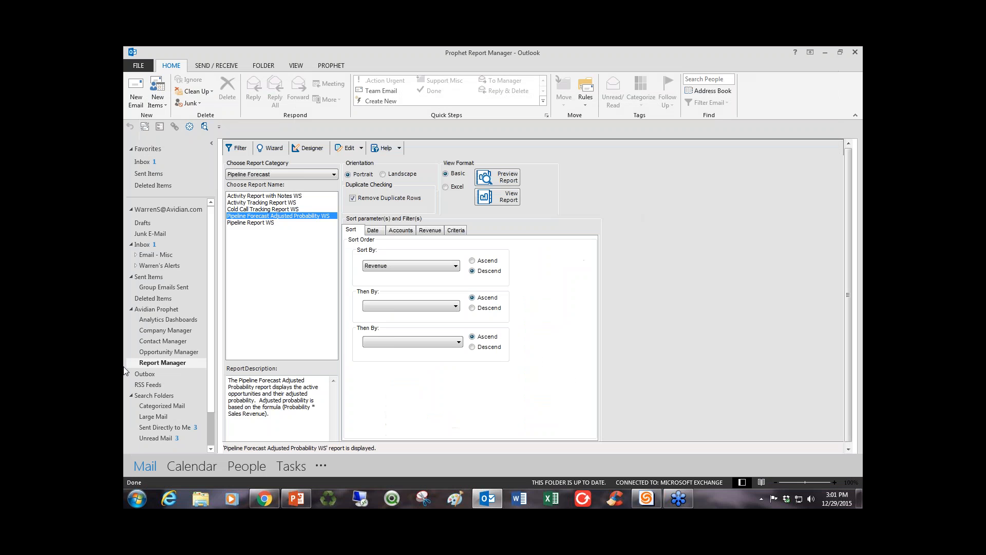
Set the Tracking Date range of Activity Report with Notes WS to 12/1/2015 through 12/29/2015.
click(252, 195)
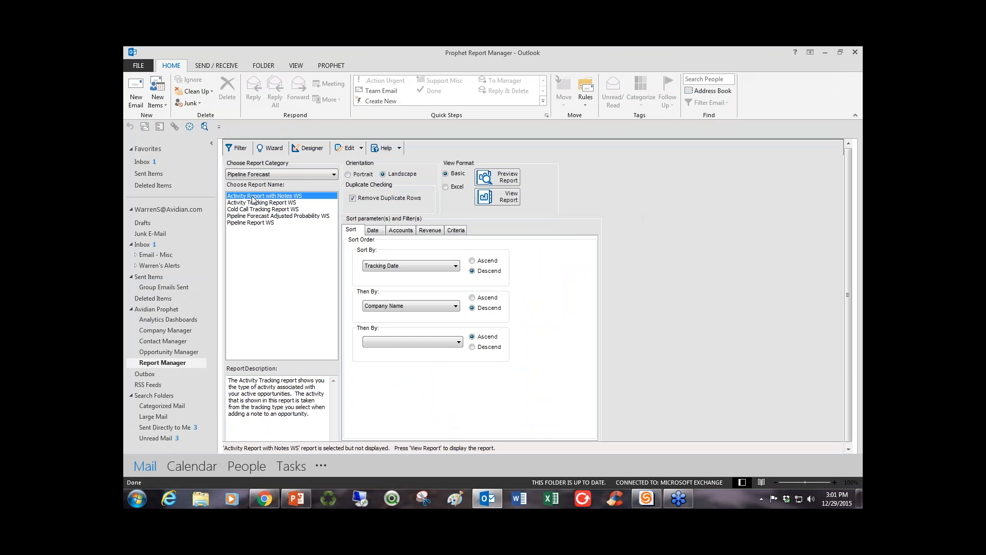
click(373, 230)
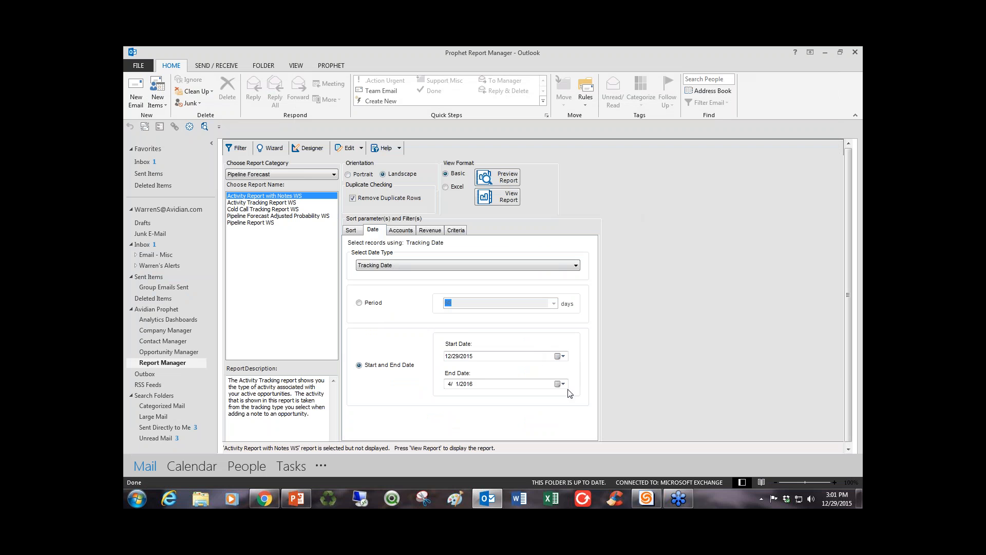
click(560, 356)
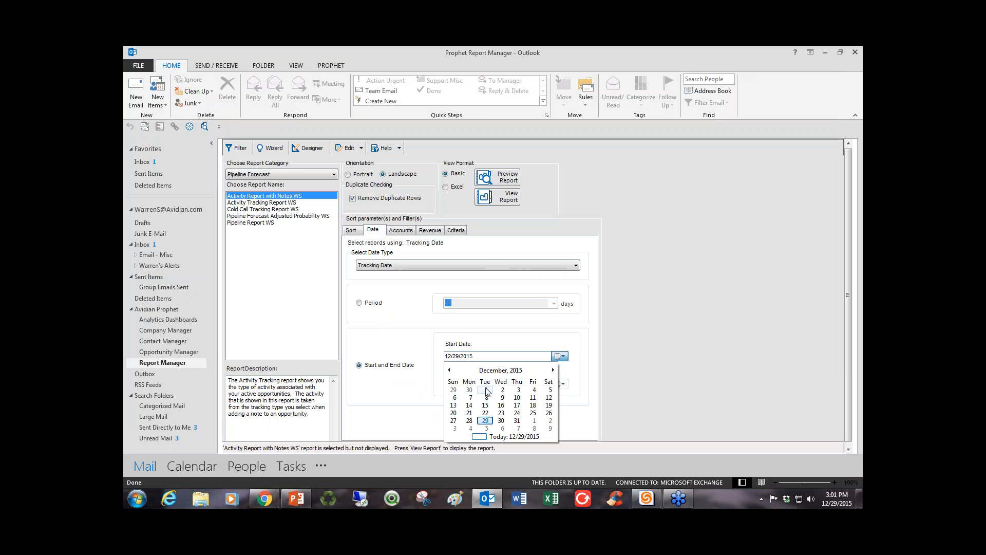
click(484, 391)
click(560, 383)
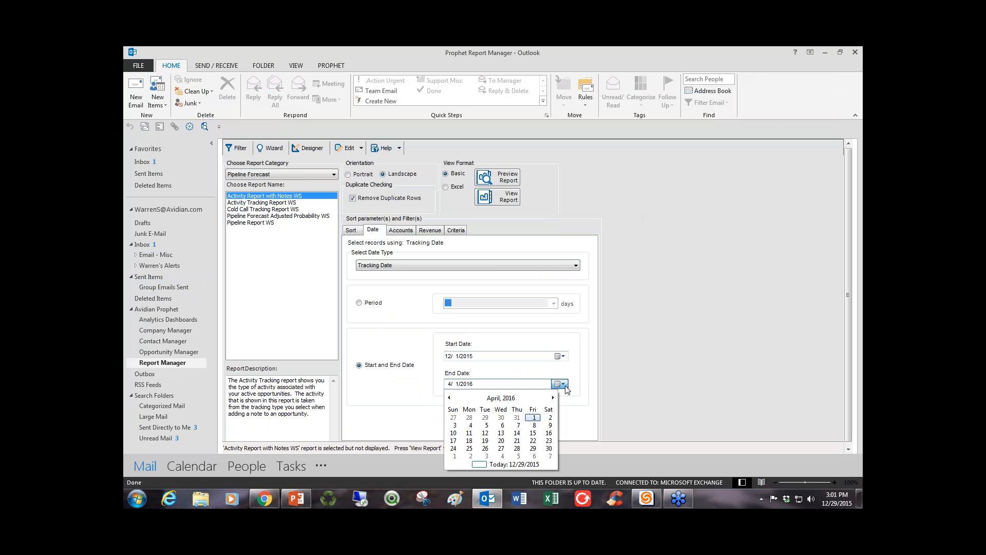
click(448, 398)
click(448, 398)
click(448, 398)
click(448, 398)
click(480, 464)
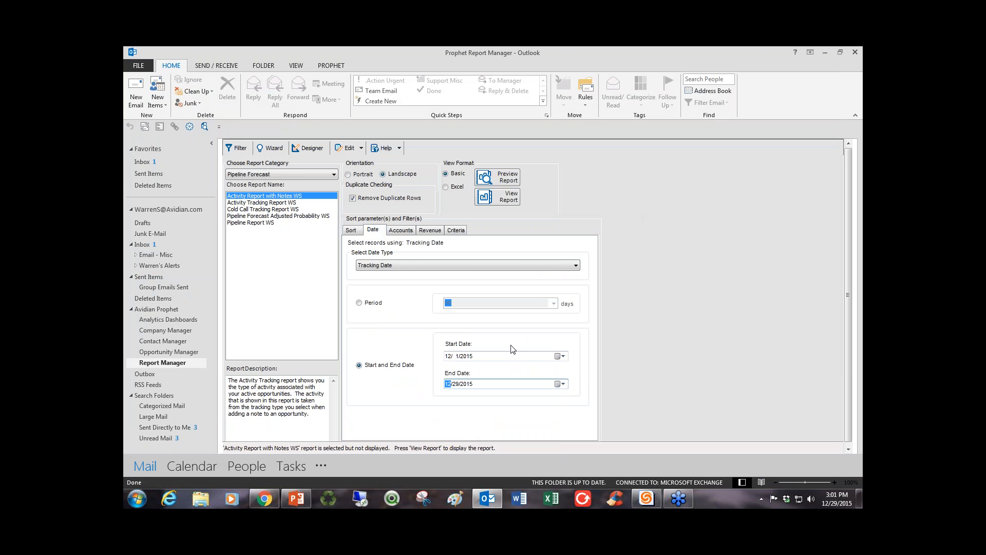
View the activity report, look through the logged notes and emails on its first pages, then close it.
click(503, 198)
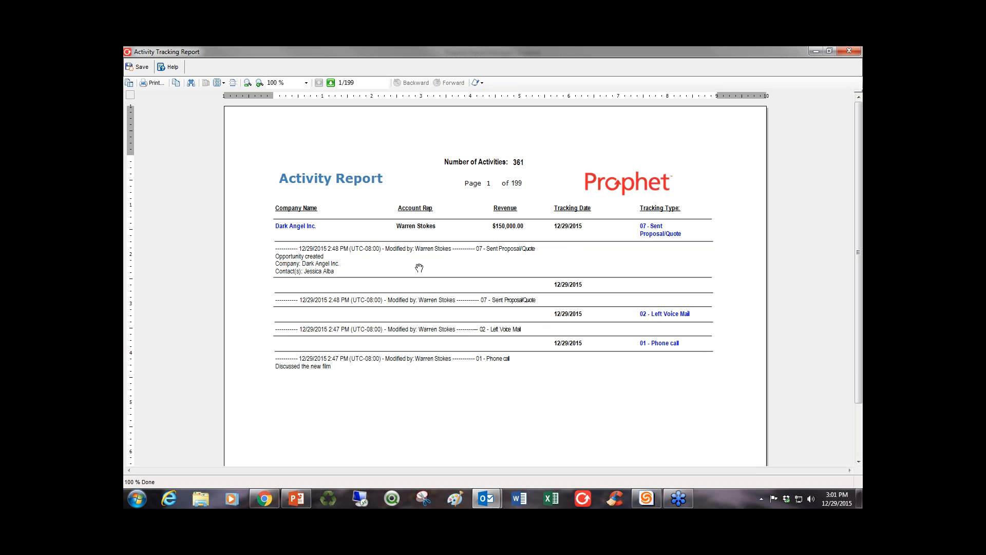
scroll(420, 344, down, 3)
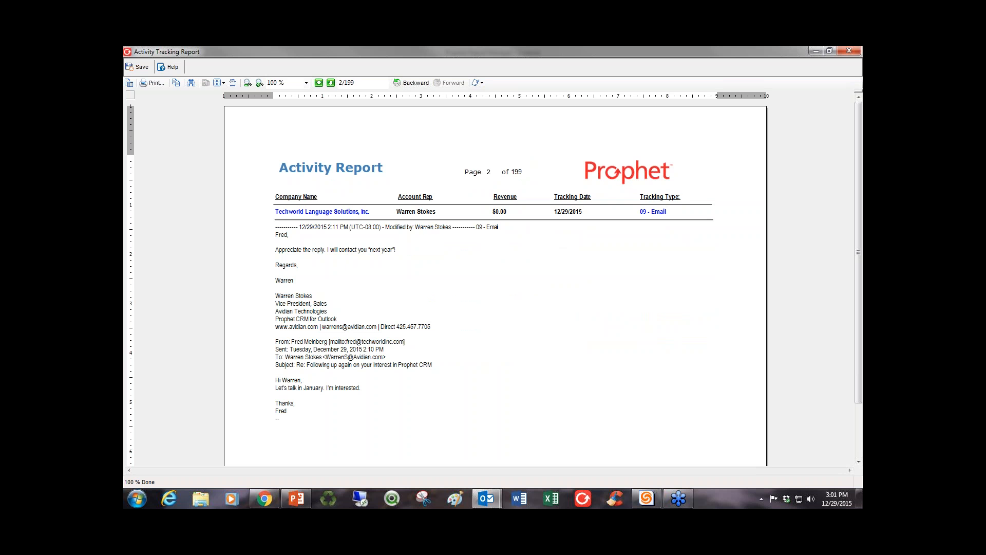
key(Page_Down)
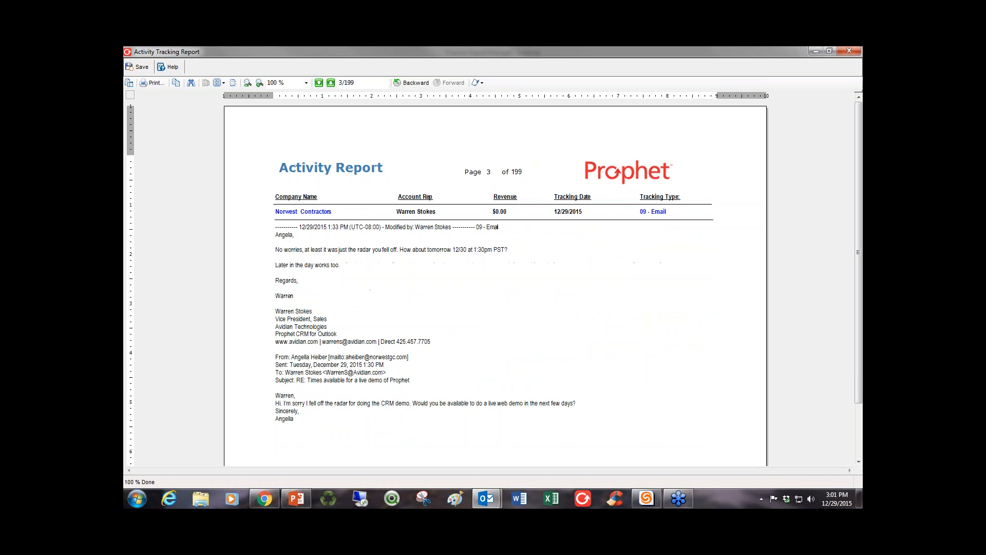
key(Page_Up)
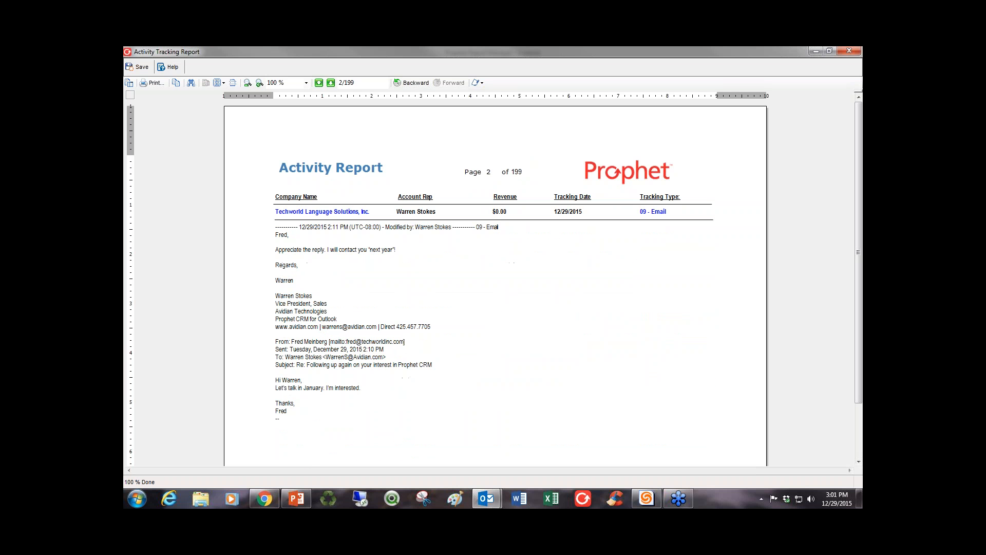
scroll(429, 340, down, 8)
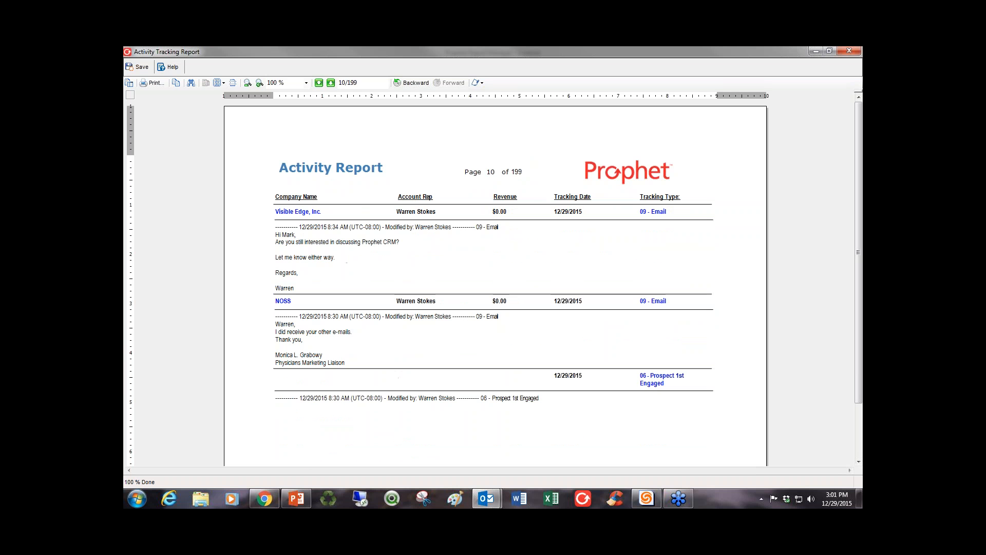
click(843, 51)
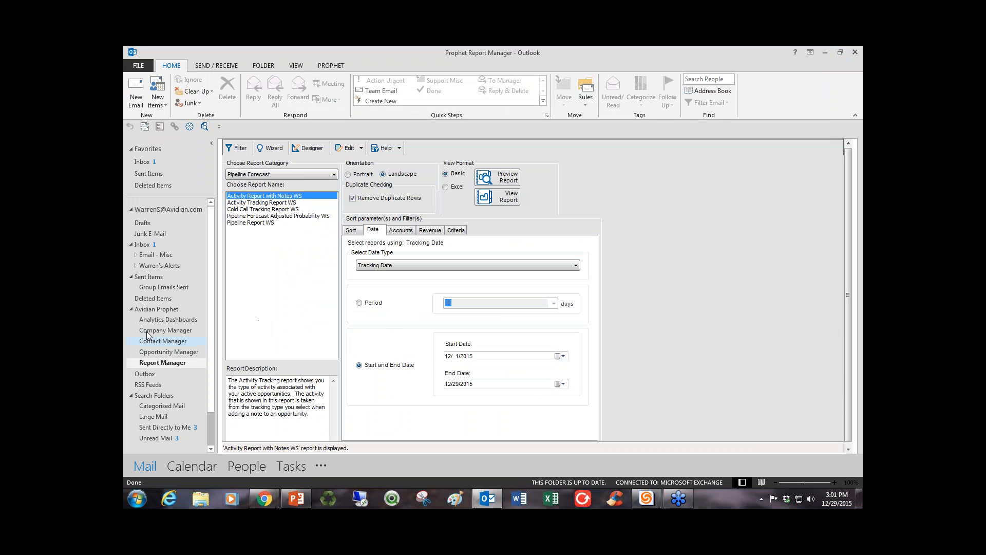
Open the Analytics Dashboards and view the pipeline forecast comparison by user.
click(160, 320)
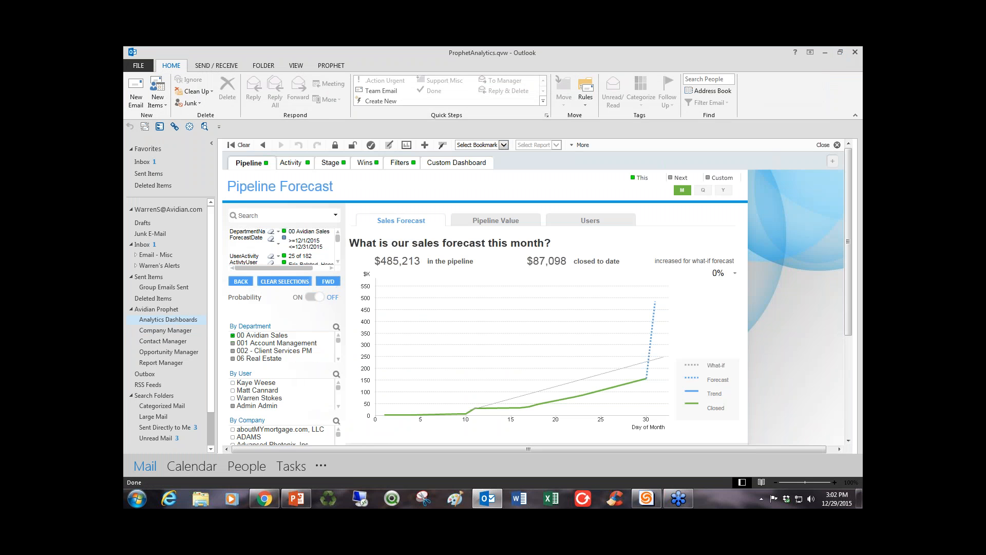
click(590, 220)
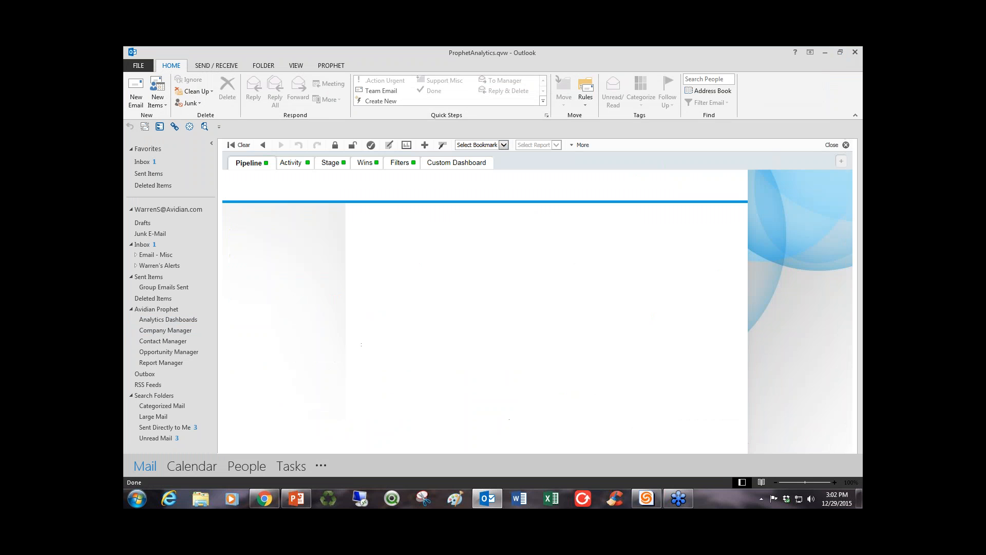
Filter the Sales Reps activity chart to activity types 01 - Phone call through 09 - Email, and view the activities needed to close deals.
click(289, 163)
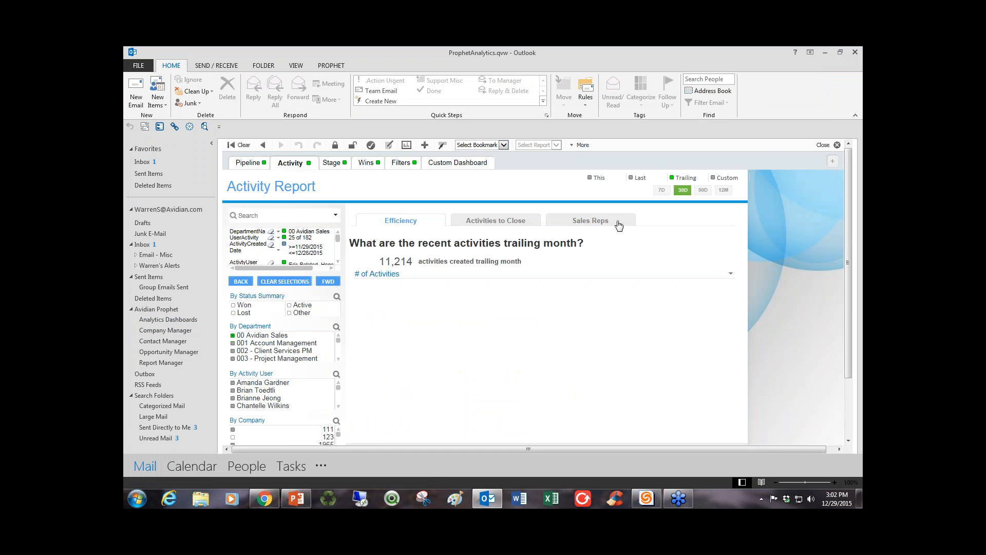
click(598, 224)
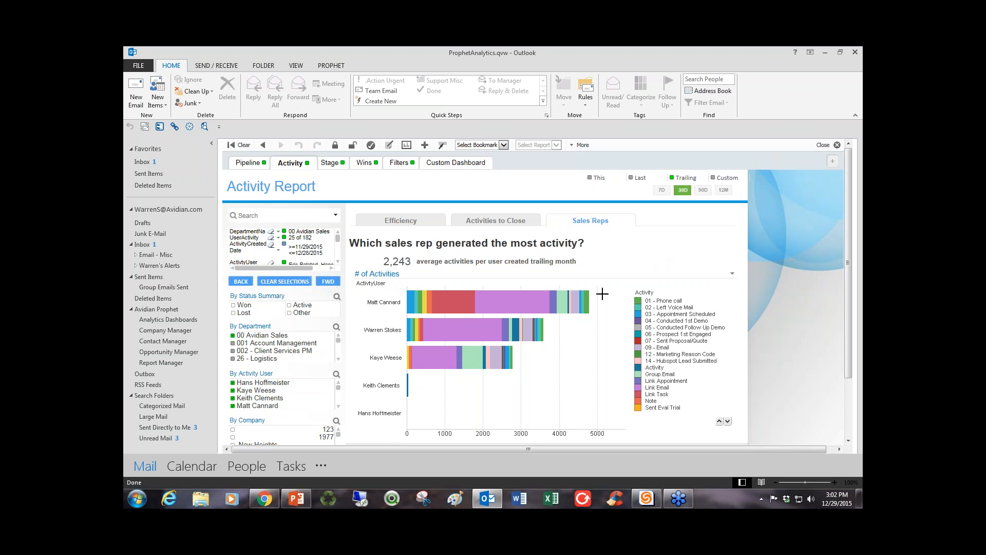
drag(632, 296, 722, 350)
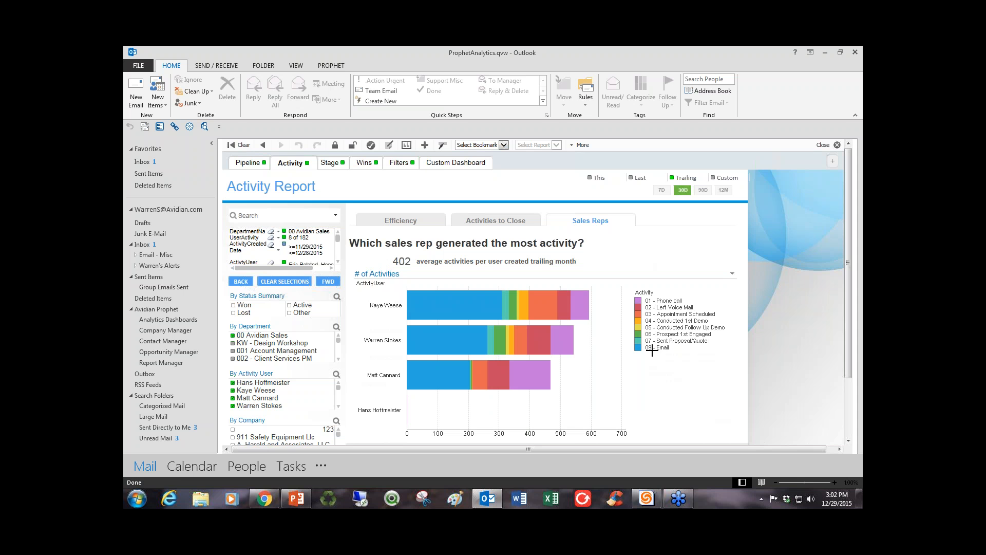
click(507, 224)
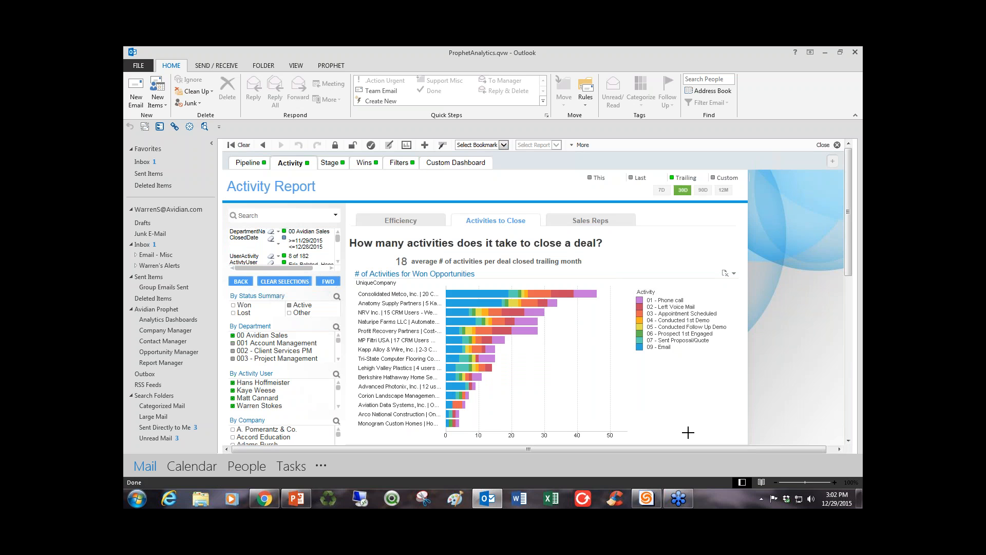
Examine the pipeline forecast, stage history and wins dashboards, ending on the pipeline forecast by user.
click(248, 163)
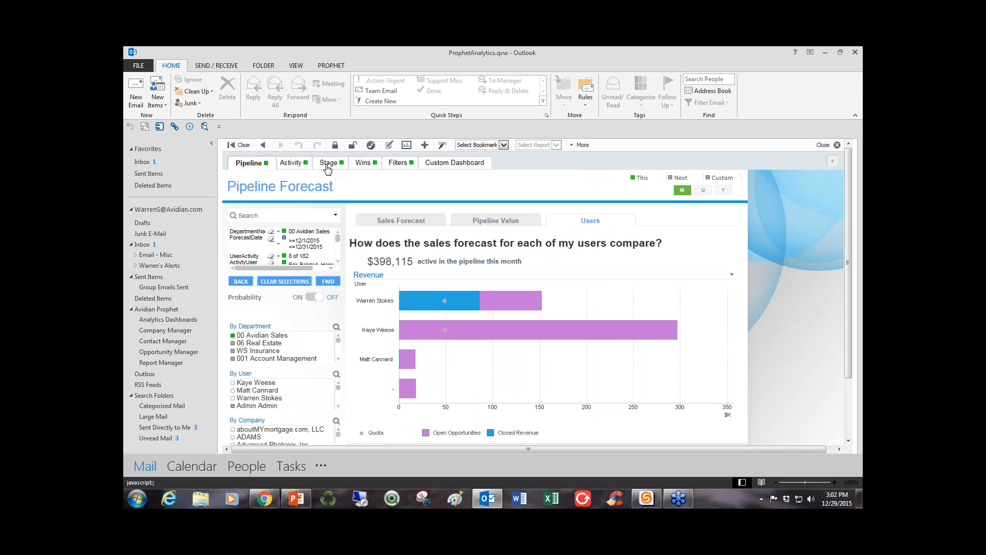
click(328, 163)
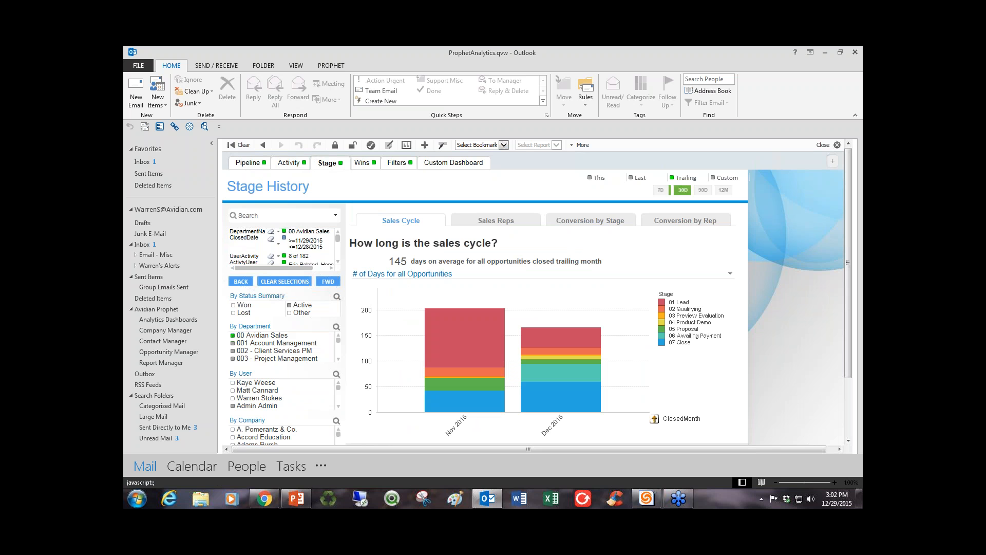
click(361, 163)
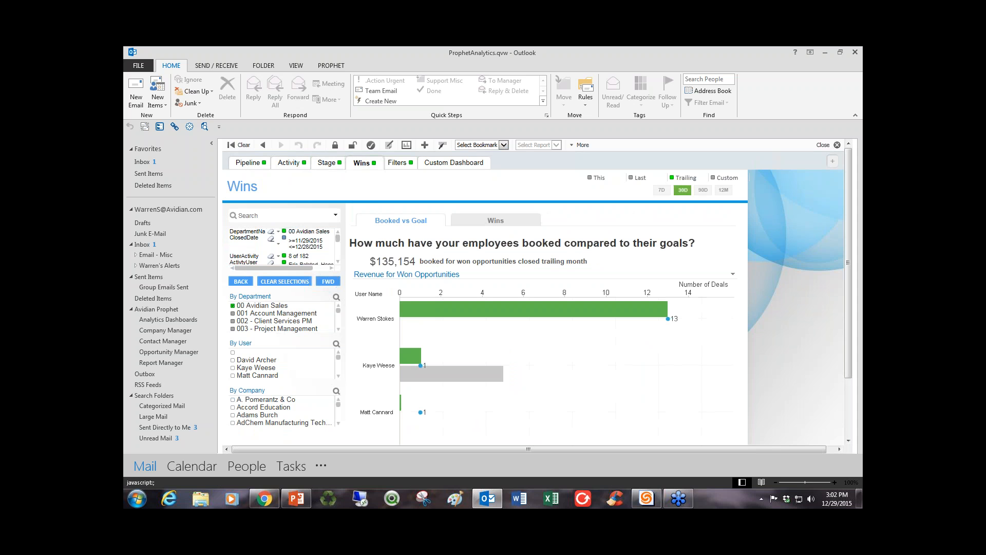
click(329, 164)
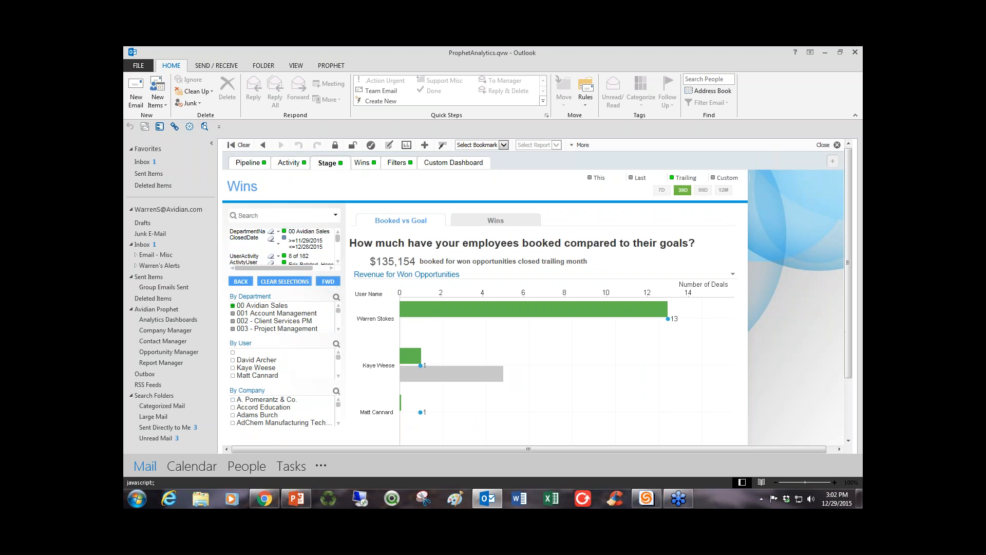
click(251, 164)
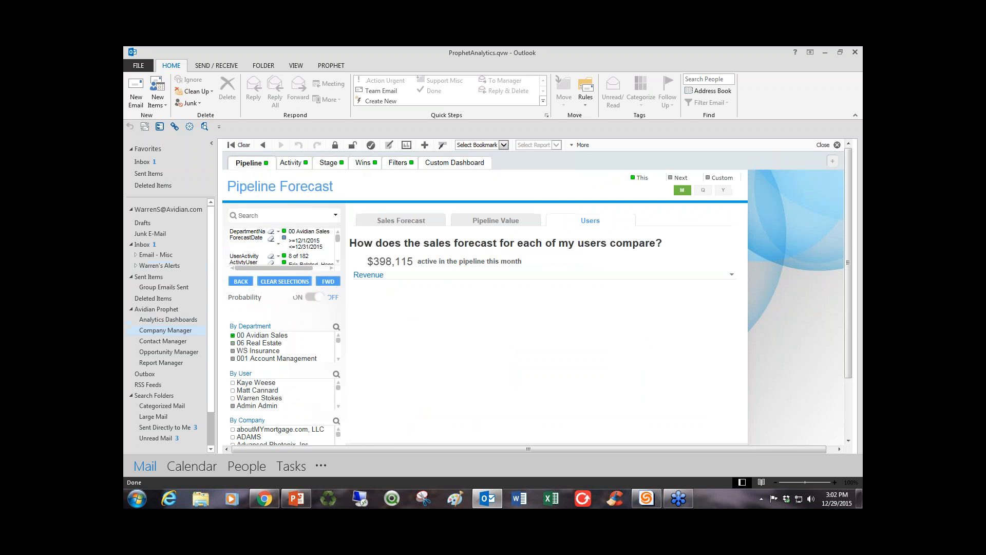
Switch to the Getting Started with Prophet CRM presentation in PowerPoint and show its last slide with other resources.
click(297, 498)
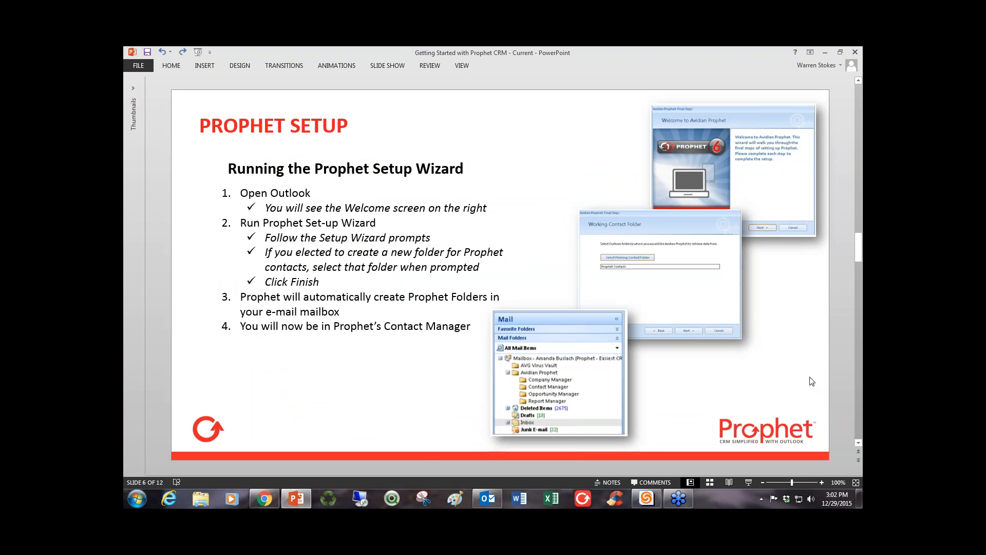
key(Home)
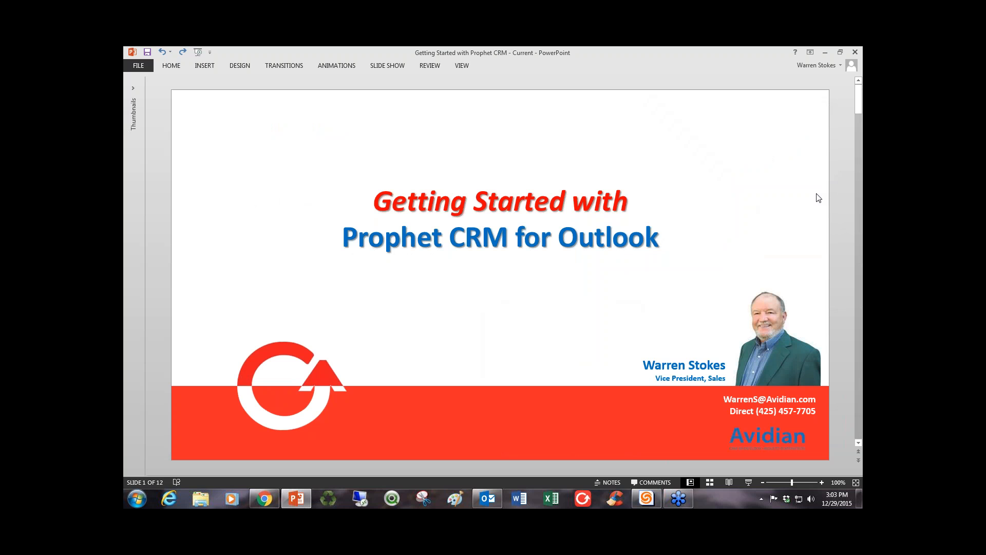
key(End)
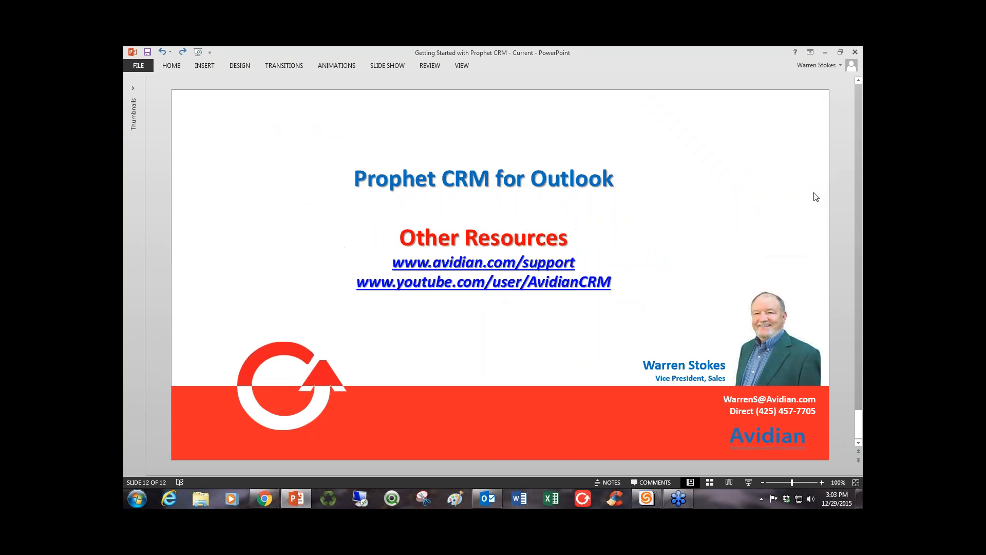